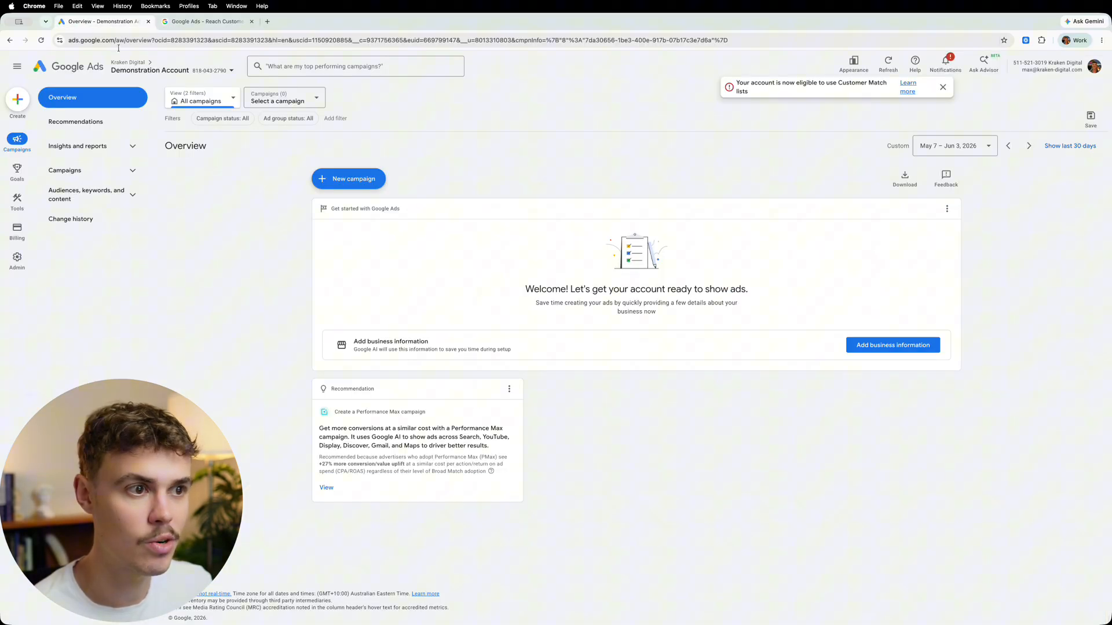
- Start a new conversion action from the conversion goals summary and add website conversions as a data source
left_click(98, 21)
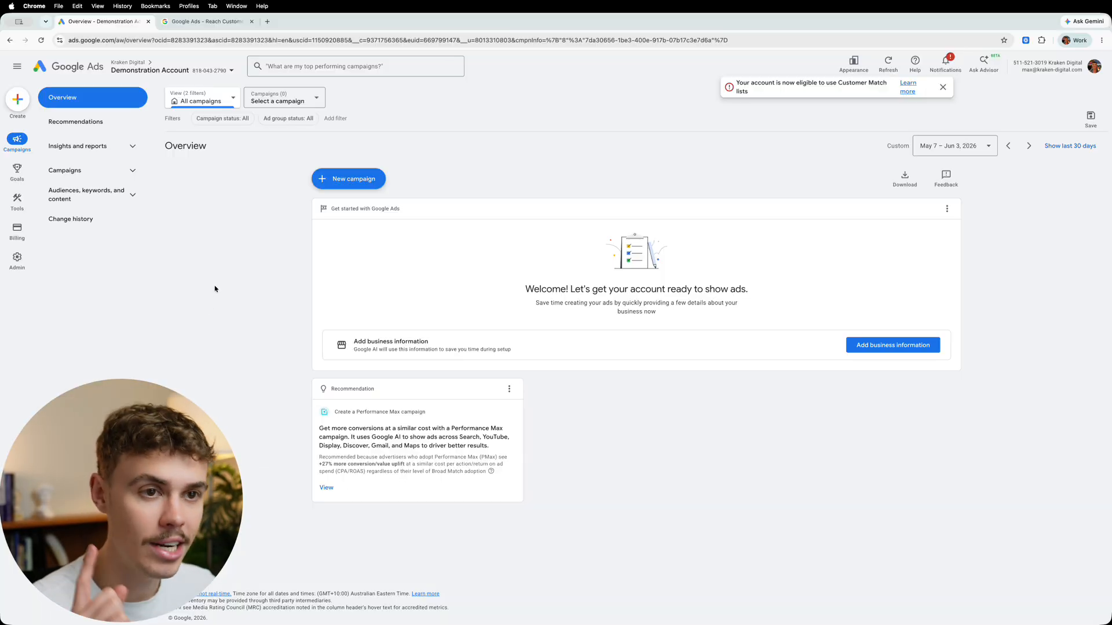
mouse_move(17, 172)
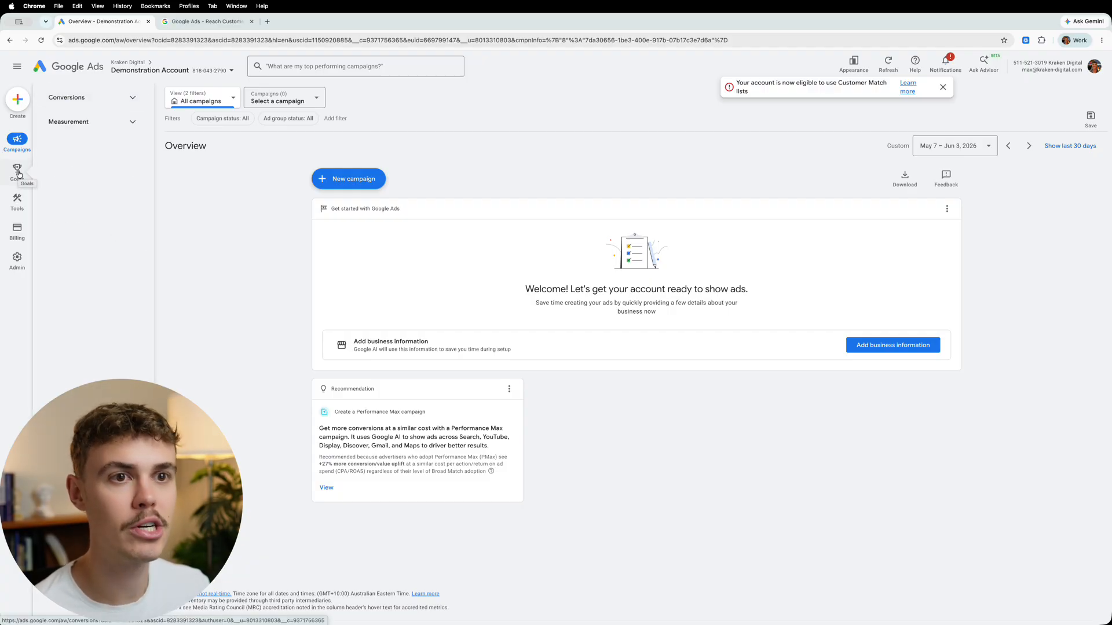
left_click(19, 175)
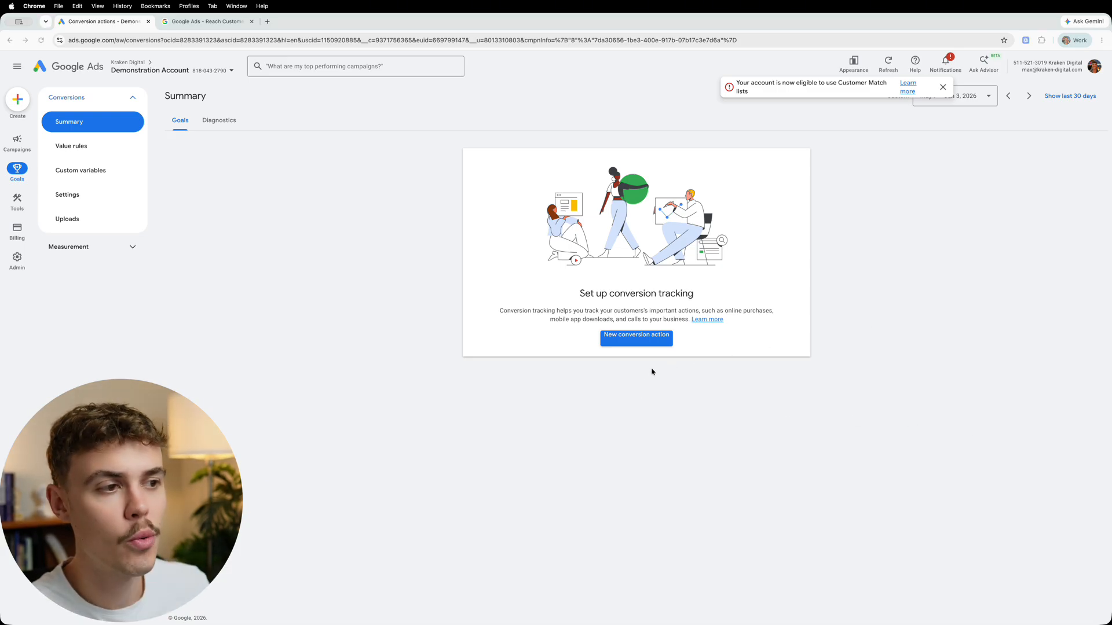
left_click(631, 340)
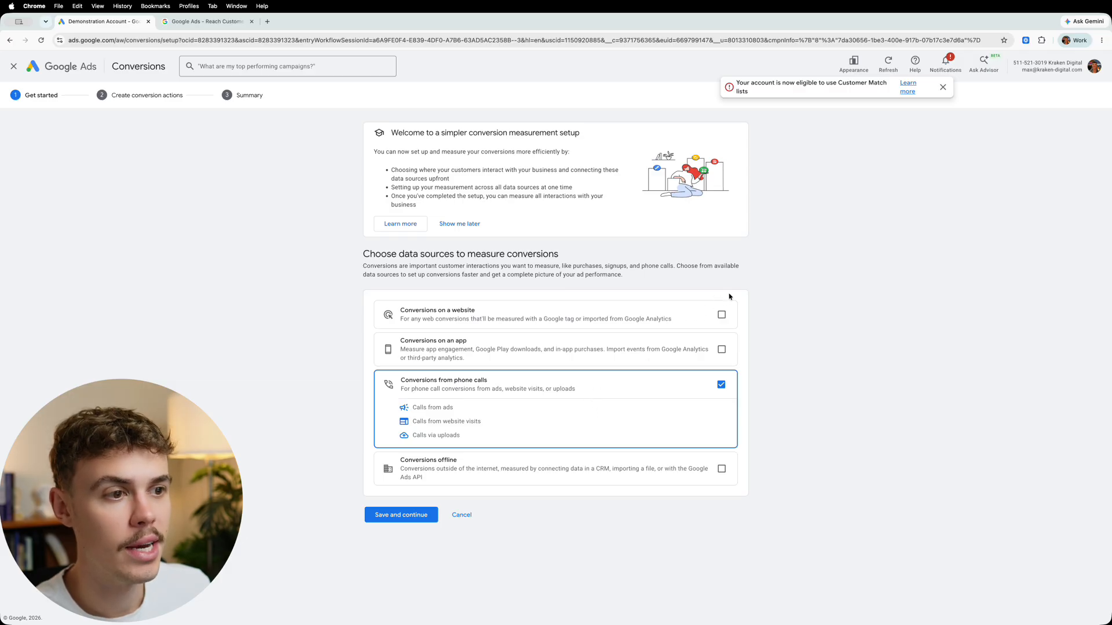
left_click(721, 315)
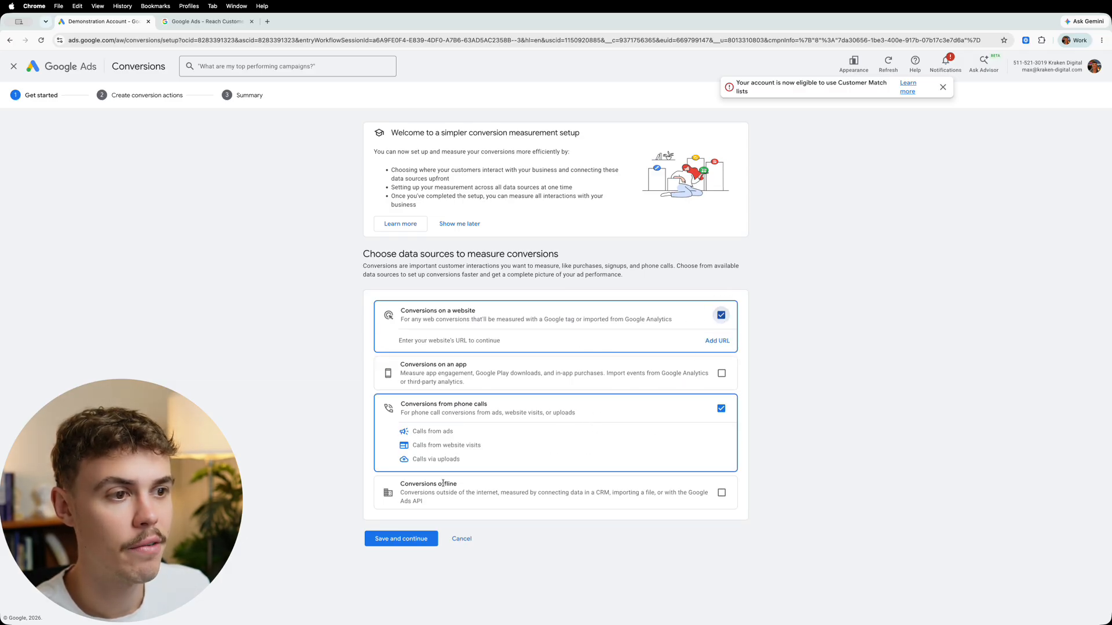
left_click(718, 341)
left_click(414, 154)
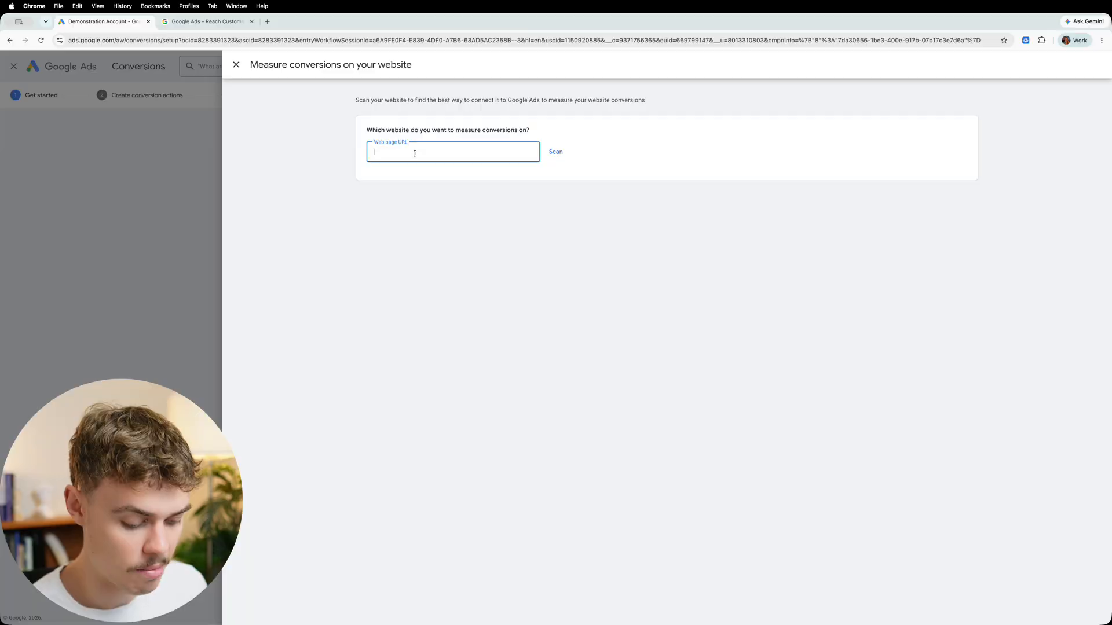
type("loganslogs")
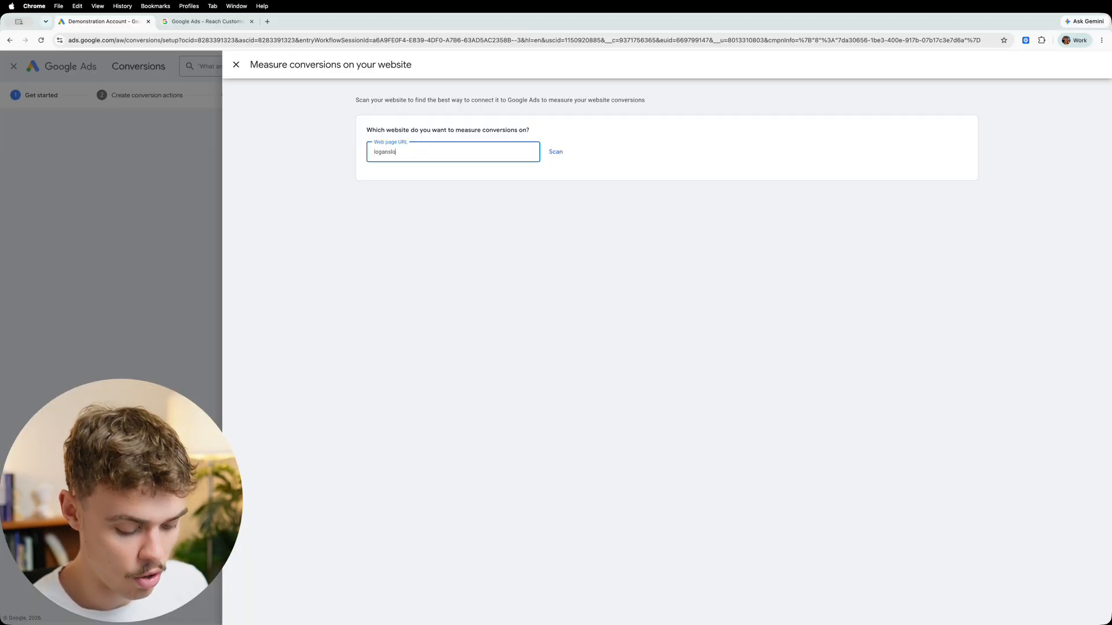
left_click(556, 152)
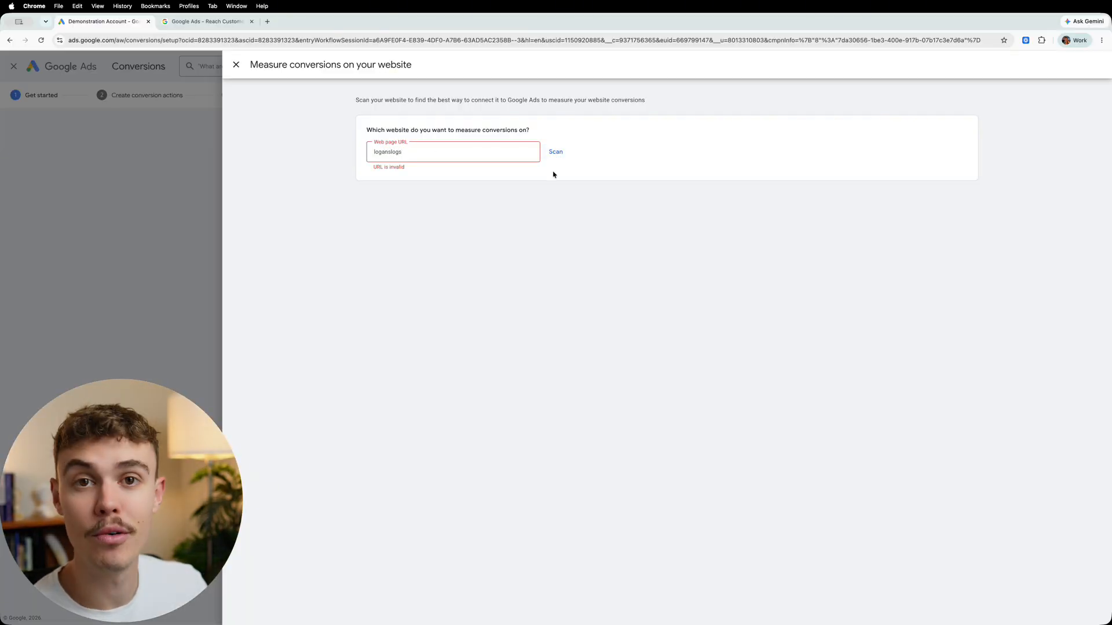
left_click(486, 156)
type(".com")
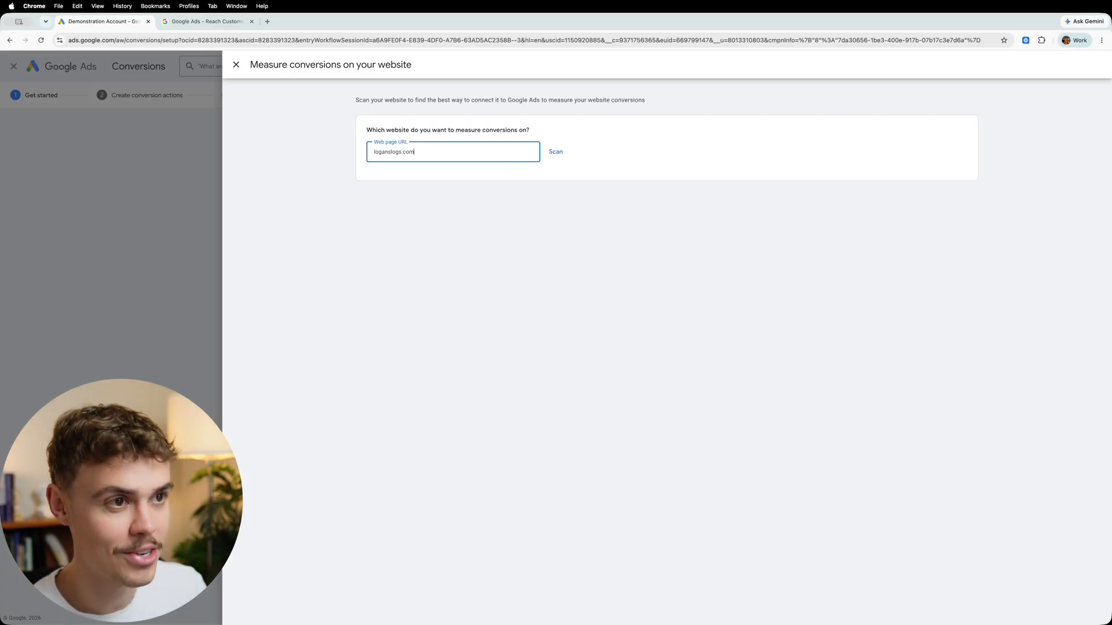
left_click(560, 154)
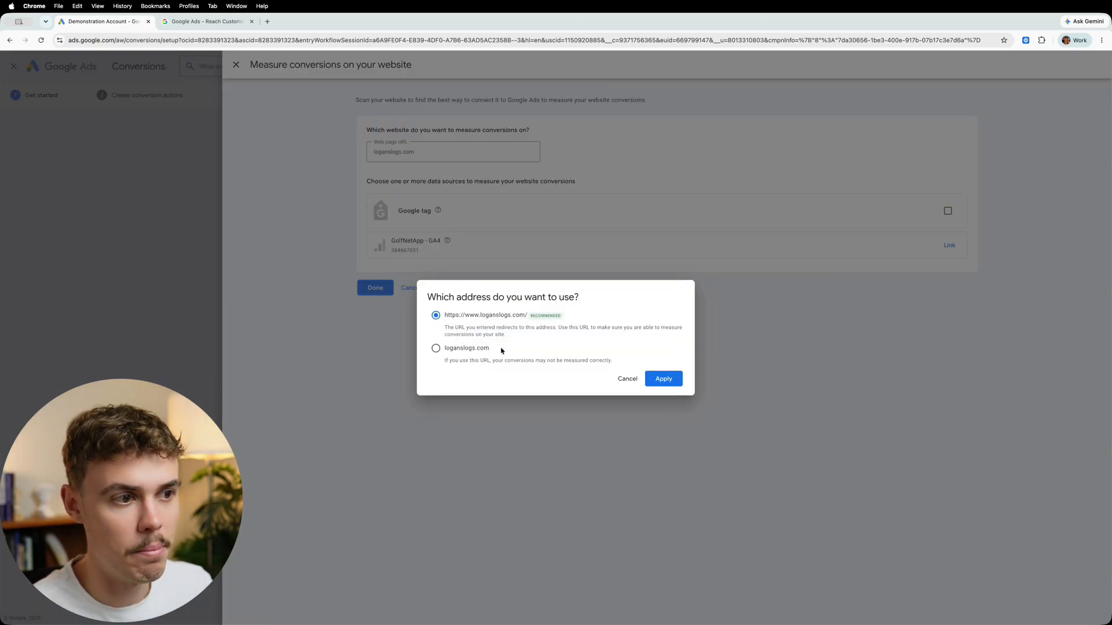
left_click(661, 380)
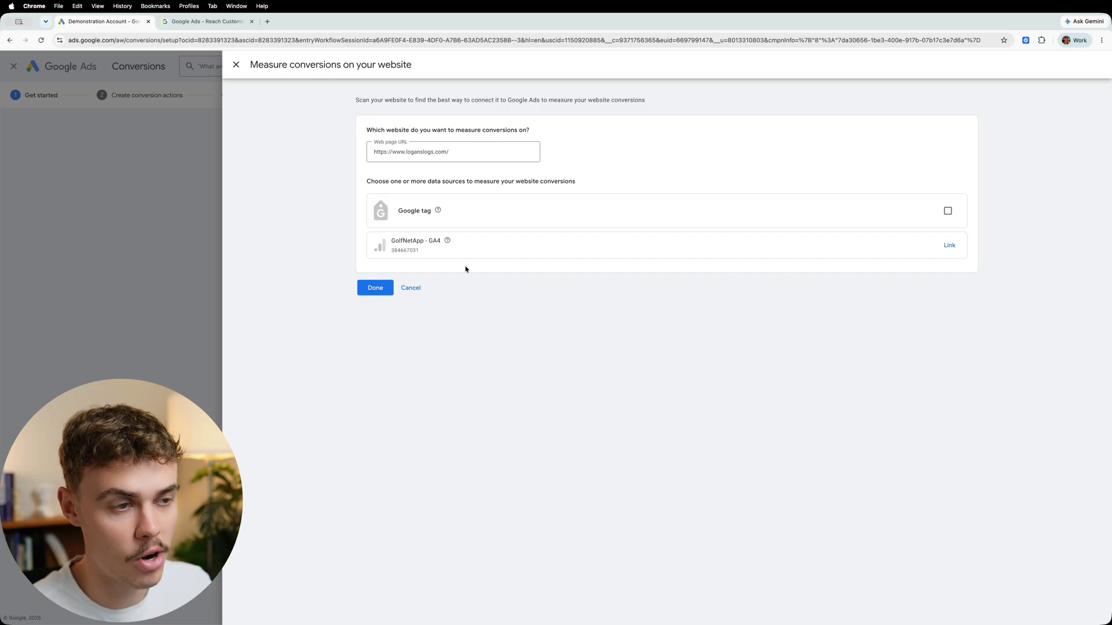
- Select the Google tag as the website data source and copy its manual installation code
left_click(947, 211)
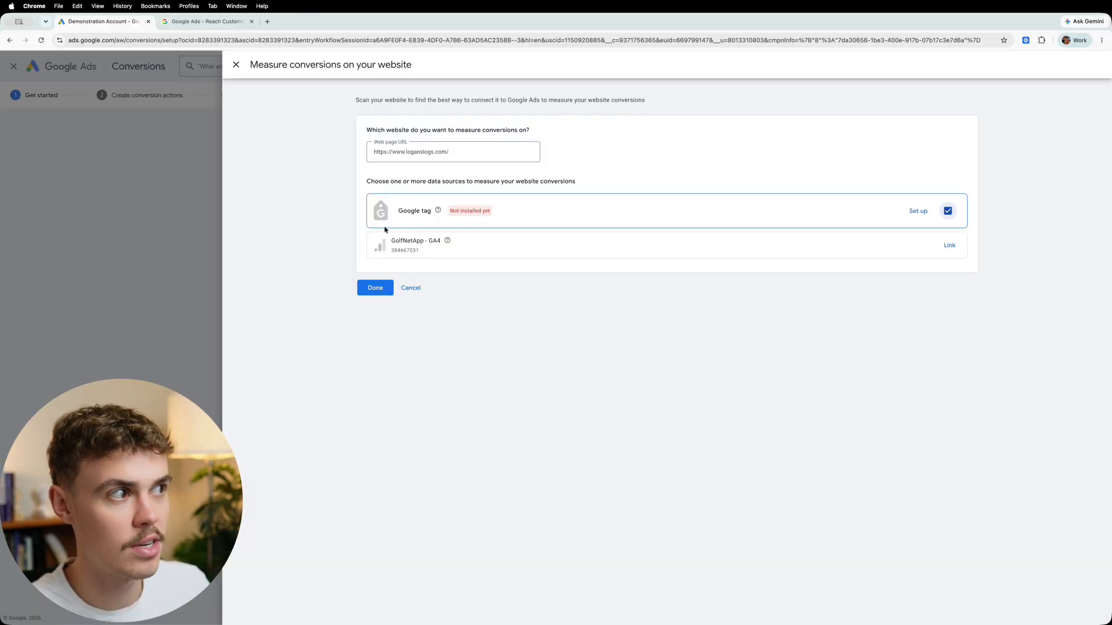
left_click(919, 212)
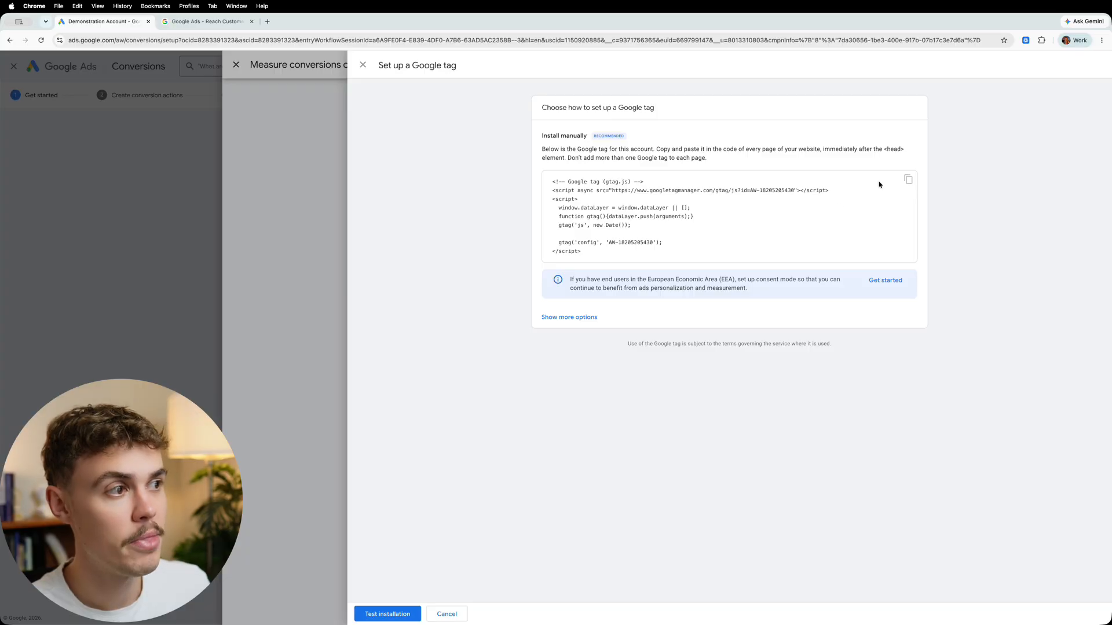
left_click(908, 180)
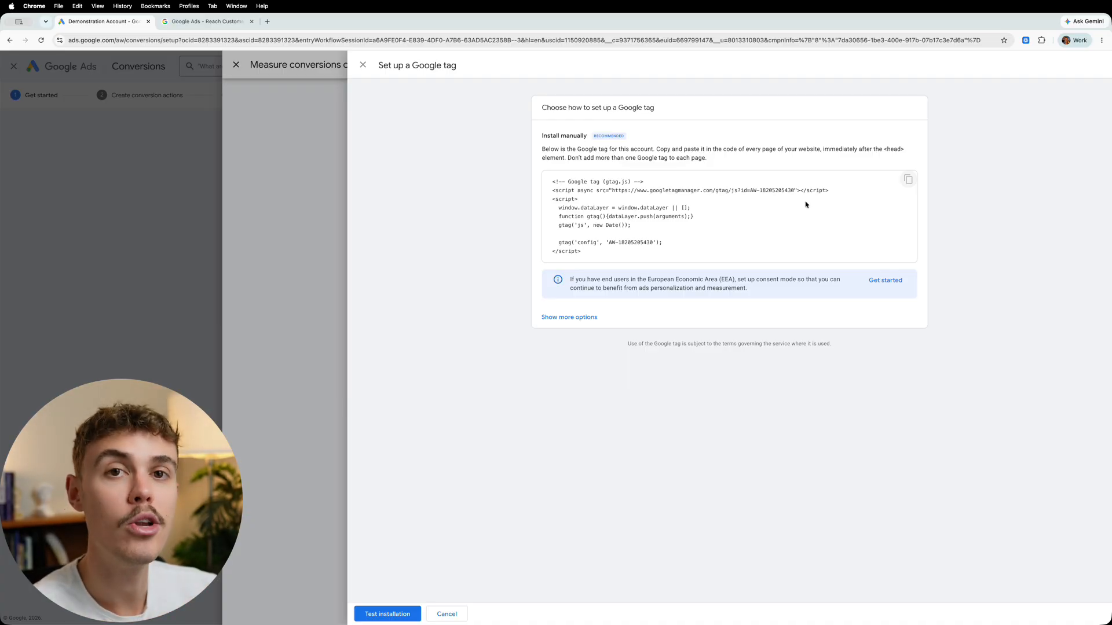
left_click(908, 179)
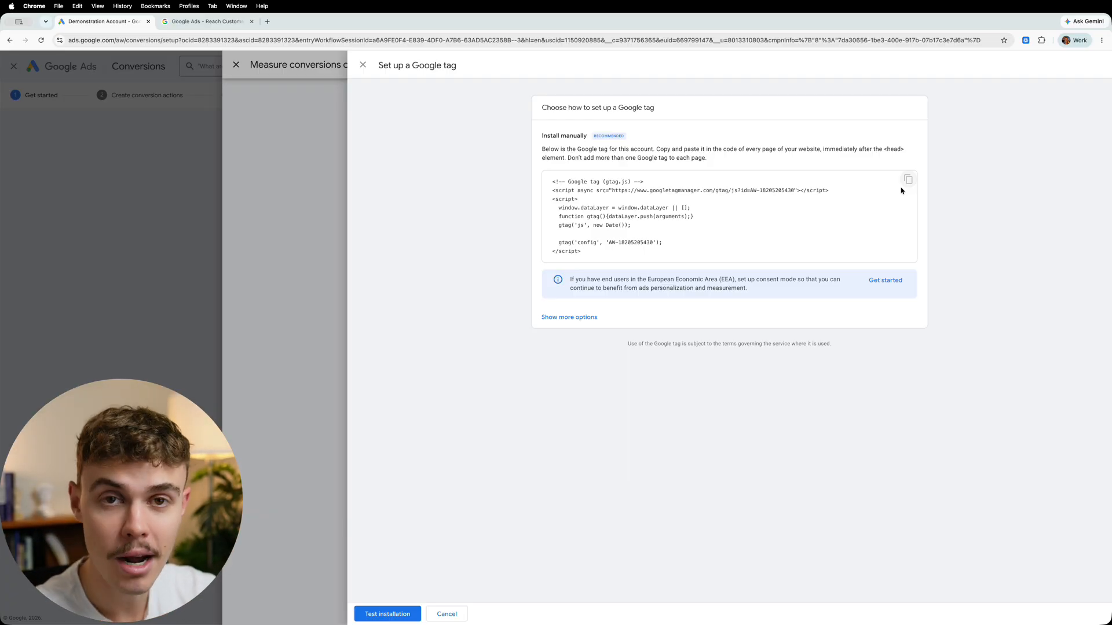
left_click(908, 180)
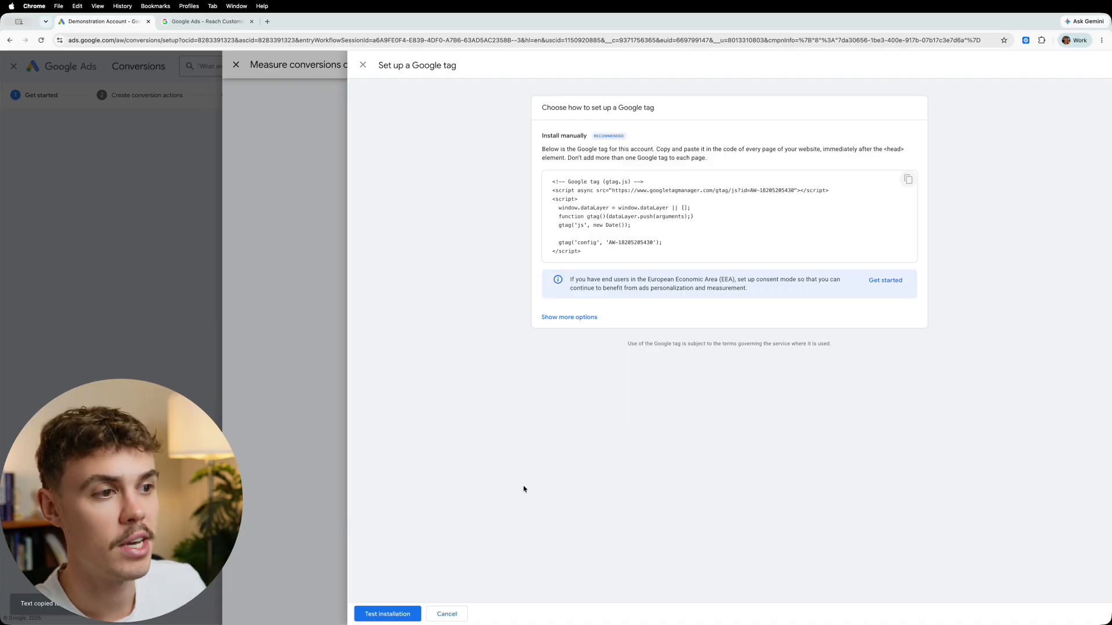
- Test the Google tag installation, then close the tag setup and the website measurement setup without saving
left_click(388, 615)
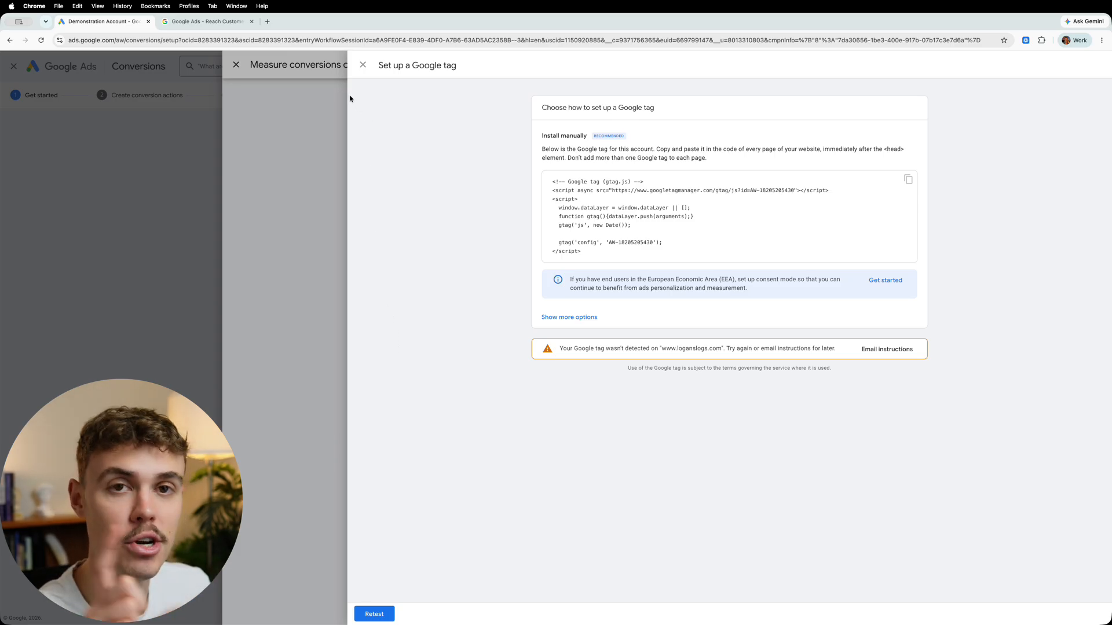
left_click(363, 65)
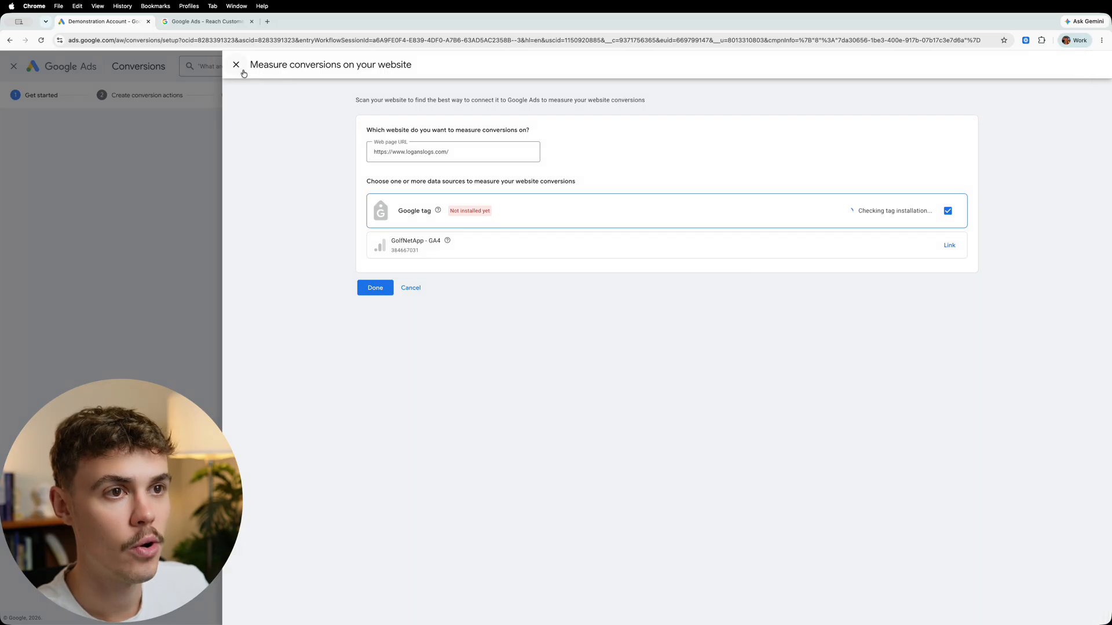
left_click(238, 67)
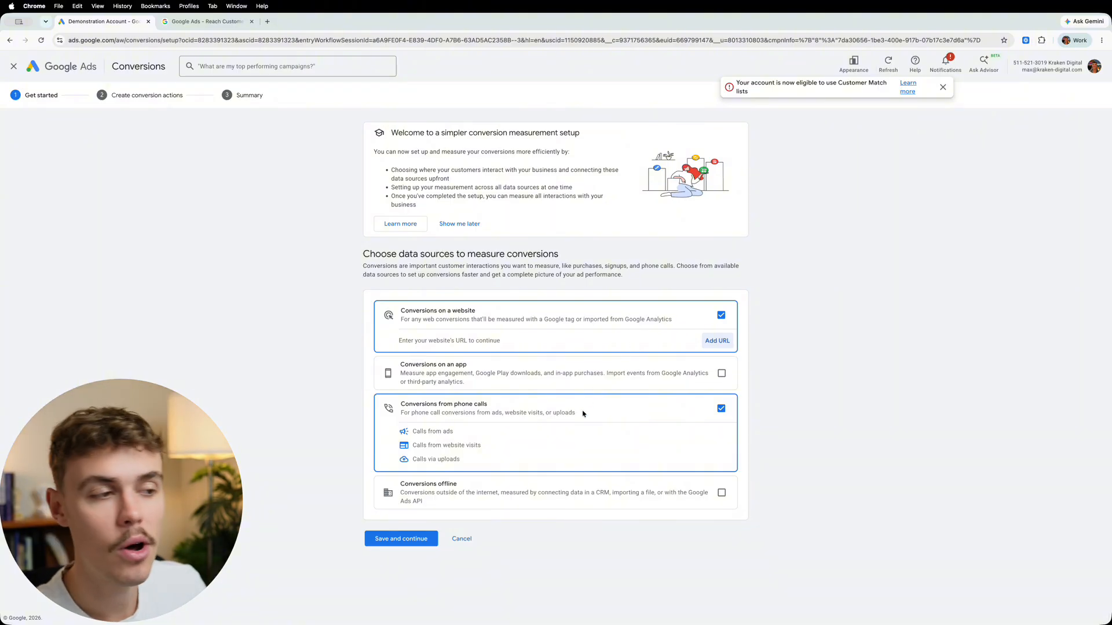
left_click(397, 546)
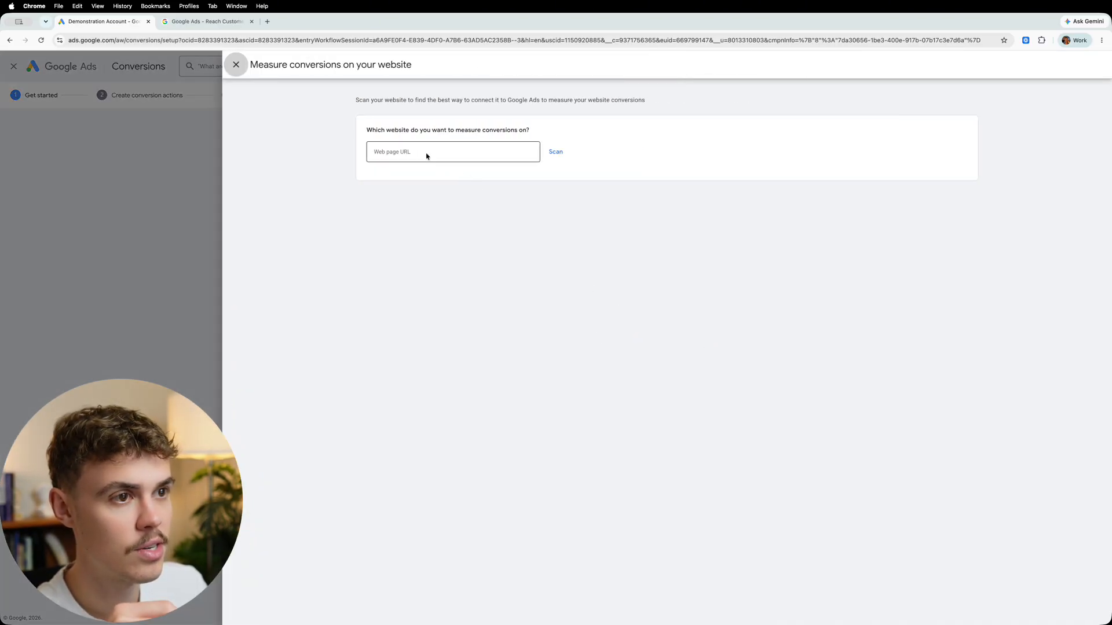
left_click(420, 152)
type("log")
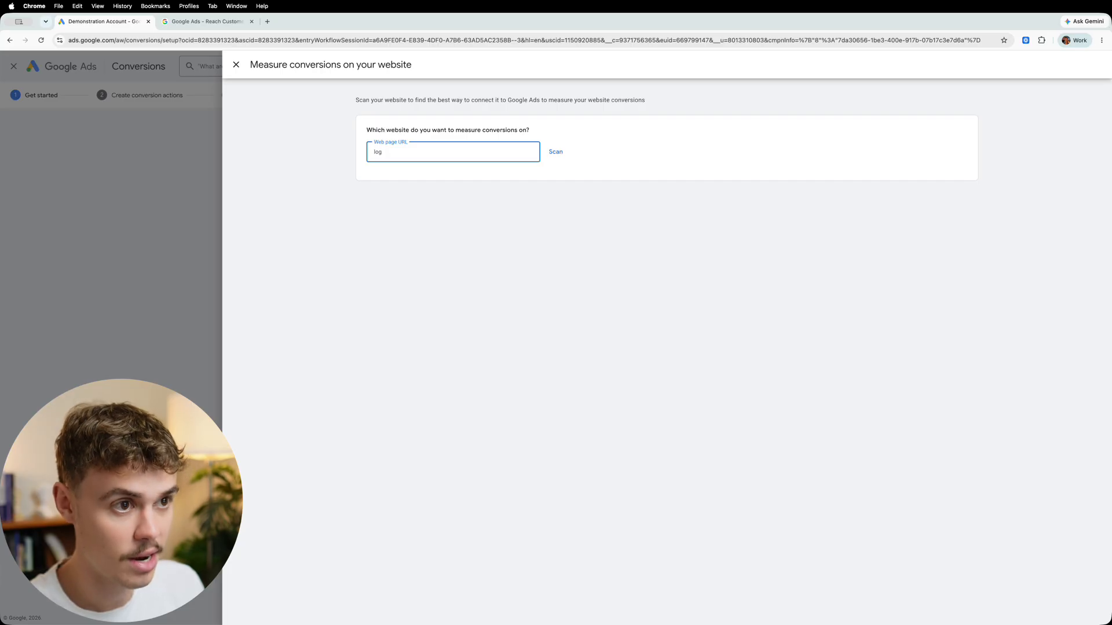
type("anslogs.com")
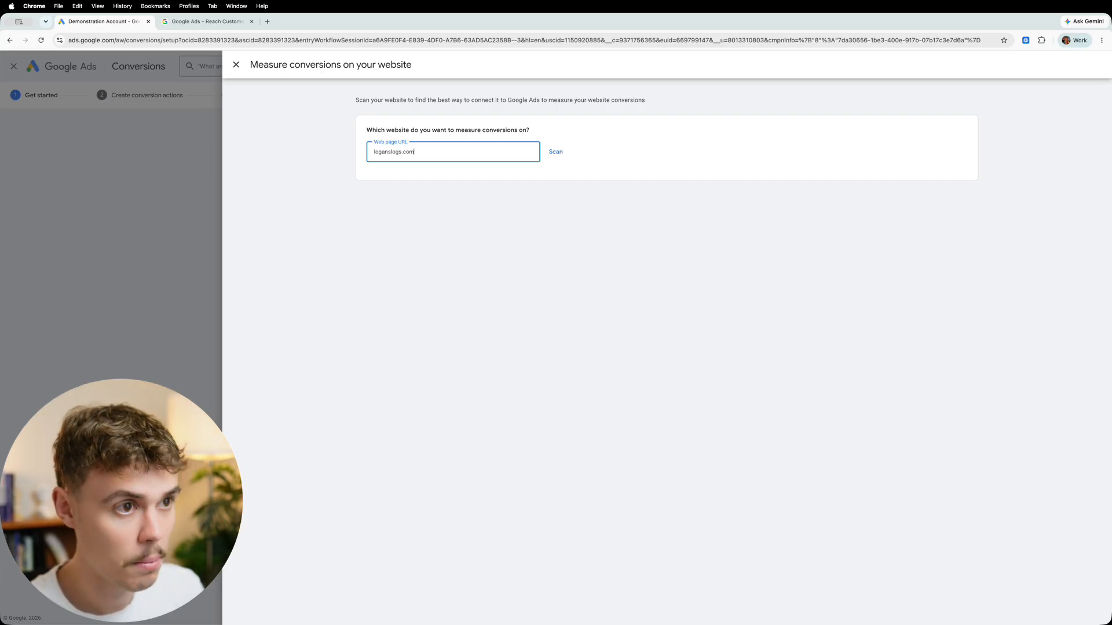
left_click(554, 152)
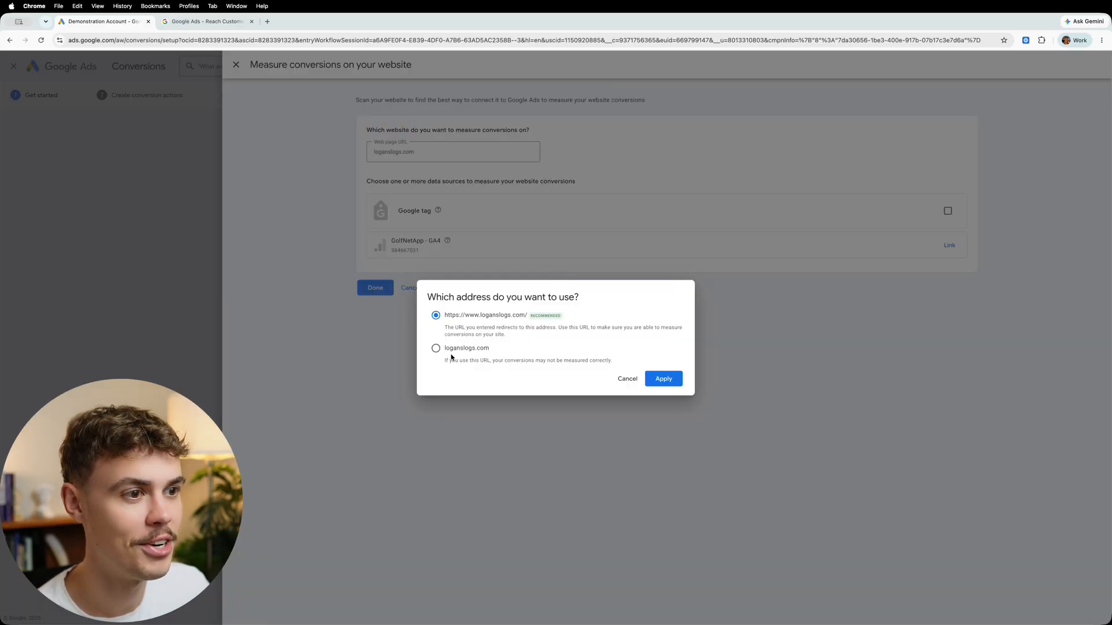
left_click(654, 378)
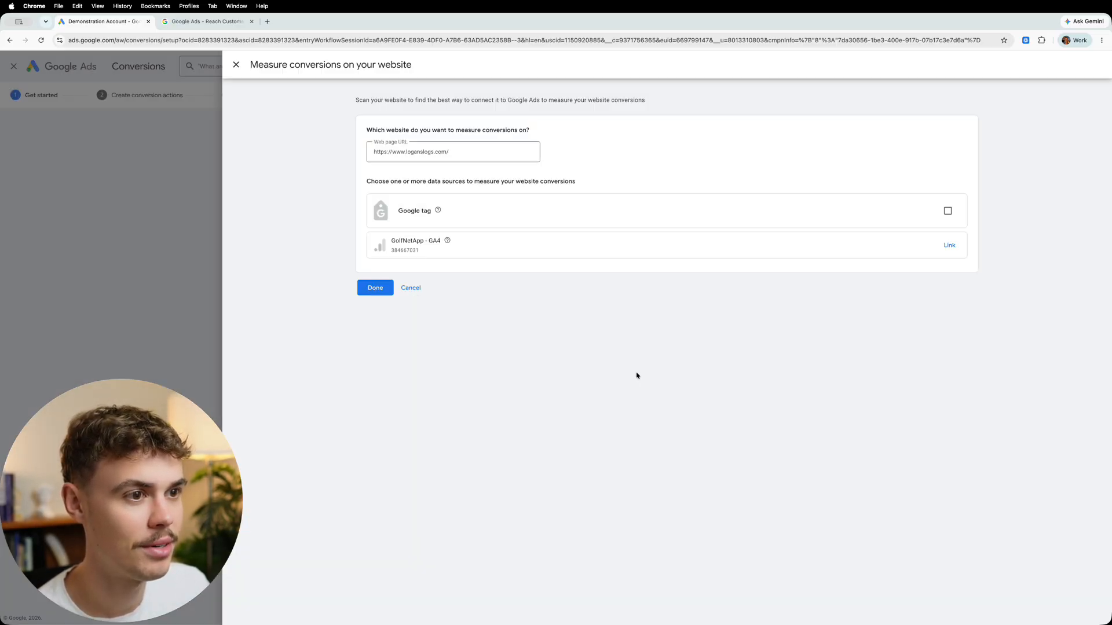
- Choose the Google tag as the website's data source and save the website and phone call sources
left_click(374, 288)
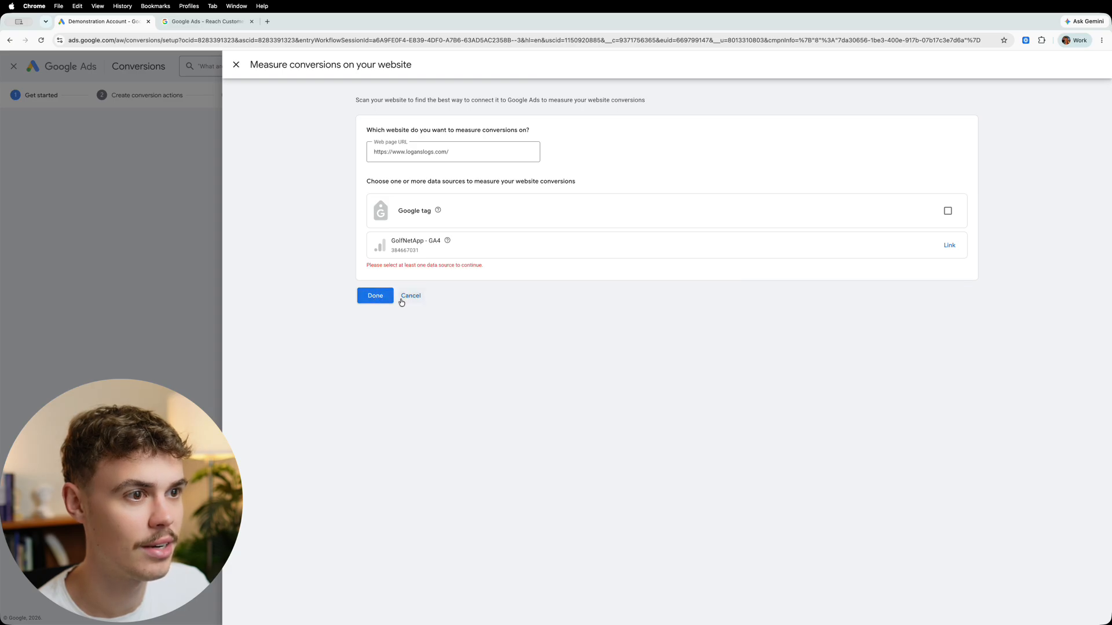
left_click(947, 211)
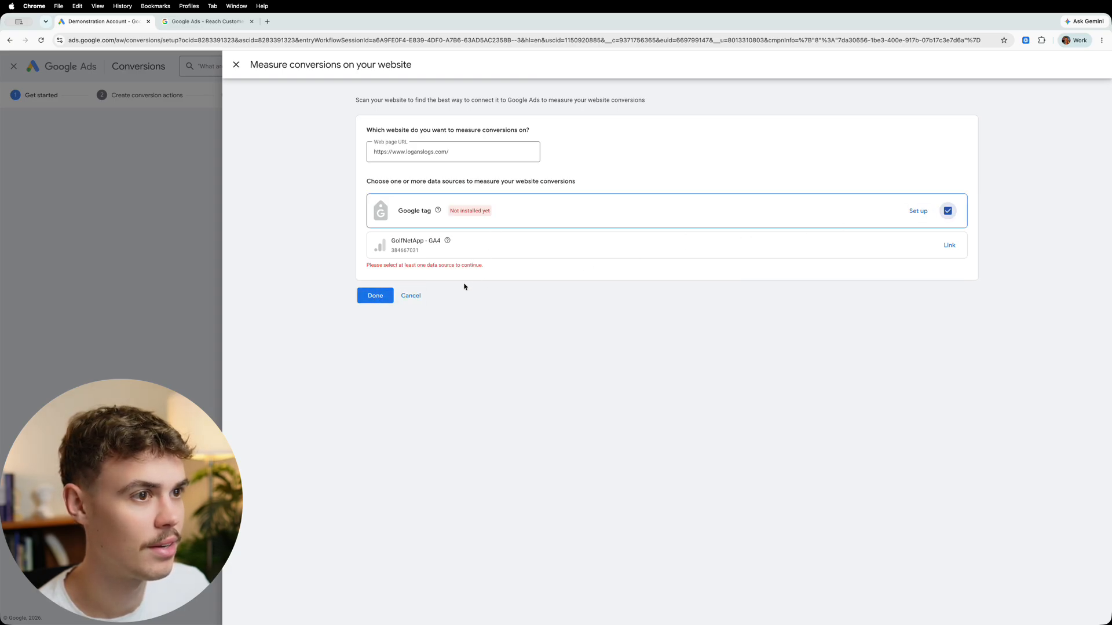
left_click(387, 297)
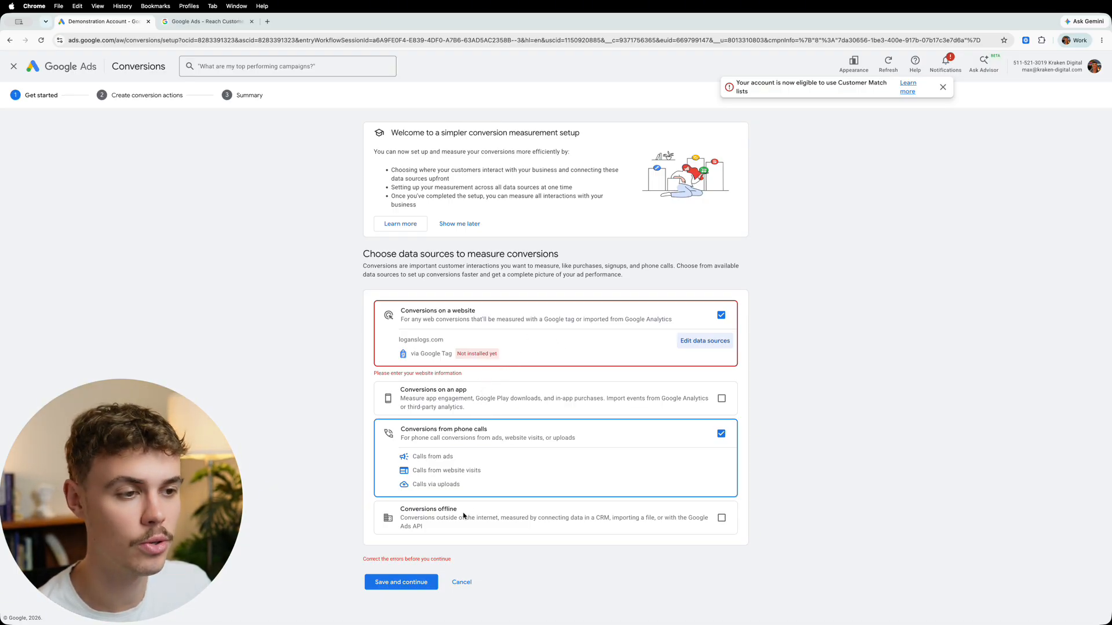
left_click(419, 581)
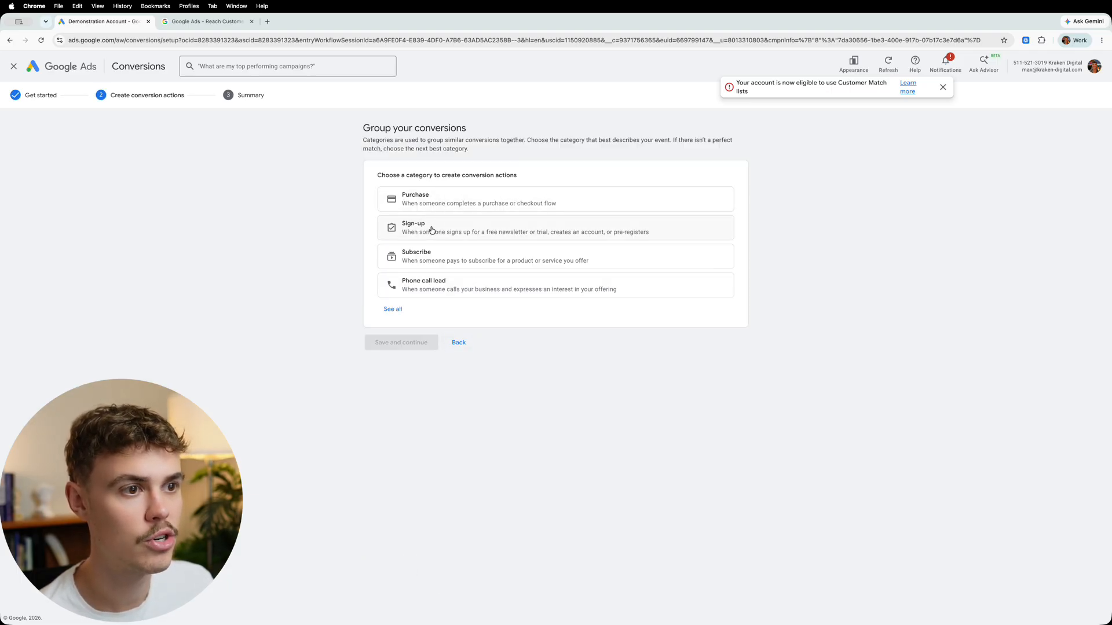
- Choose the Phone call lead category and create a conversion with calls from website visits as its data source
left_click(392, 309)
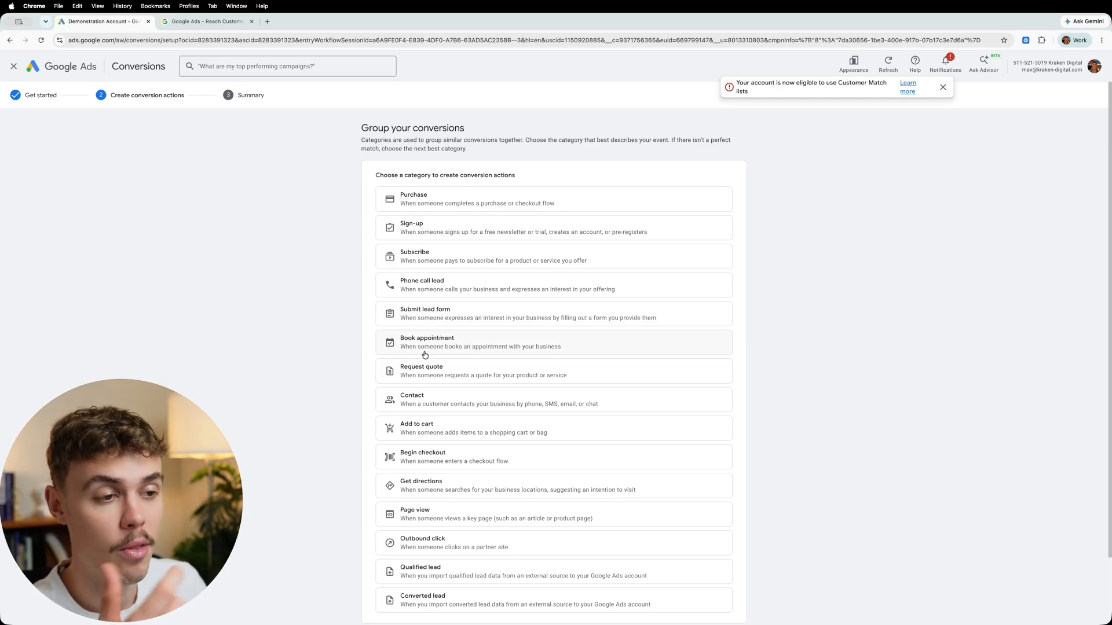
left_click(435, 295)
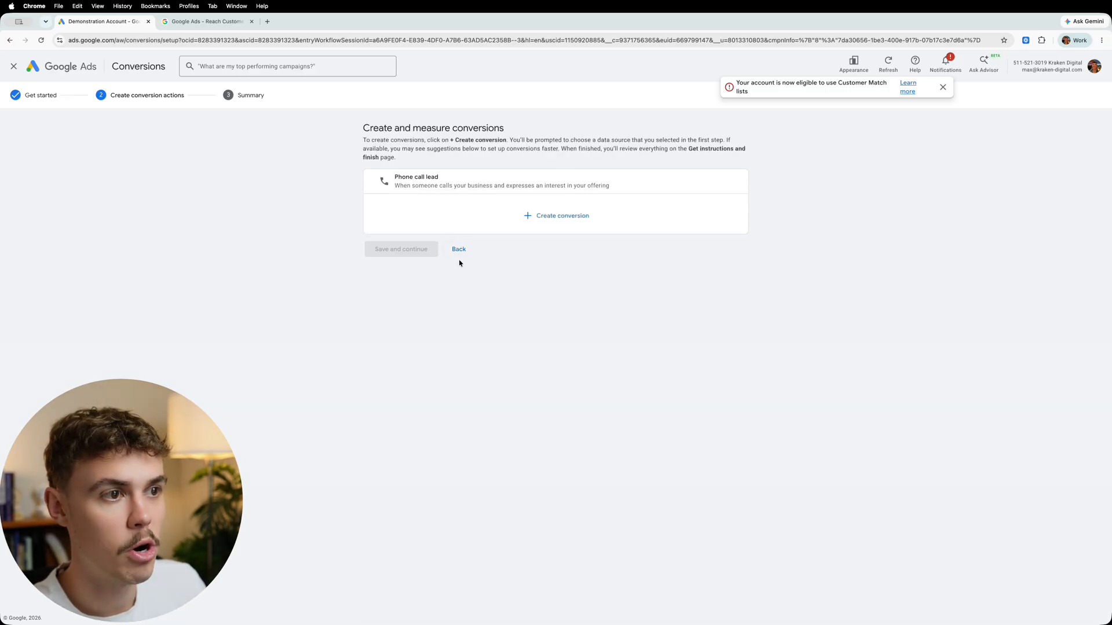
left_click(538, 222)
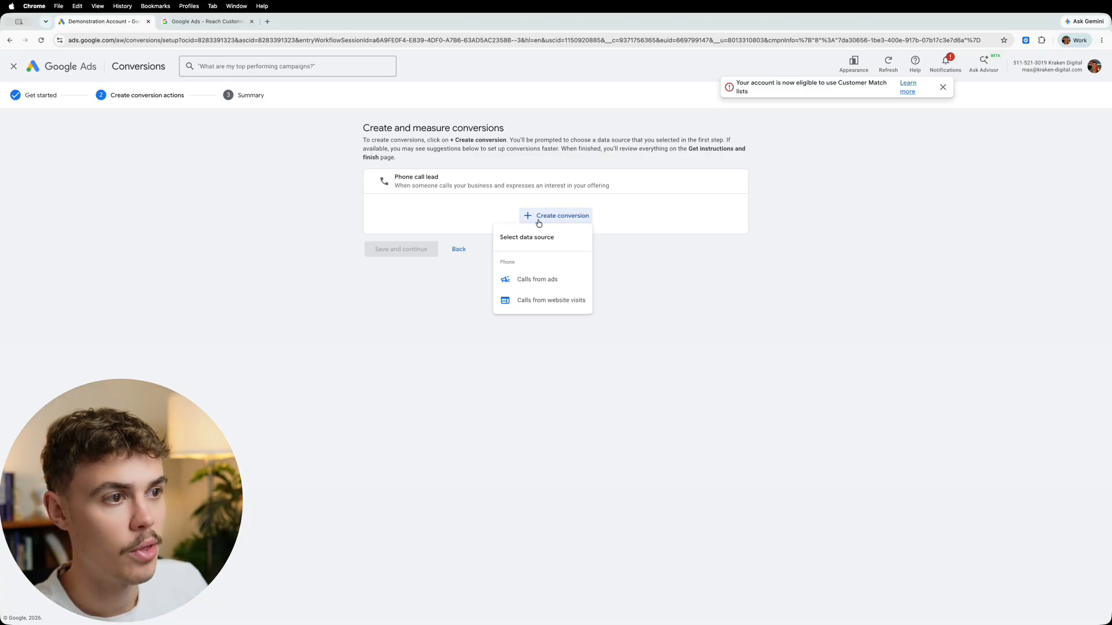
left_click(523, 303)
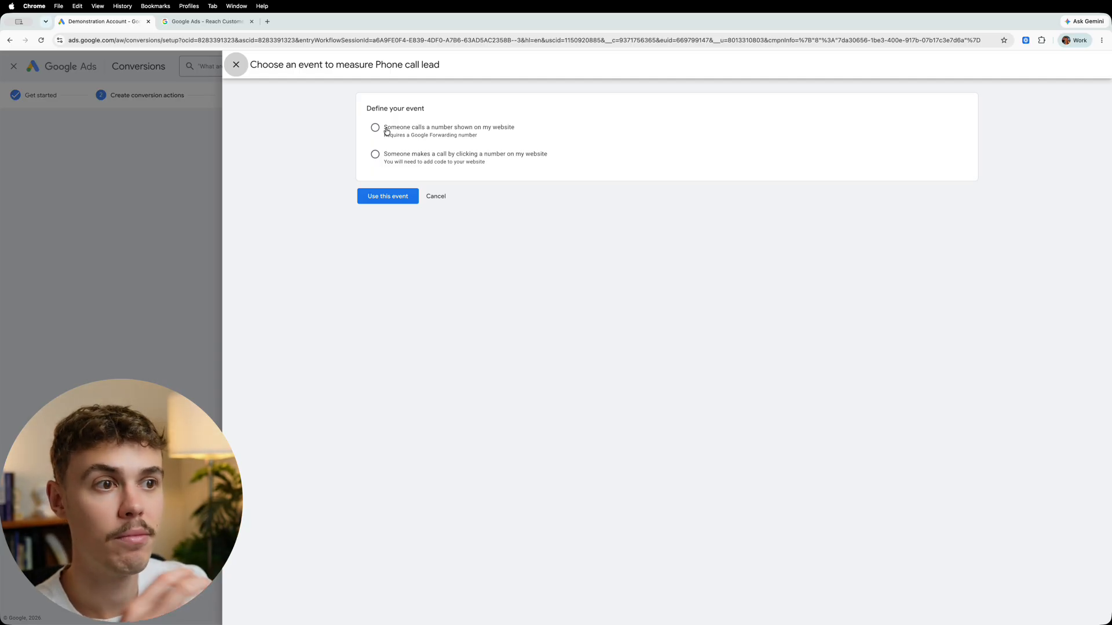
- Measure calls to a number shown on the website and enter the United States destination phone number for callers
left_click(393, 166)
left_click(401, 136)
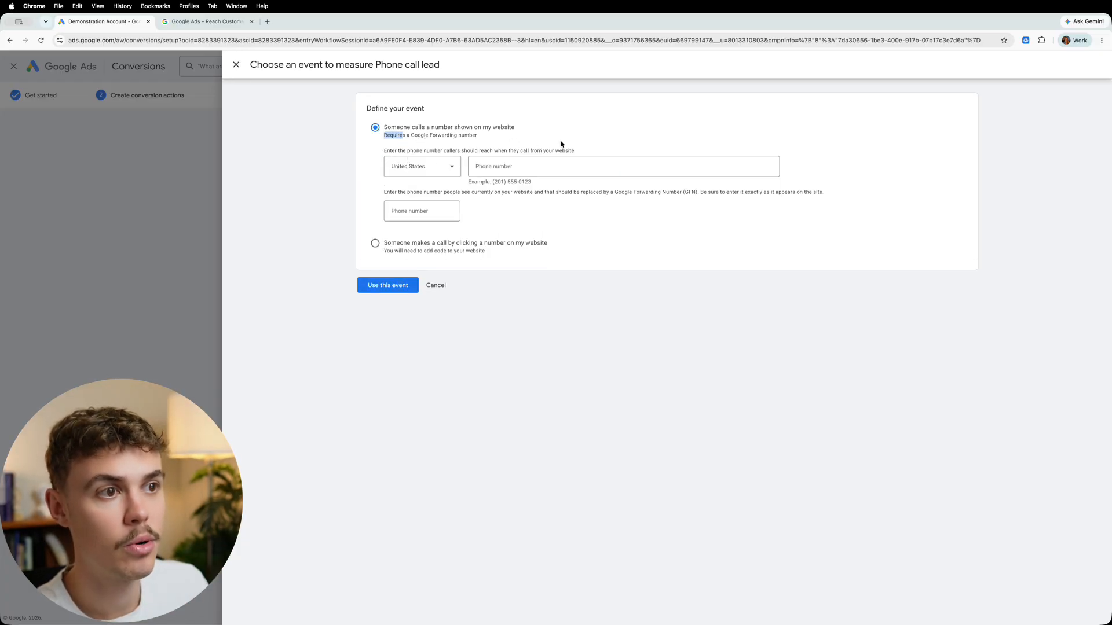
left_click(413, 138)
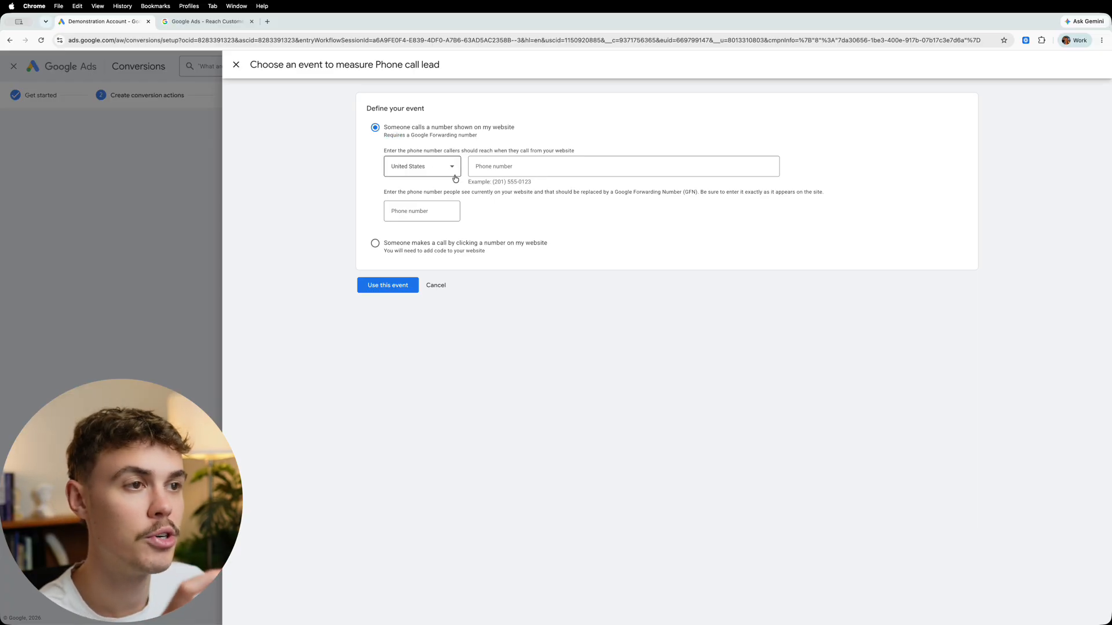
left_click(512, 169)
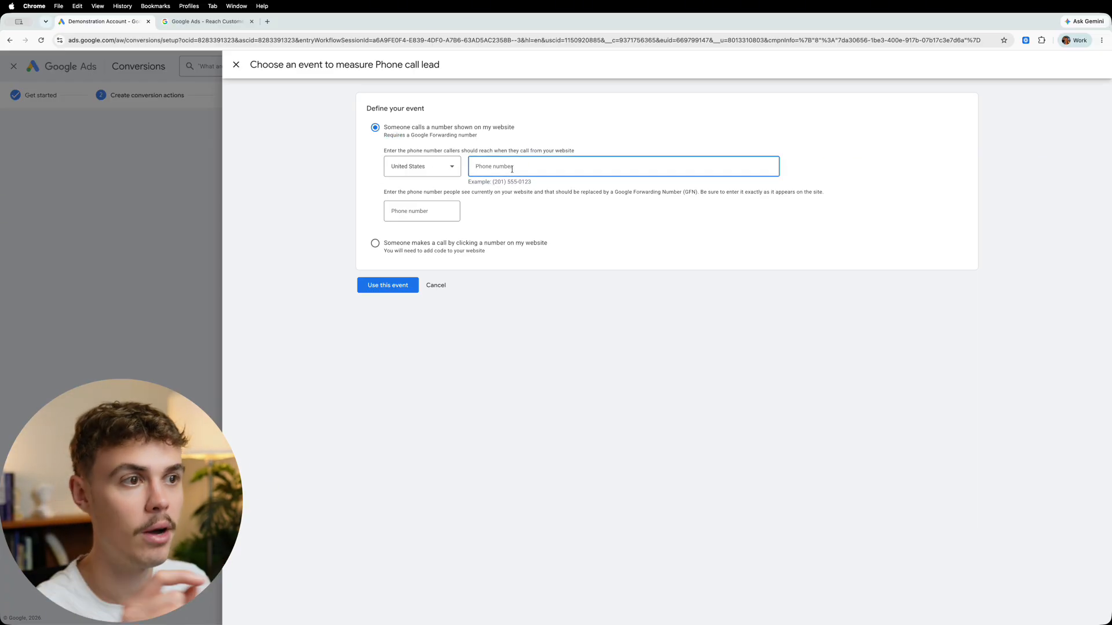
type("(")
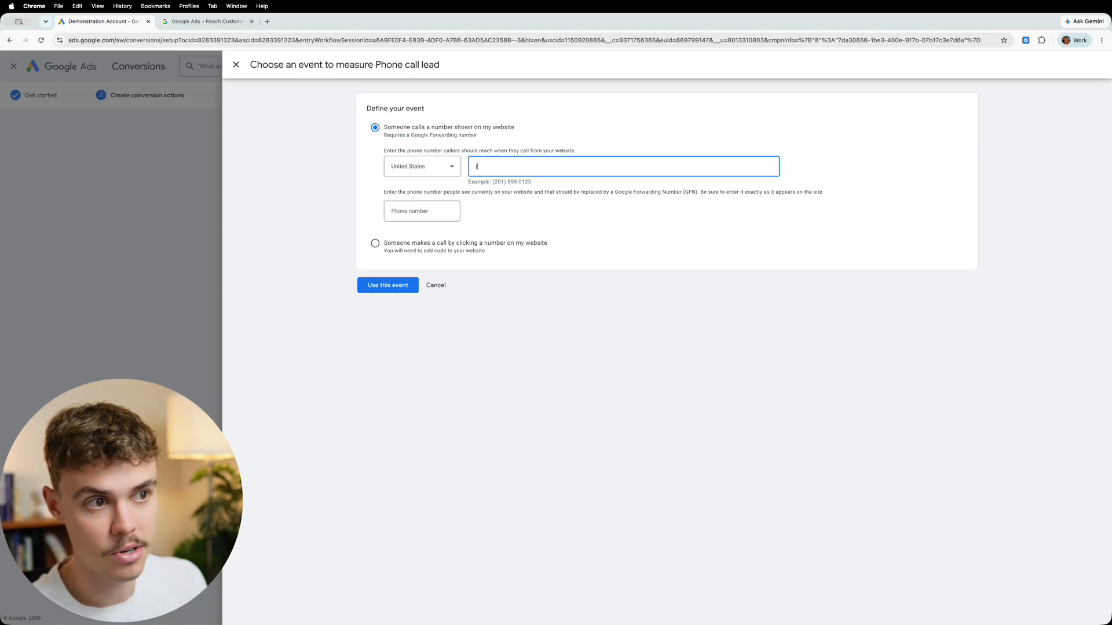
type("201)")
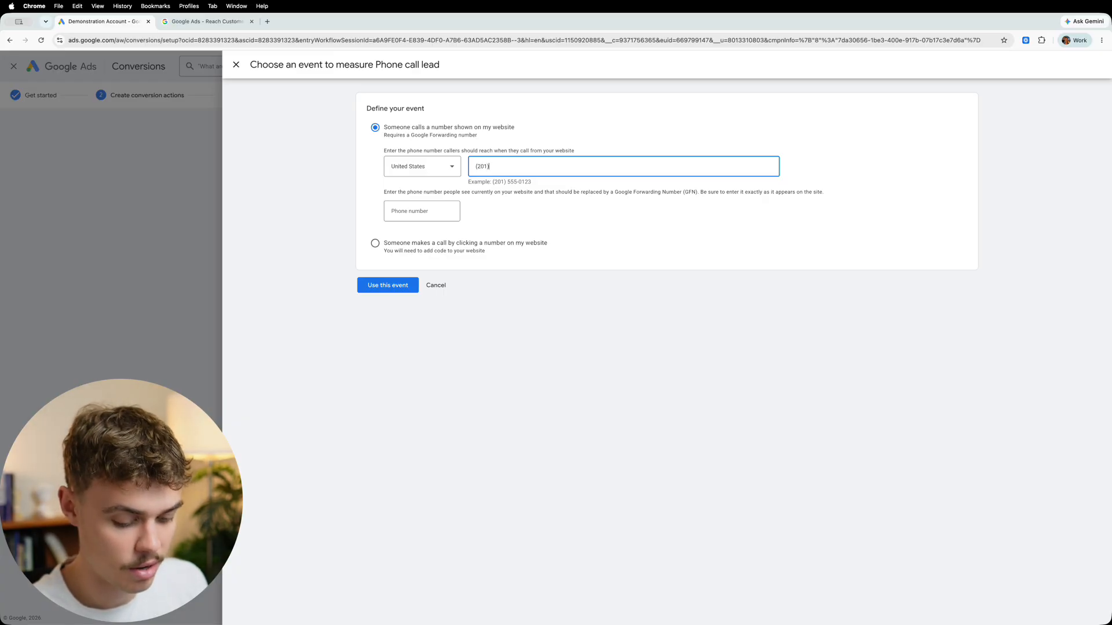
type("5550123")
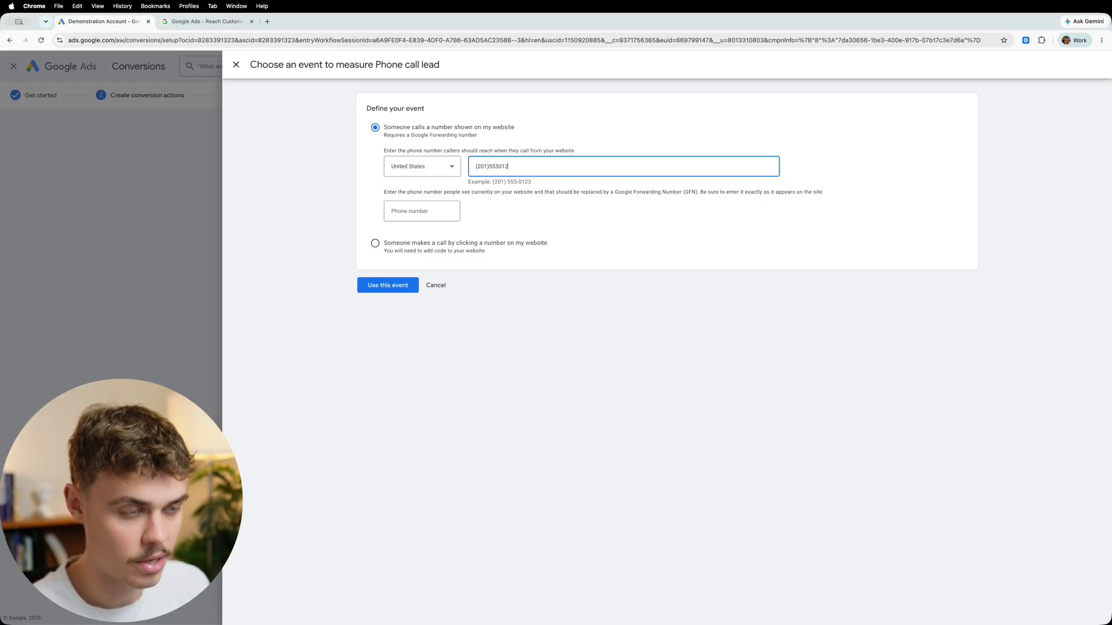
left_click(490, 168)
left_click(500, 170)
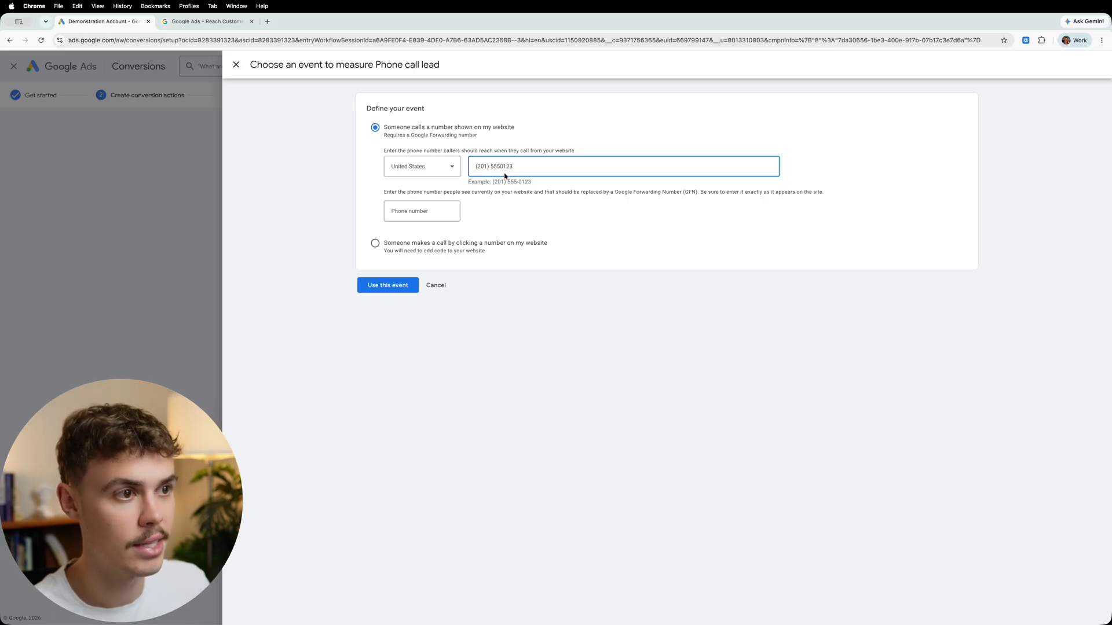
type("-")
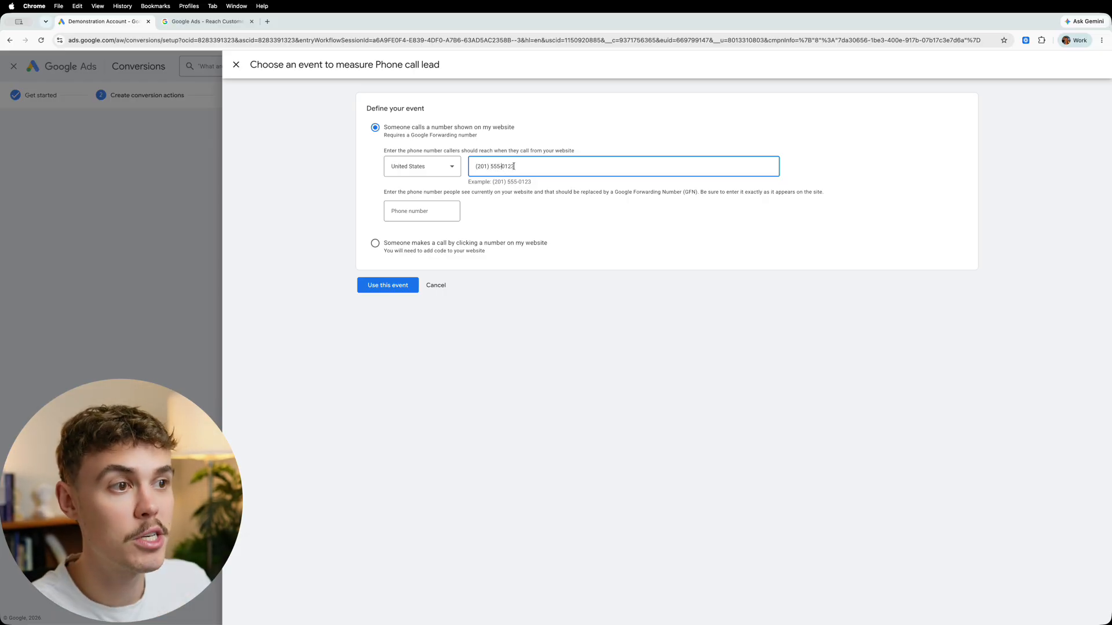
- Enter the phone number displayed on the website for Google forwarding replacement and apply the call event
left_click(429, 210)
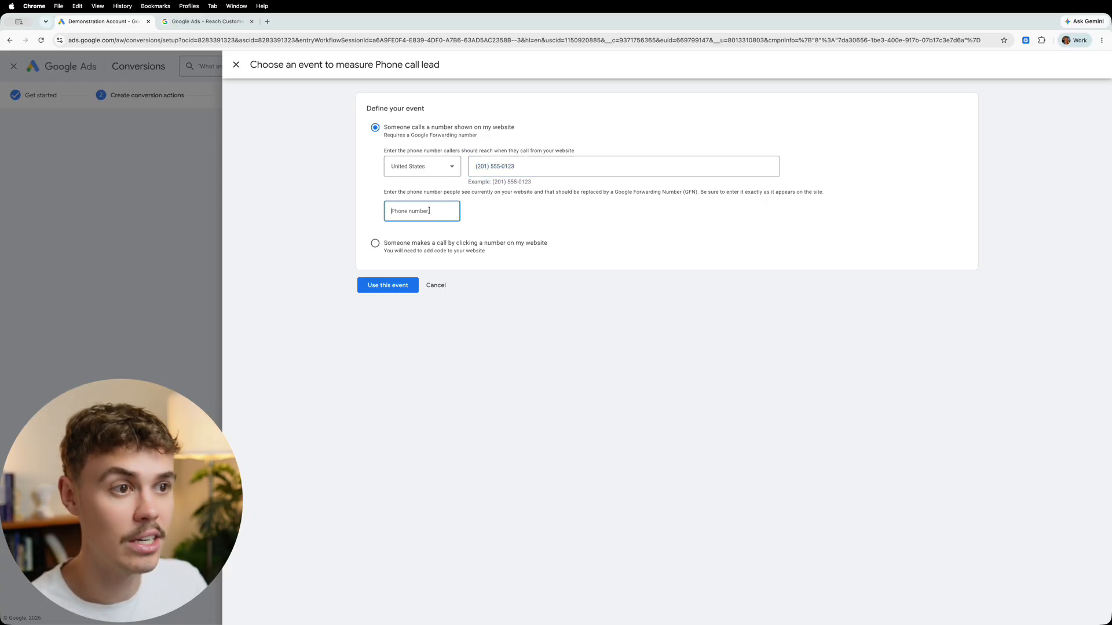
type("(201) 555-0123")
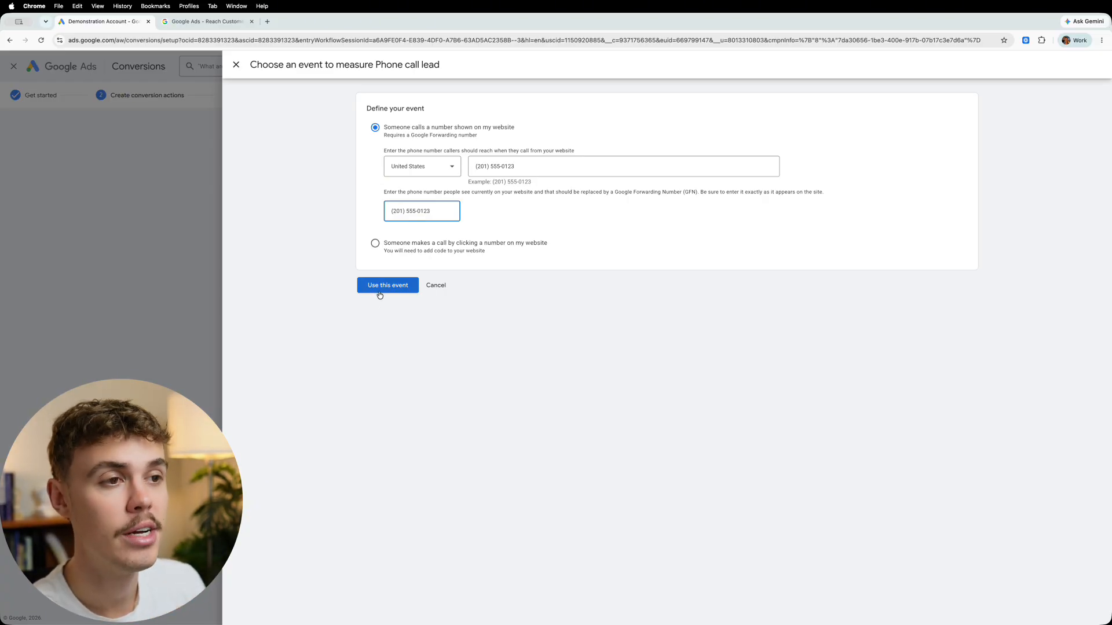
left_click(397, 286)
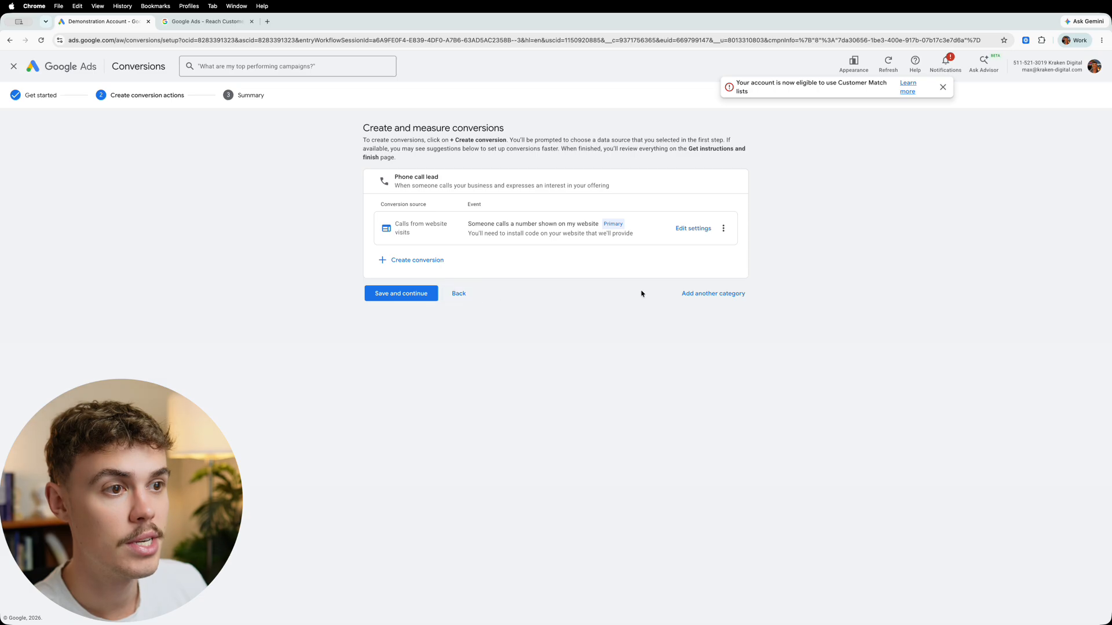
- Add the Submit lead form category and create a conversion for it with the Demonstration Account website data source
left_click(706, 295)
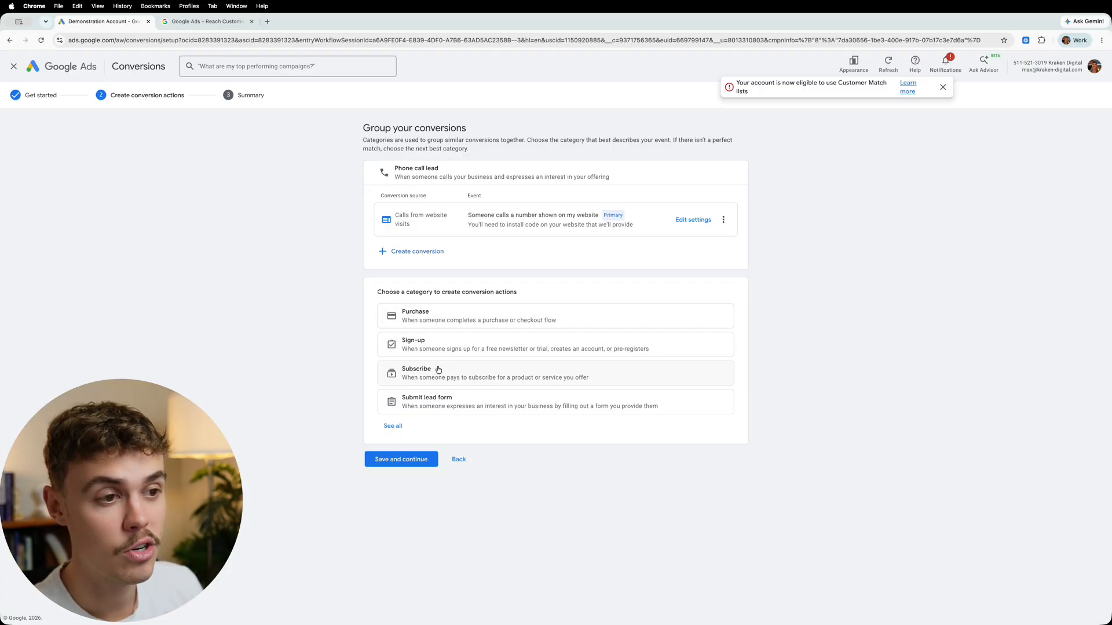
left_click(427, 403)
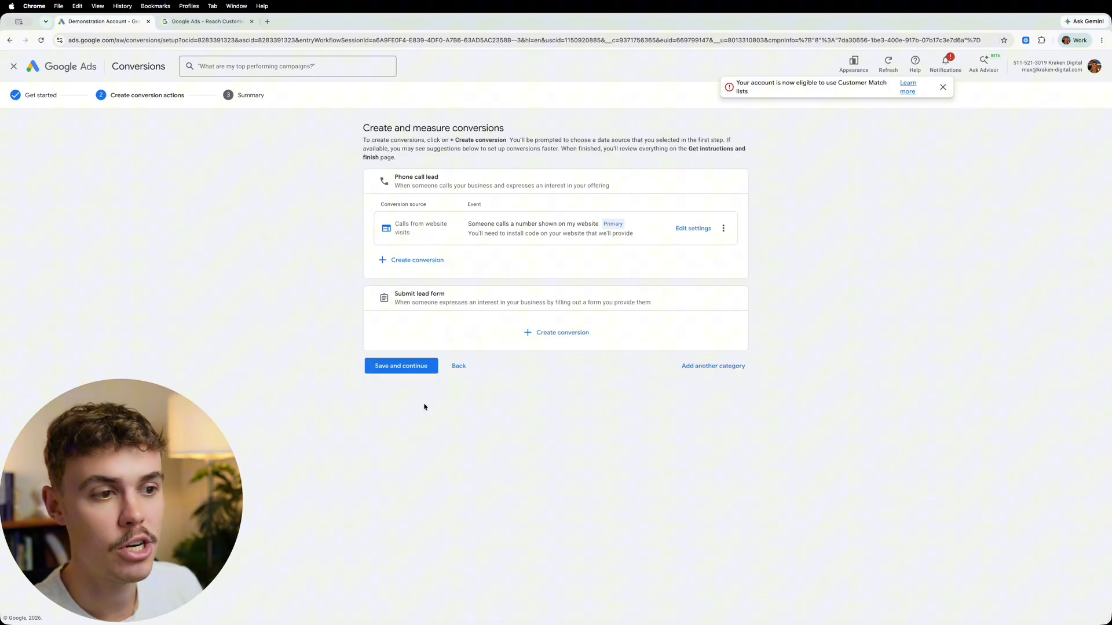
left_click(552, 338)
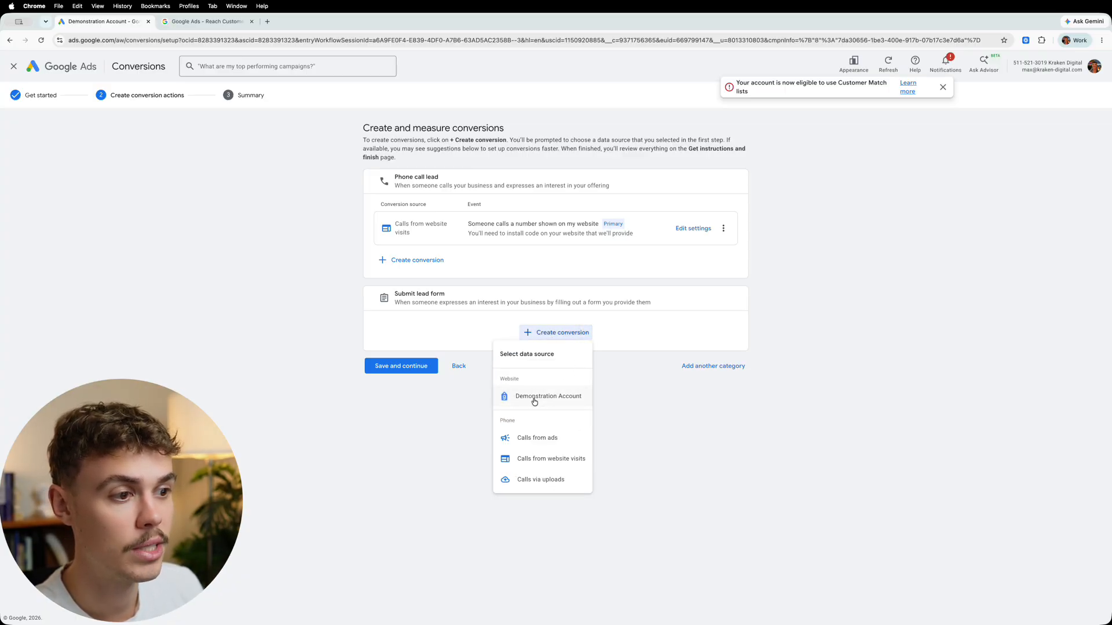
left_click(534, 399)
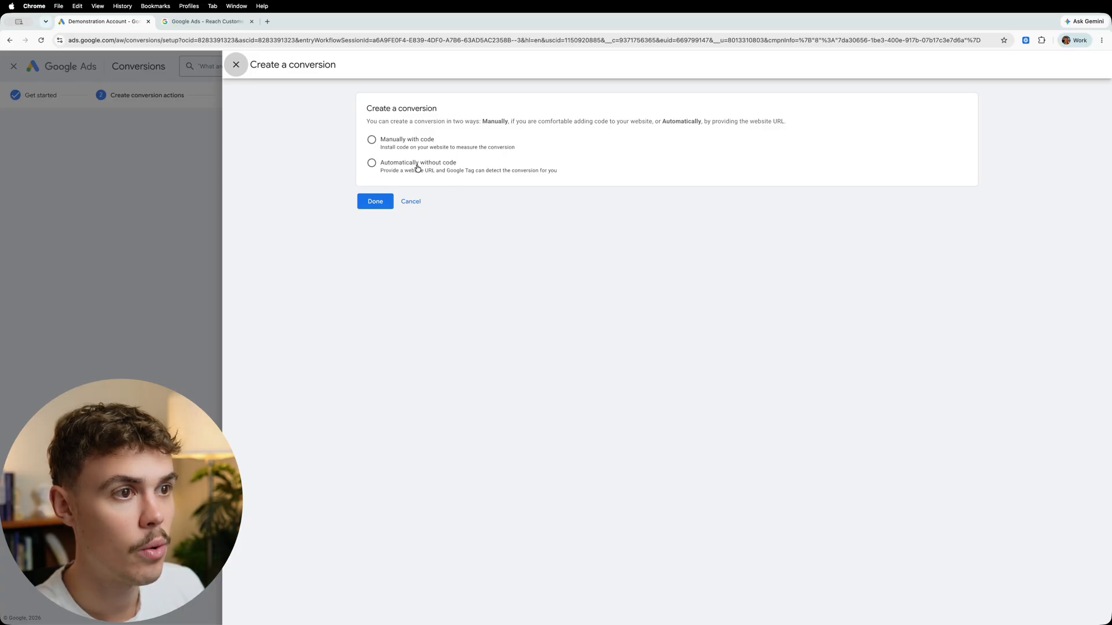
- Define the lead form conversion automatically without code for page loads starting with loganslogs.com/thank-you, and save the conversion actions
left_click(417, 168)
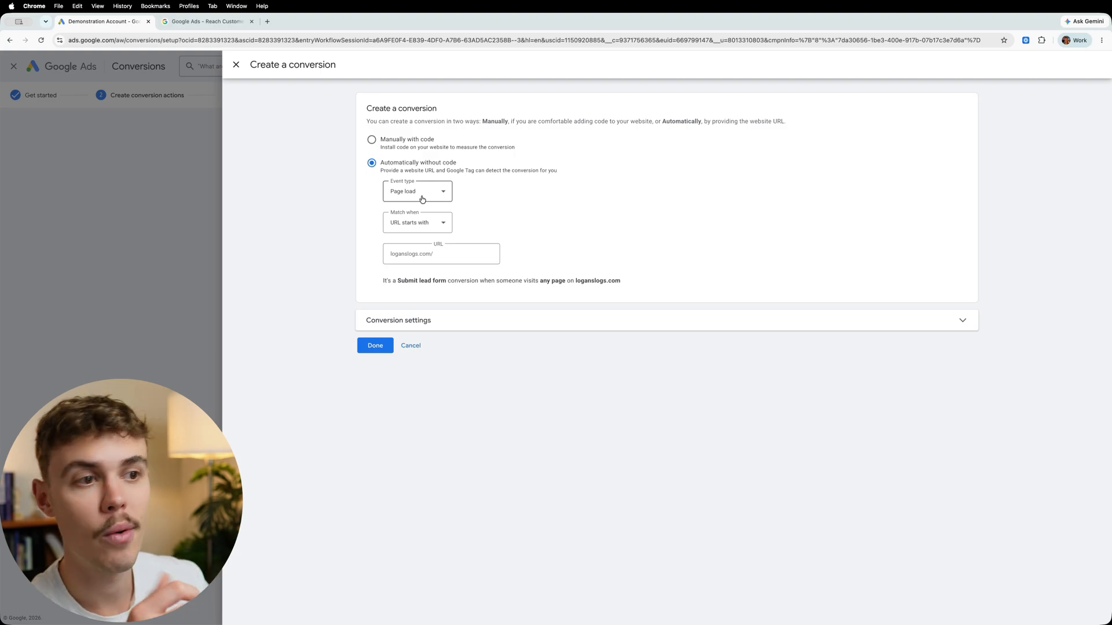
left_click(461, 252)
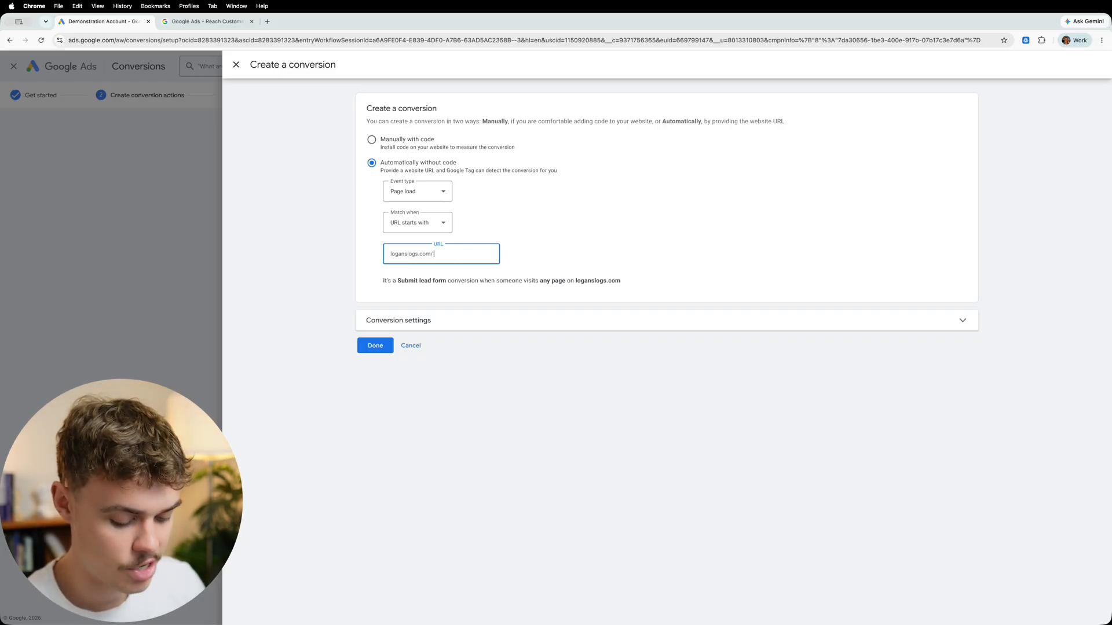
type("thank-you")
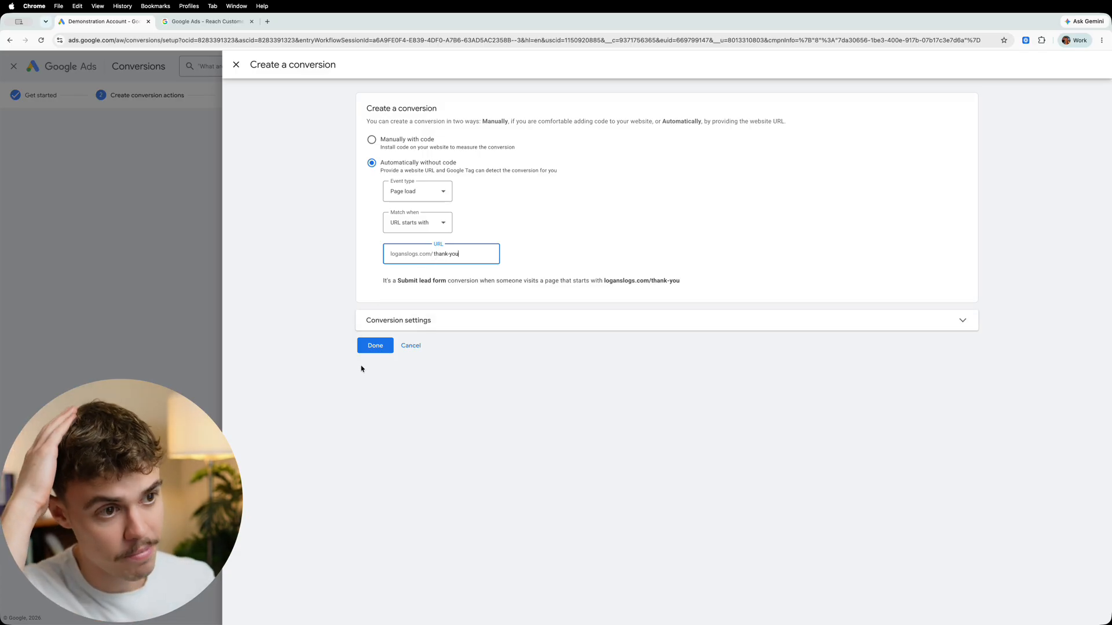
left_click(372, 347)
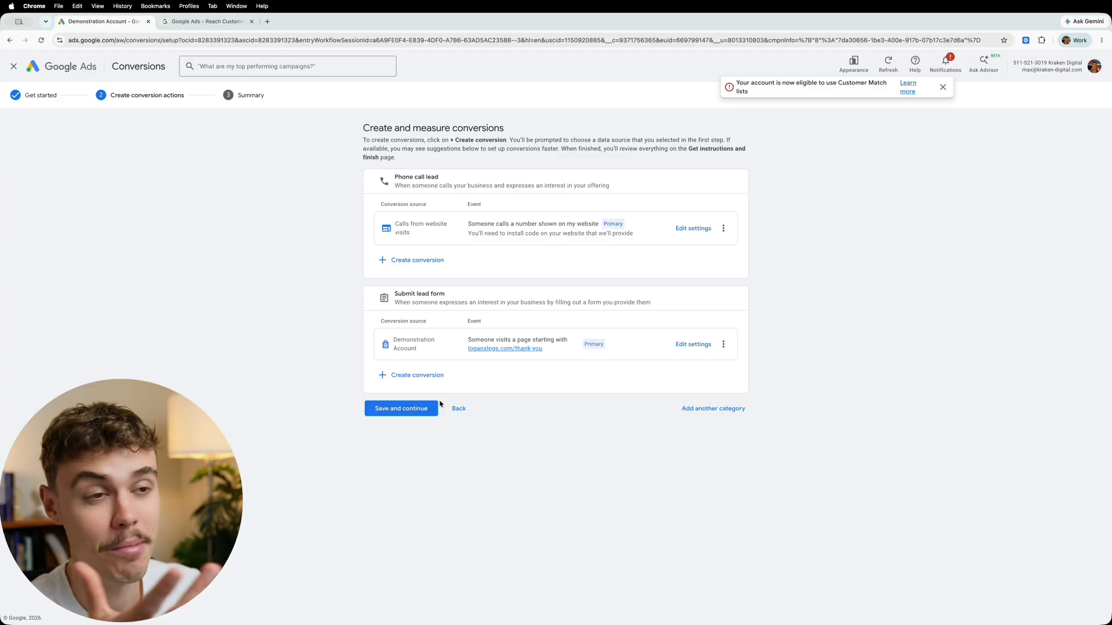
left_click(406, 416)
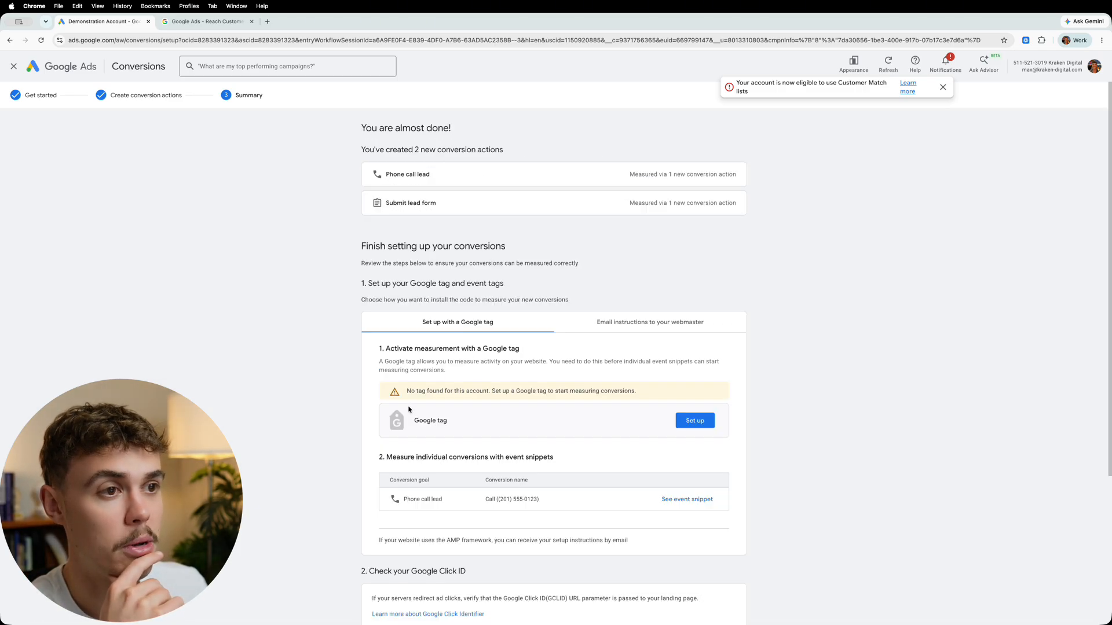
- Review the Google tag setup summary, copy the phone call lead's event snippet and close the snippet
scroll(461, 357, "down", 1)
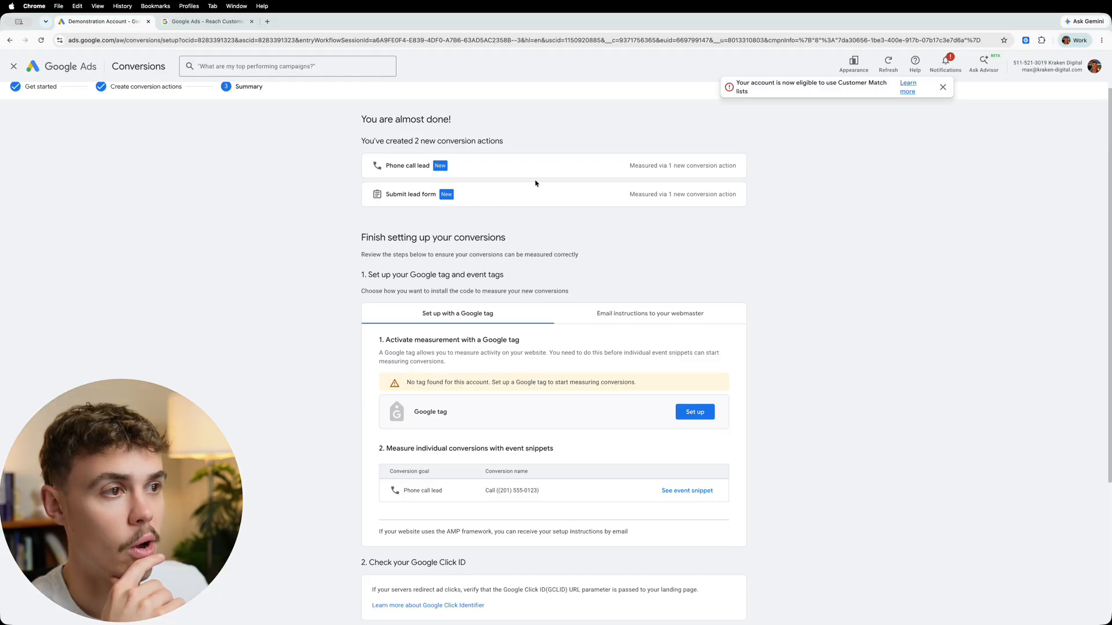
scroll(489, 262, "down", 3)
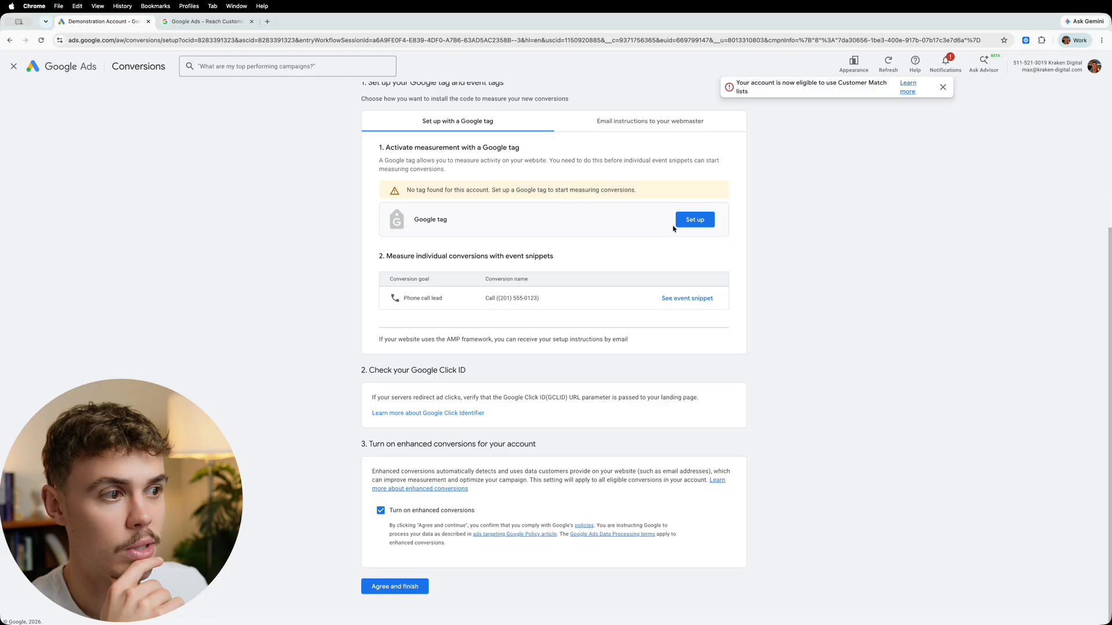
scroll(660, 217, "up", 1)
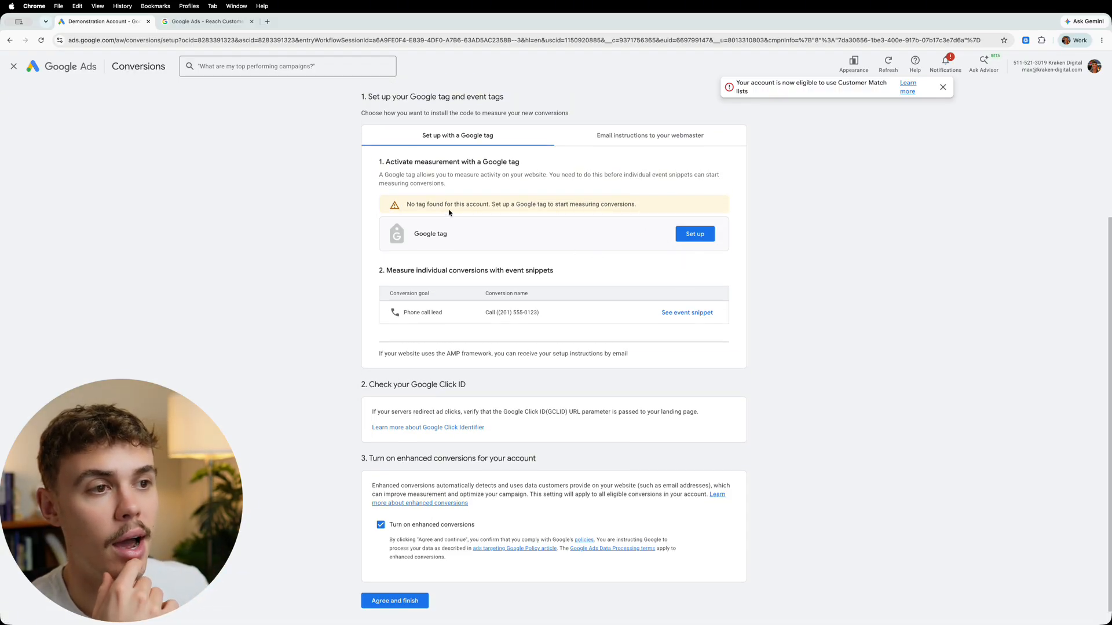
left_click_drag(466, 204, 411, 207)
left_click(521, 207)
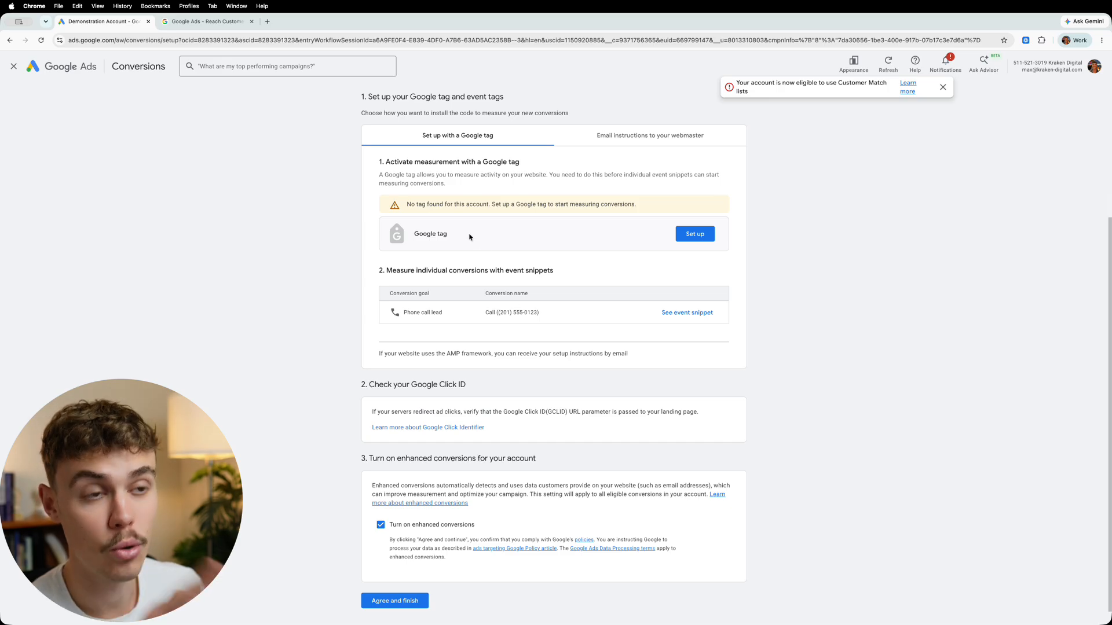
left_click(692, 316)
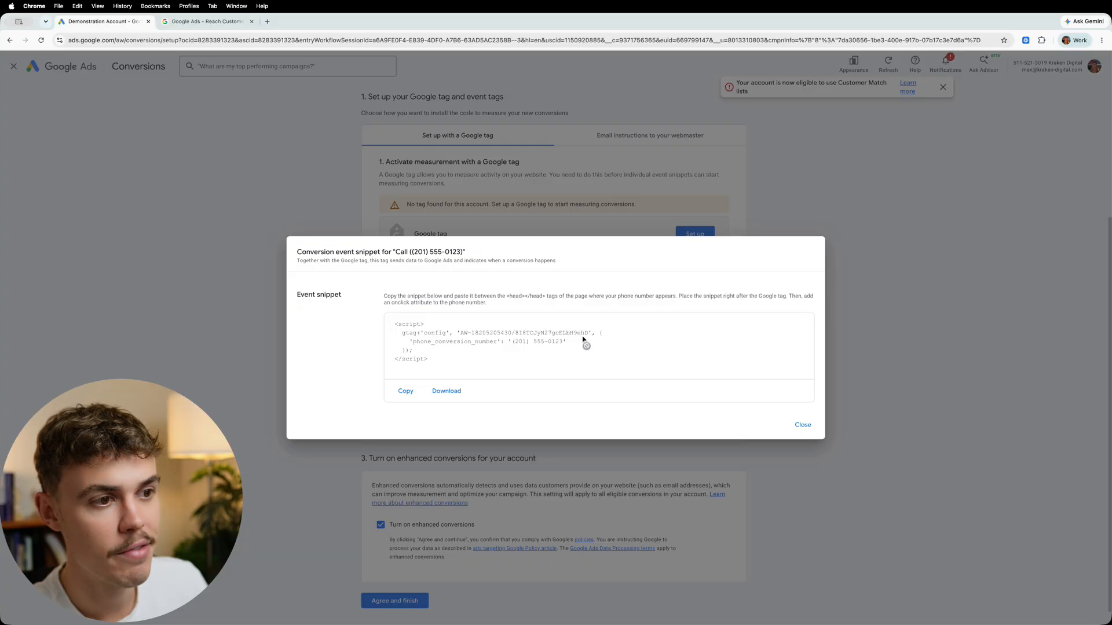
left_click(407, 394)
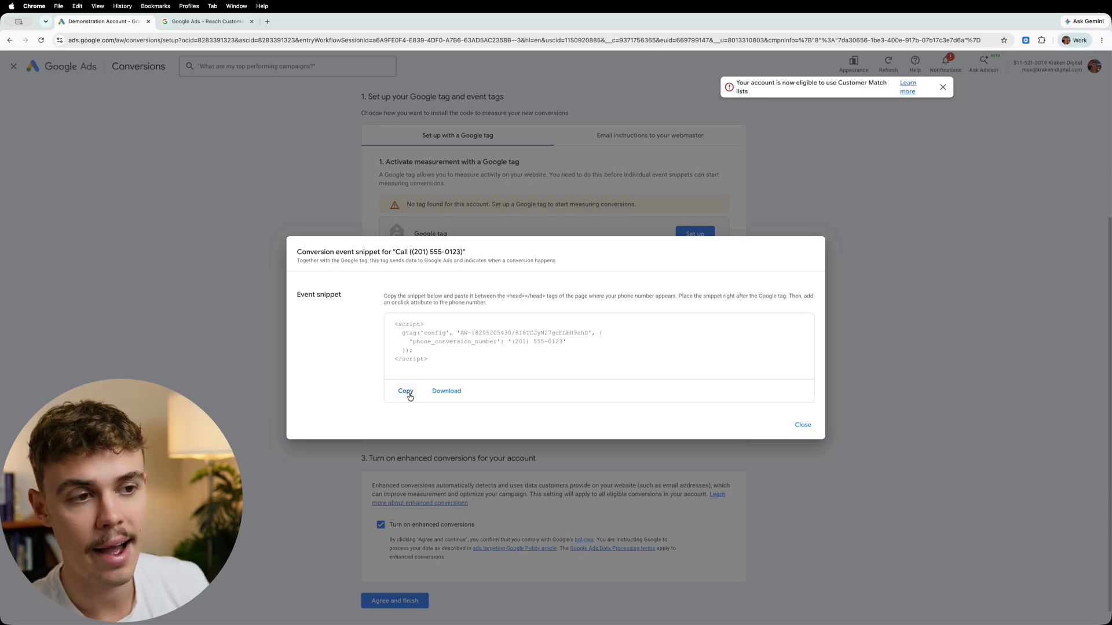
left_click(802, 425)
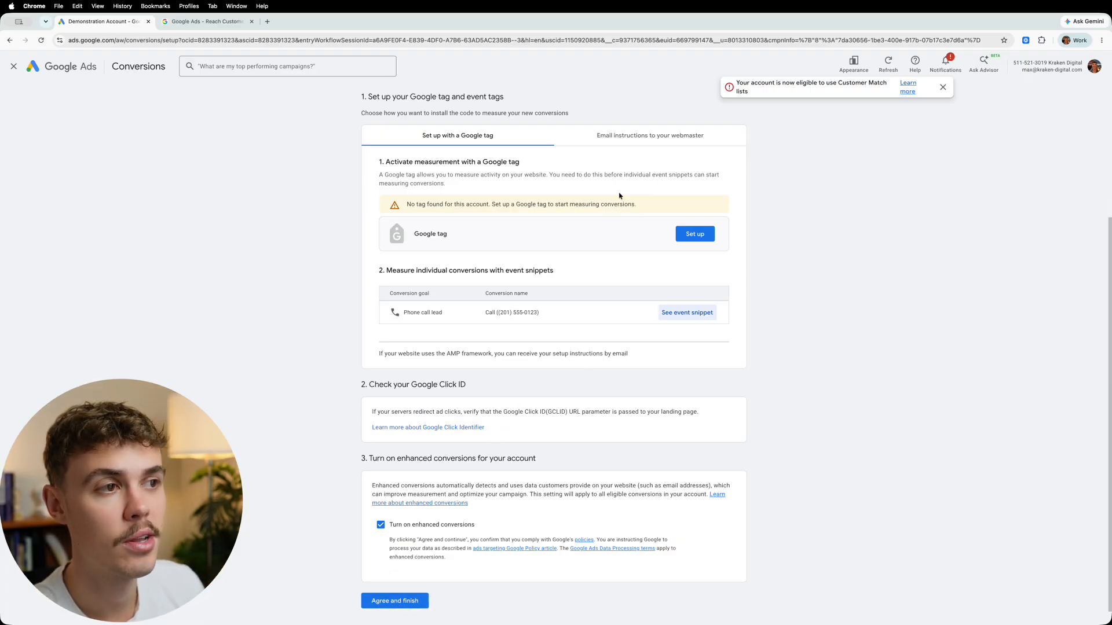
- Check the webmaster email instructions, return to the Google tag setup, and agree to the enhanced conversions terms to finish
left_click(626, 136)
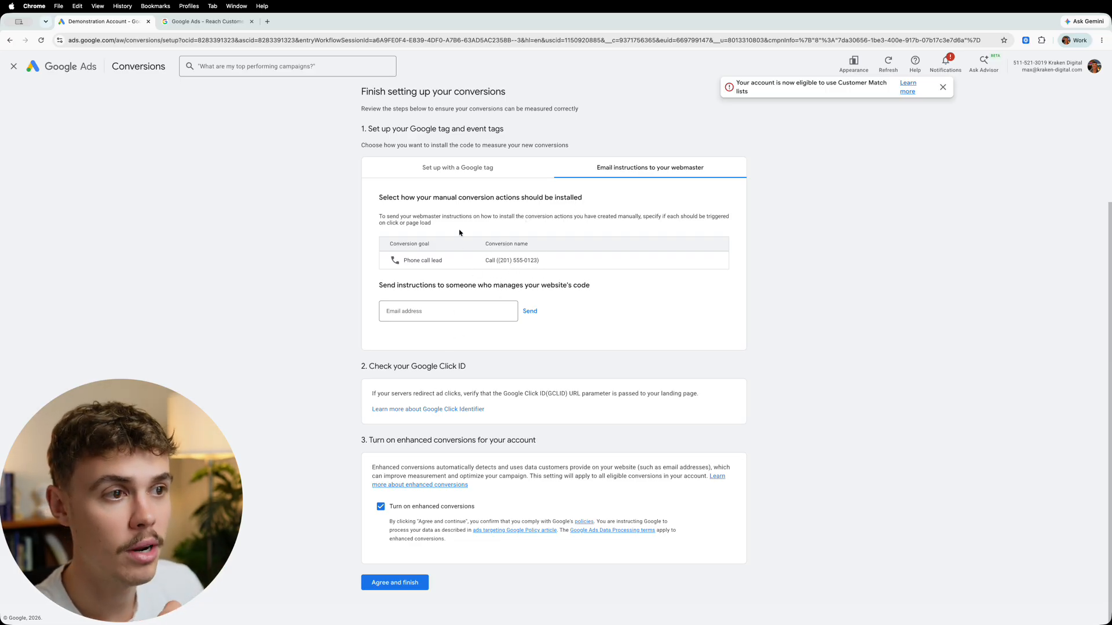
left_click(457, 167)
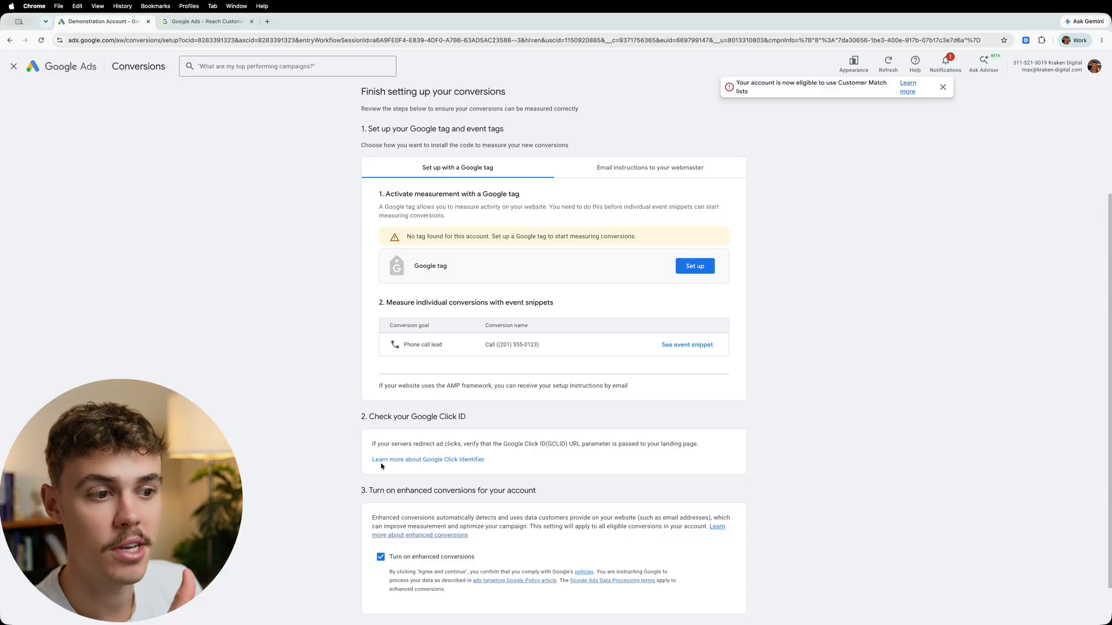
scroll(374, 476, "down", 2)
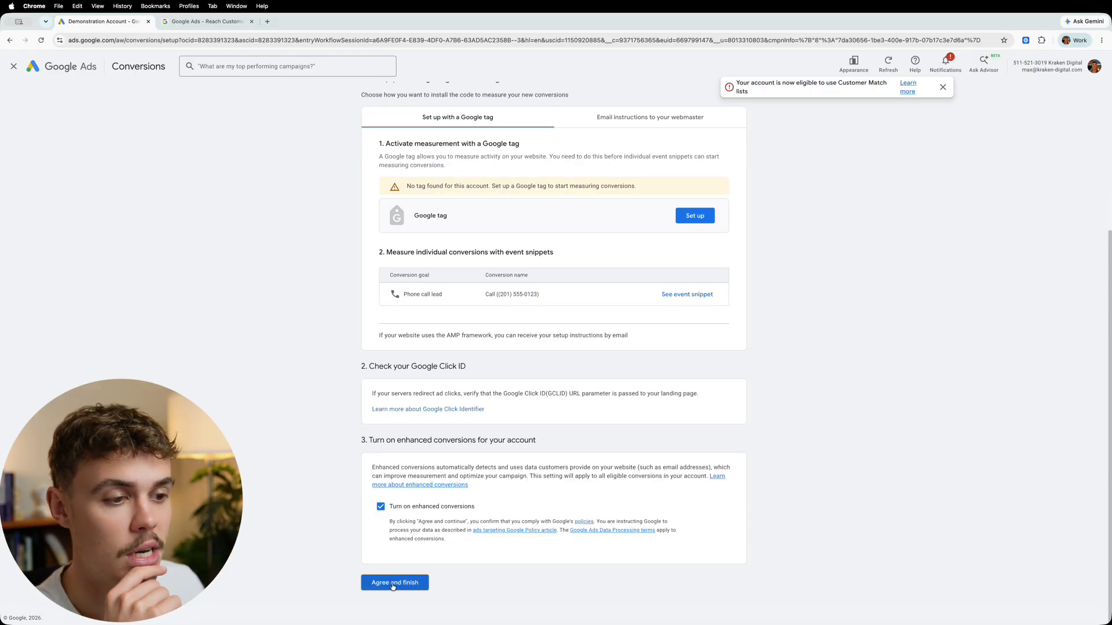
left_click(393, 584)
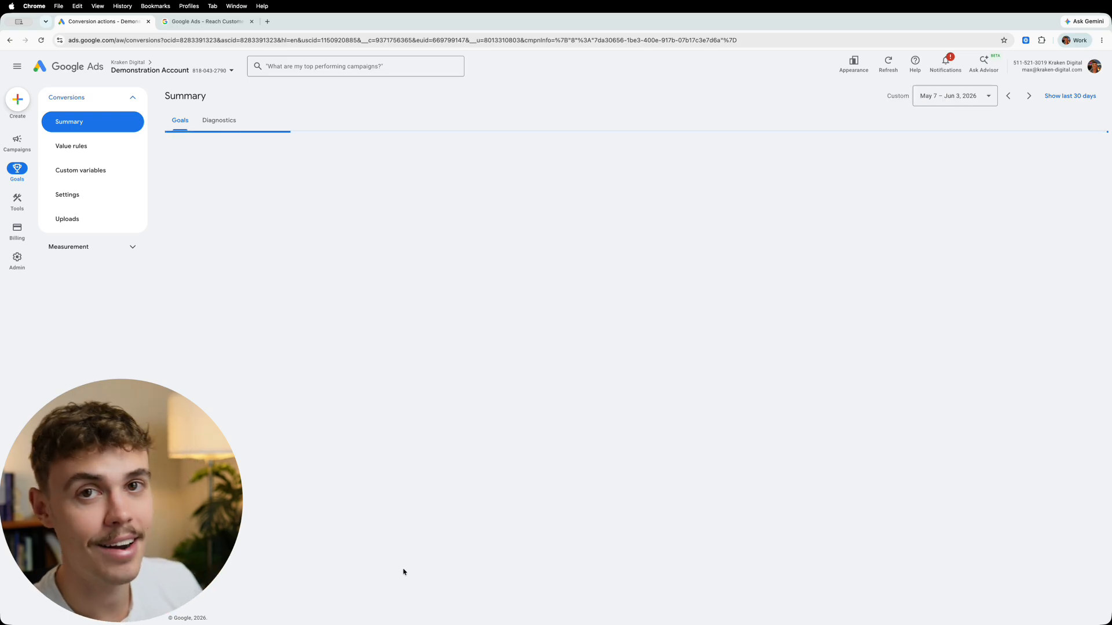
- Check the status of the lead form and phone call goals, and expand the Submit lead form goal's conversion actions
scroll(348, 478, "down", 3)
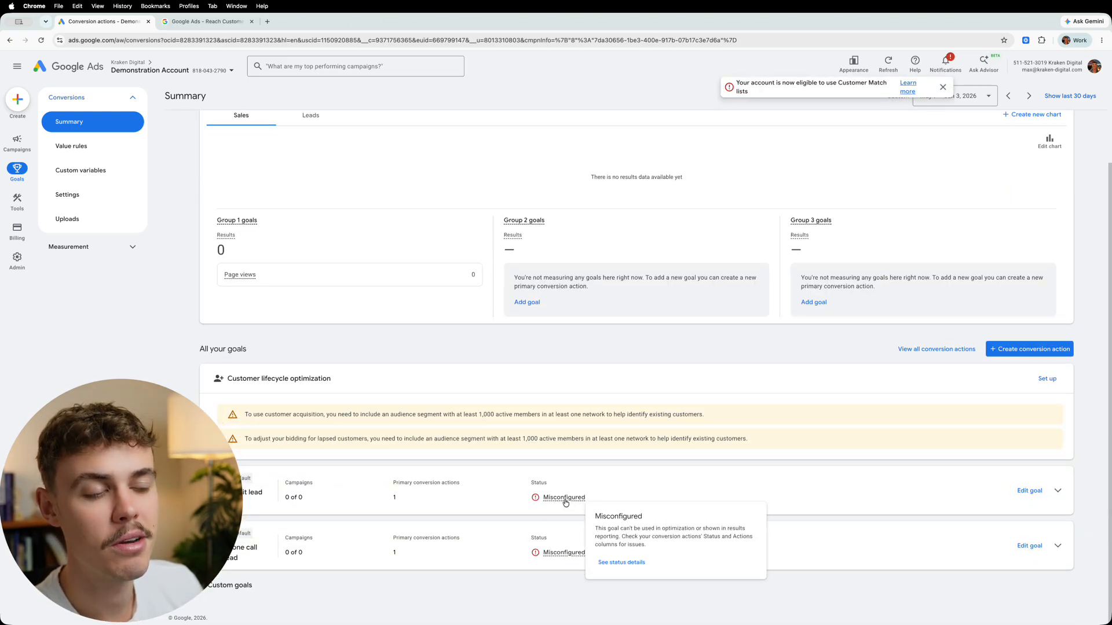
mouse_move(565, 556)
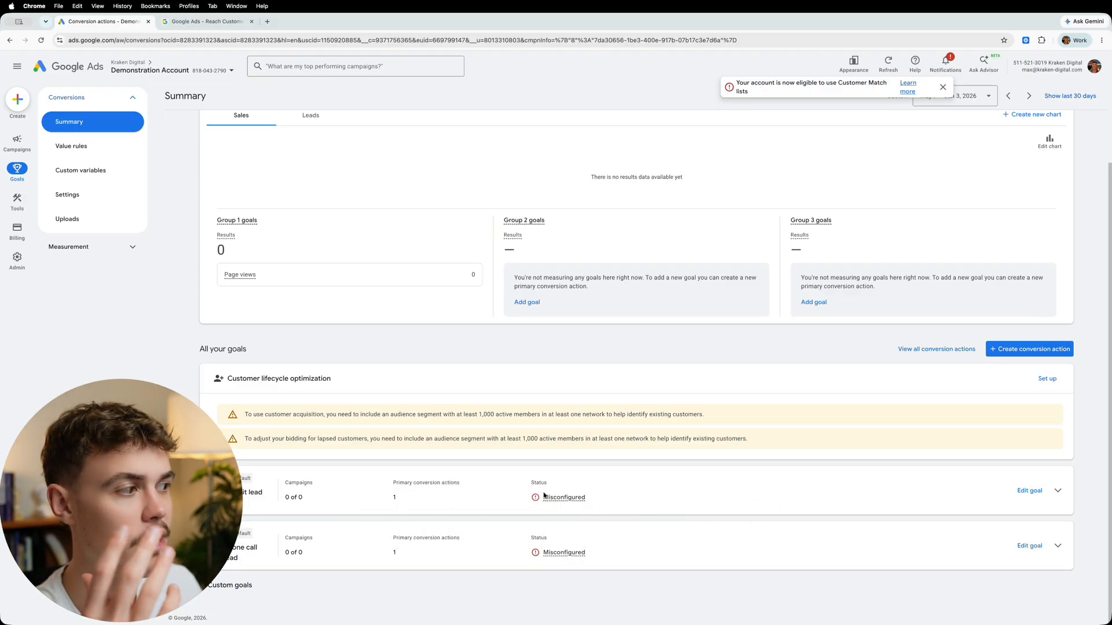
mouse_move(542, 496)
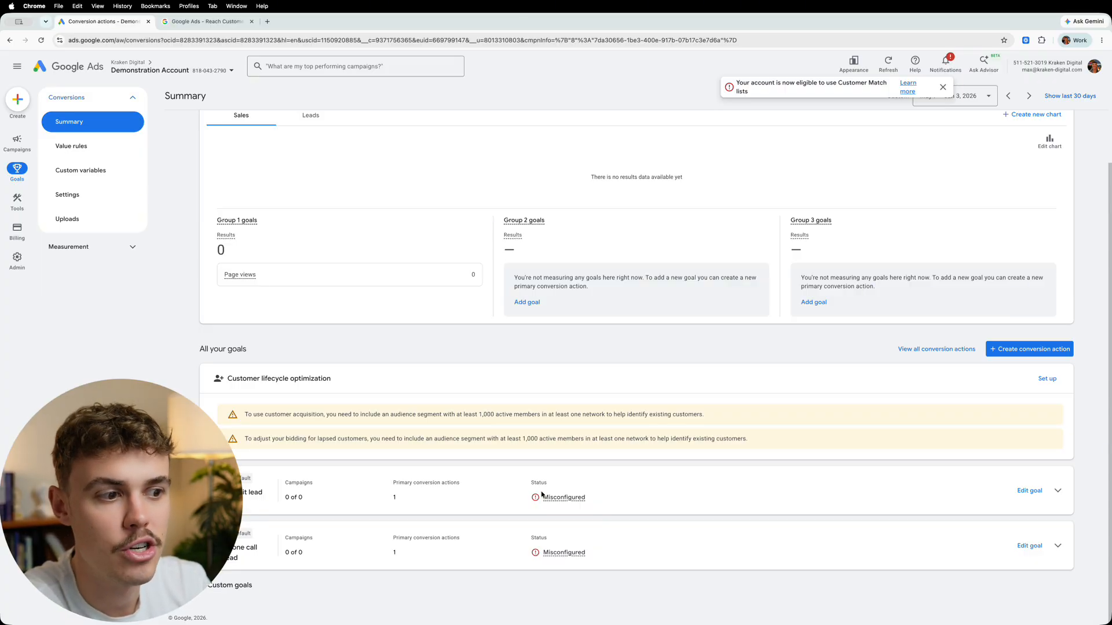
left_click(1058, 491)
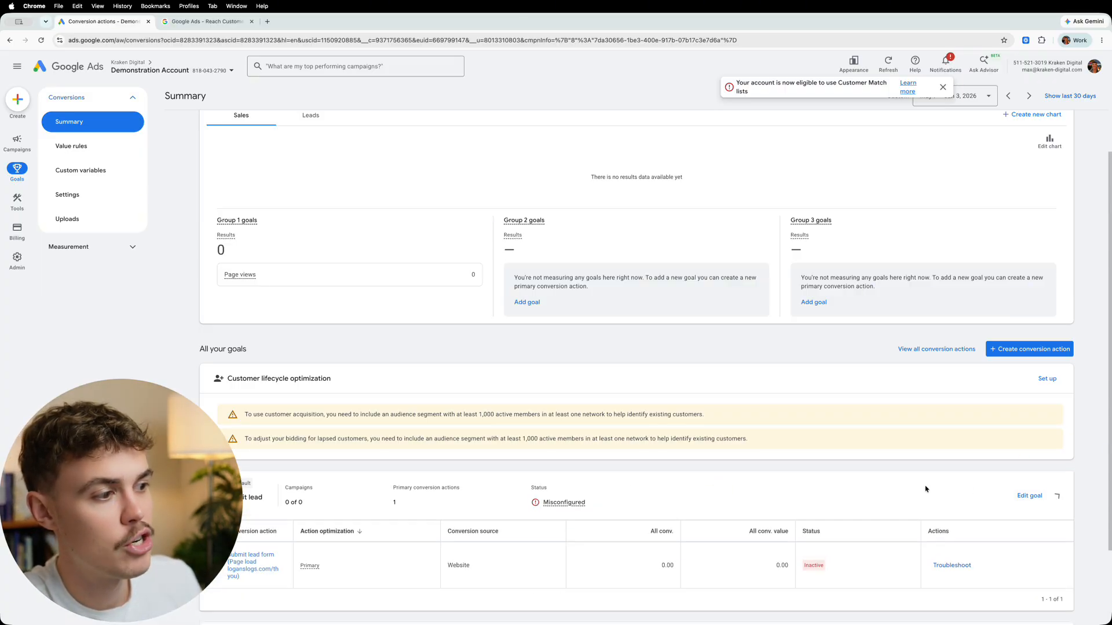
- Check the status of the lead form conversion action and expand the Phone call lead goal's conversion actions
scroll(814, 508, "down", 3)
mouse_move(810, 488)
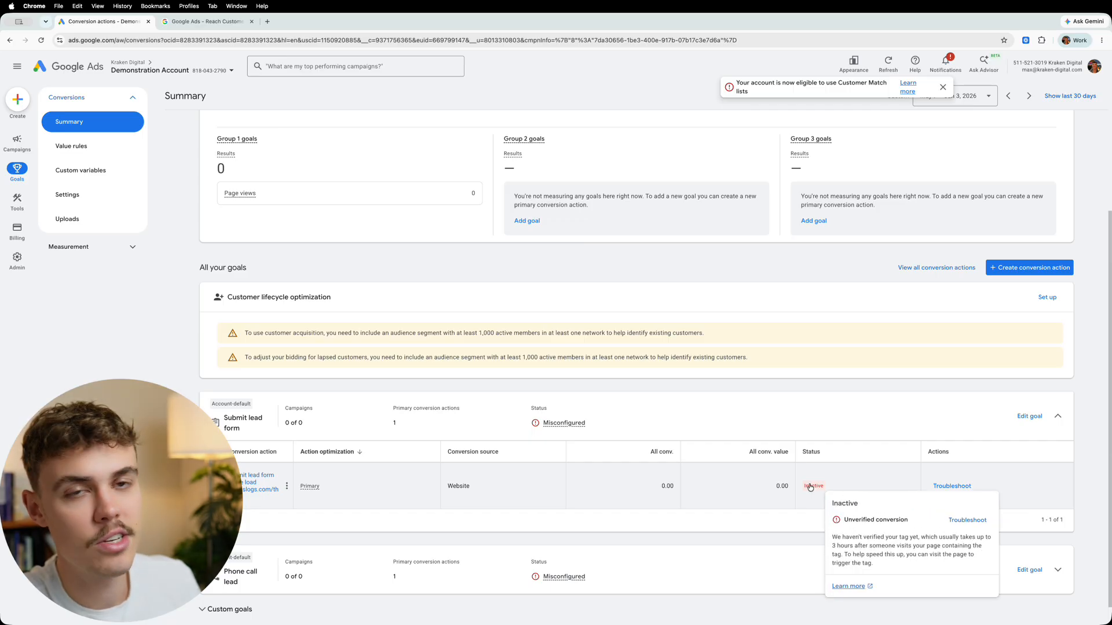
left_click(1058, 570)
scroll(742, 440, "down", 3)
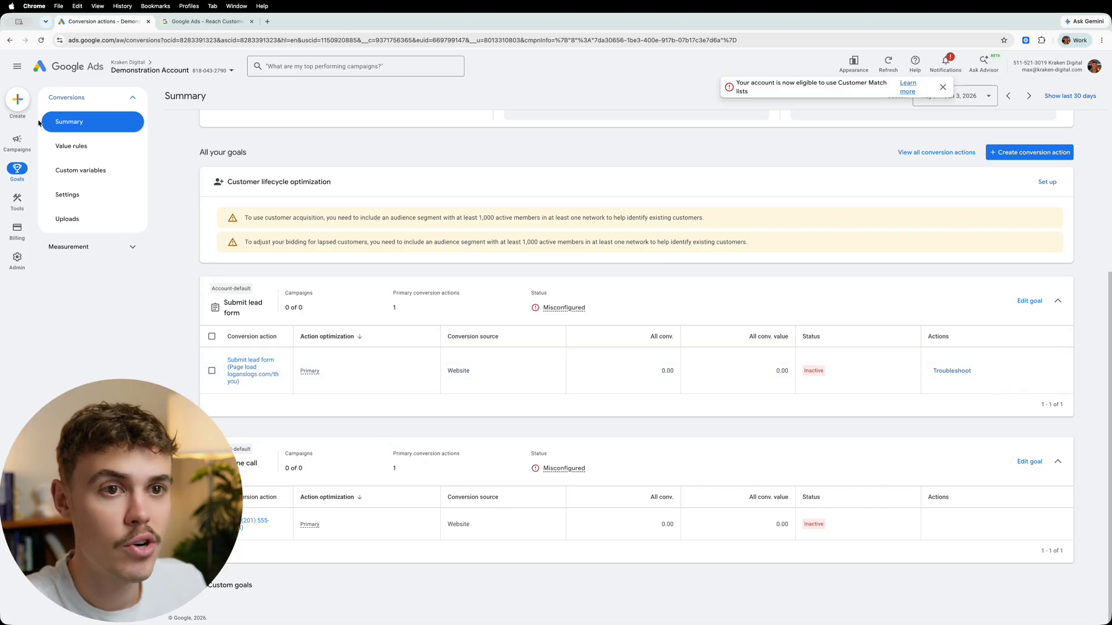
- Start a new campaign created without guidance and choose Search as its campaign type
left_click(16, 141)
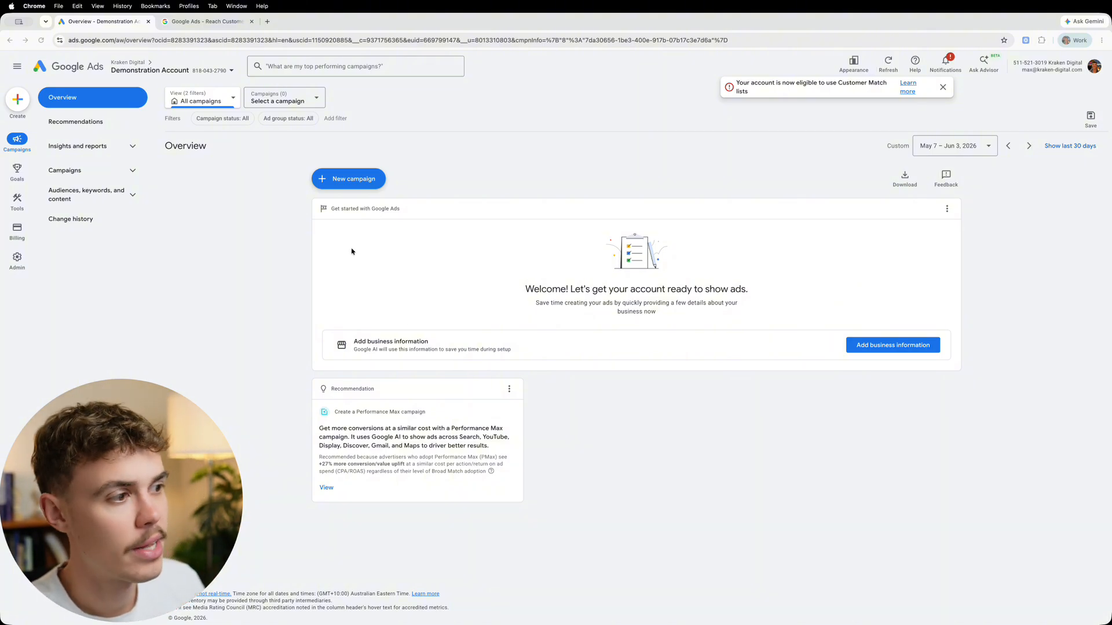
left_click(349, 179)
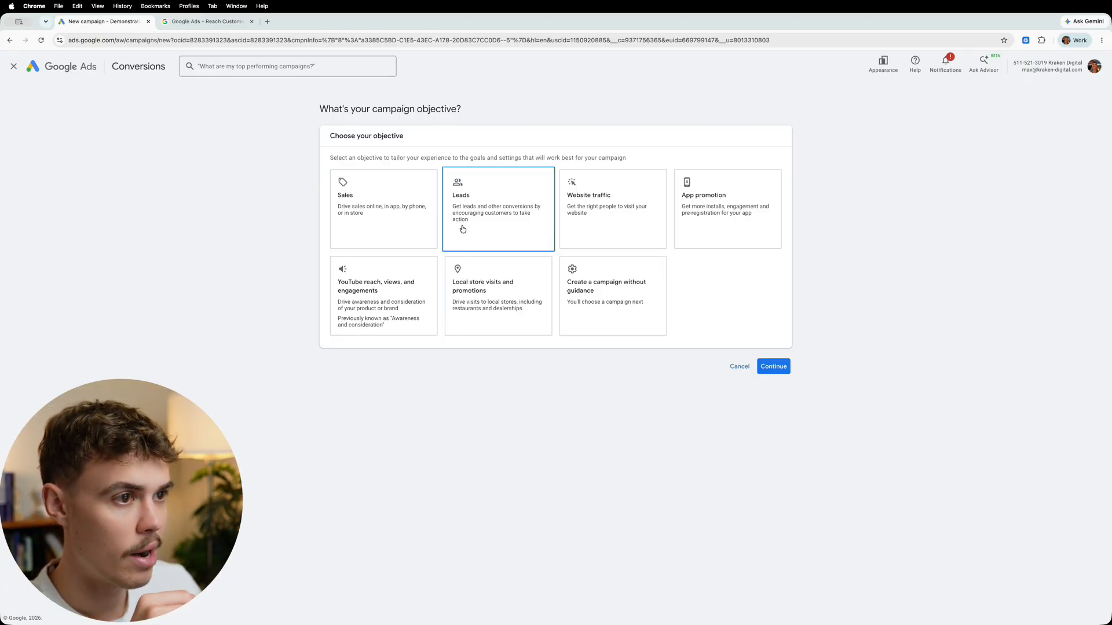
left_click(594, 321)
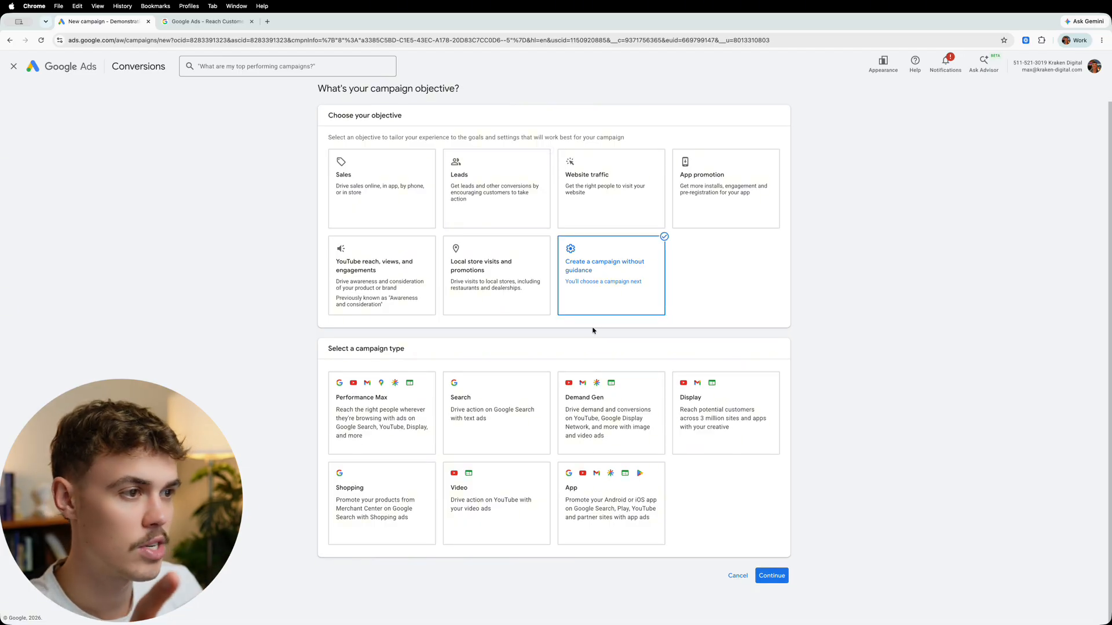
left_click(381, 210)
left_click(575, 285)
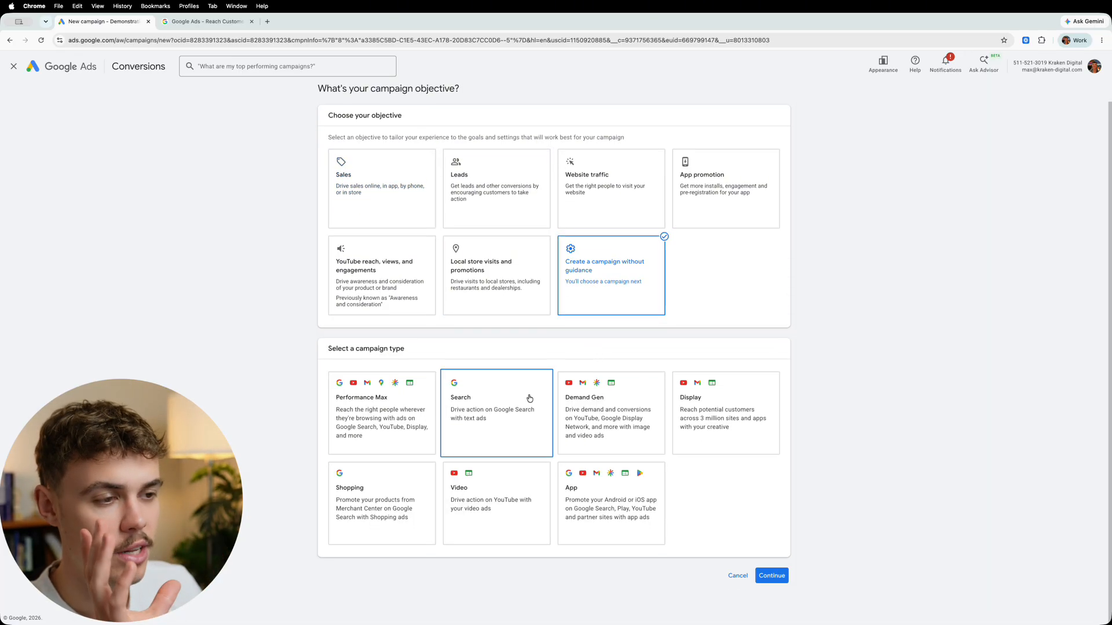
left_click(503, 410)
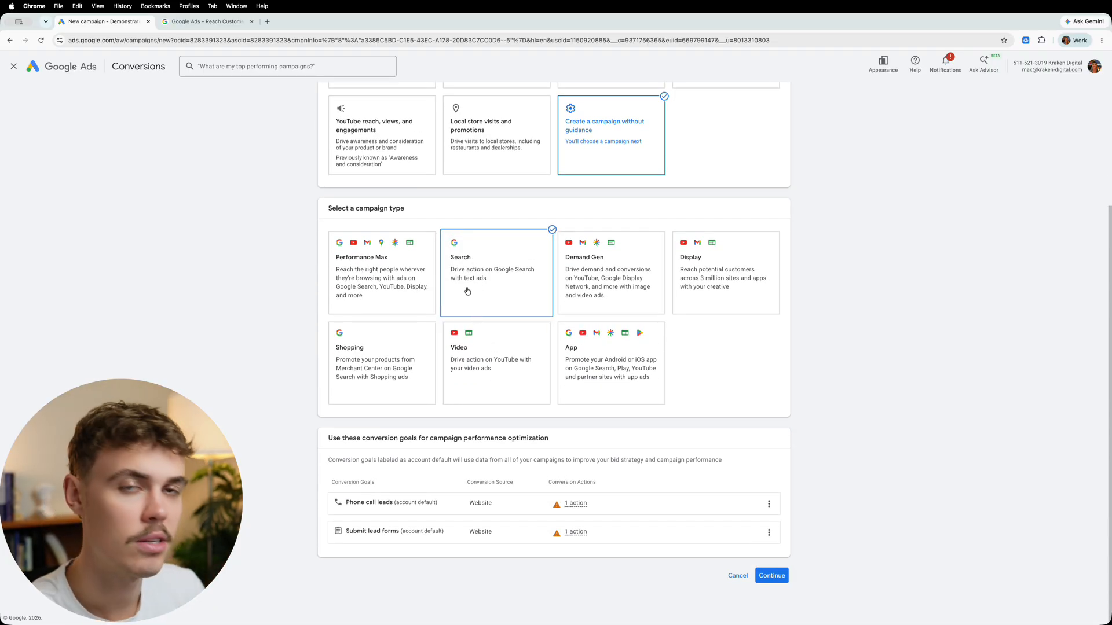
- Review and keep the phone call and submit lead form conversion goals, leaving the website visits and phone calls results unselected
scroll(501, 116, "up", 1)
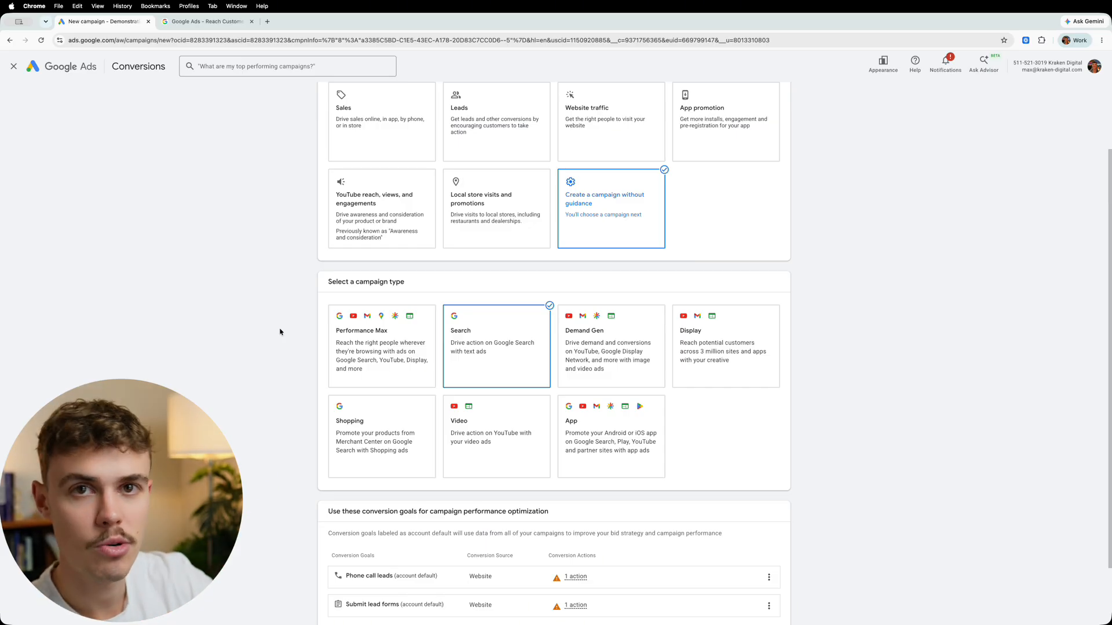
scroll(364, 394, "down", 3)
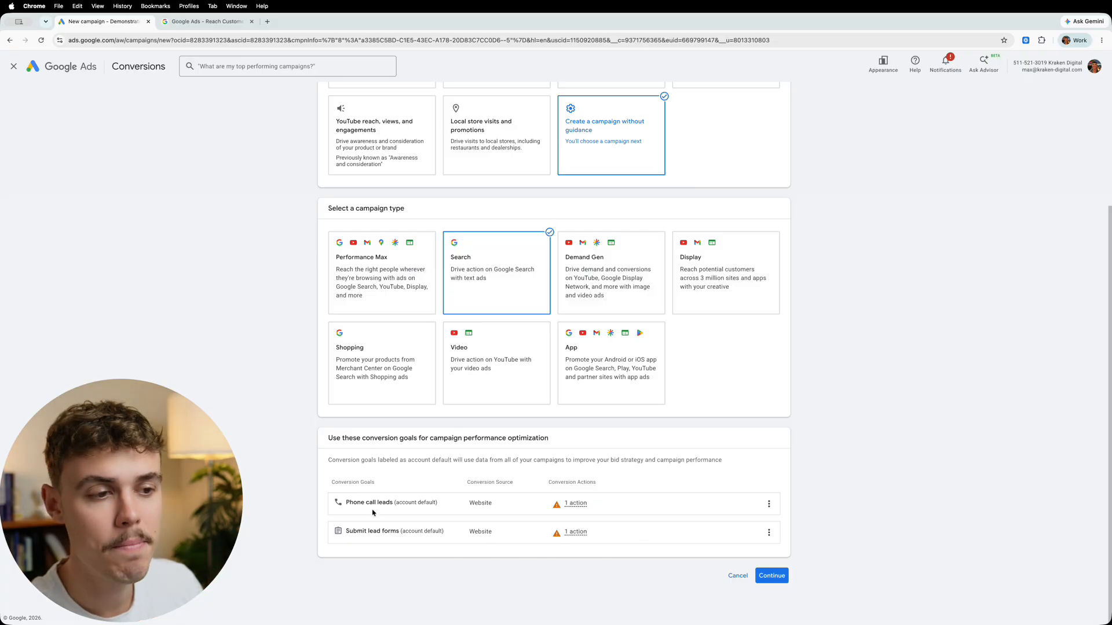
left_click(763, 576)
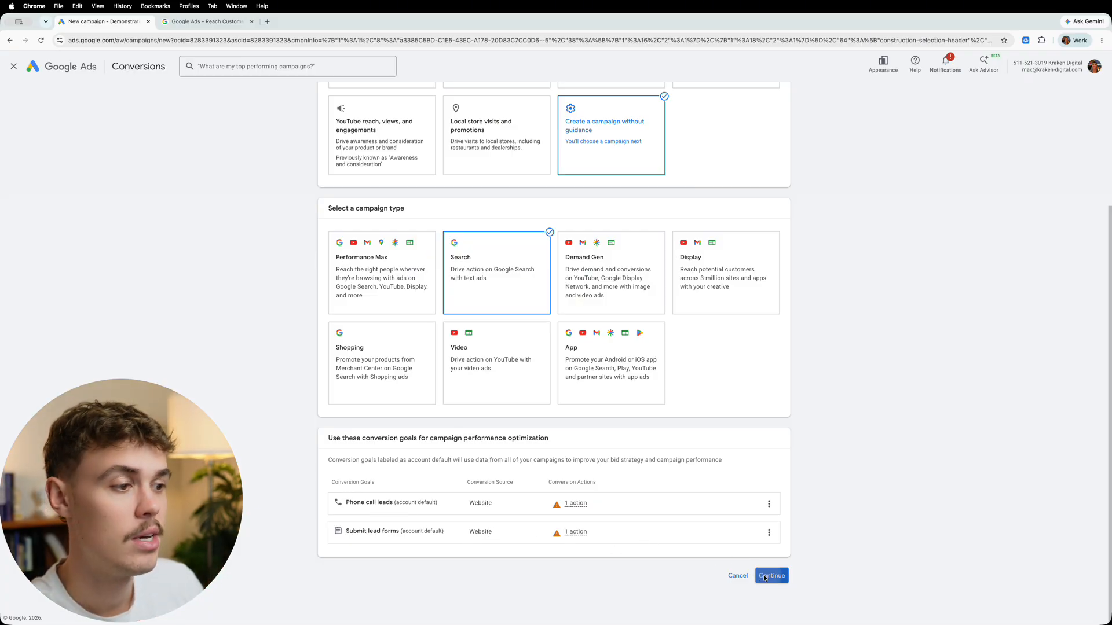
scroll(546, 528, "down", 1)
scroll(546, 528, "down", 1)
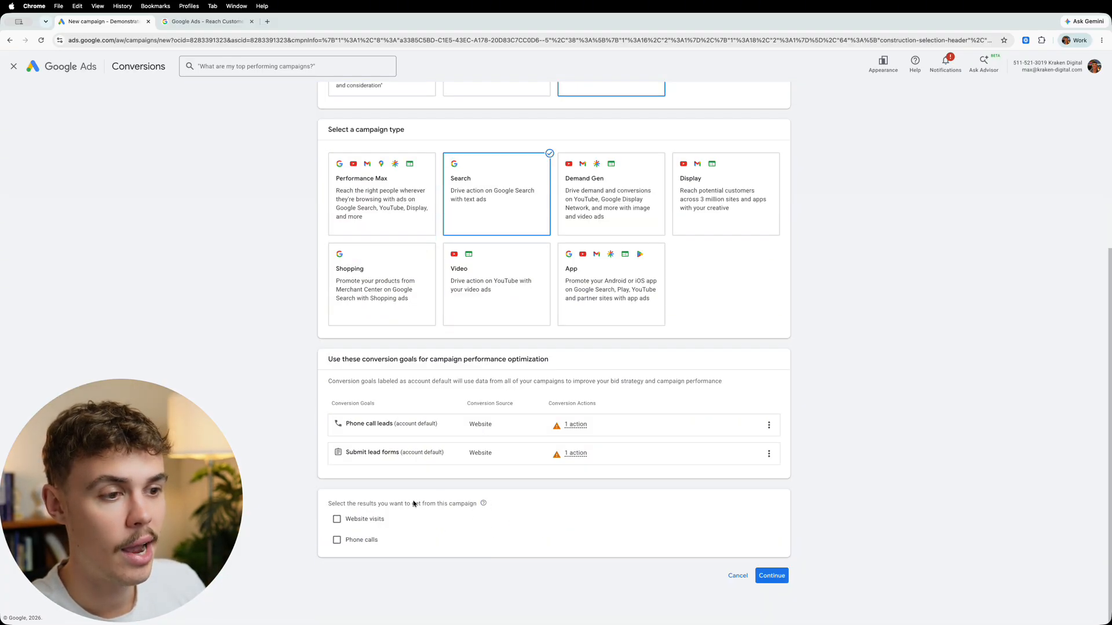
left_click(772, 575)
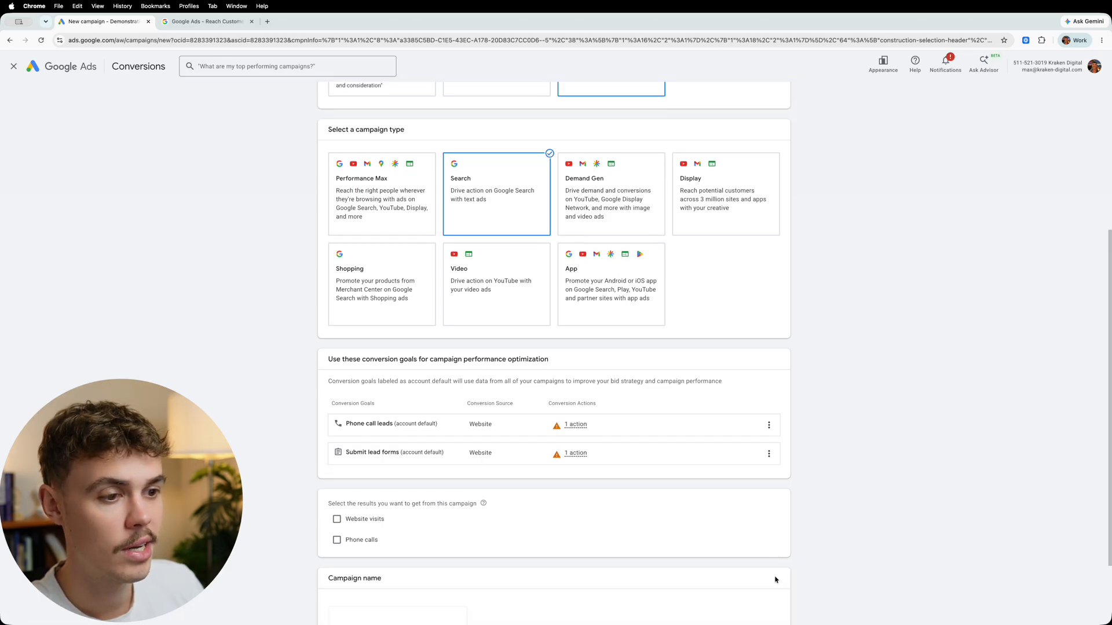
- Name the campaign "Search - New Customers - USA"
scroll(543, 508, "down", 2)
left_click(398, 519)
left_click_drag(397, 520, 317, 523)
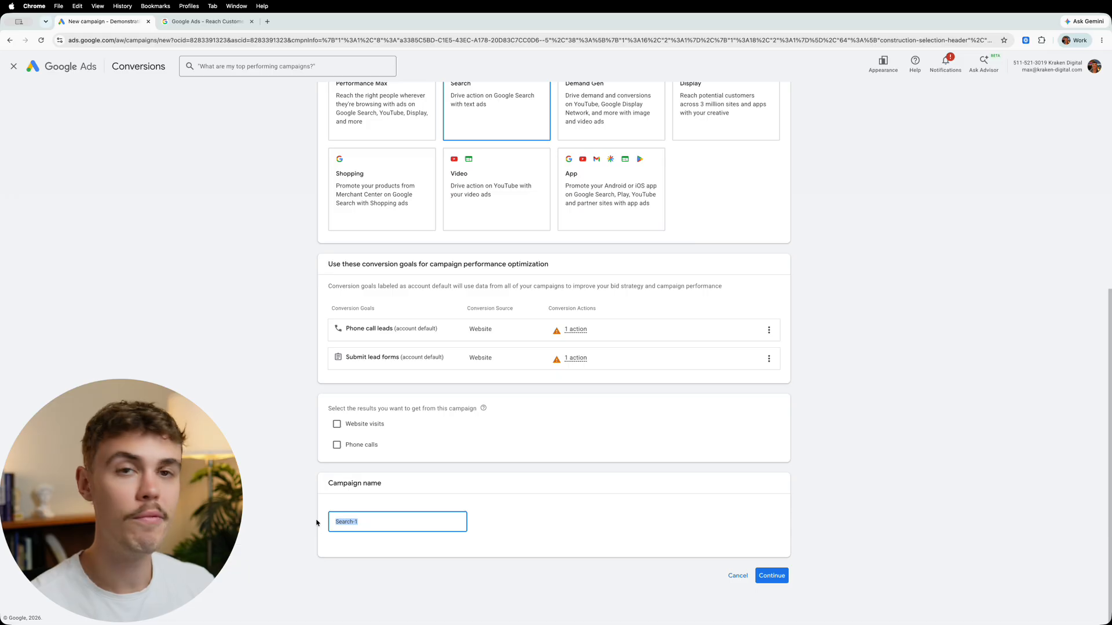
type("Sea")
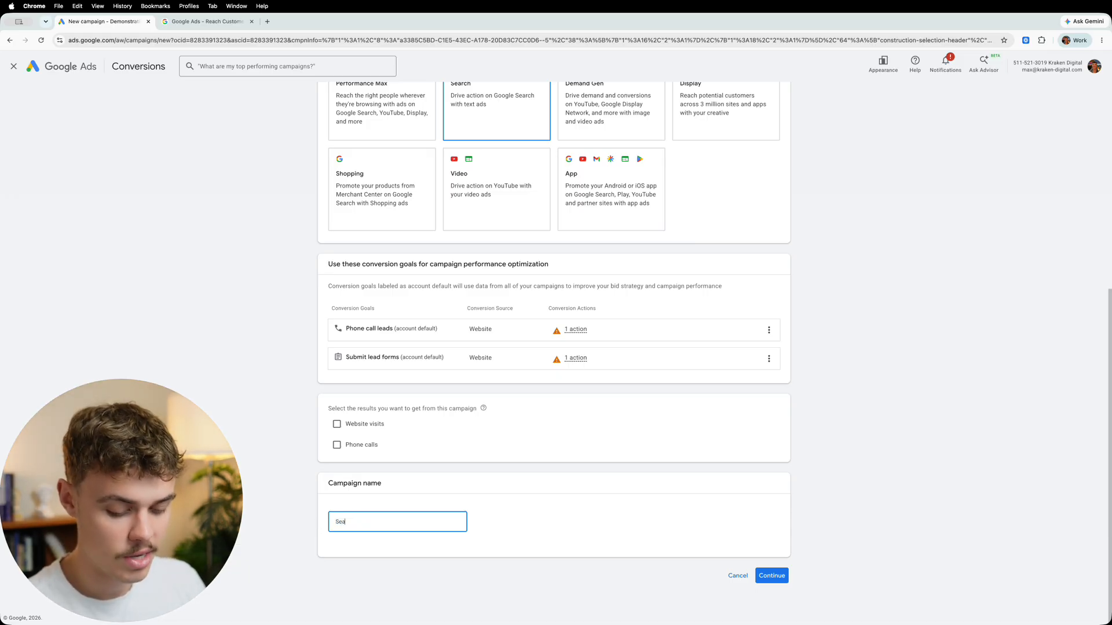
type("rch - ")
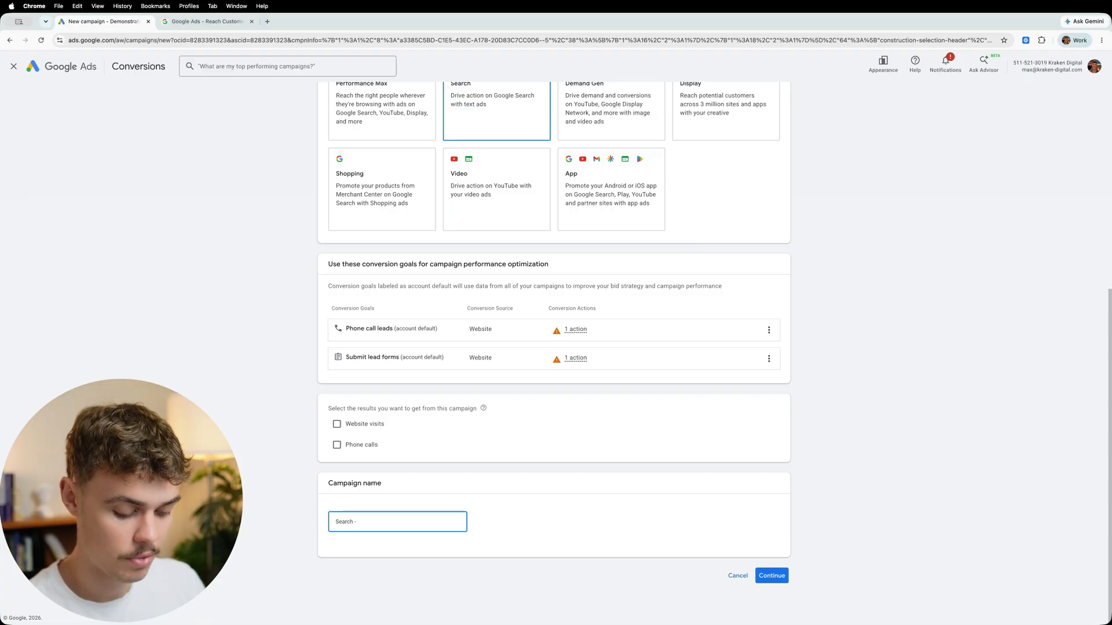
type("New Customers")
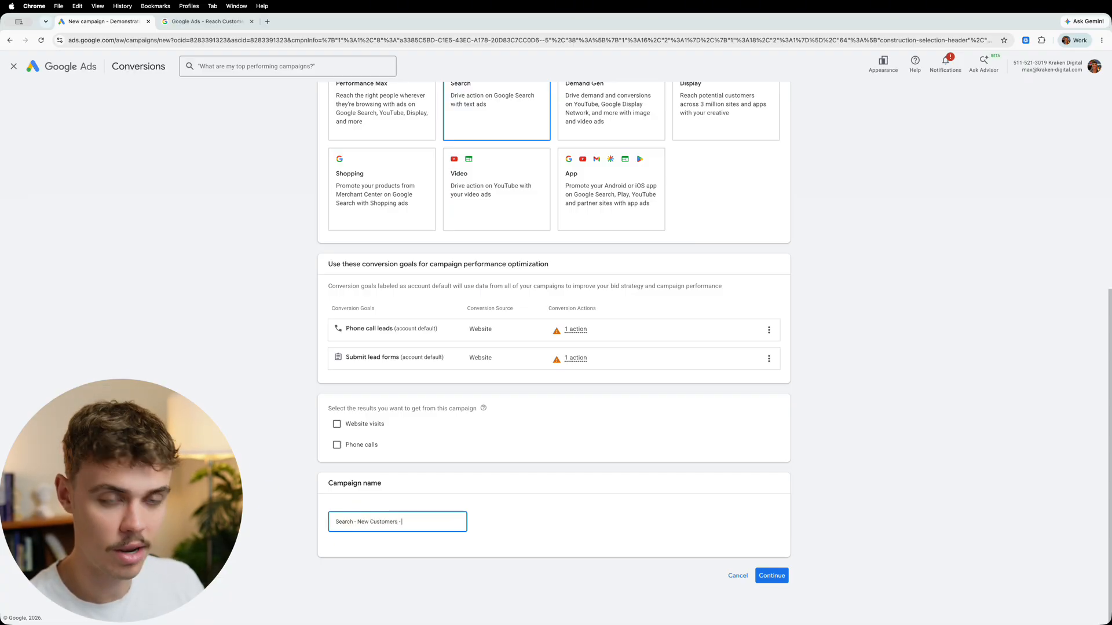
type(" - USA")
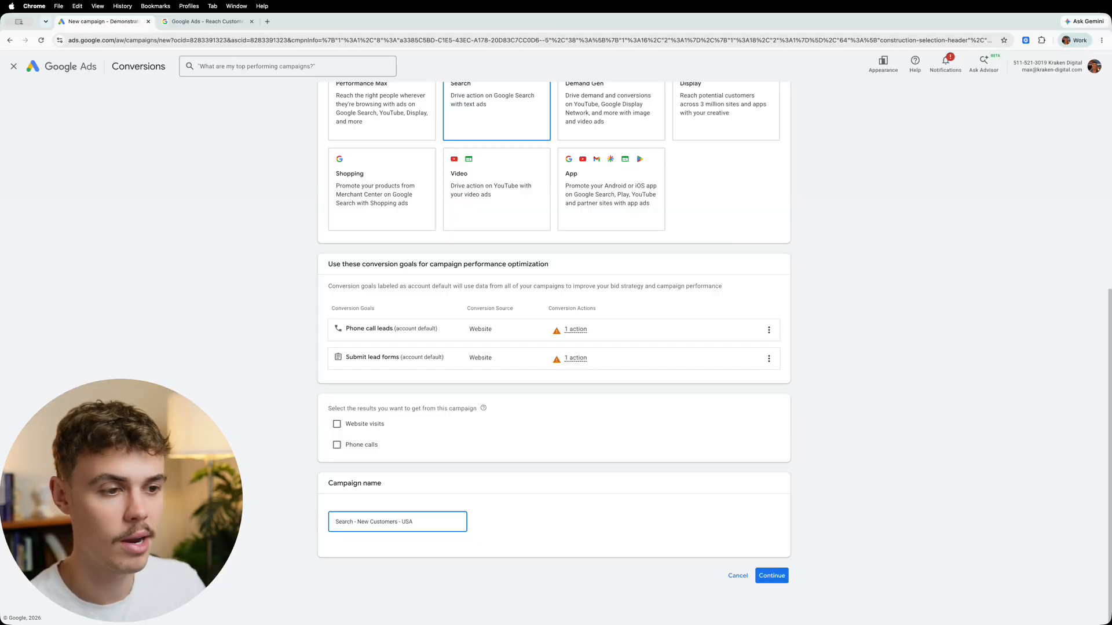
- Replace USA with Texas in the campaign name and continue to the bidding settings
double_click(407, 522)
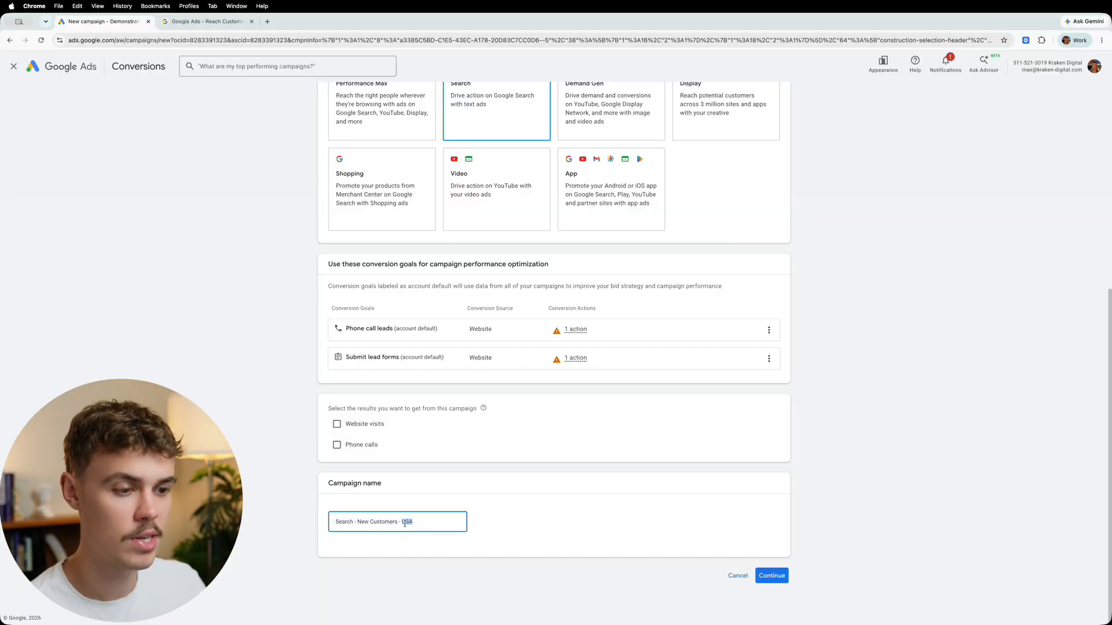
type("TRE")
type("exas")
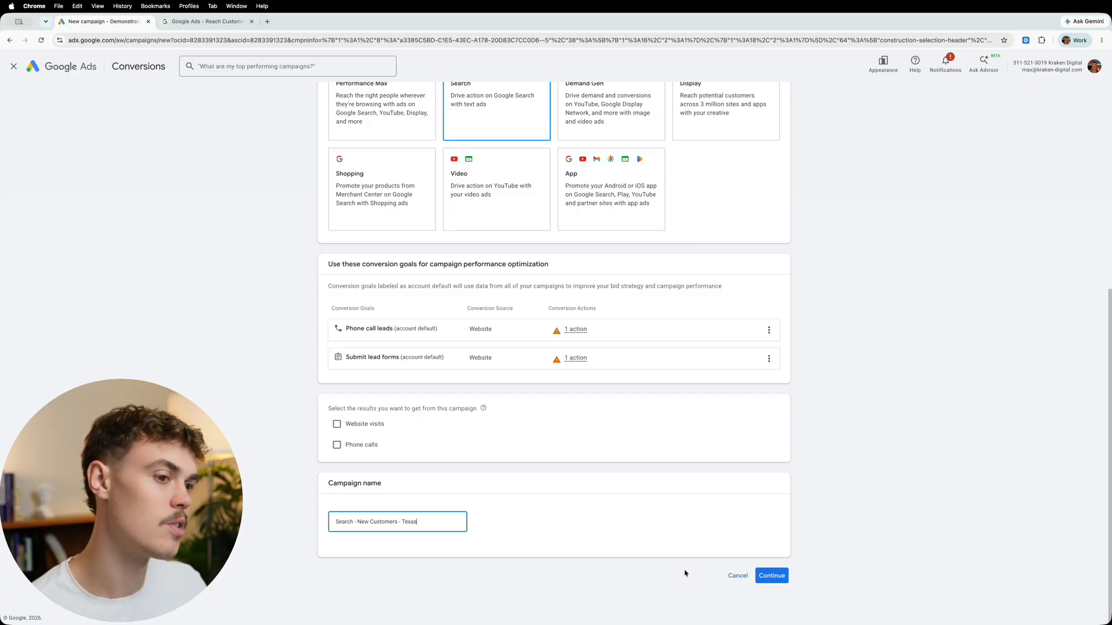
left_click(771, 577)
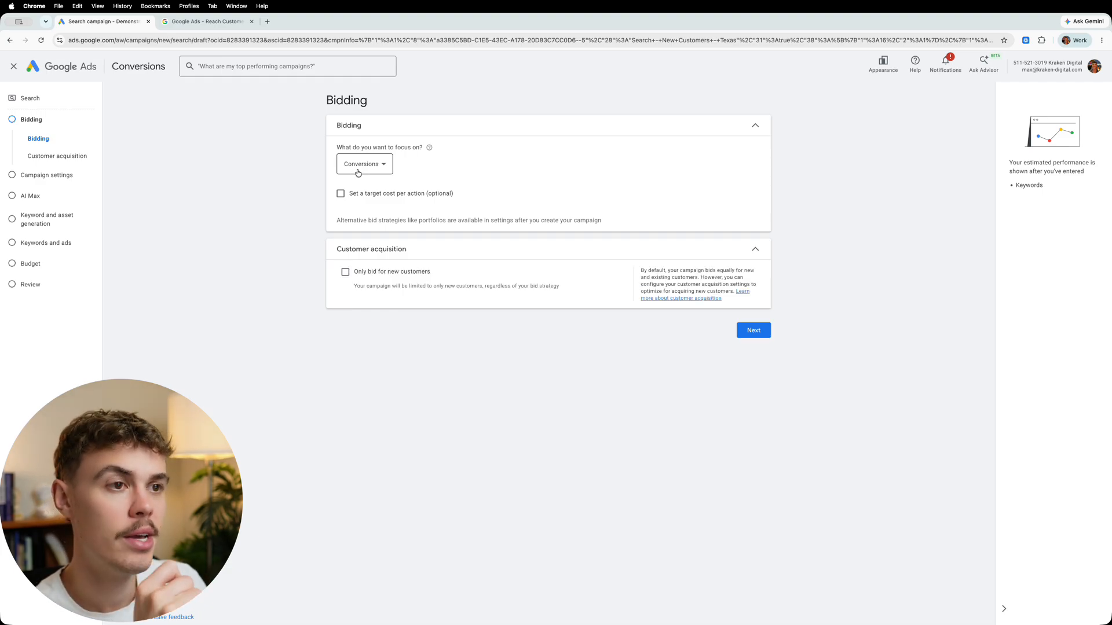
- Review the bidding focus options, set the focus to Clicks, and continue to the campaign settings
left_click(359, 168)
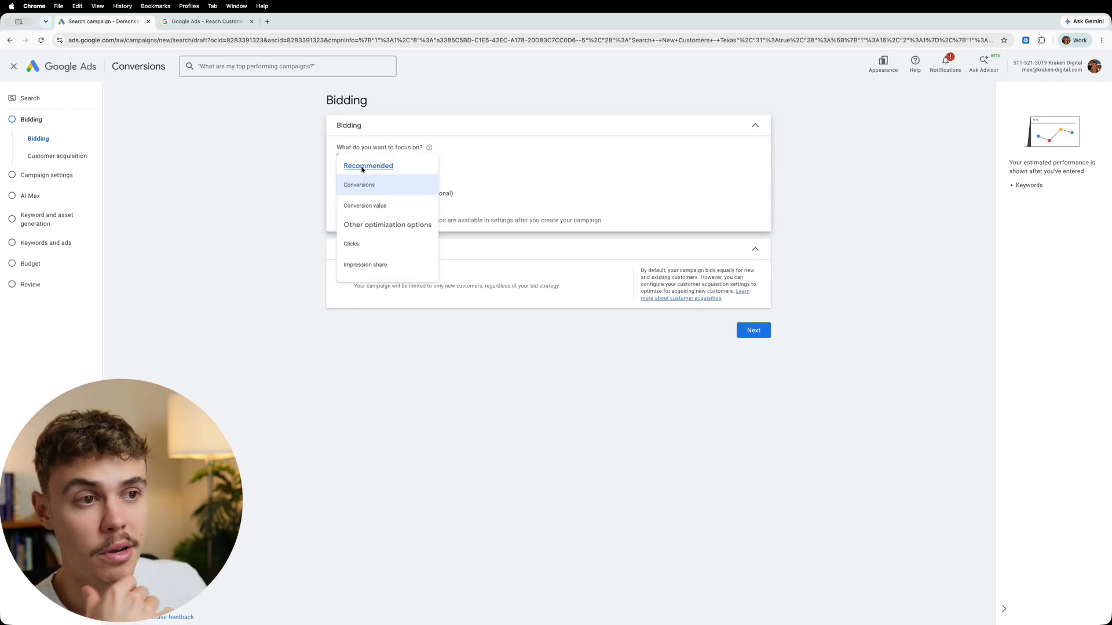
left_click(451, 168)
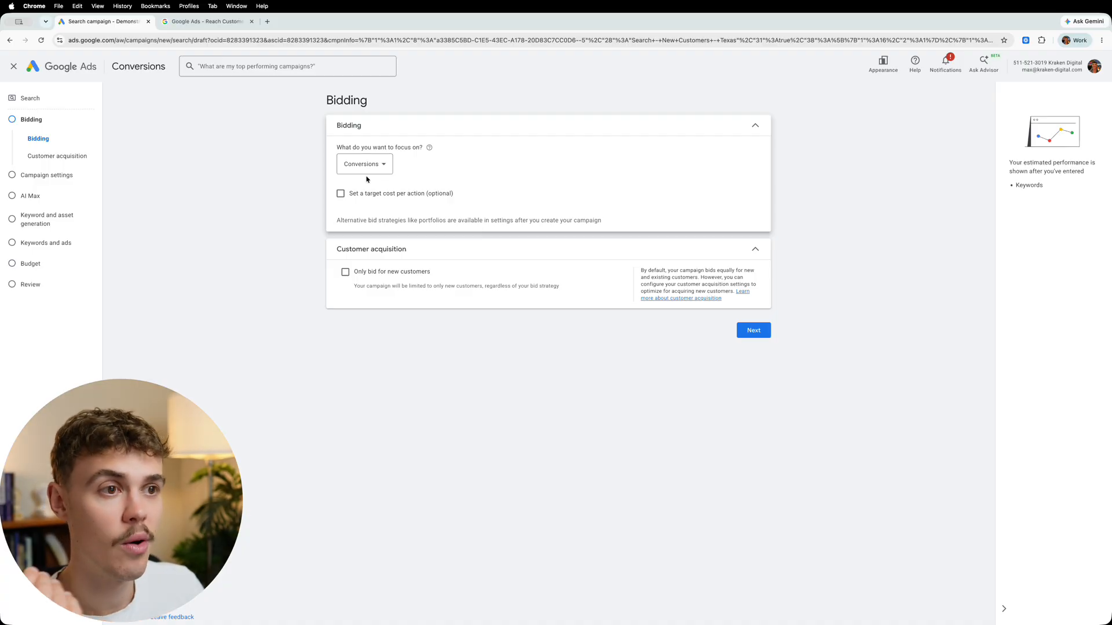
left_click(366, 175)
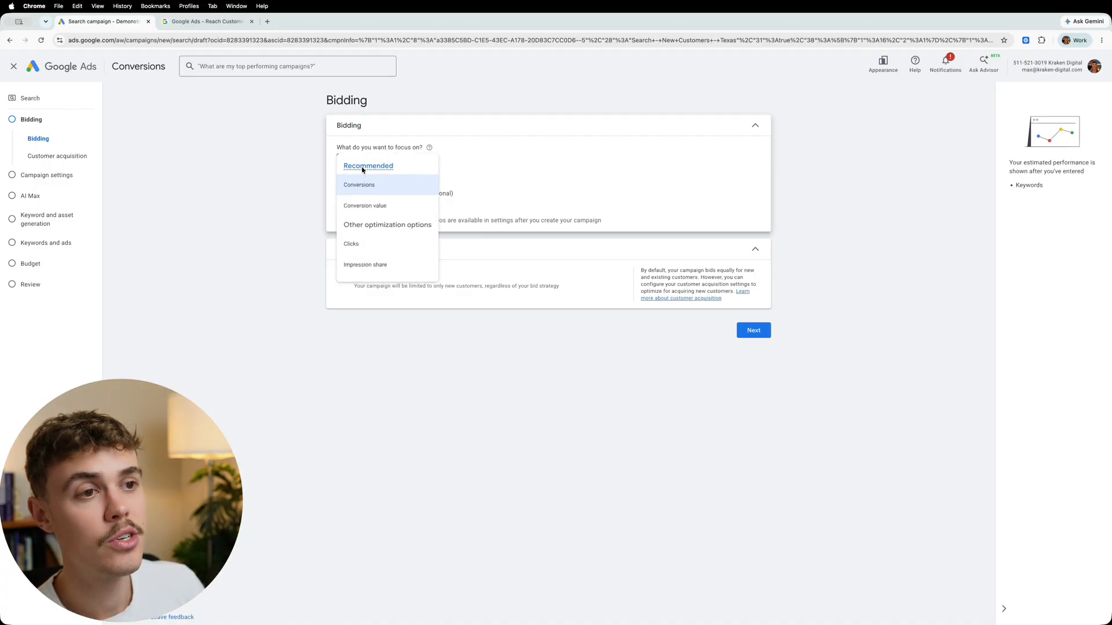
left_click(387, 244)
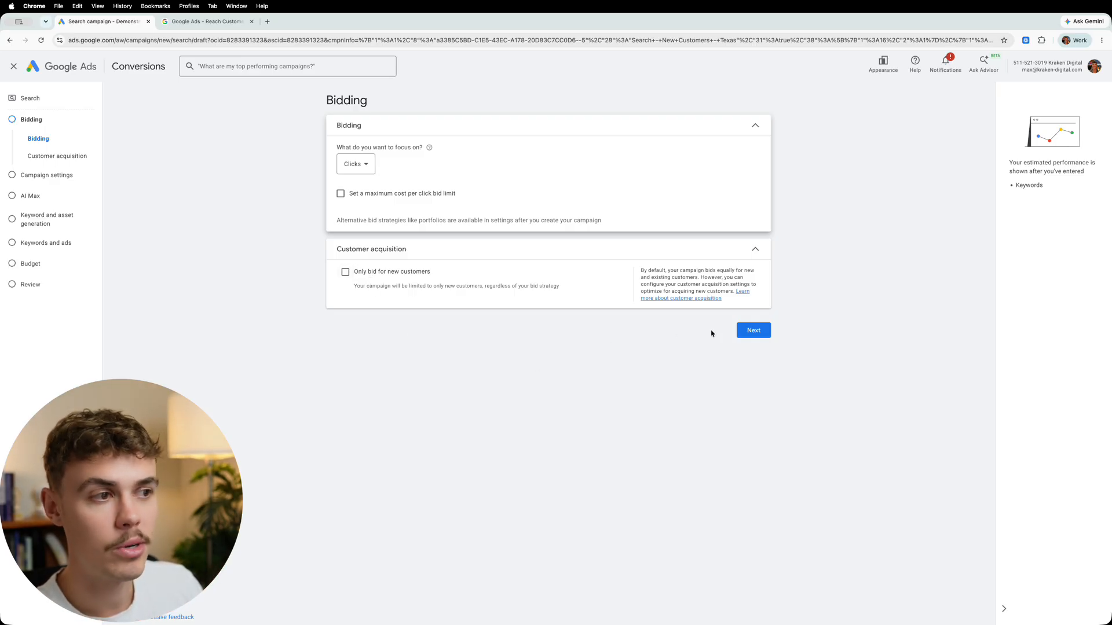
left_click(752, 330)
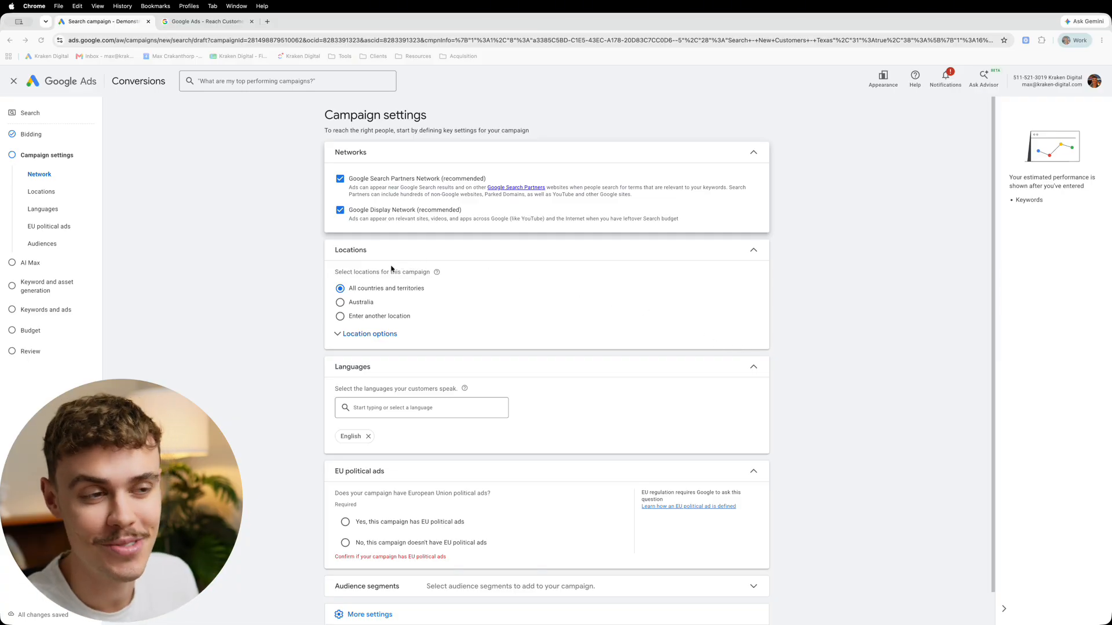
- Turn off the Google Search Partners and Google Display networks, and include Texas, United States as the target location
left_click(341, 180)
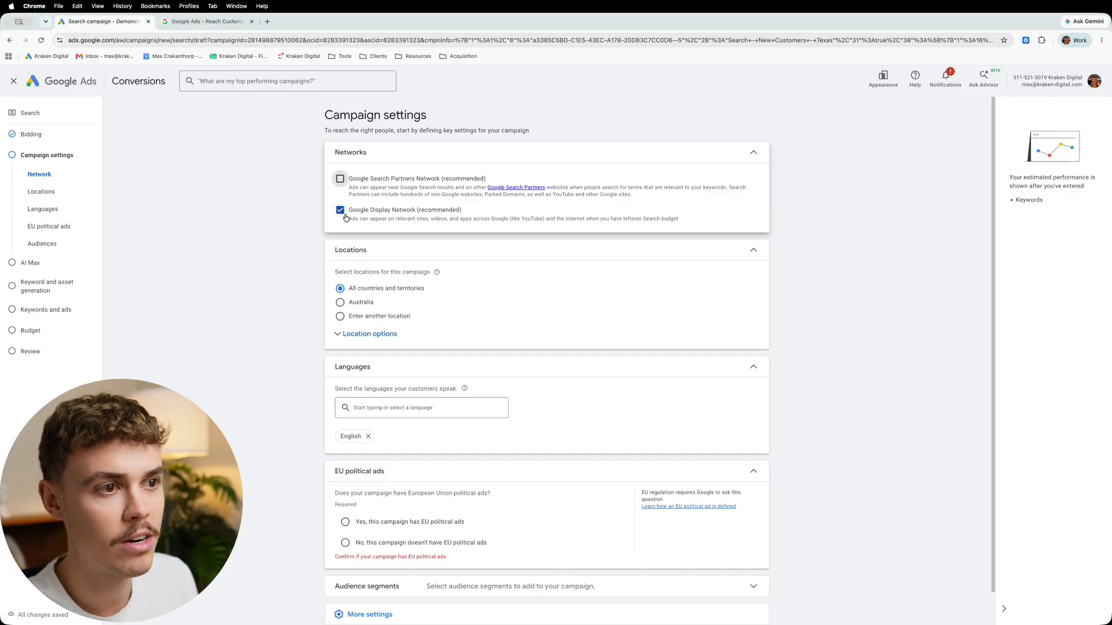
left_click(341, 211)
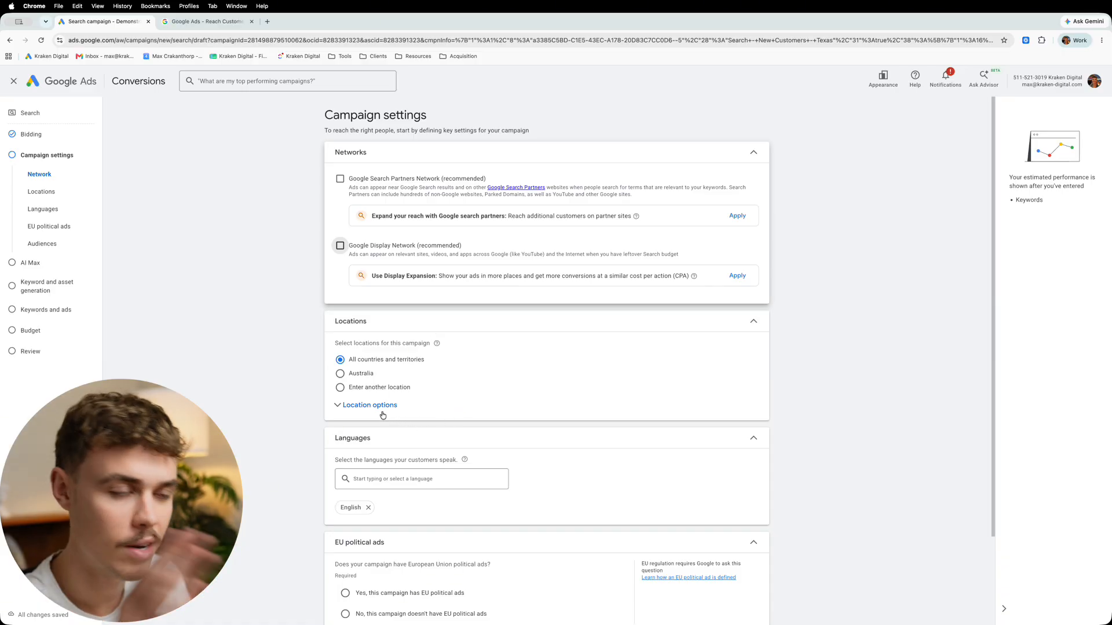
left_click(362, 388)
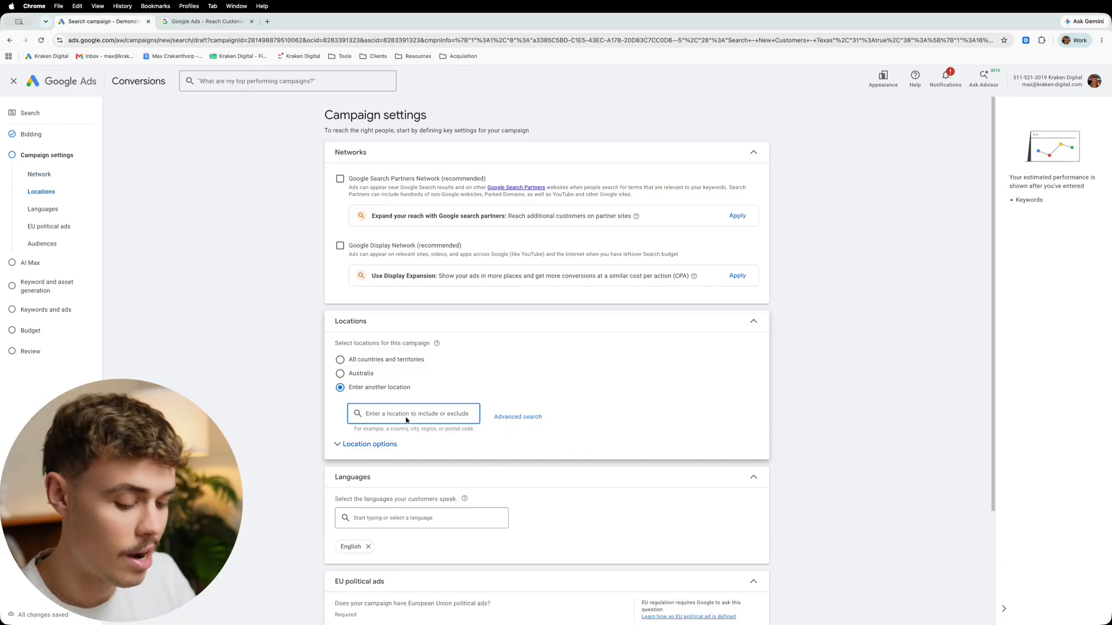
type("Texas")
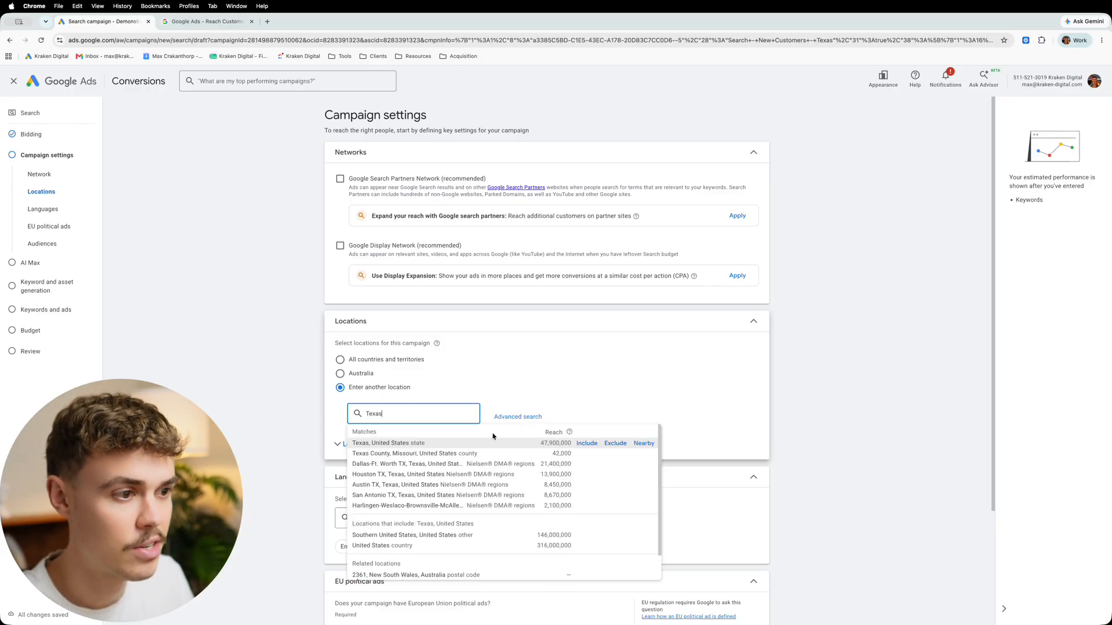
left_click(586, 443)
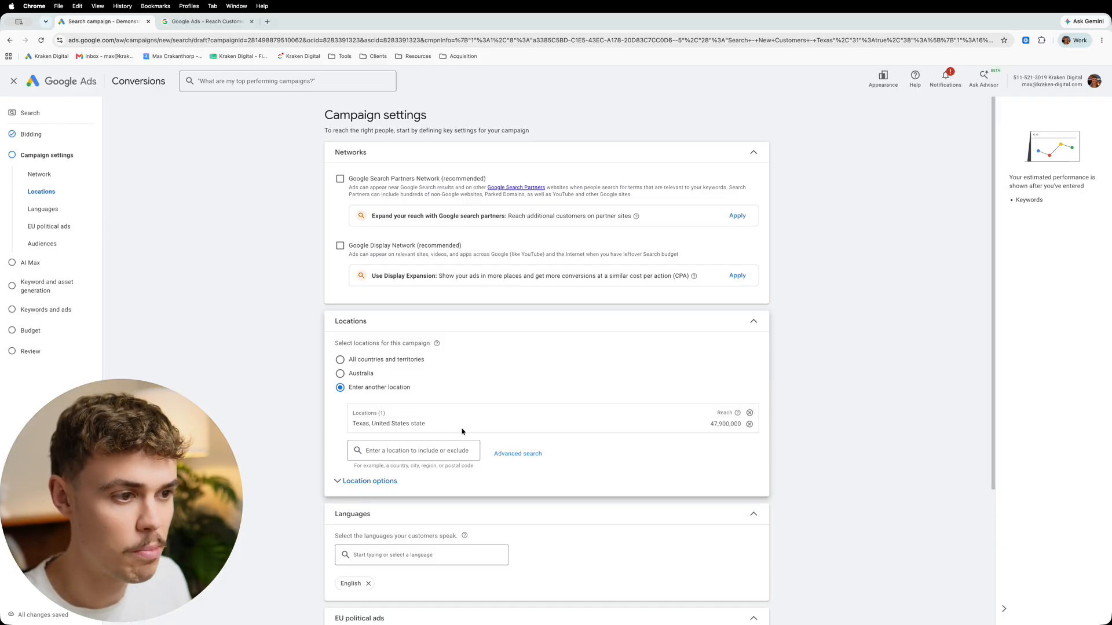
- Open the advanced location search and remove Texas, United States from the targeted locations
left_click(432, 451)
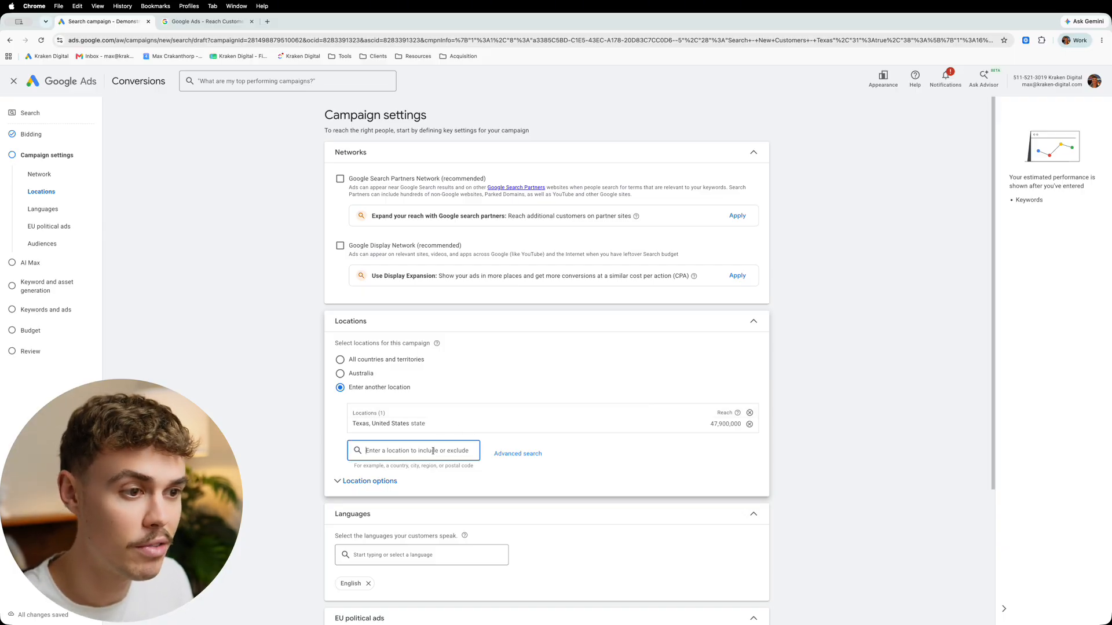
left_click(521, 458)
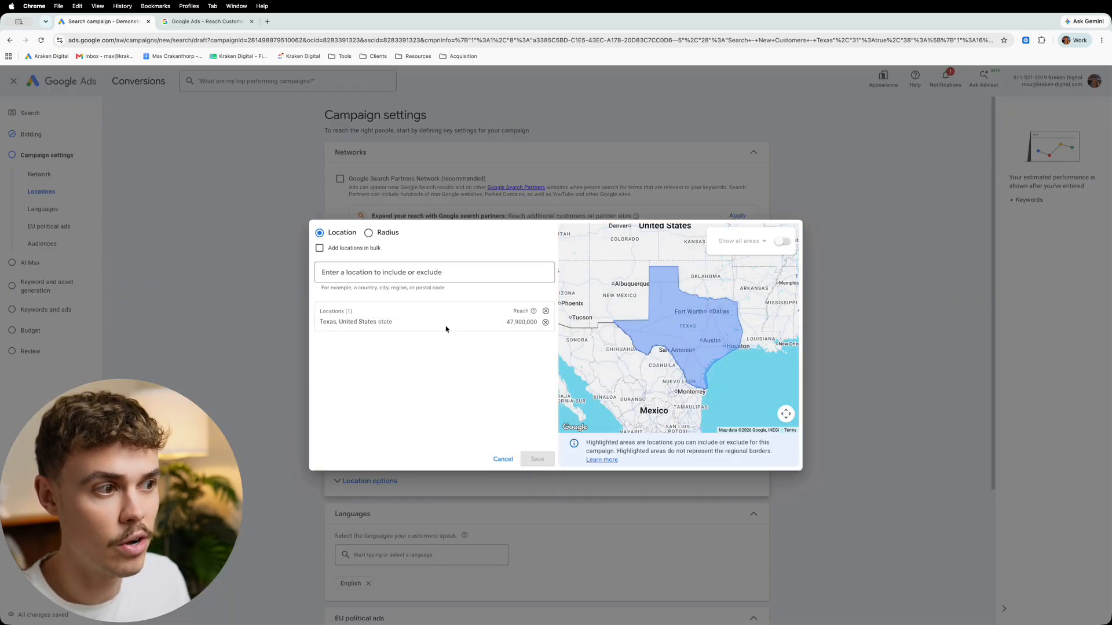
scroll(689, 324, "down", 2)
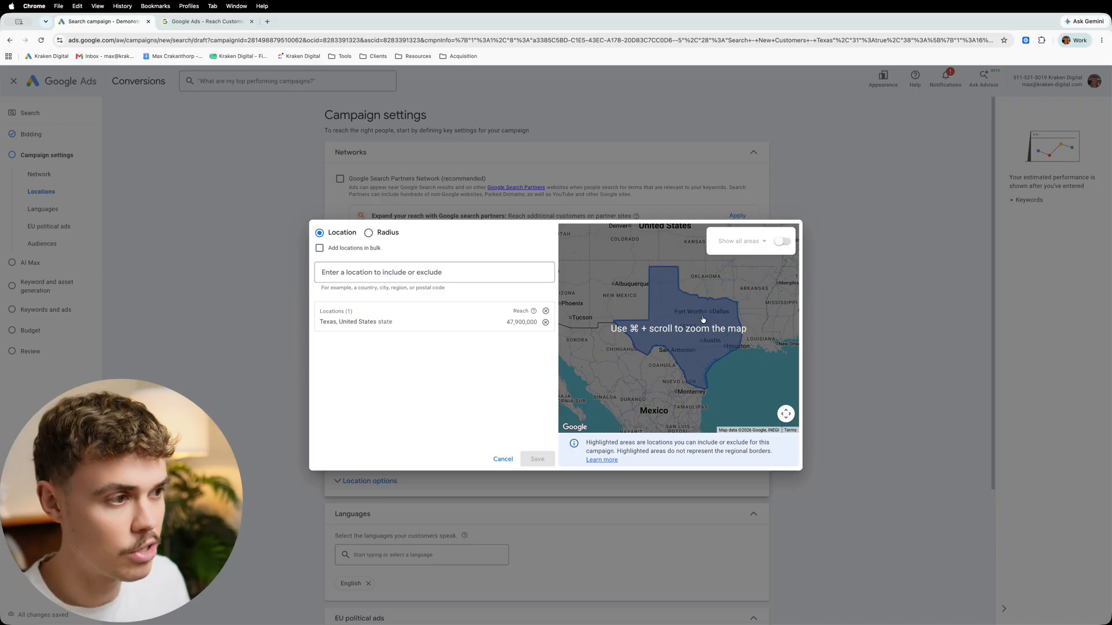
scroll(703, 316, "up", 5)
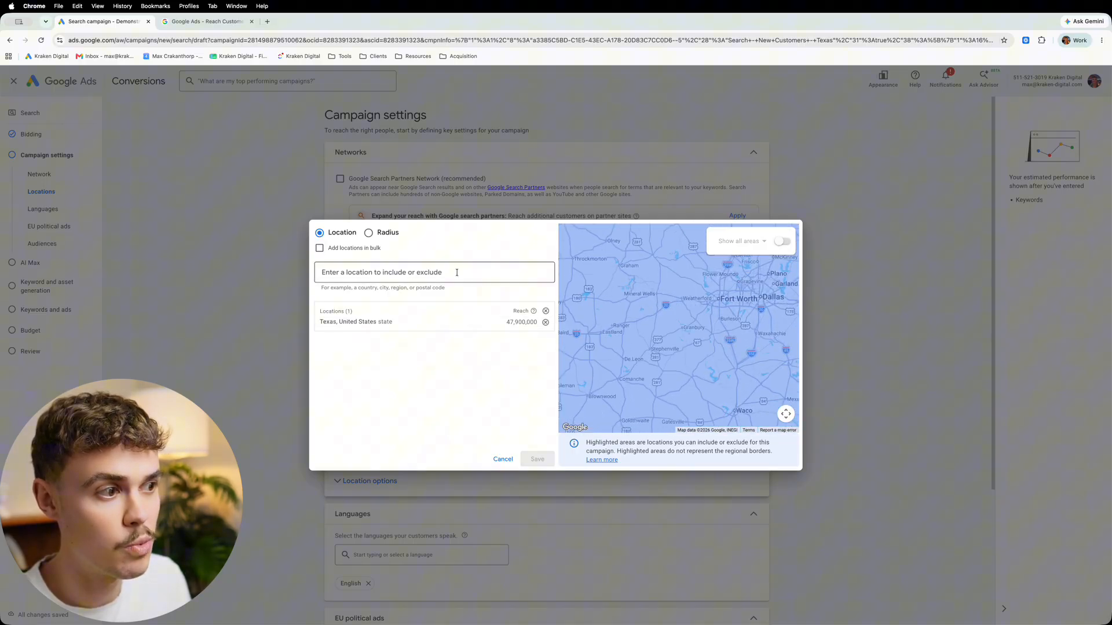
left_click(546, 322)
left_click(448, 278)
type("fort")
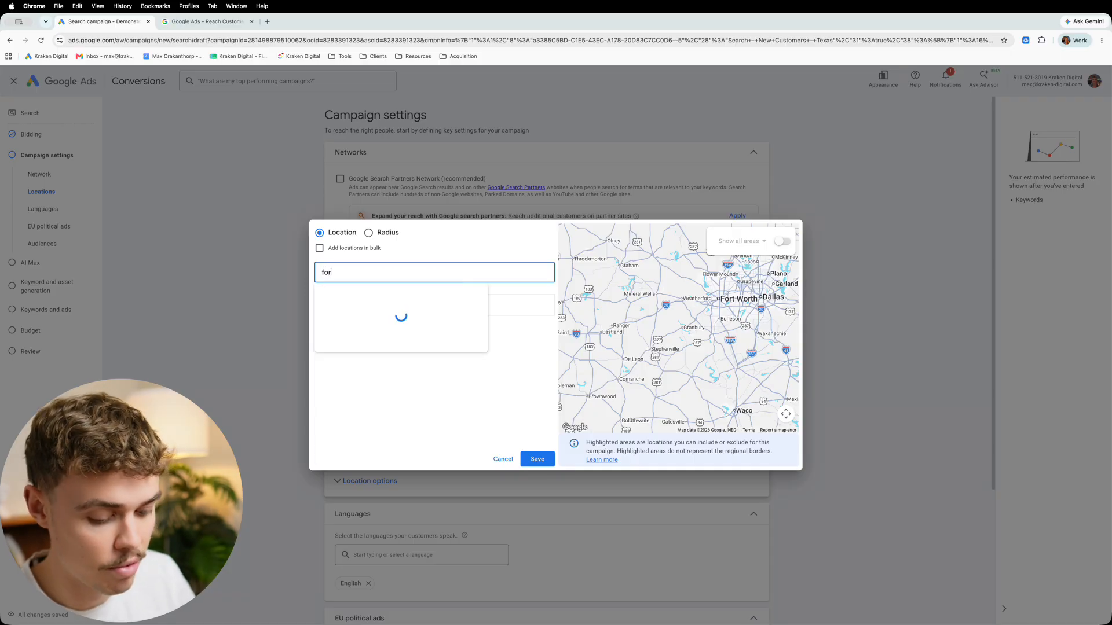
mouse_move(546, 318)
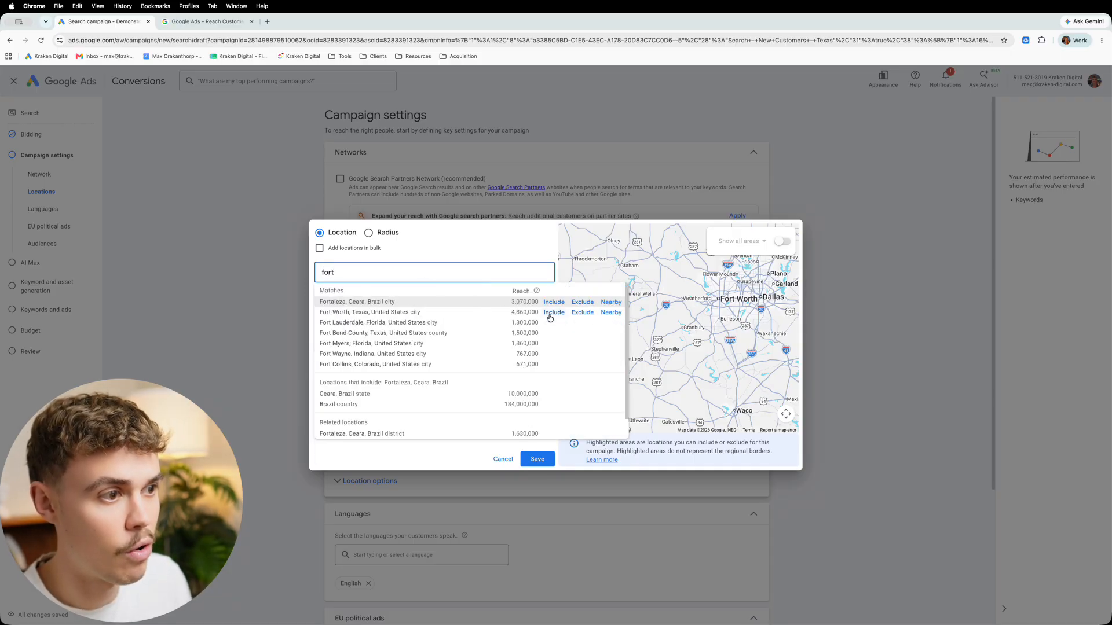
- Switch to radius targeting and include a 20 mi radius around Fort Worth, TX, USA
left_click(377, 234)
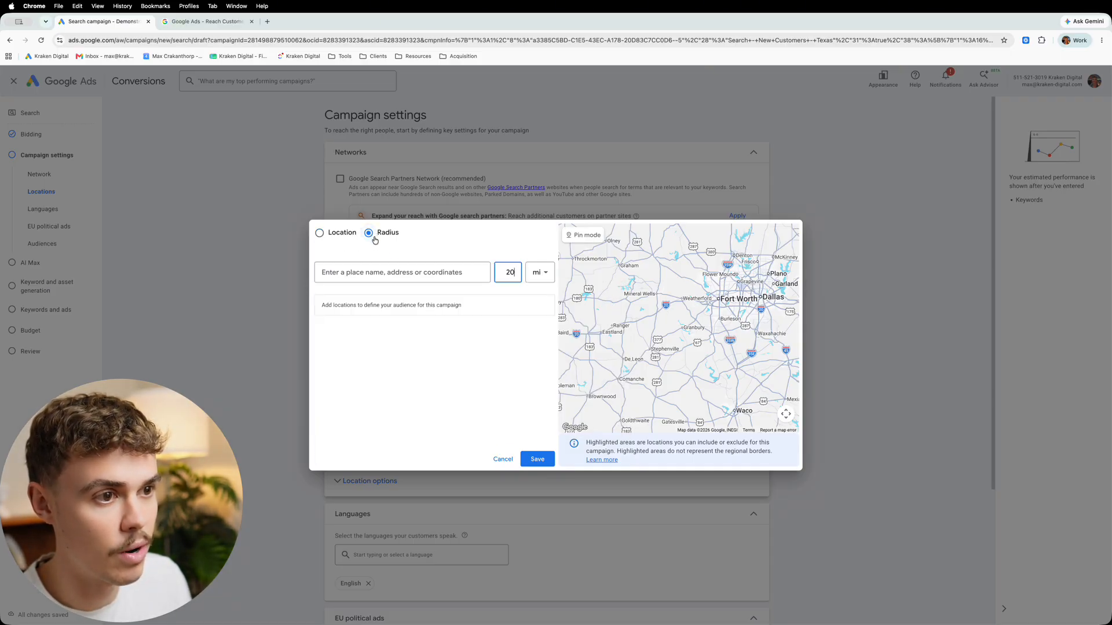
type("for")
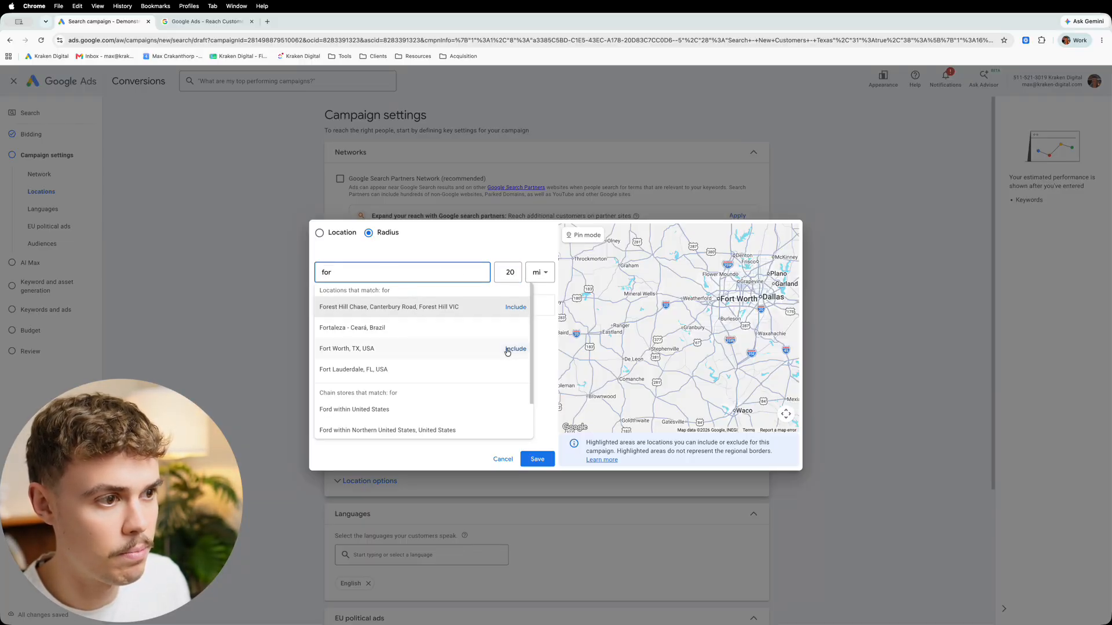
left_click(507, 350)
- Include a 50 mi radius around Dallas, TX, USA and save the location targeting
double_click(508, 274)
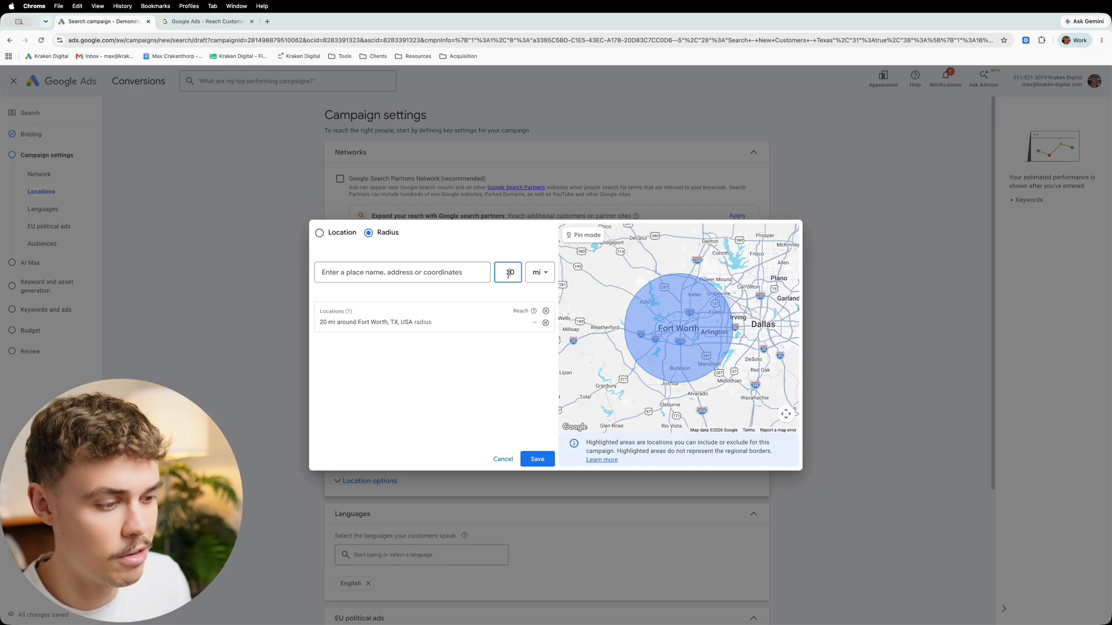
type("50")
left_click(511, 291)
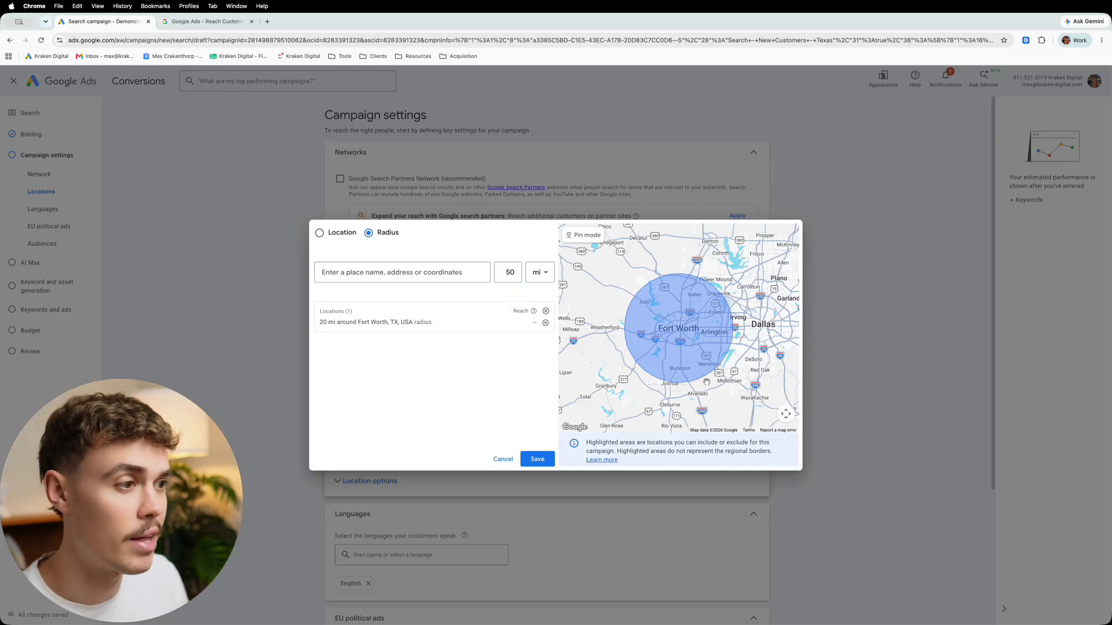
left_click(406, 271)
type("dallas")
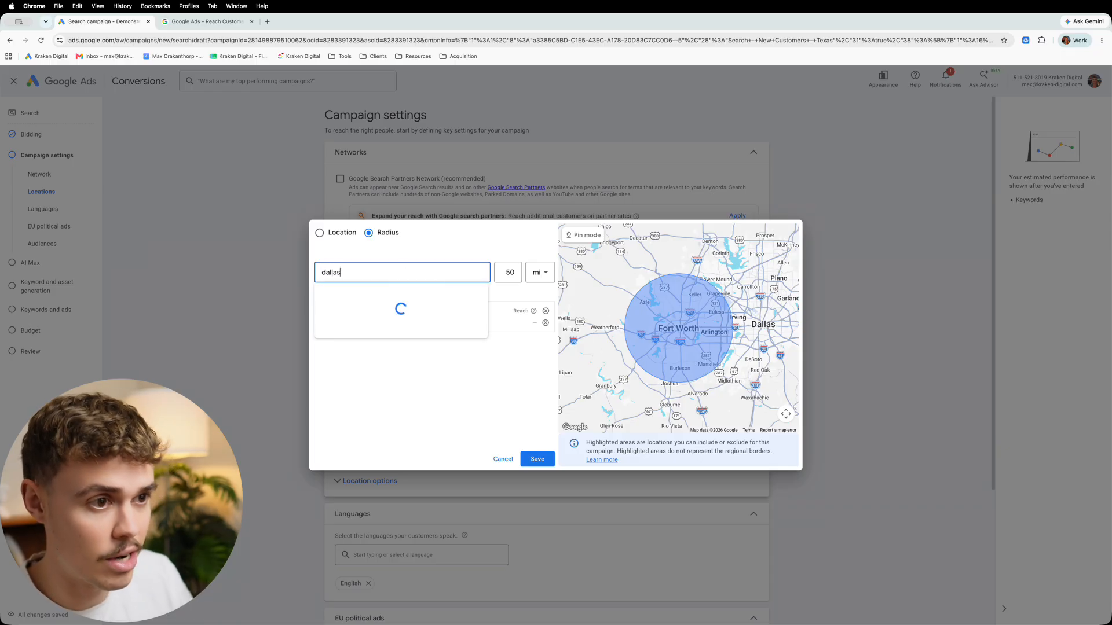
left_click(515, 308)
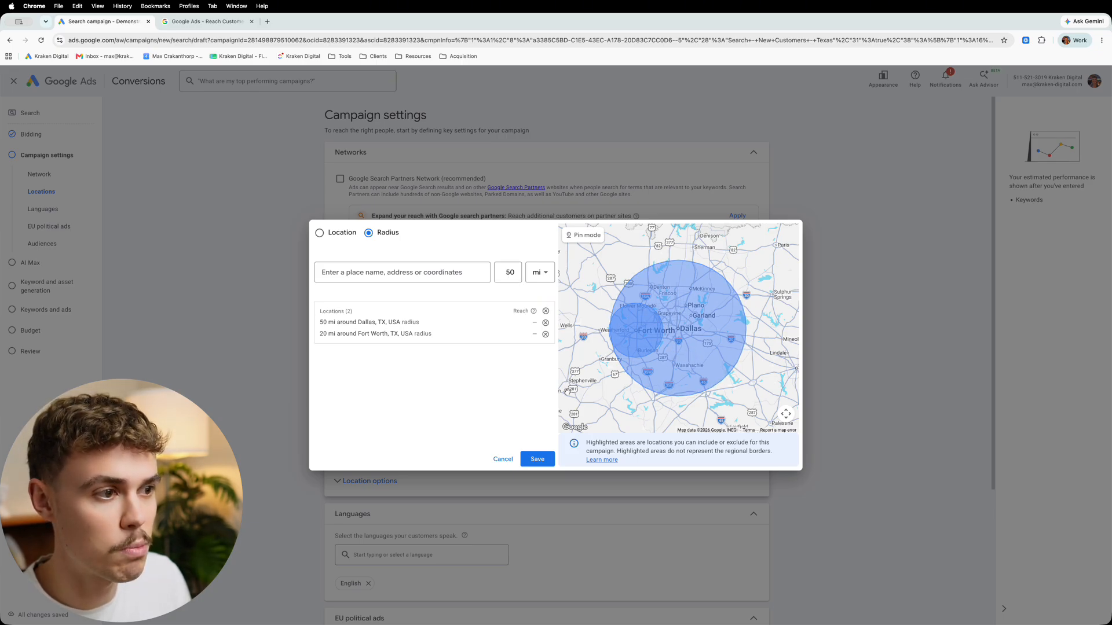
left_click(539, 461)
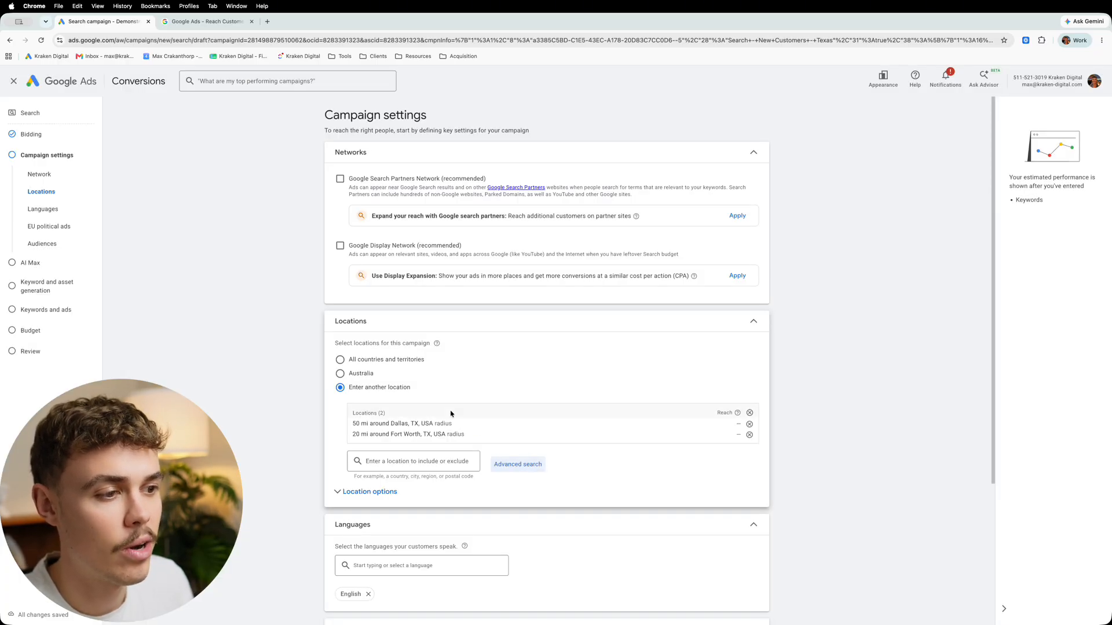
- Set the location options to Presence: People in or regularly in your included locations
left_click(375, 499)
scroll(377, 486, "down", 2)
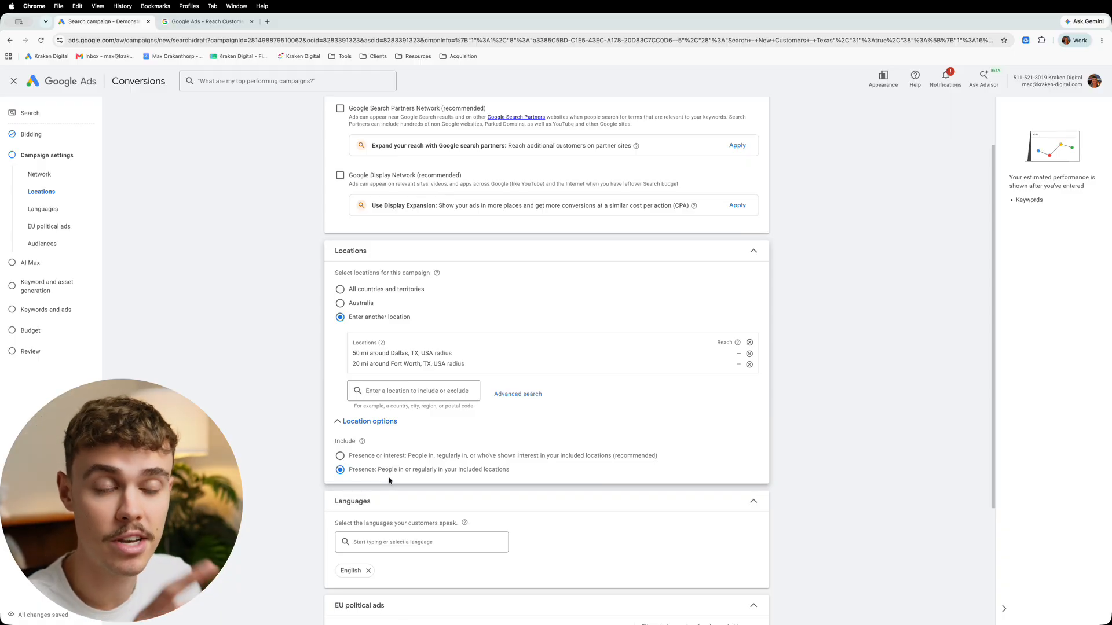
- Declare that the campaign doesn't have EU political ads and expand the additional campaign settings
scroll(381, 505, "down", 3)
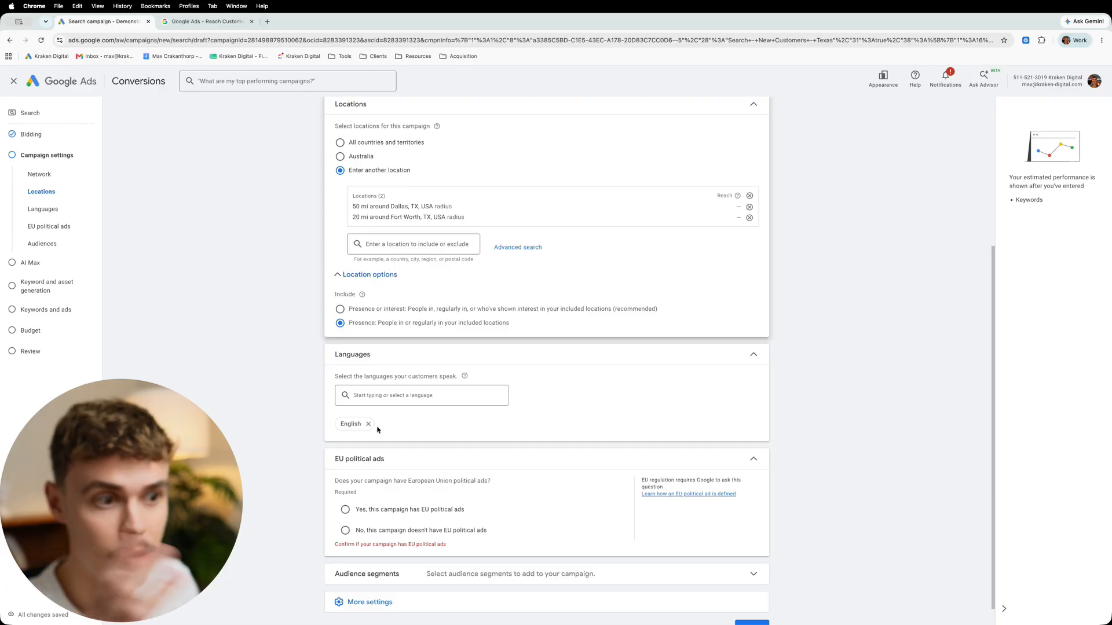
scroll(384, 501, "down", 1)
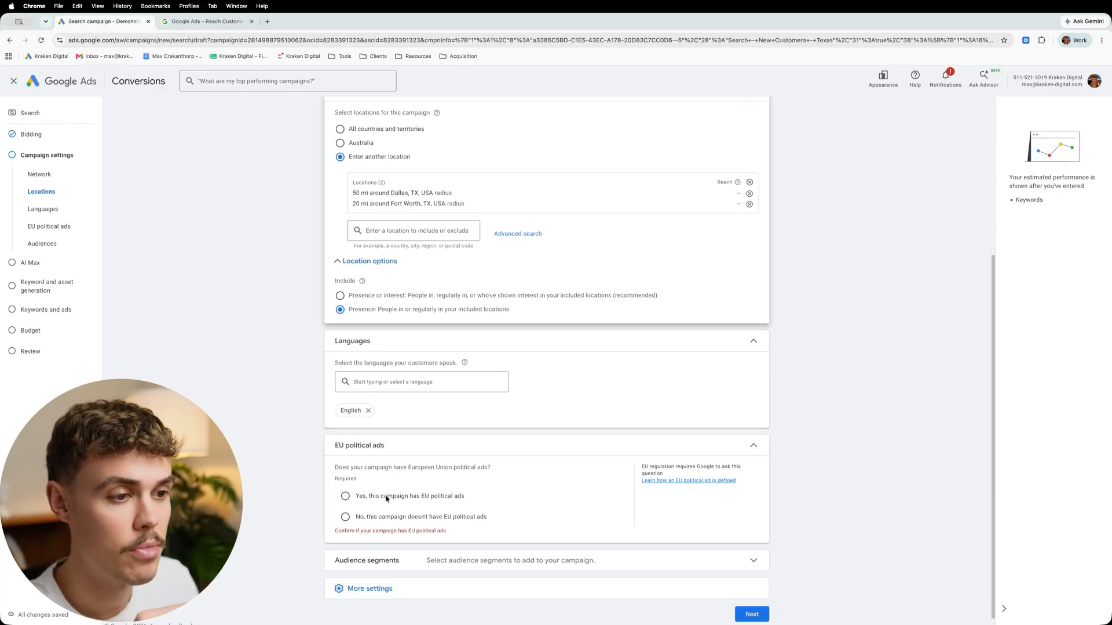
left_click(373, 518)
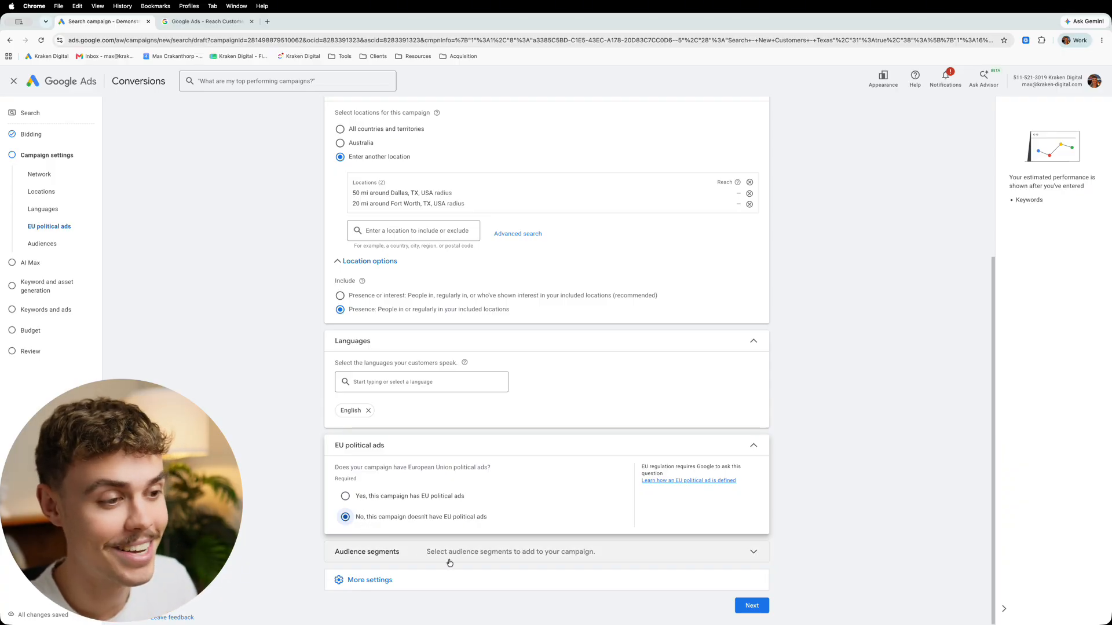
left_click(420, 580)
scroll(428, 573, "down", 3)
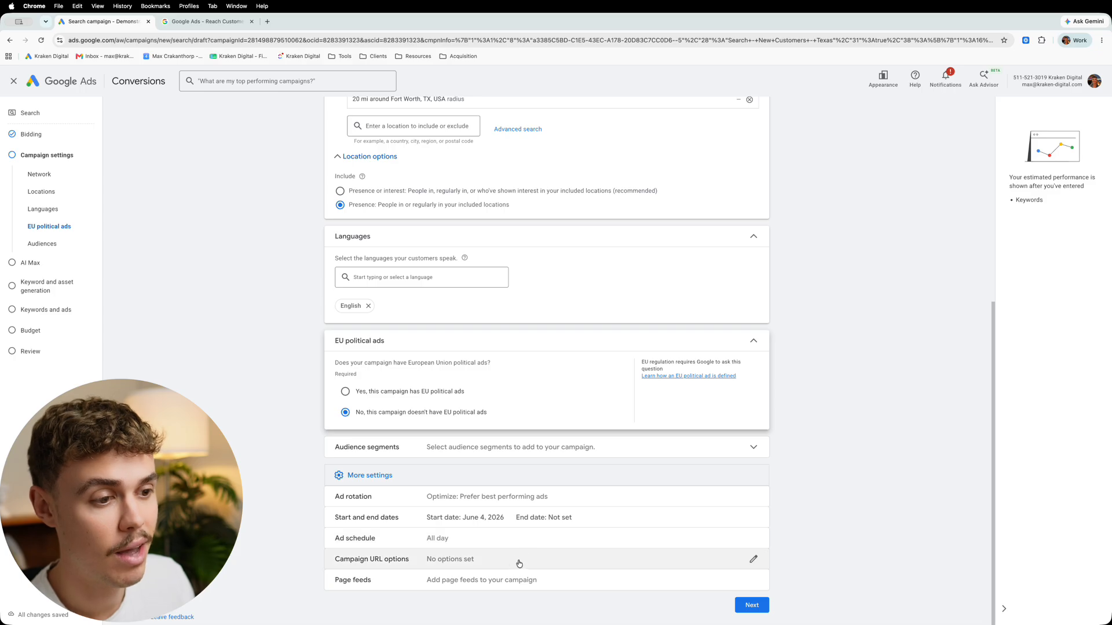
- Continue to AI Max, proceed without enabling it, and skip the keyword and asset generation
left_click(752, 606)
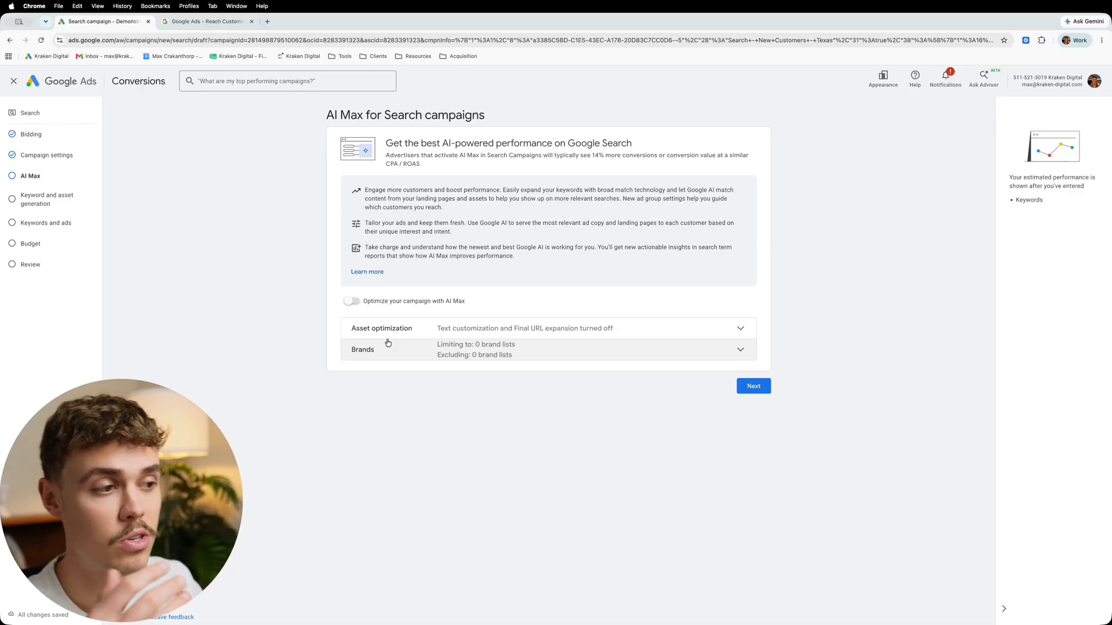
left_click(764, 391)
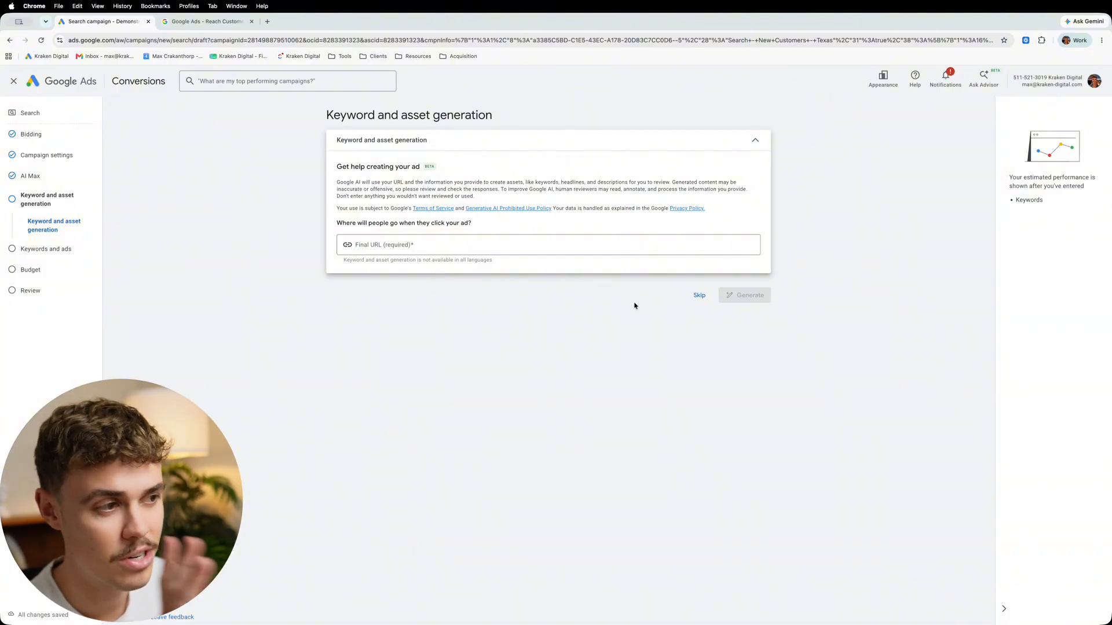
left_click(699, 303)
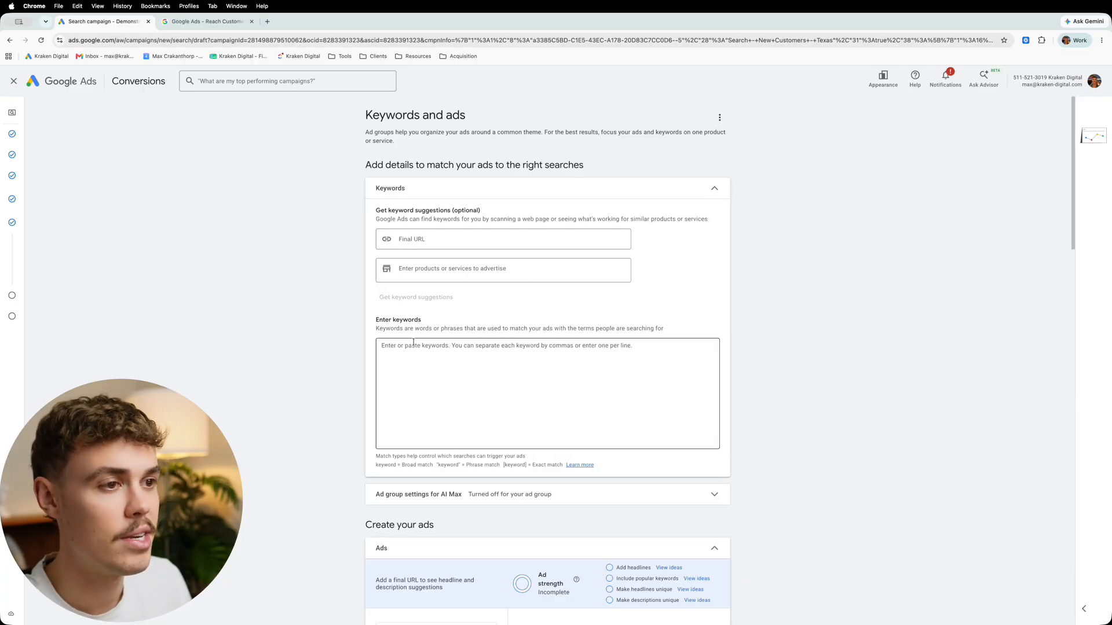
- Enter tree lopping as a broad match keyword, without quotes or brackets
scroll(480, 339, "down", 1)
left_click(479, 340)
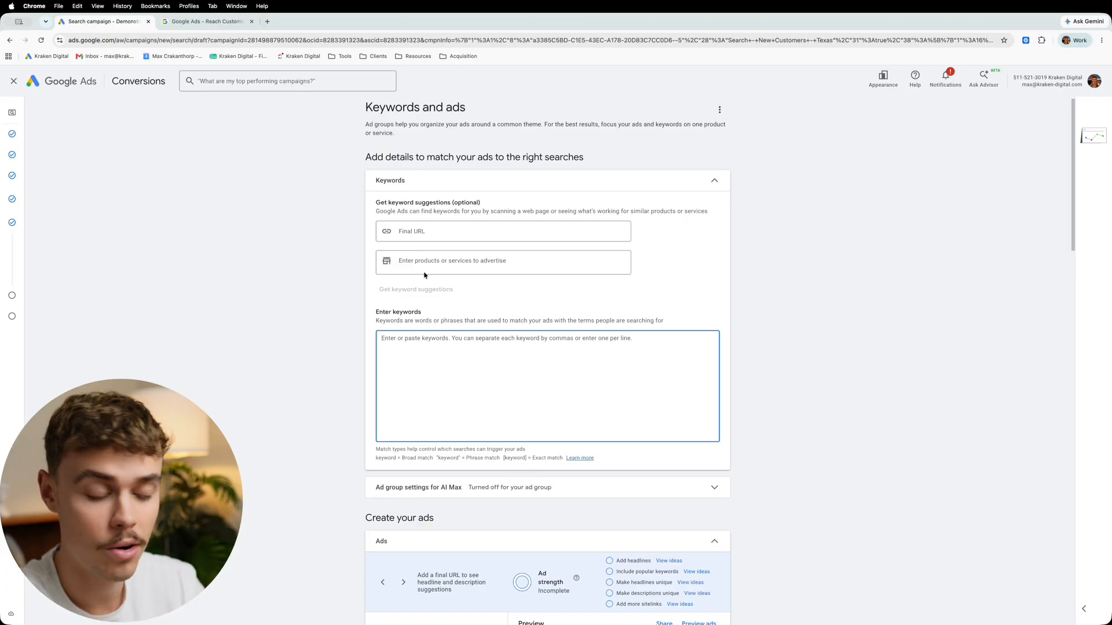
type("[")
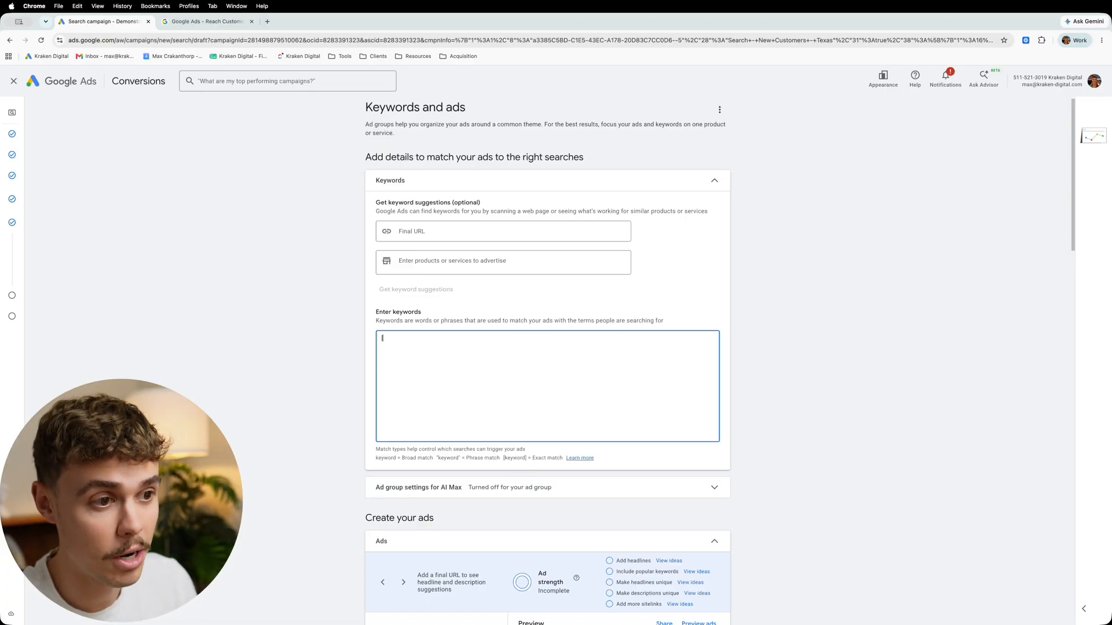
key("BackSpace")
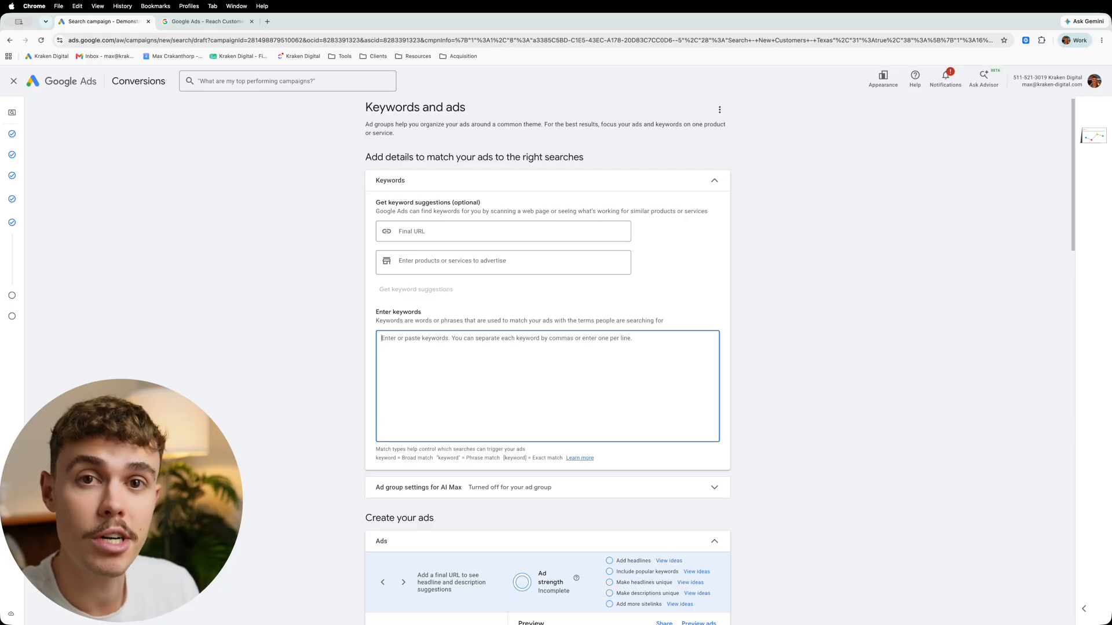
type("t")
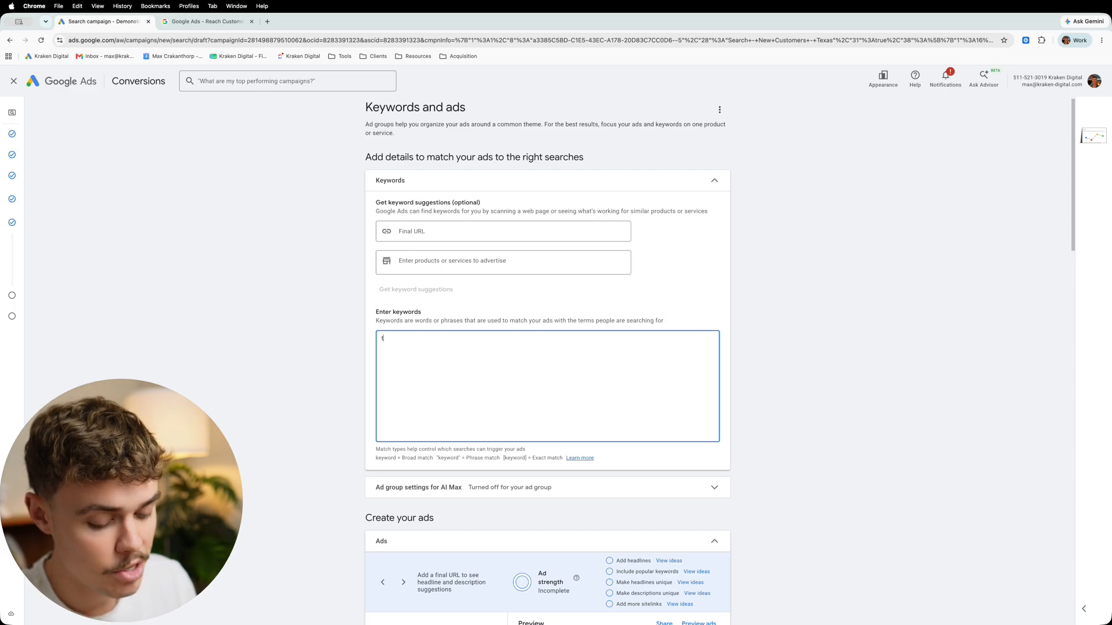
type("ree loppikng")
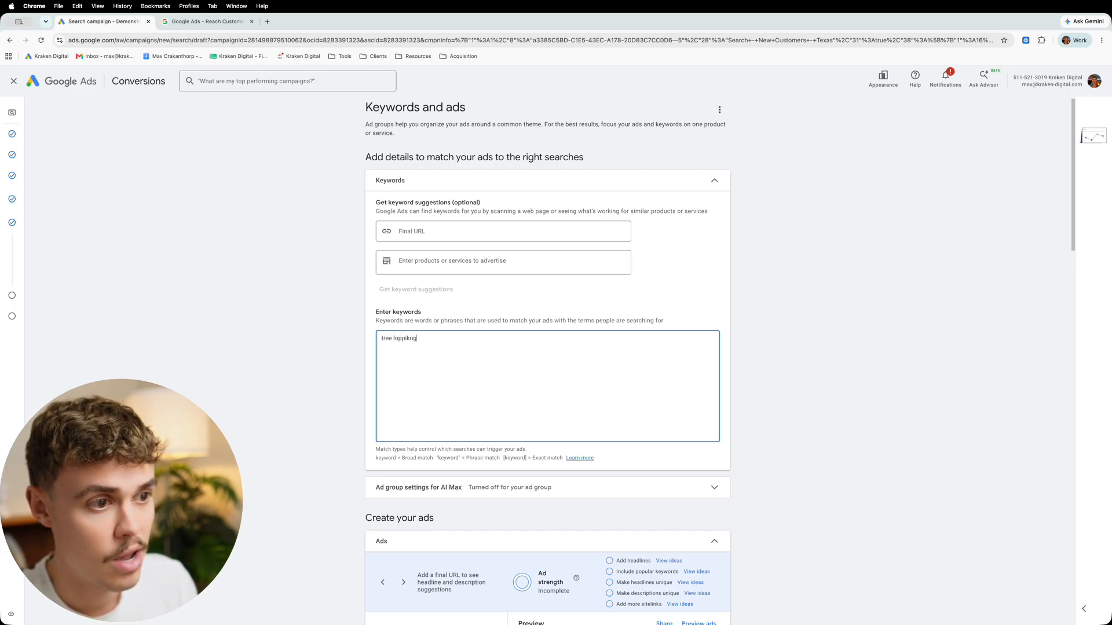
key("BackSpace")
key("BackSpace")
key("BackSpace")
type("ng")
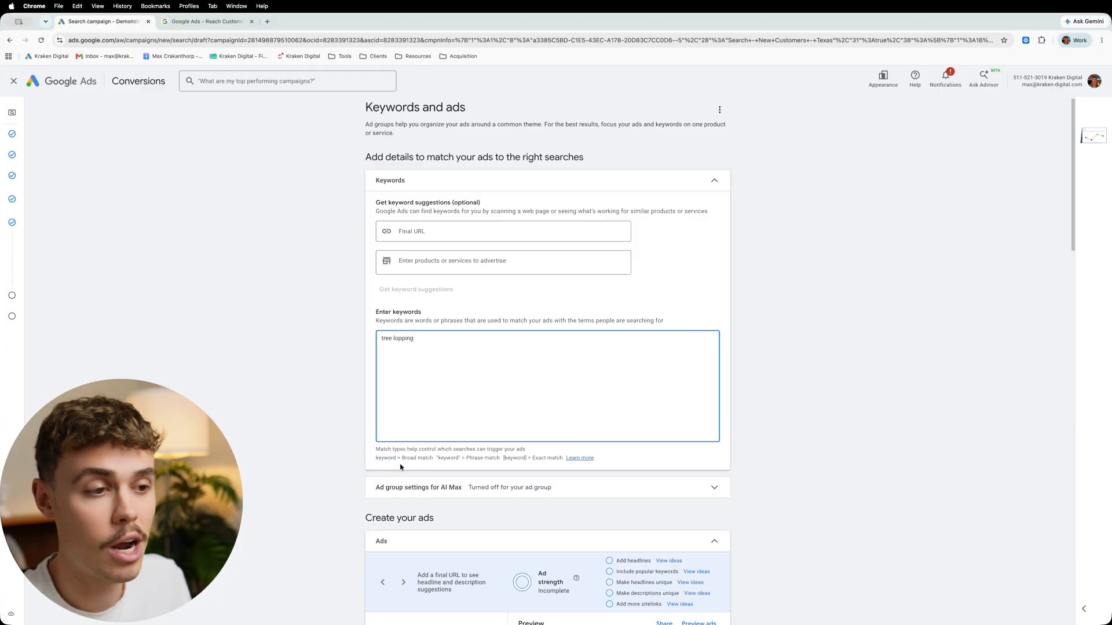
- Highlight the match type notations and rewrite the keyword as phrase match "tree lopping" and as exact match [tree lopping]
left_click(377, 461)
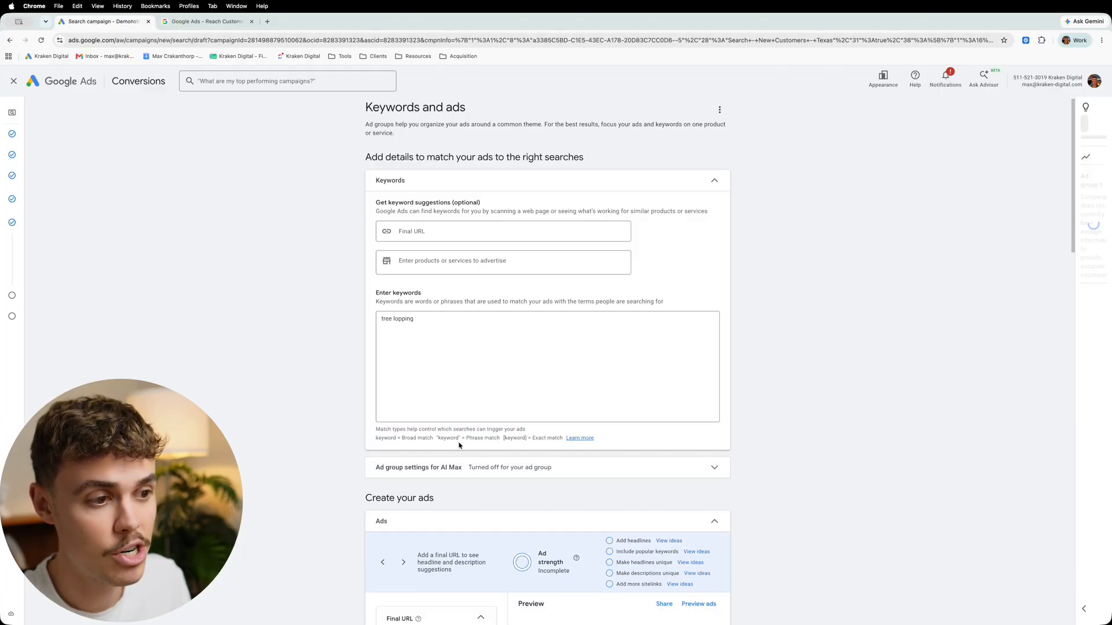
left_click_drag(473, 439, 538, 439)
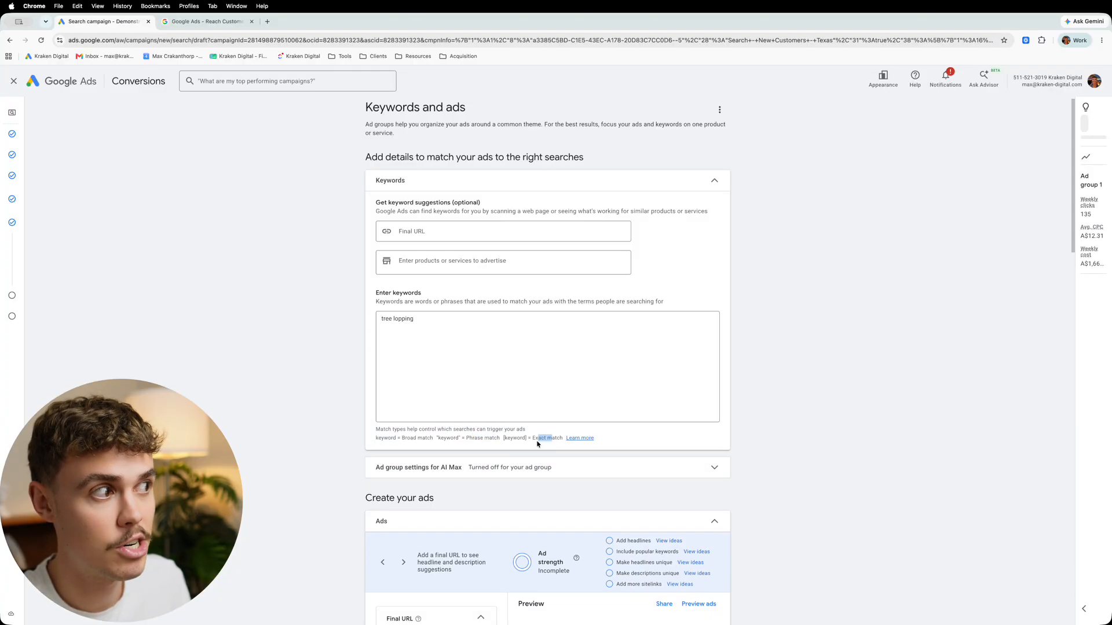
left_click_drag(432, 439, 404, 438)
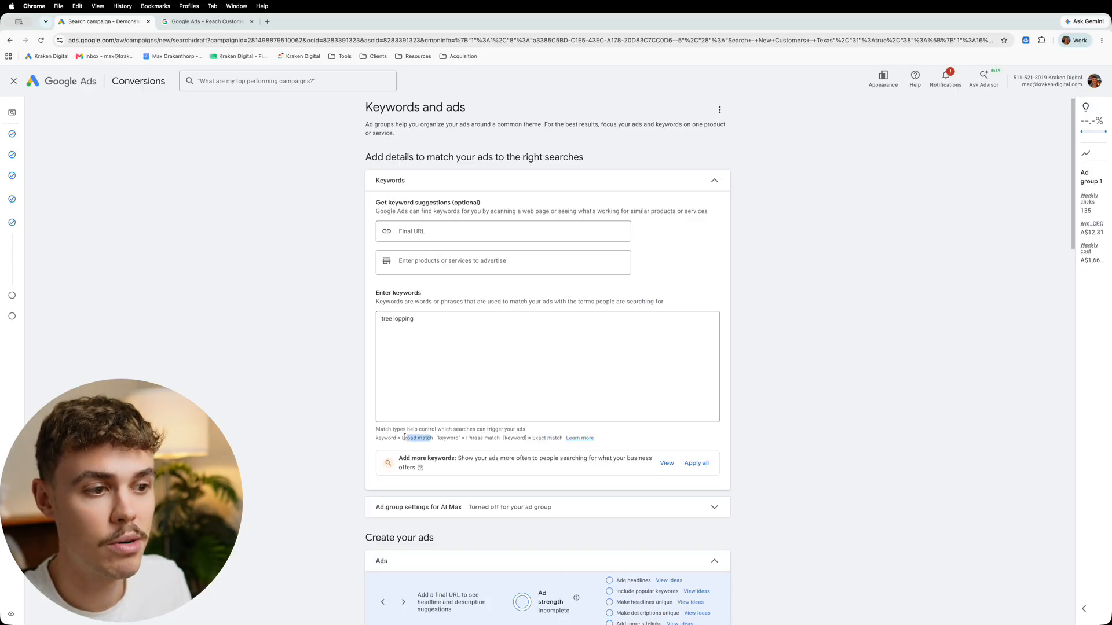
left_click(457, 338)
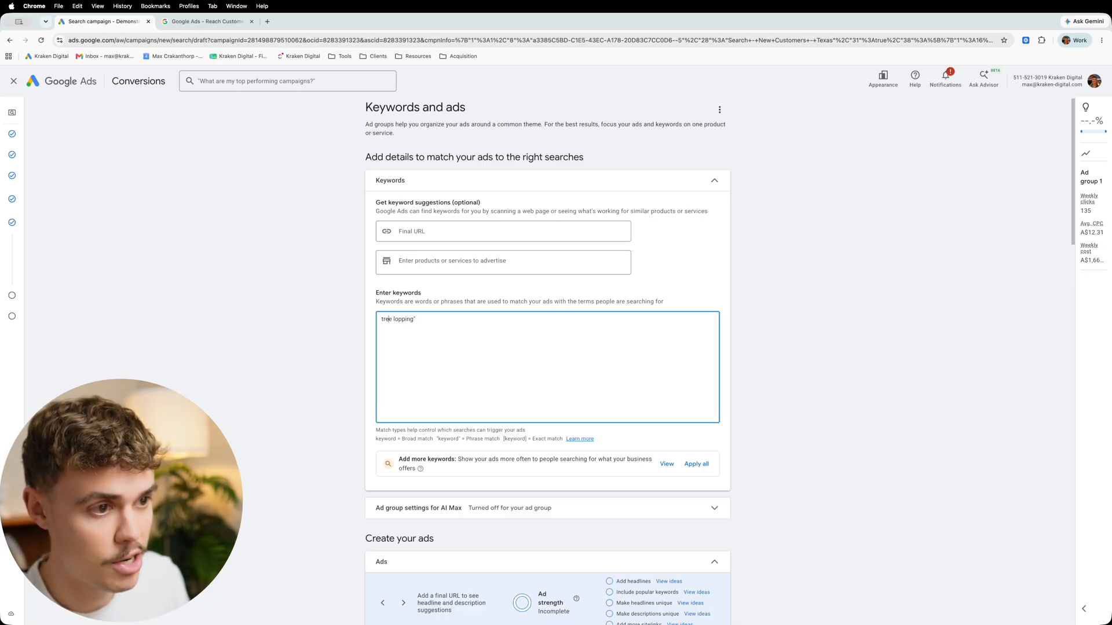
type("\"")
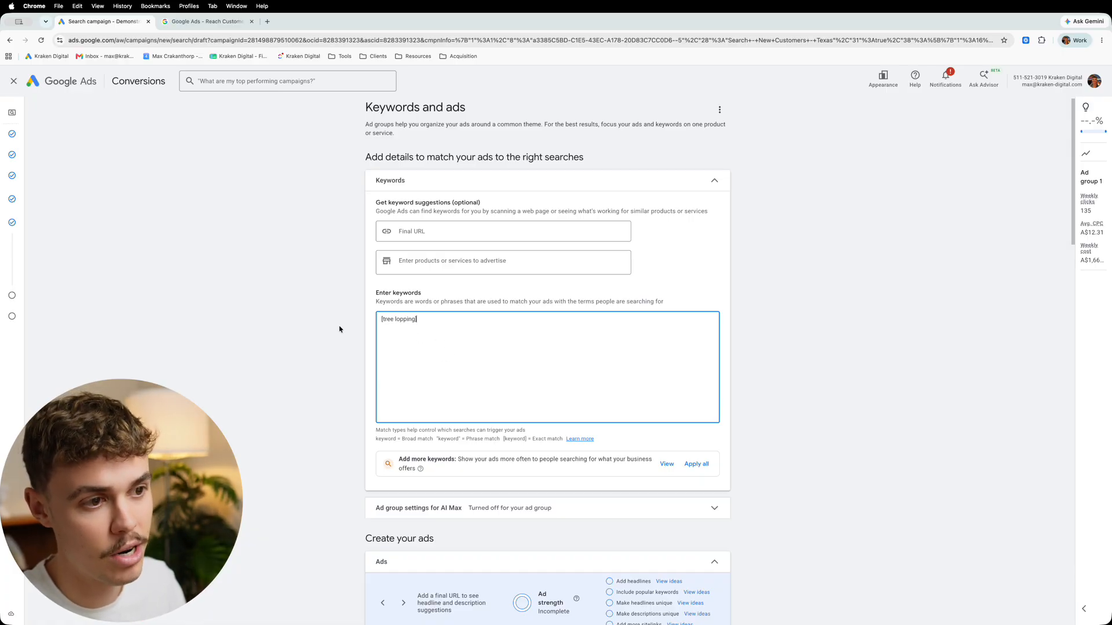
- Replace the exact match keyword with tree lopping in plain broad match form
key("super+a")
type("tree")
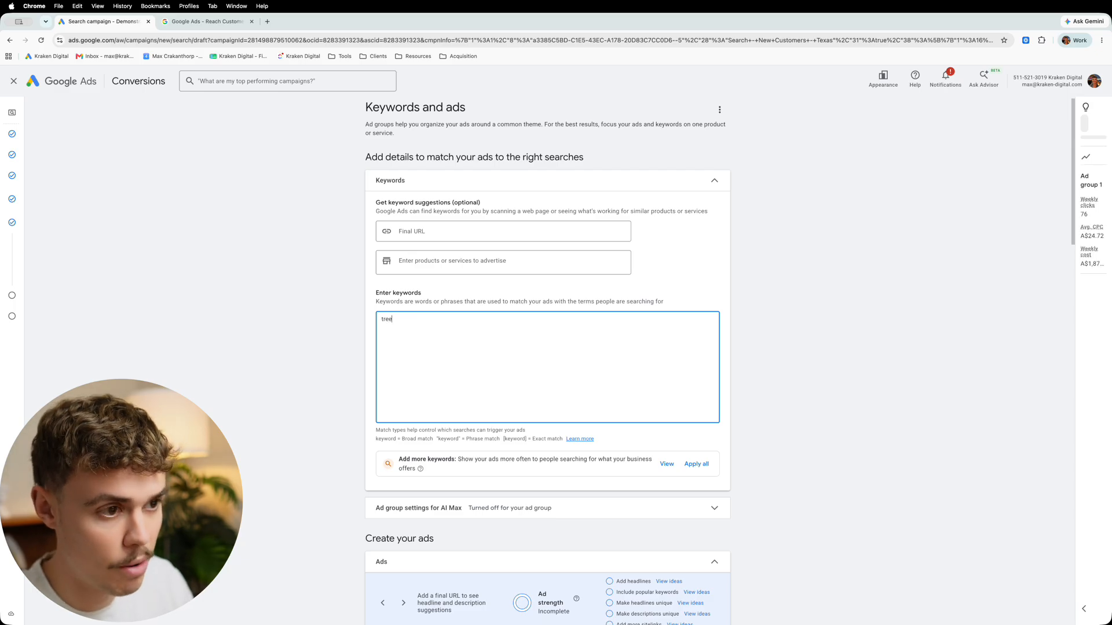
type(" lopping")
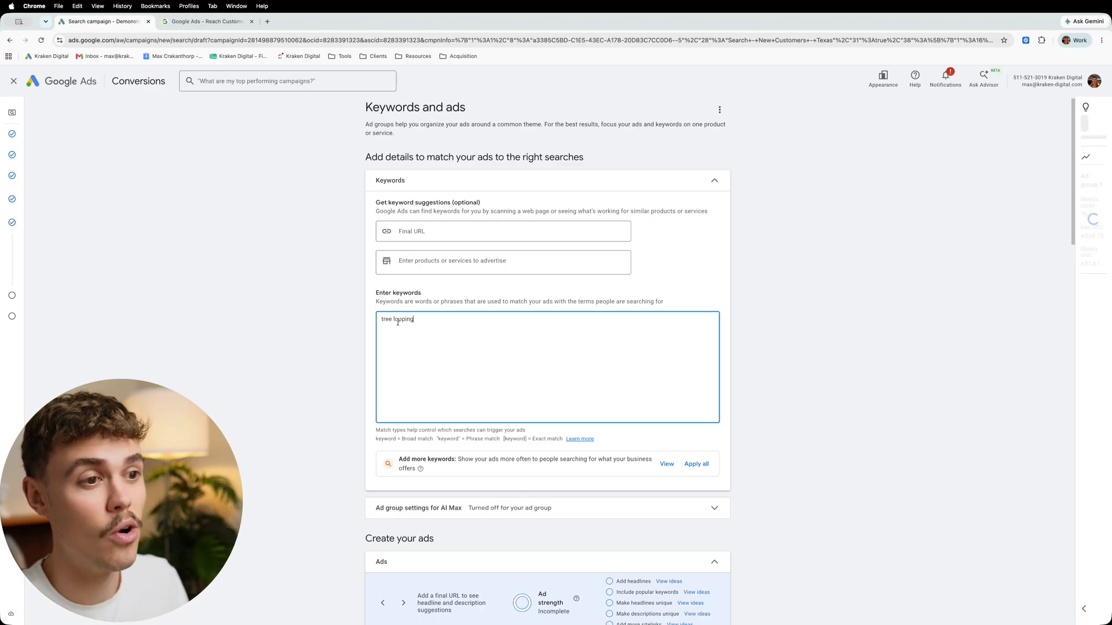
- Replace the broad match keyword with the phrase match keyword "tree lopping", in quotes
left_click_drag(426, 318, 360, 317)
key("BackSpace")
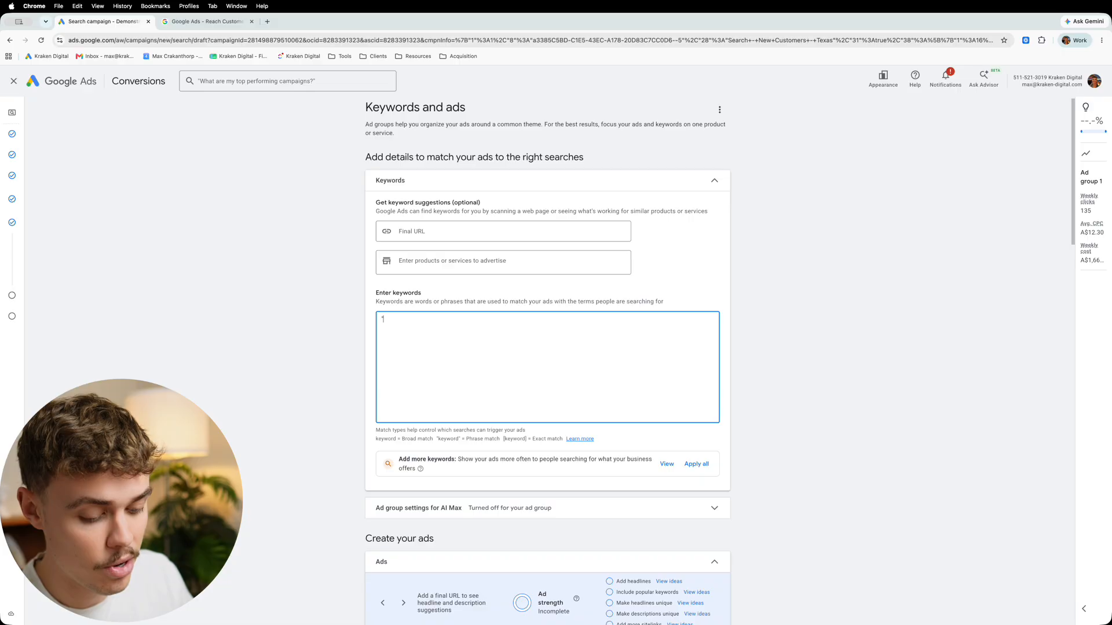
type("\"tree lopp")
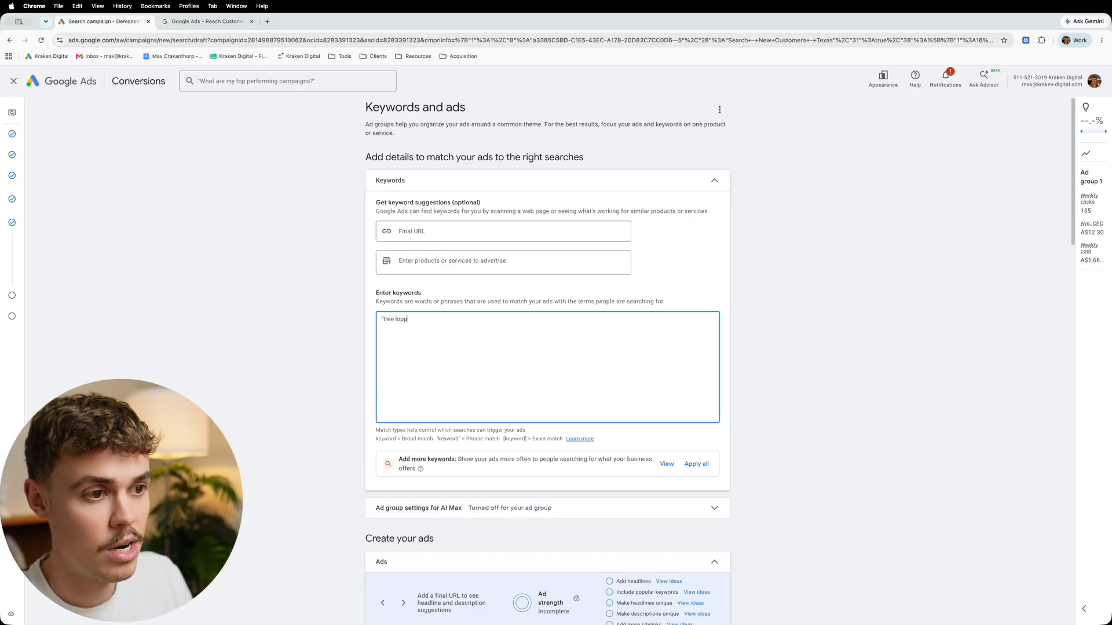
type("ing\"")
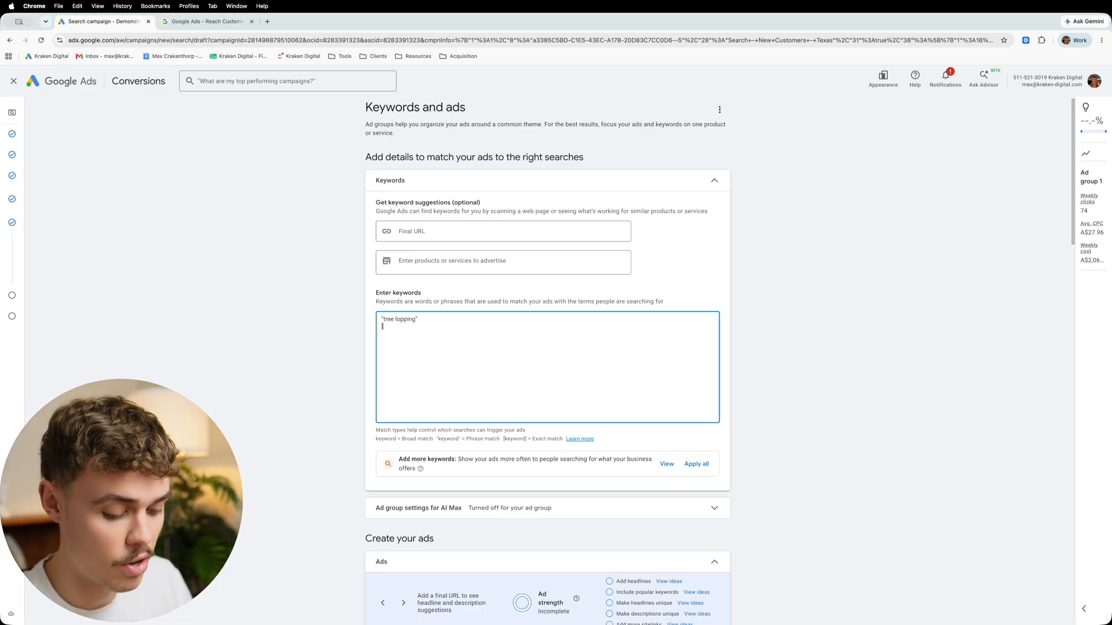
- Add the exact match keywords [tree cutting near me] and [cut down tree business] on separate lines
type("re")
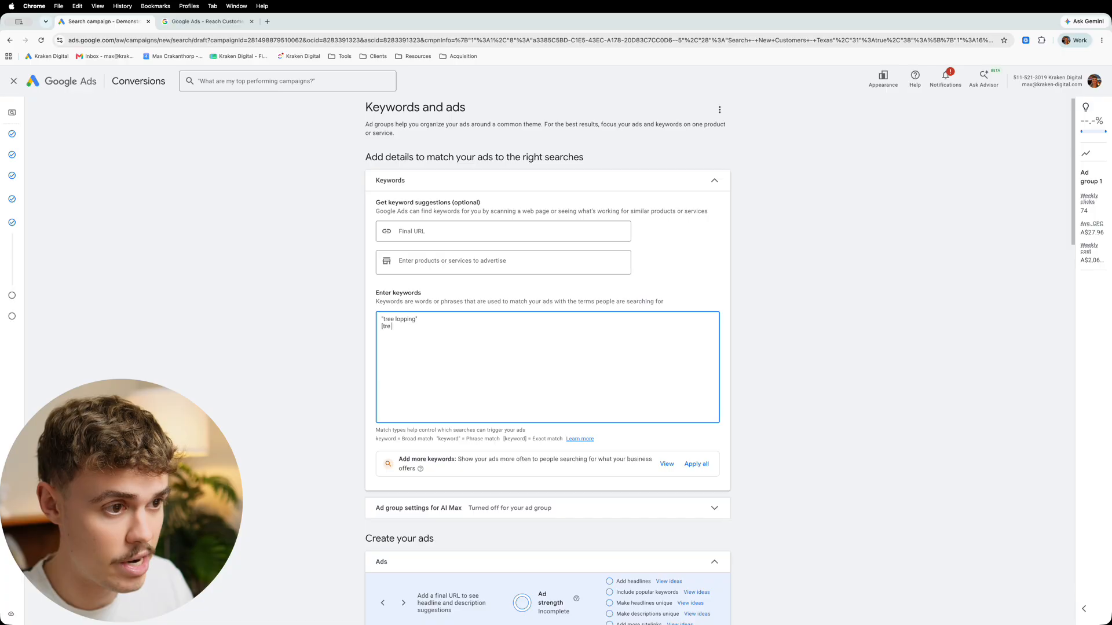
type("e cur")
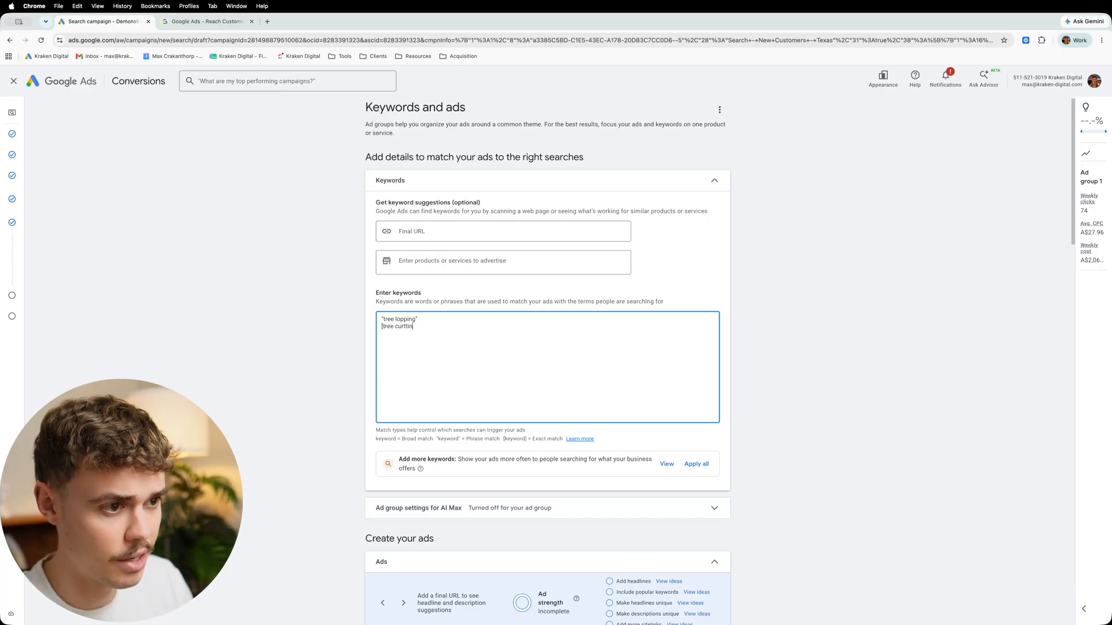
type("ting near me")
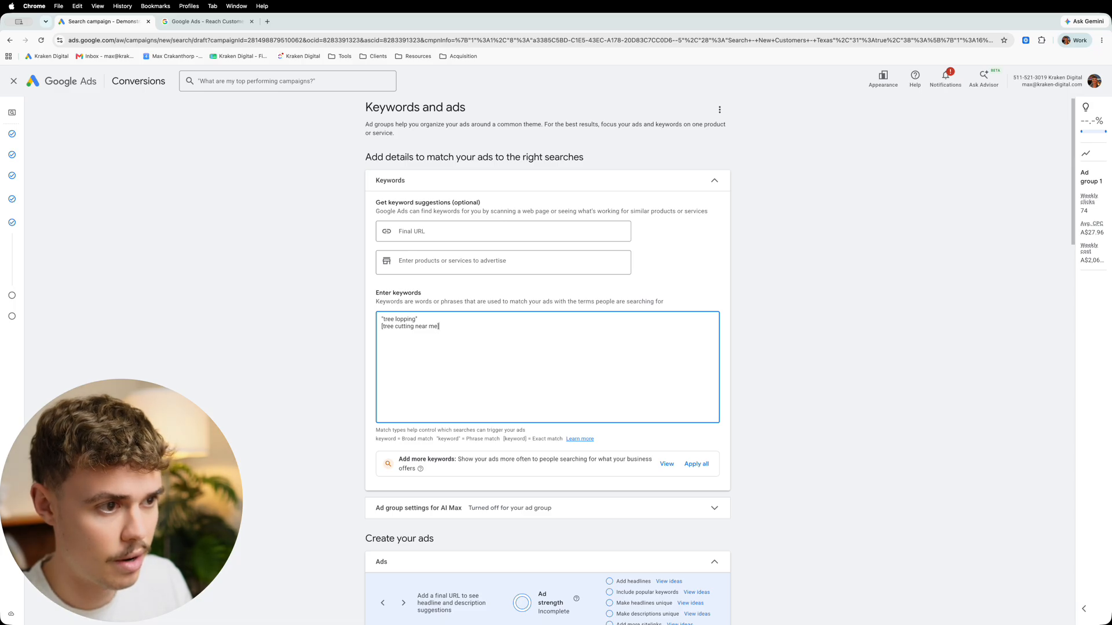
type("]")
key("Return")
type("[cut down t")
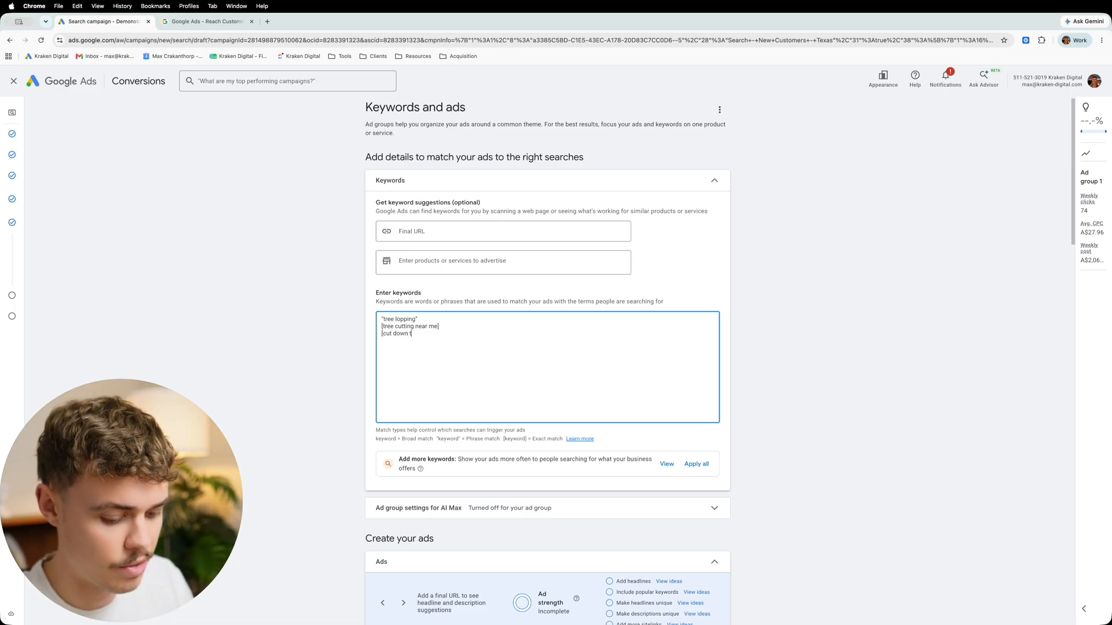
type("ree busines")
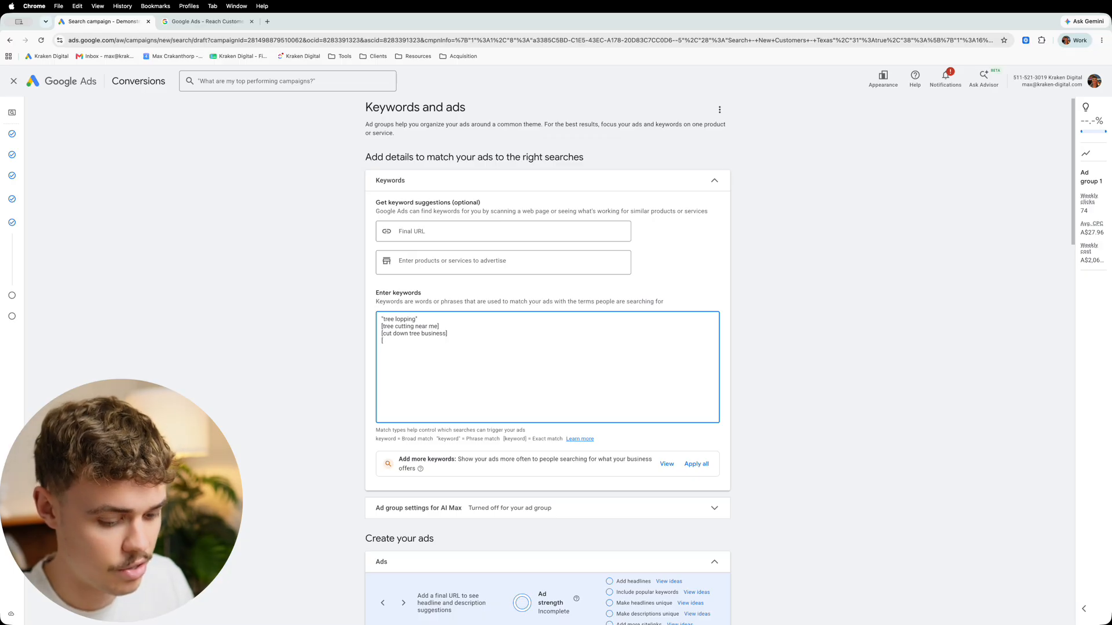
type("s]")
- Add the exact match keywords [tree cutting service] and [tree removal services] on separate lines
key("Return")
type("[tree cutting s")
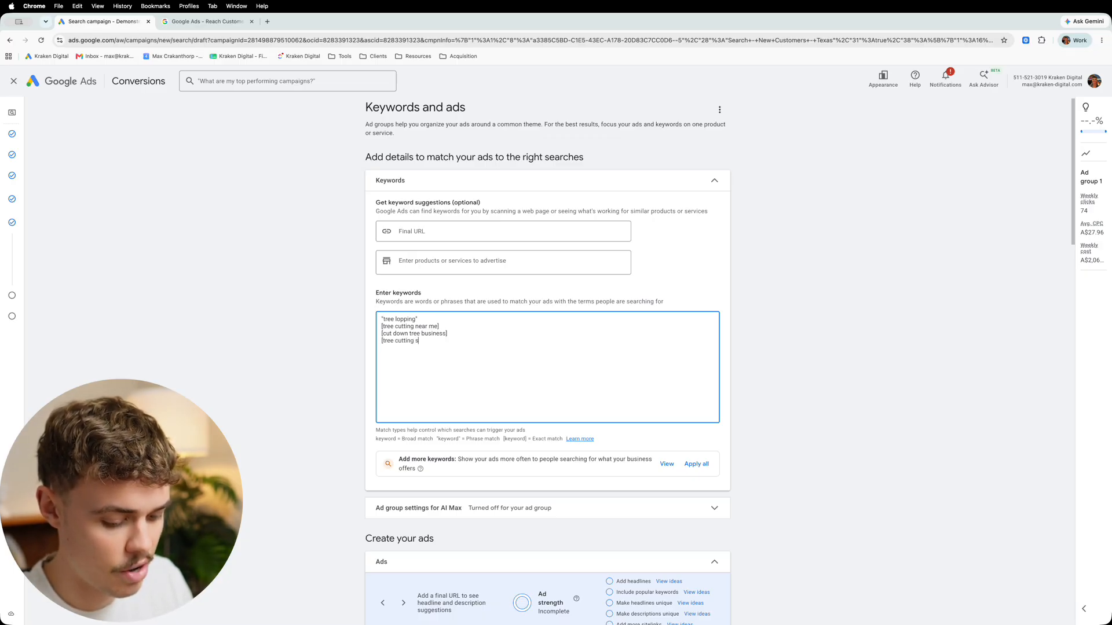
type("ervice")
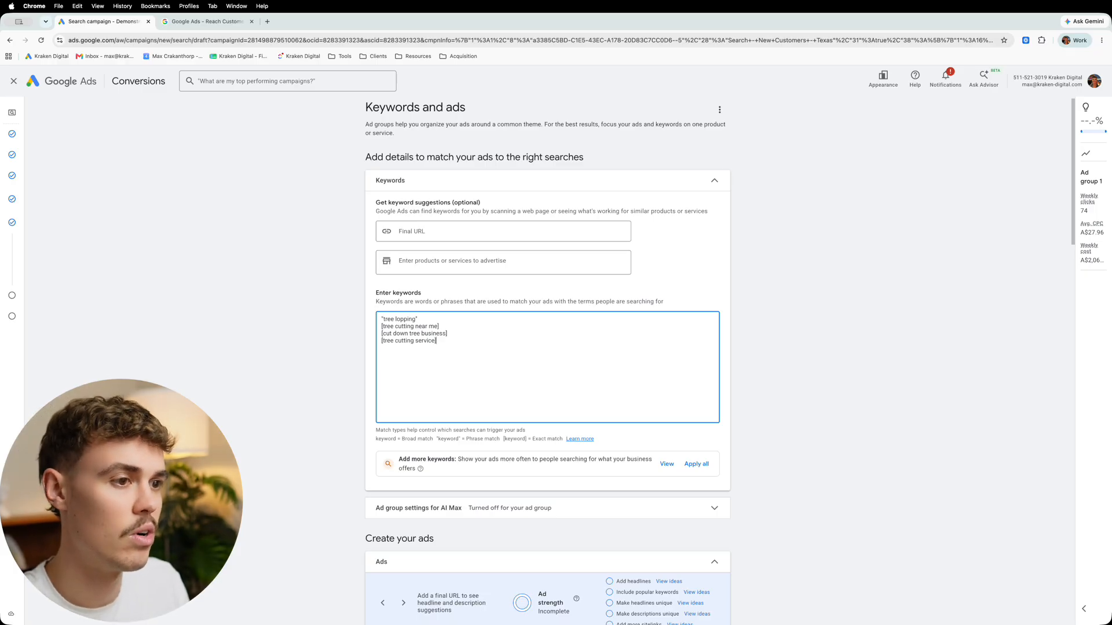
type("]")
key("Return")
type("[t")
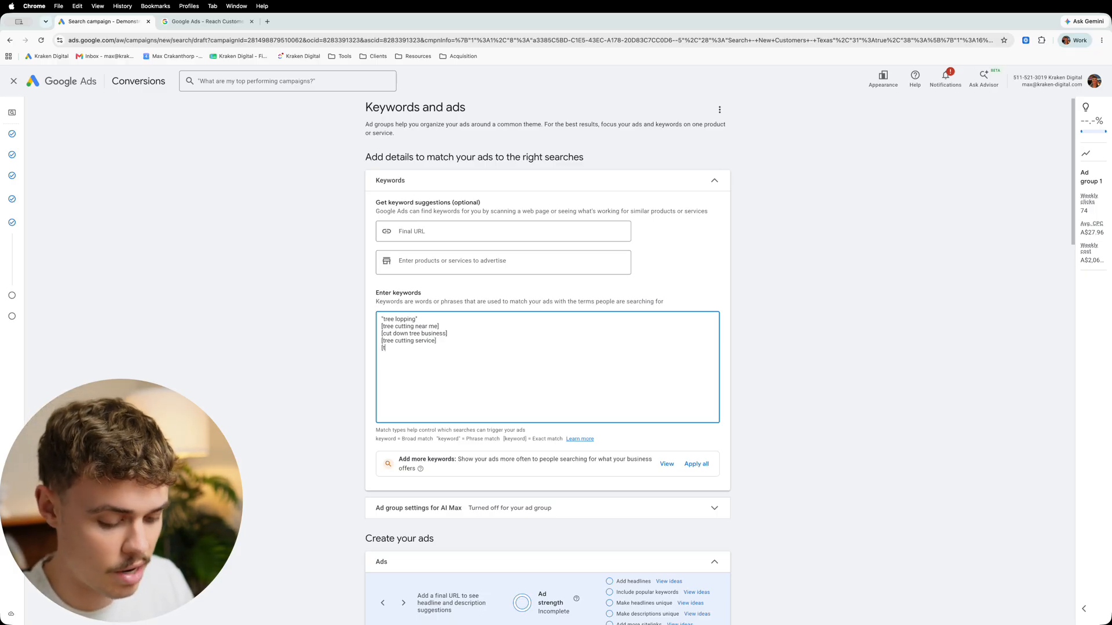
type("ree removal")
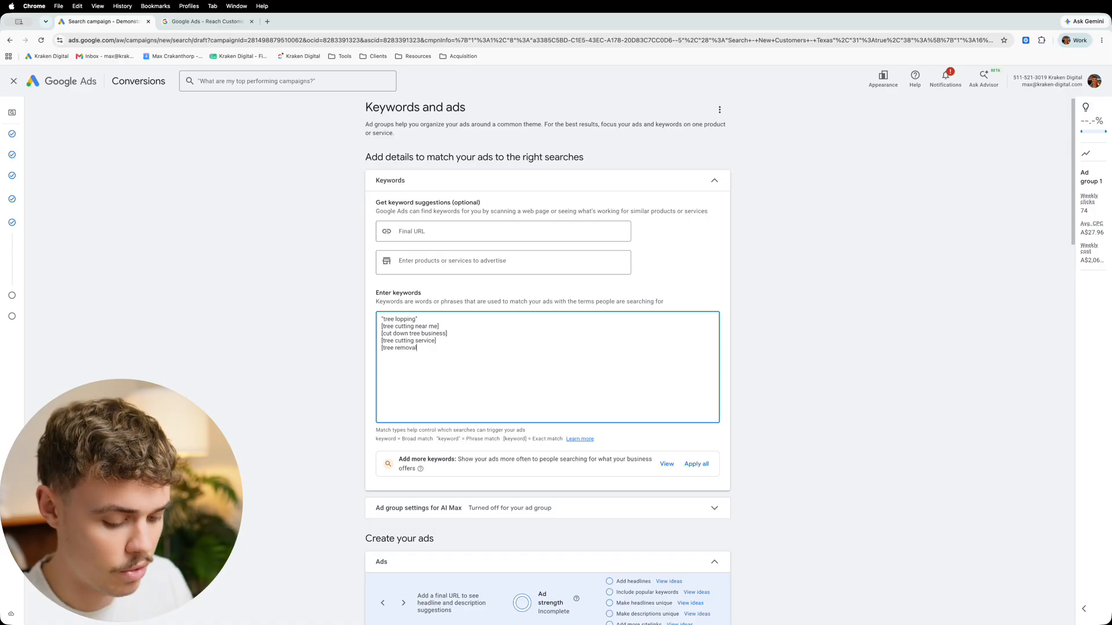
type(" services")
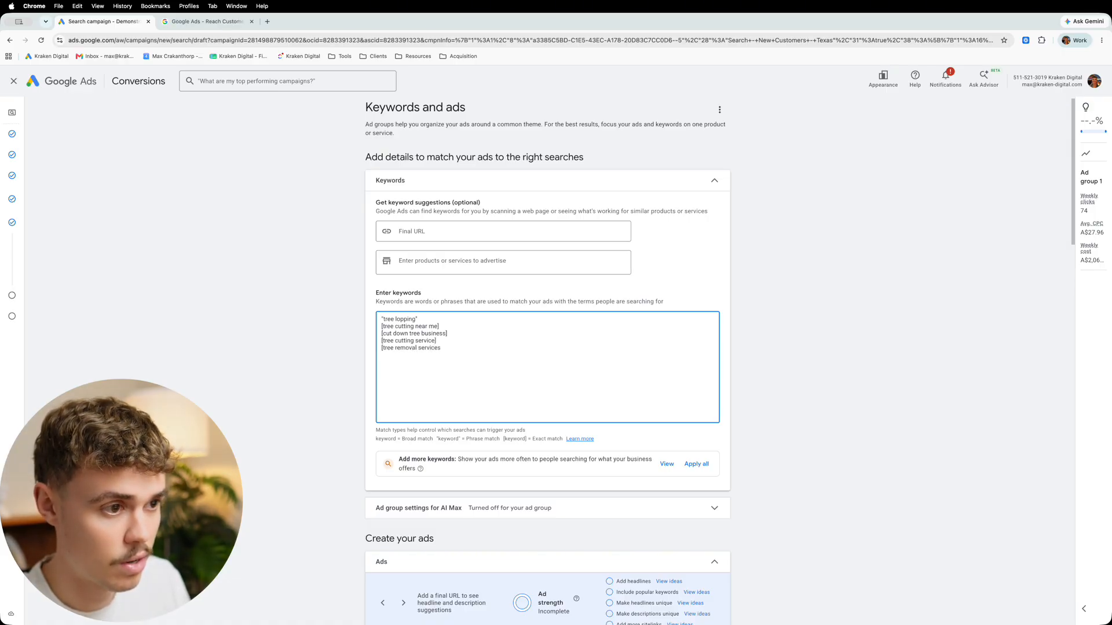
type("]")
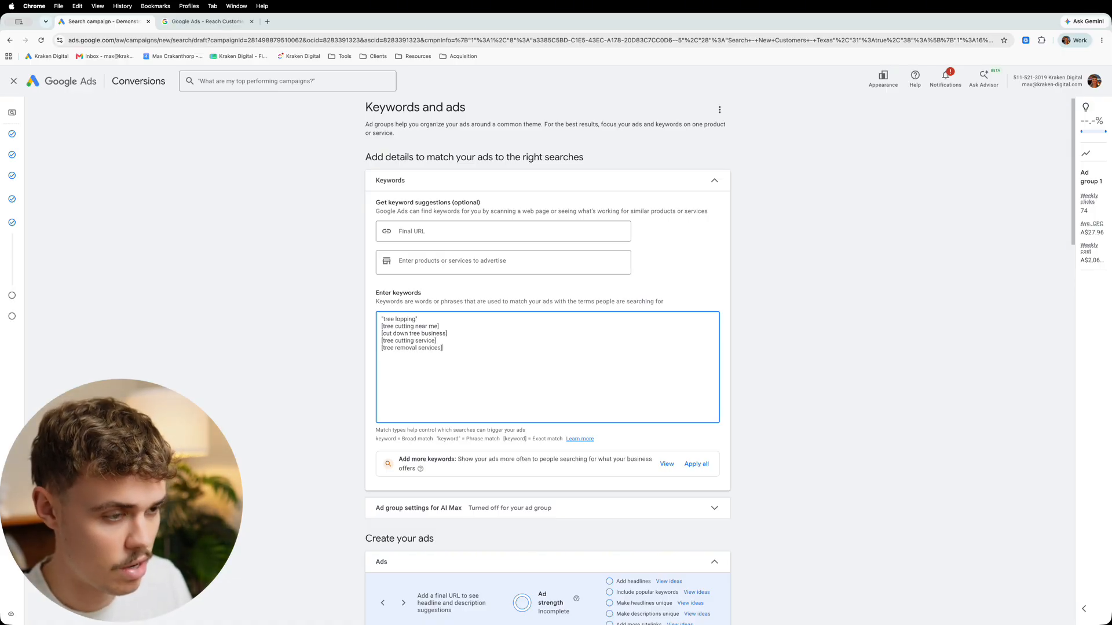
- Add the exact match keywords [remove trees Dallas] and [tree lopping] on separate lines
type("[")
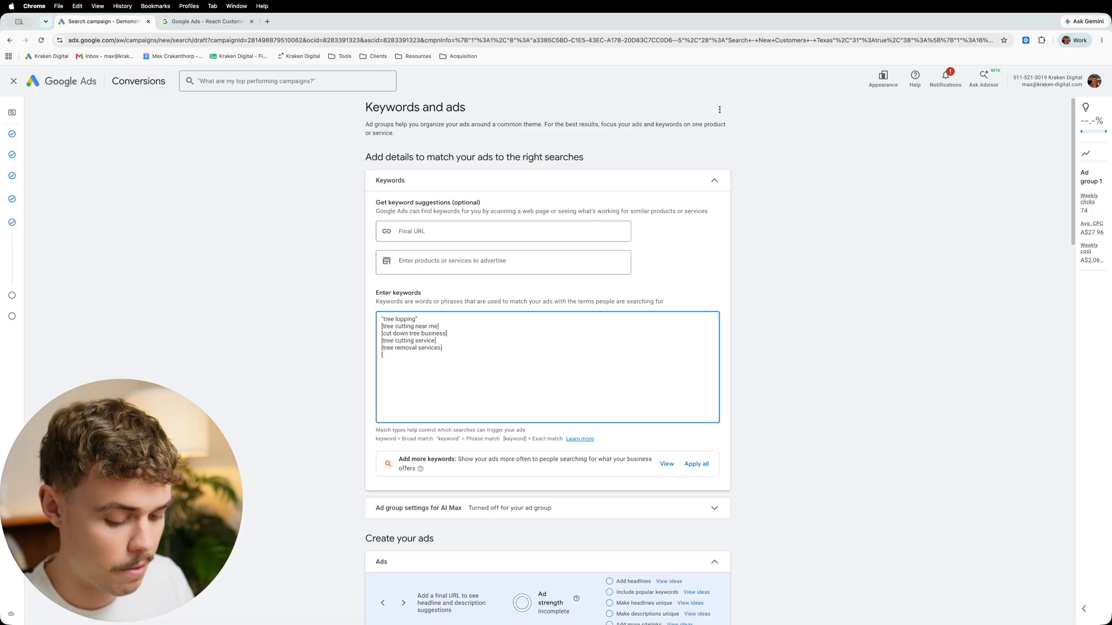
type("remove t")
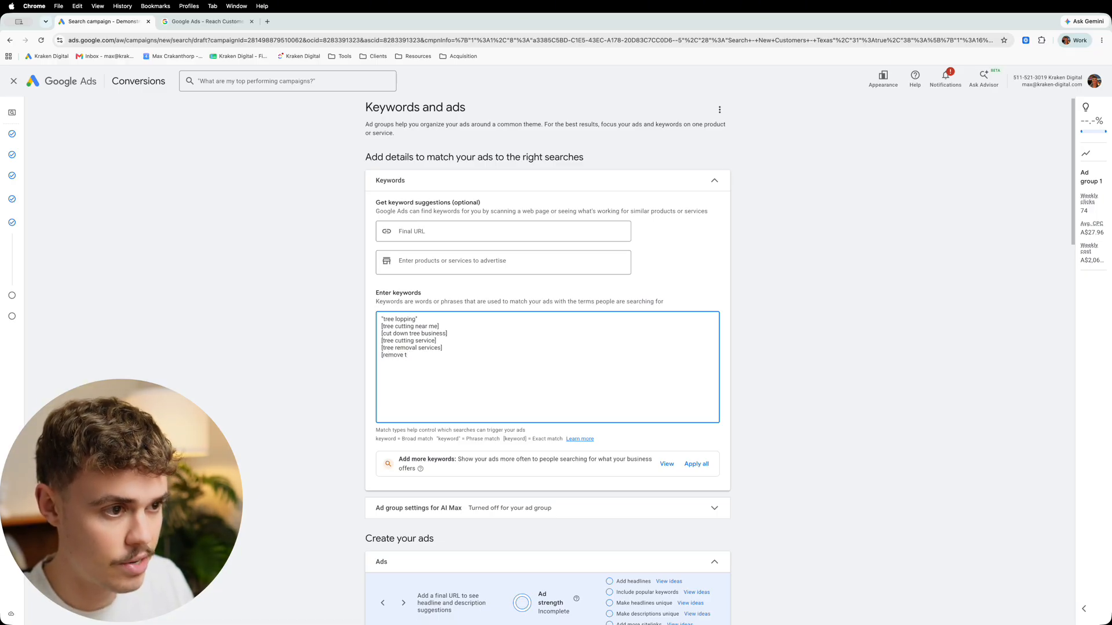
type("grees Dallas")
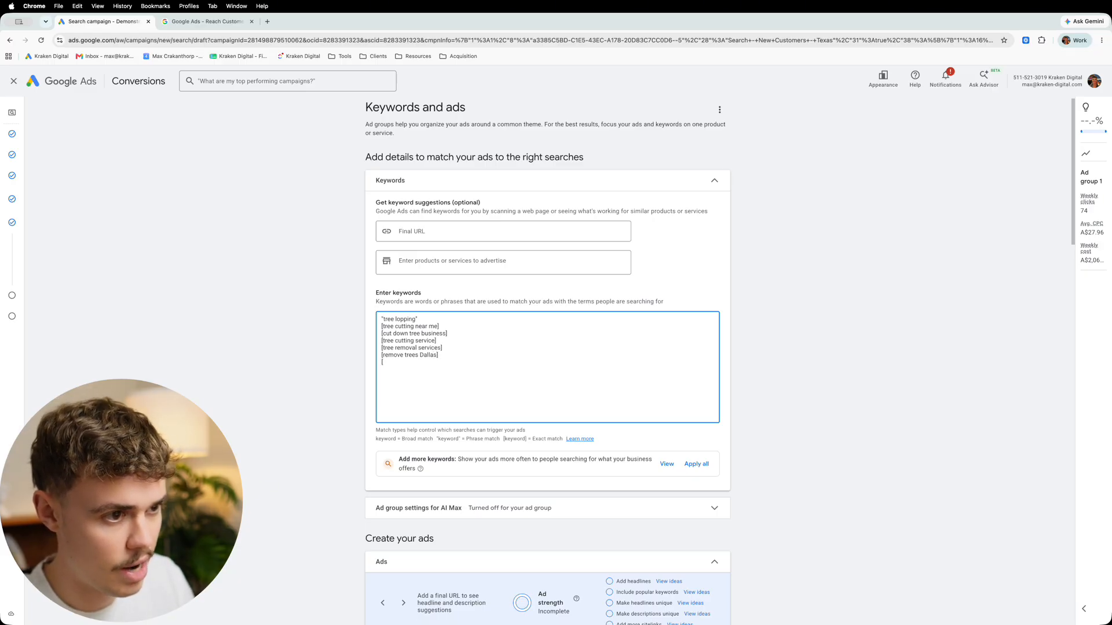
type("[tree lopp")
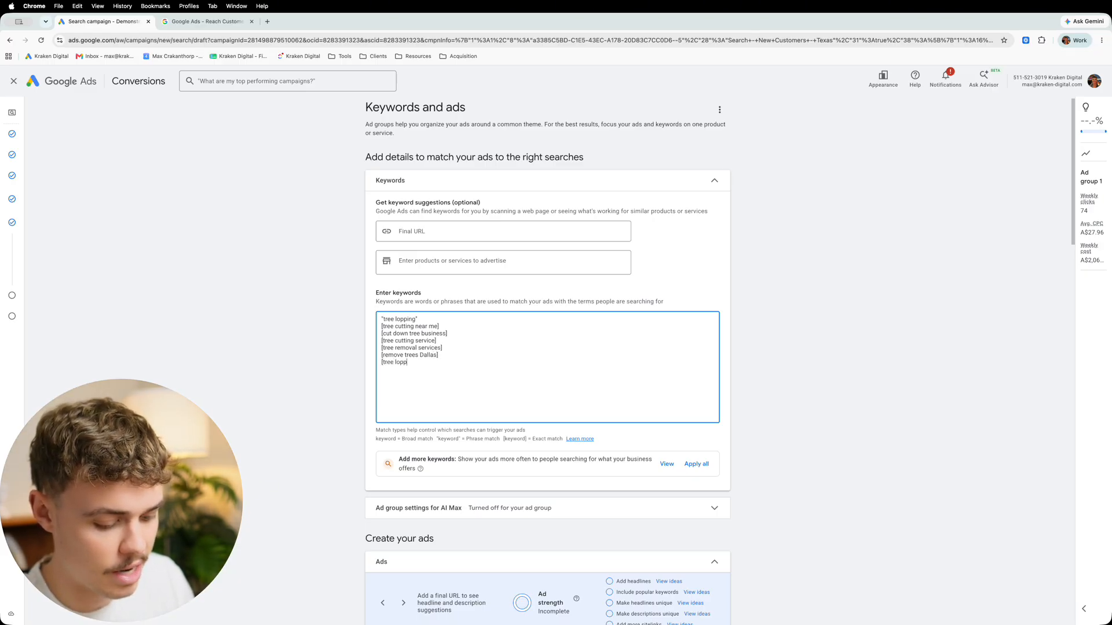
type("ing")
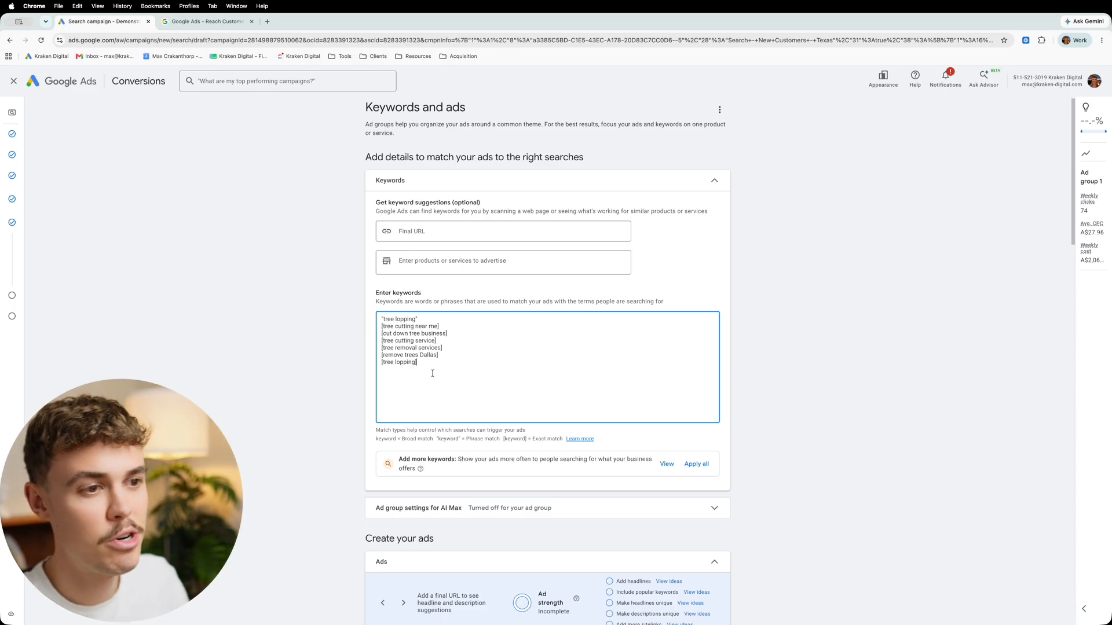
- Highlight the whole keyword list and the phrase match keyword "tree lopping" to review the match types
left_click_drag(432, 373, 377, 297)
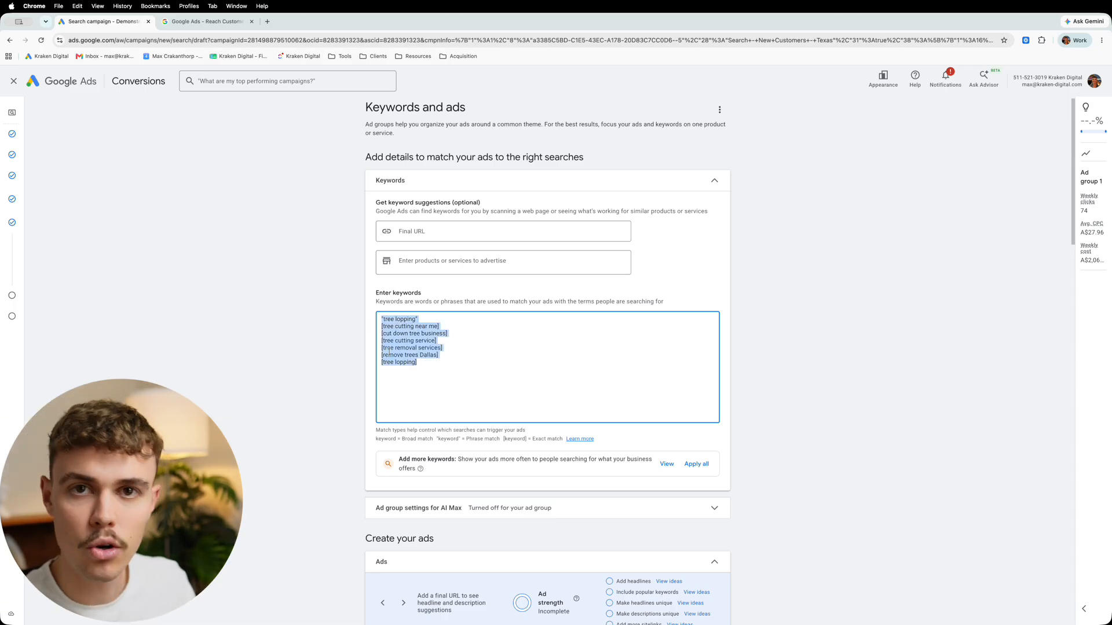
left_click(411, 355)
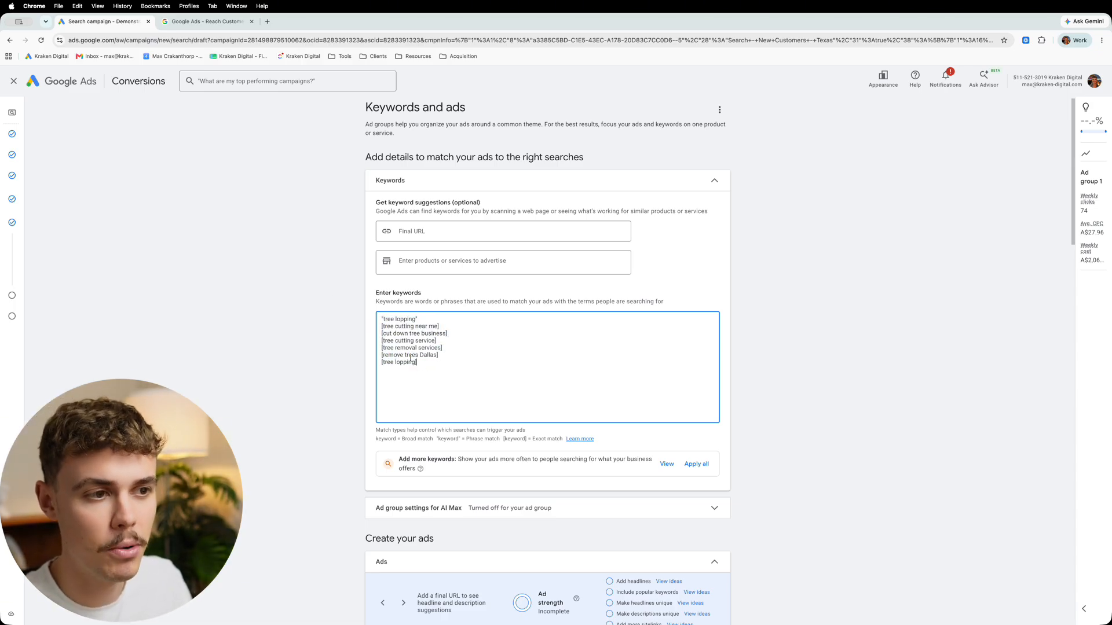
key("super+a")
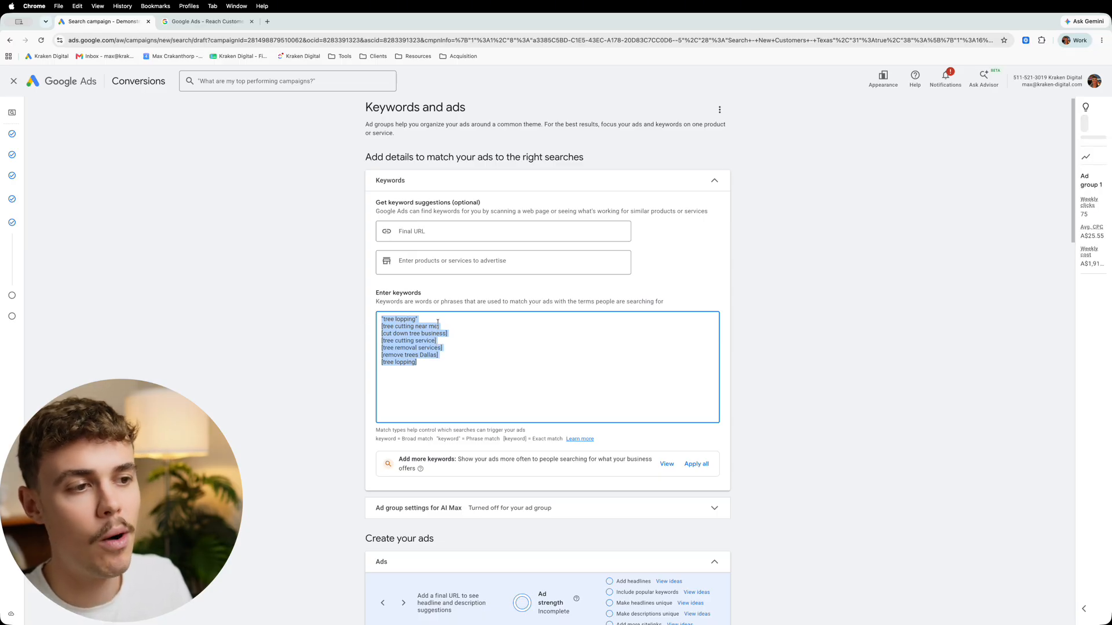
left_click_drag(438, 323, 363, 314)
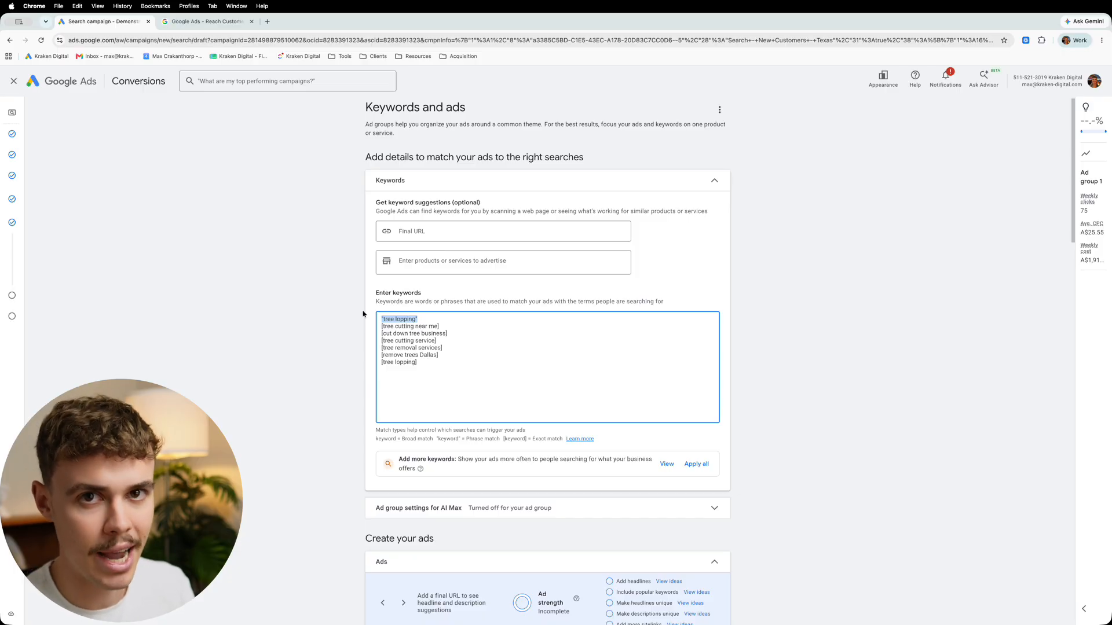
left_click(418, 319)
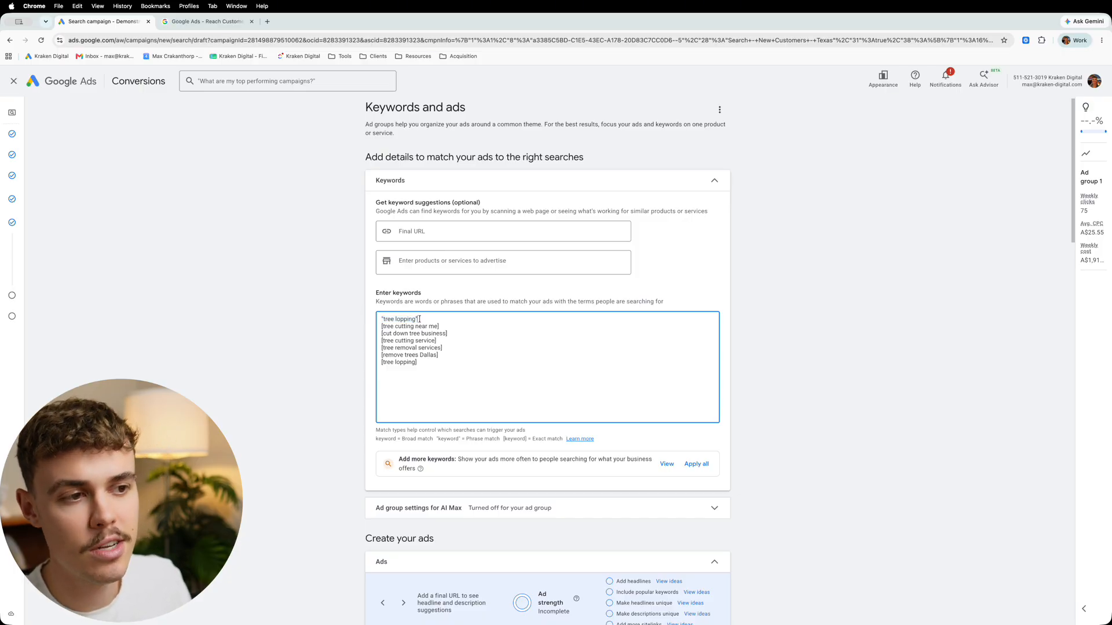
type("\"")
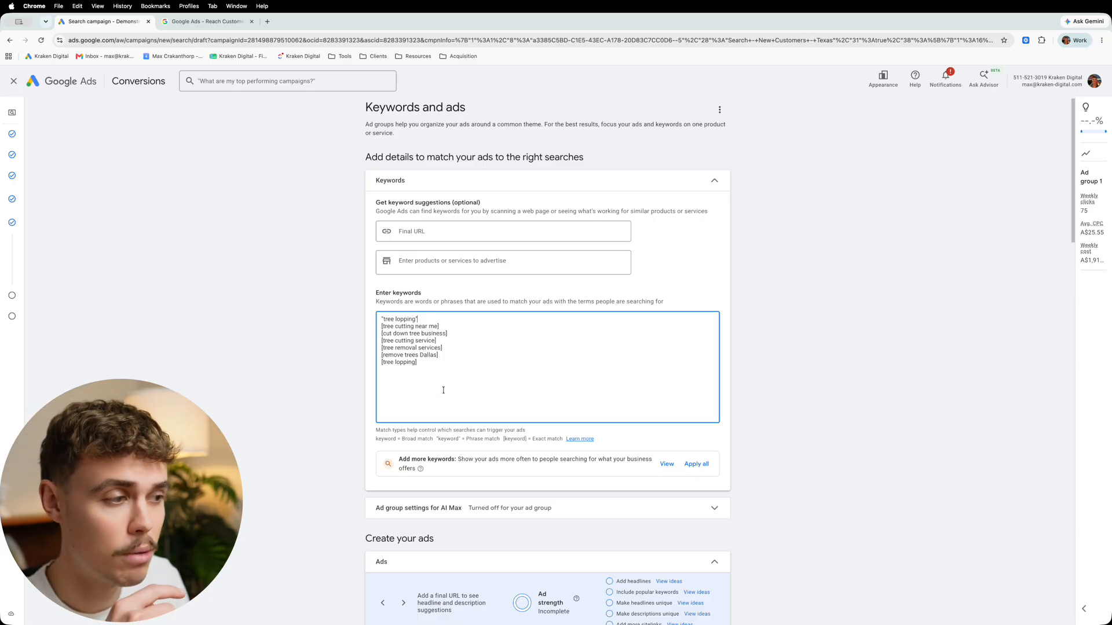
- Highlight all entered keywords again, and expand and collapse the ad group settings for AI Max without changing them
scroll(462, 399, "down", 1)
scroll(442, 356, "down", 3)
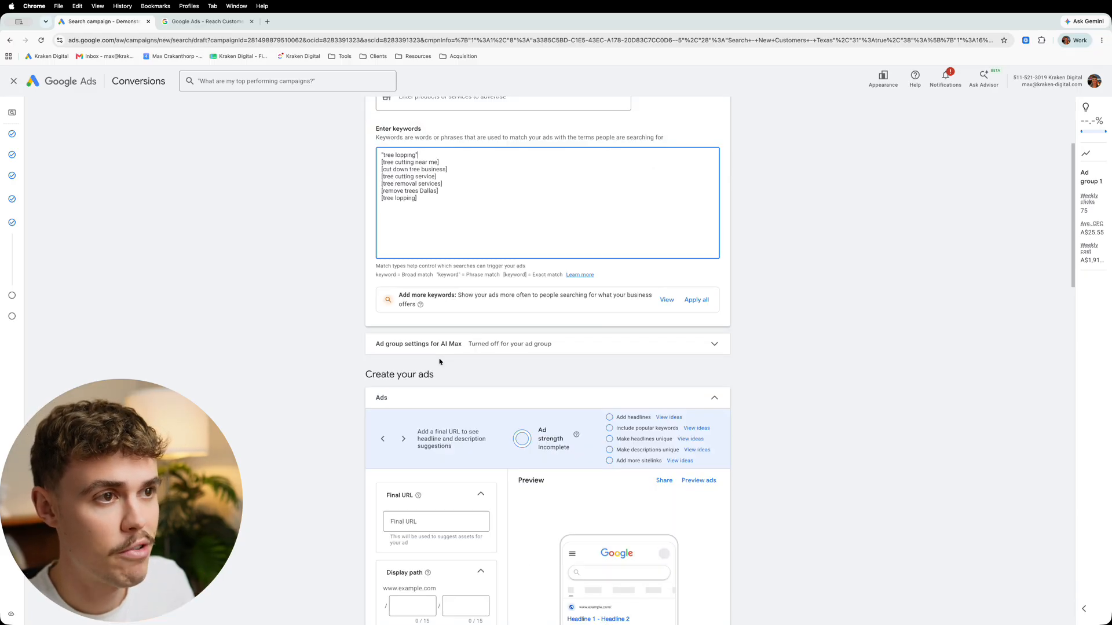
left_click_drag(447, 226, 374, 158)
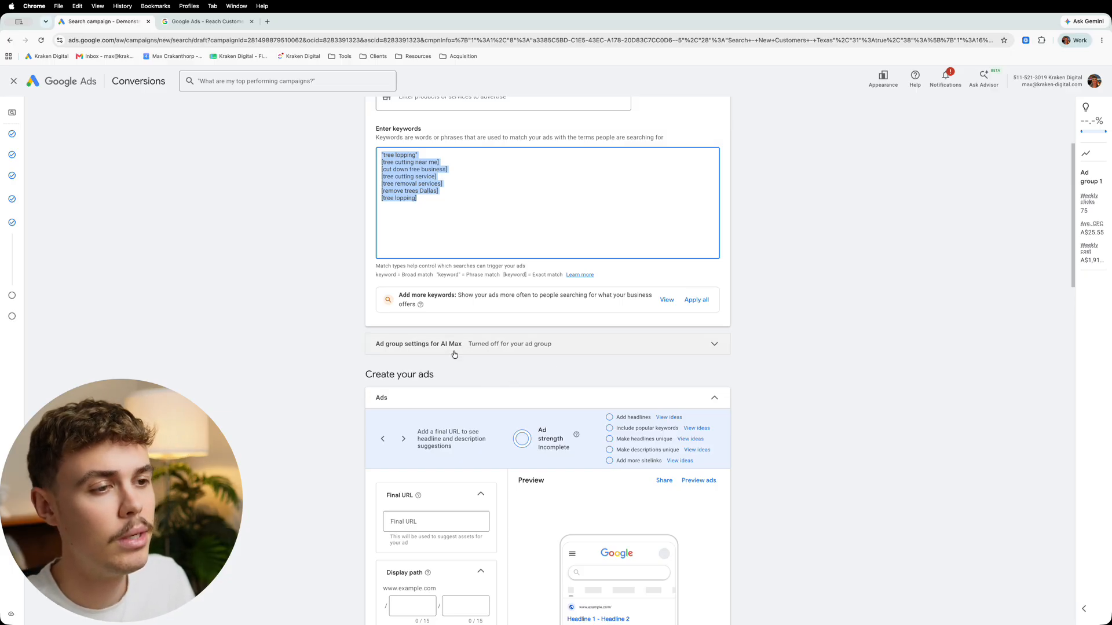
left_click(510, 351)
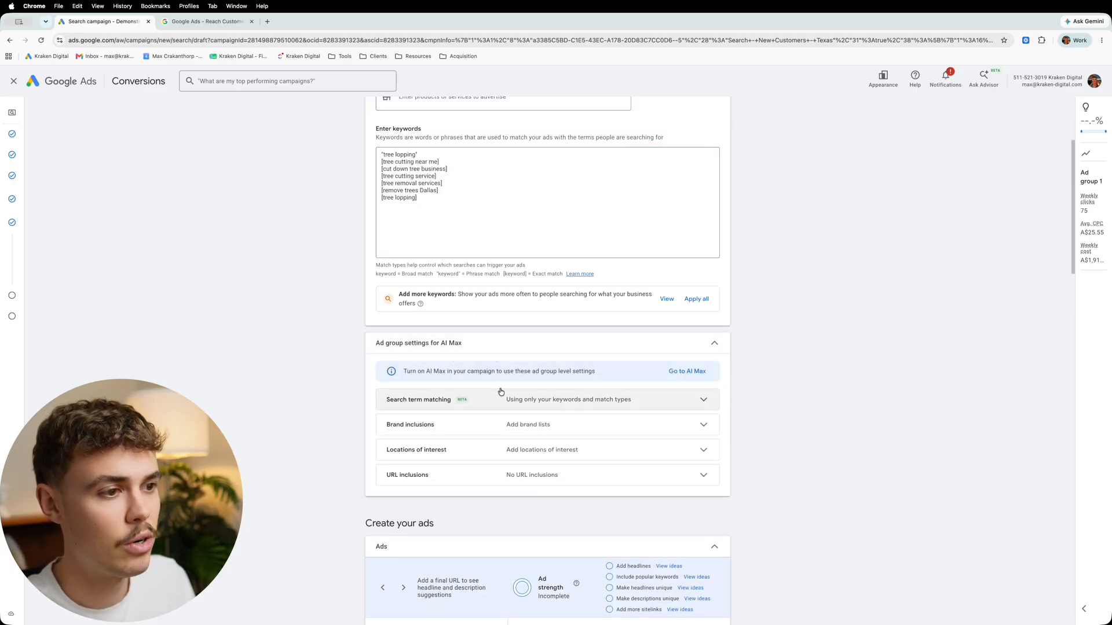
left_click(499, 348)
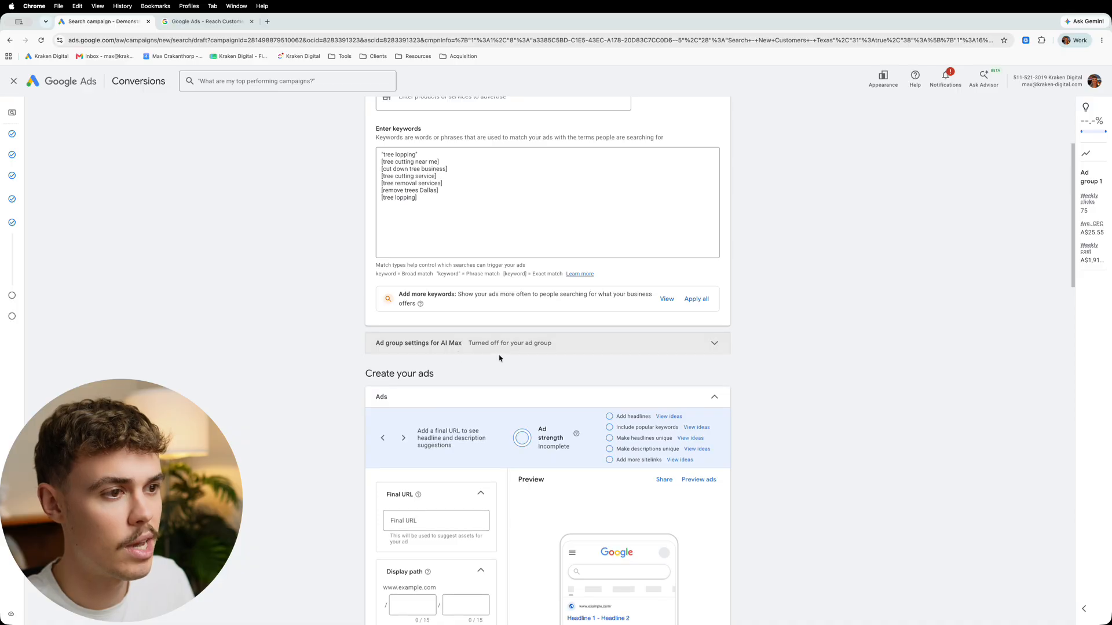
- Set the ad's final URL to loganslogs.com
scroll(510, 352, "down", 3)
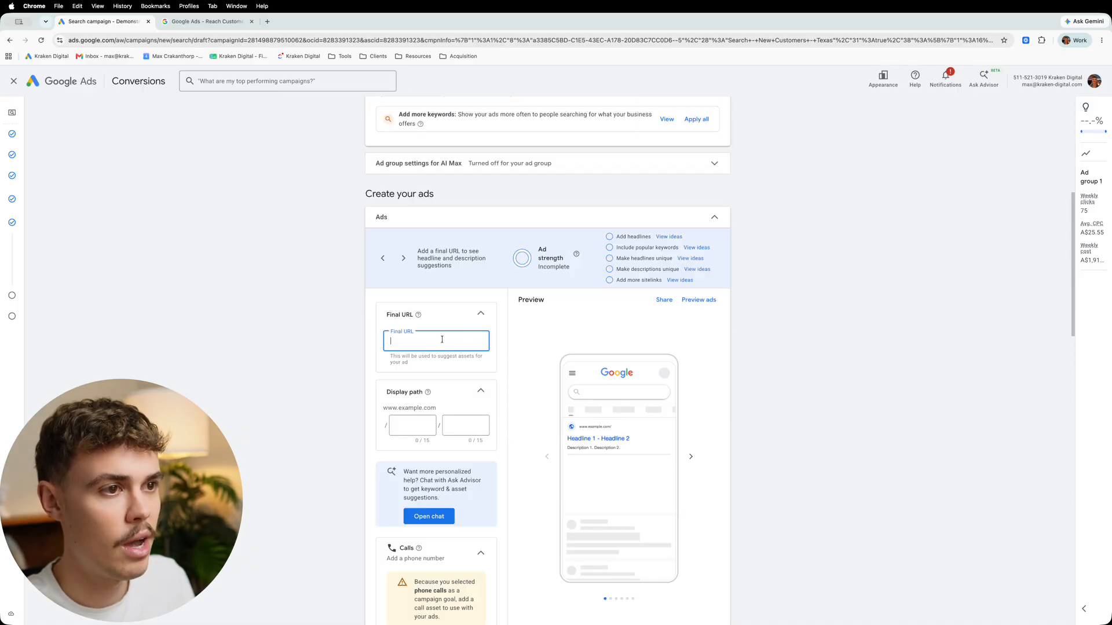
left_click(440, 339)
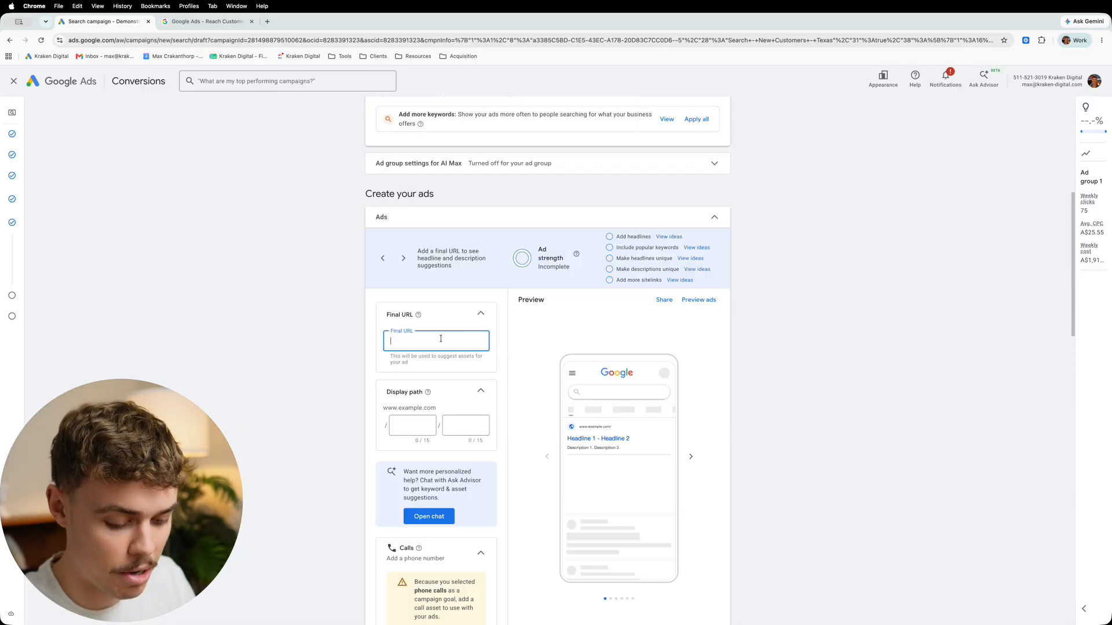
type("loga")
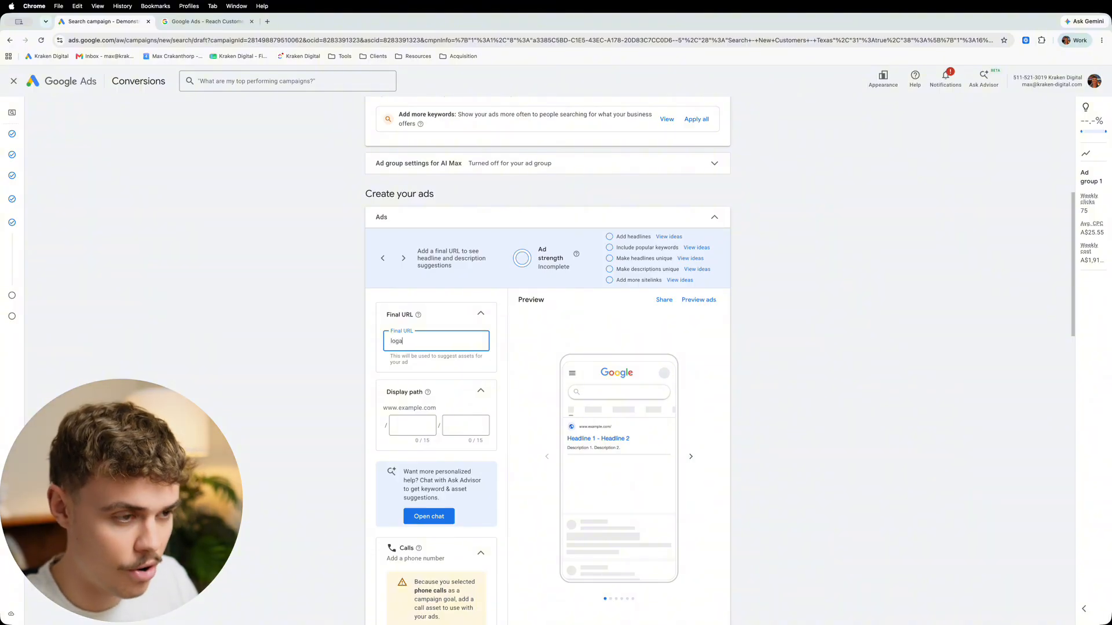
type("nsl")
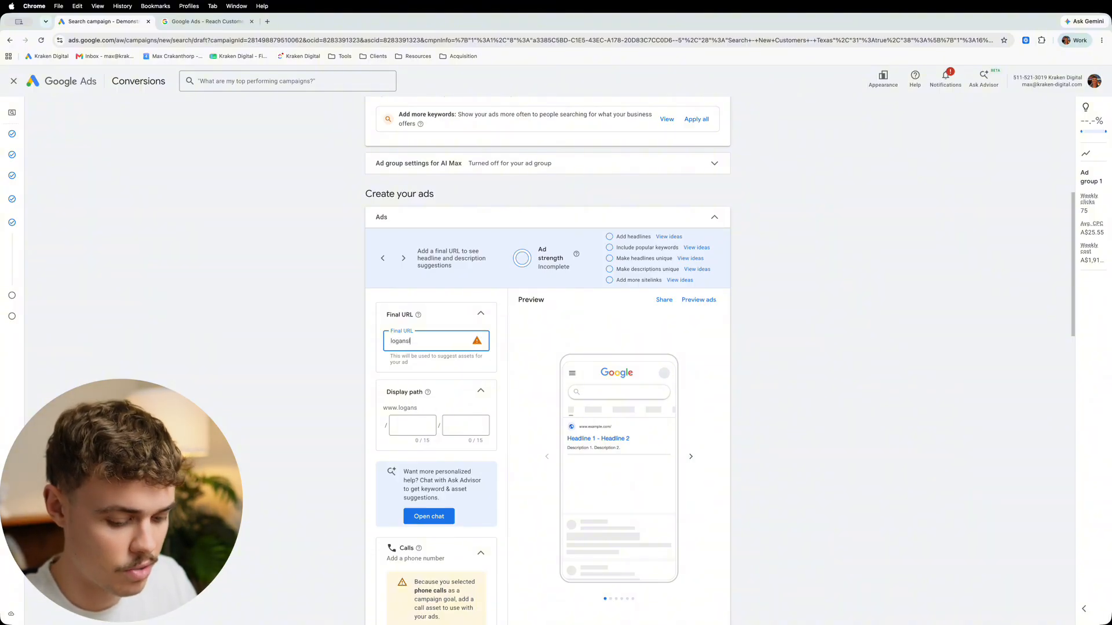
type("ogs.com")
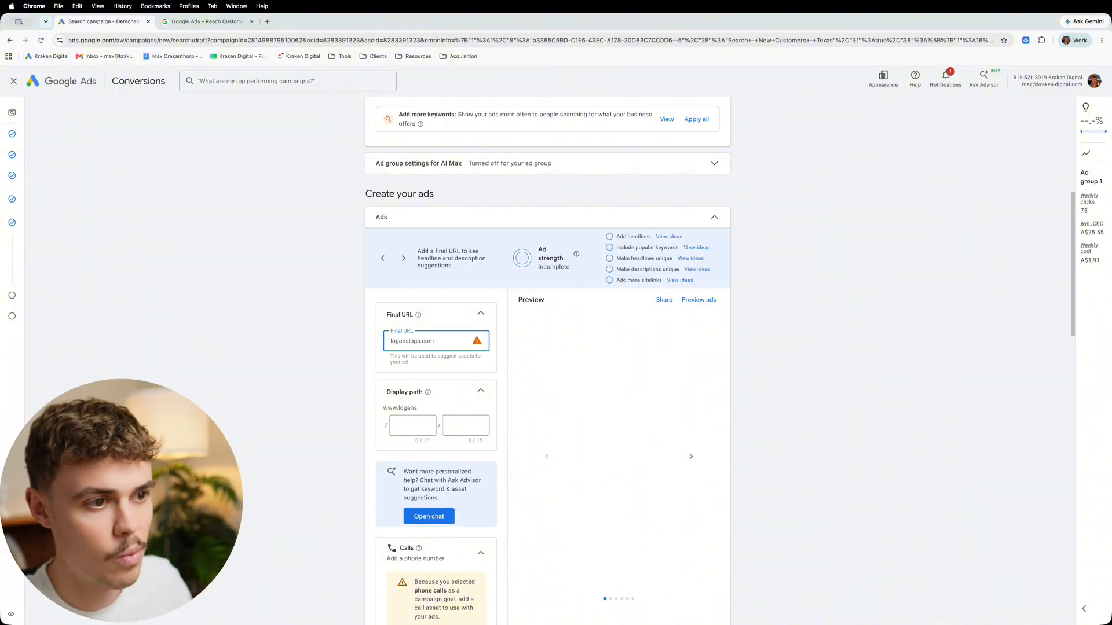
left_click(490, 348)
scroll(489, 348, "down", 3)
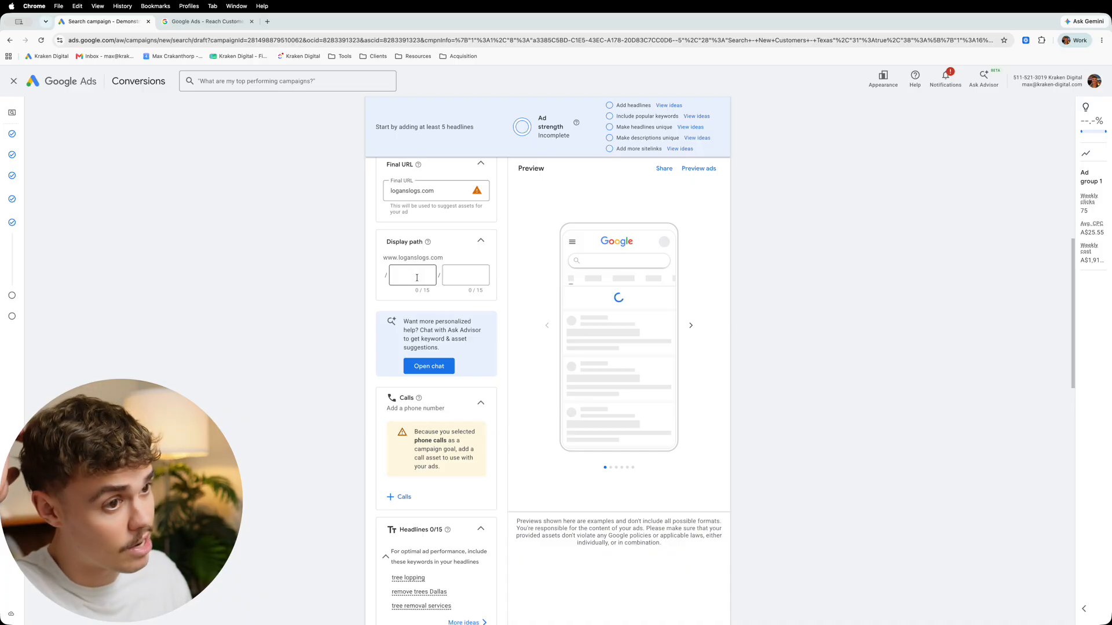
- Open the form for adding a new United States call asset to the campaign
scroll(423, 409, "down", 1)
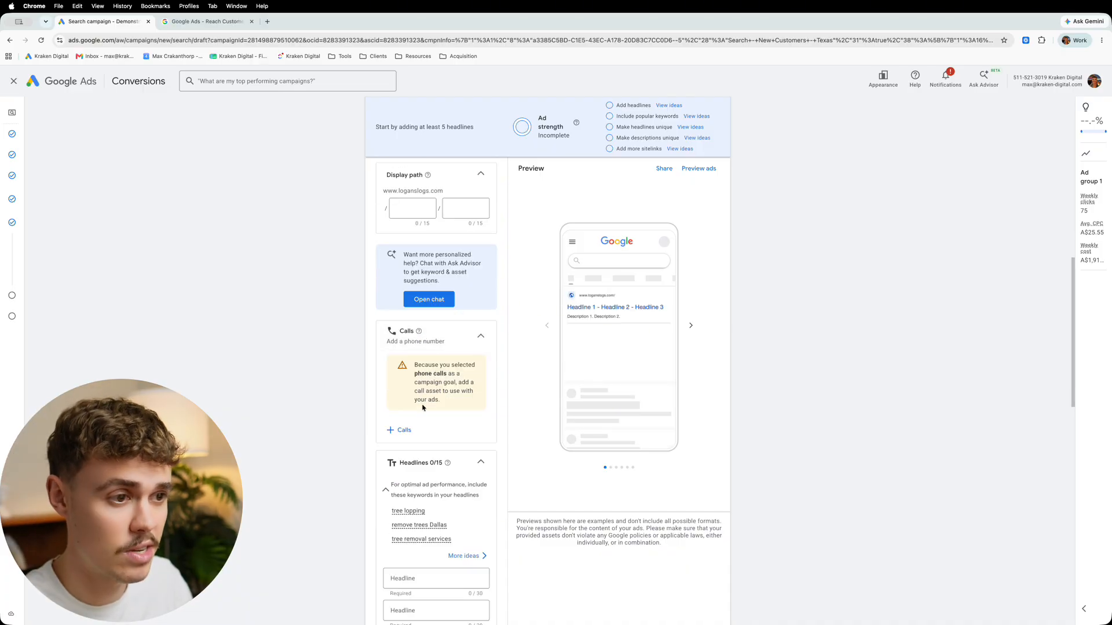
left_click(402, 430)
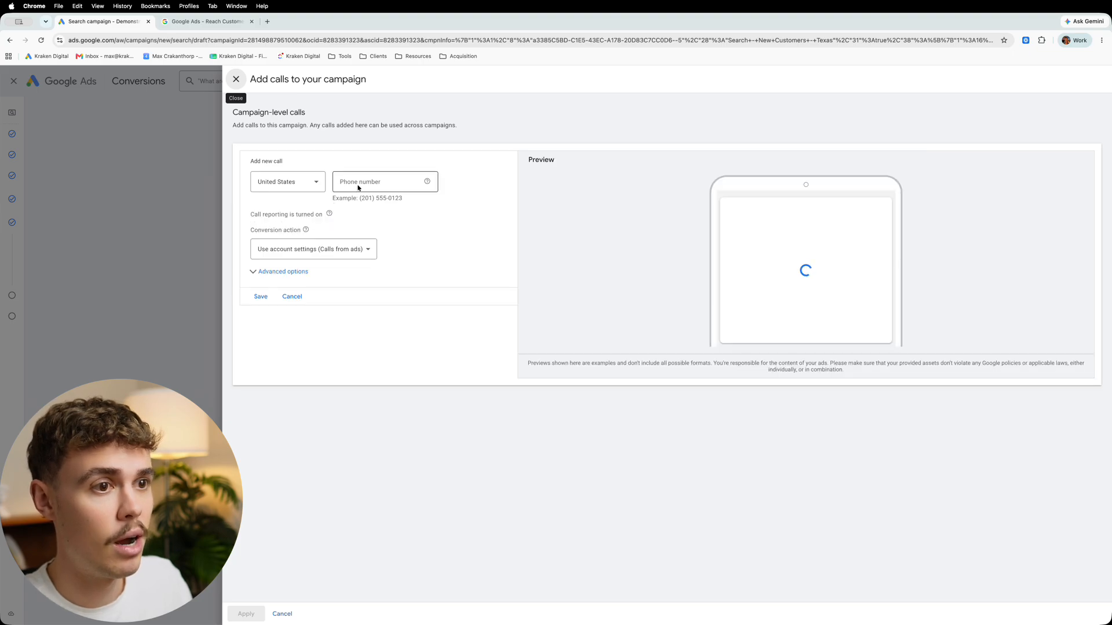
left_click(361, 189)
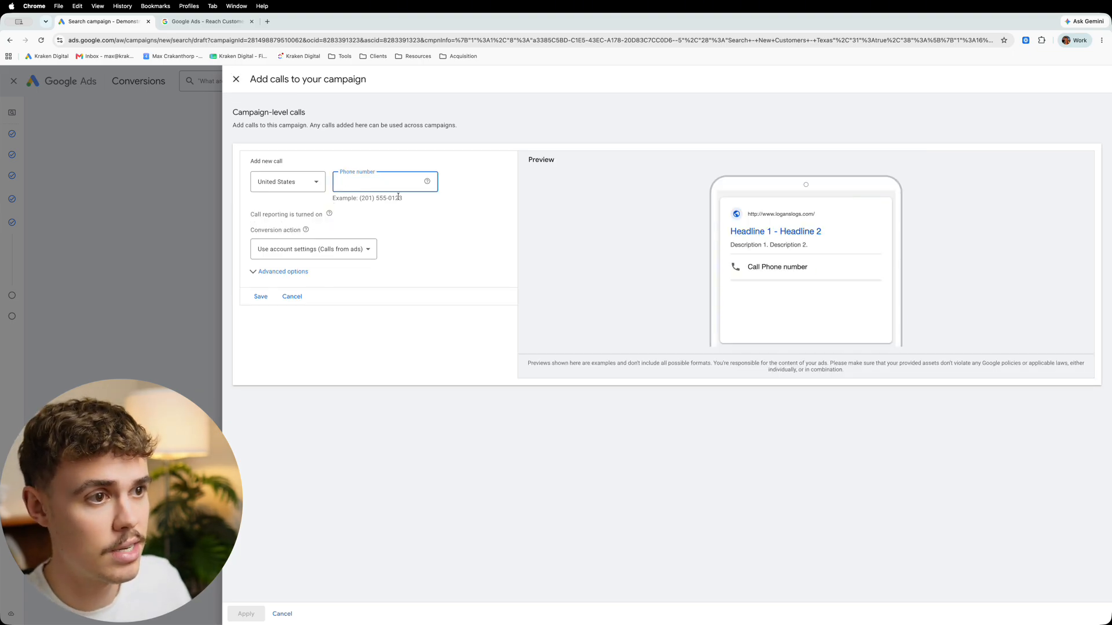
left_click_drag(398, 197, 360, 197)
left_click(365, 187)
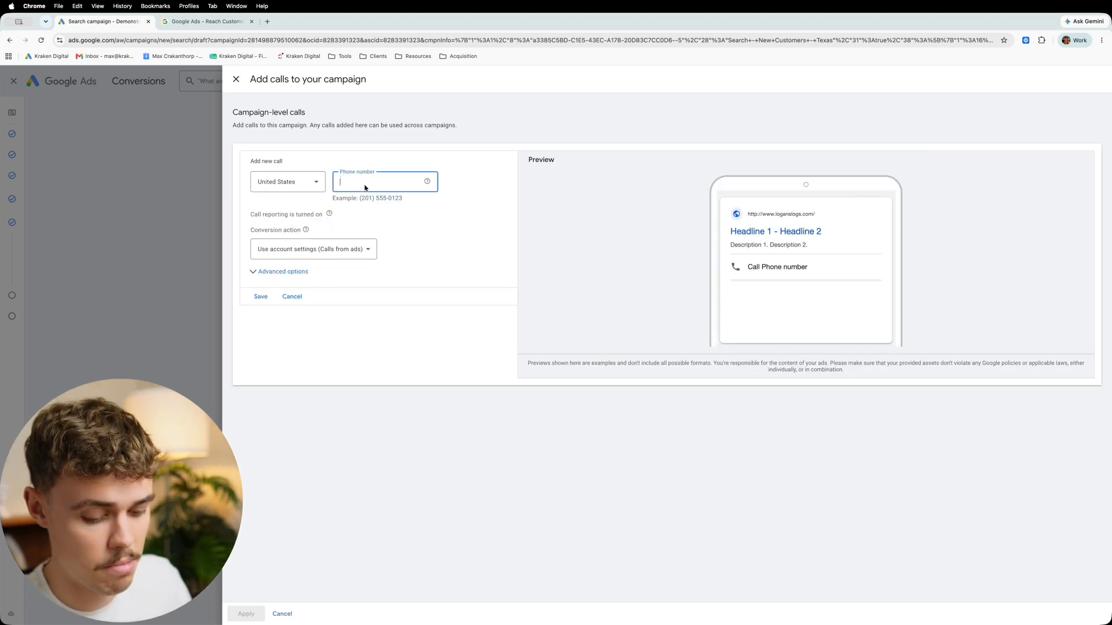
type("wellspoken.me")
left_click(261, 297)
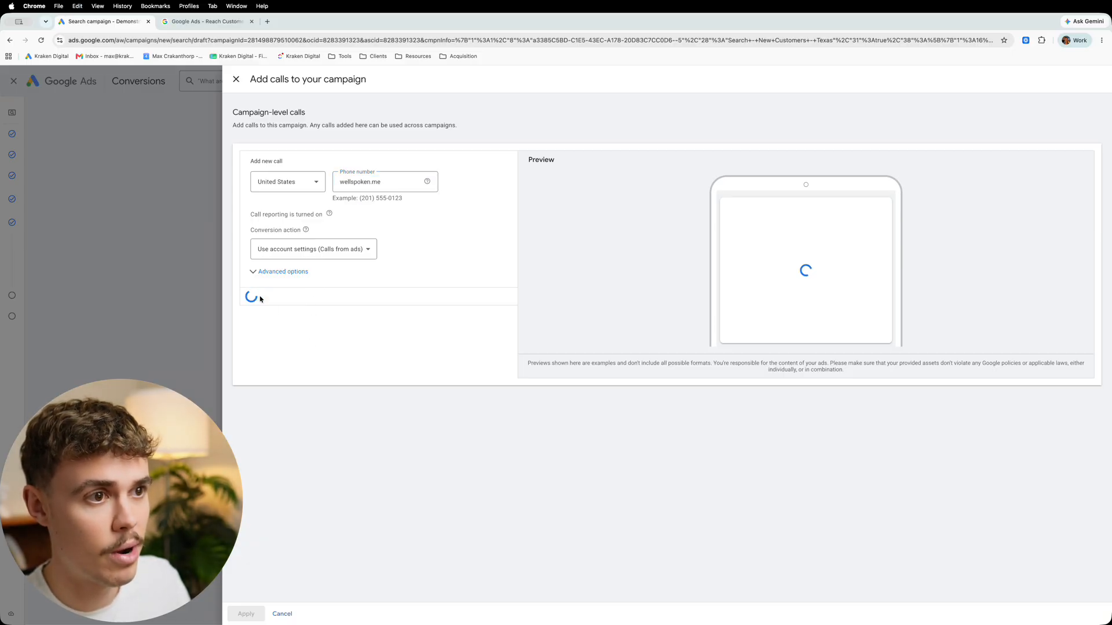
left_click_drag(384, 183, 337, 183)
key("BackSpace")
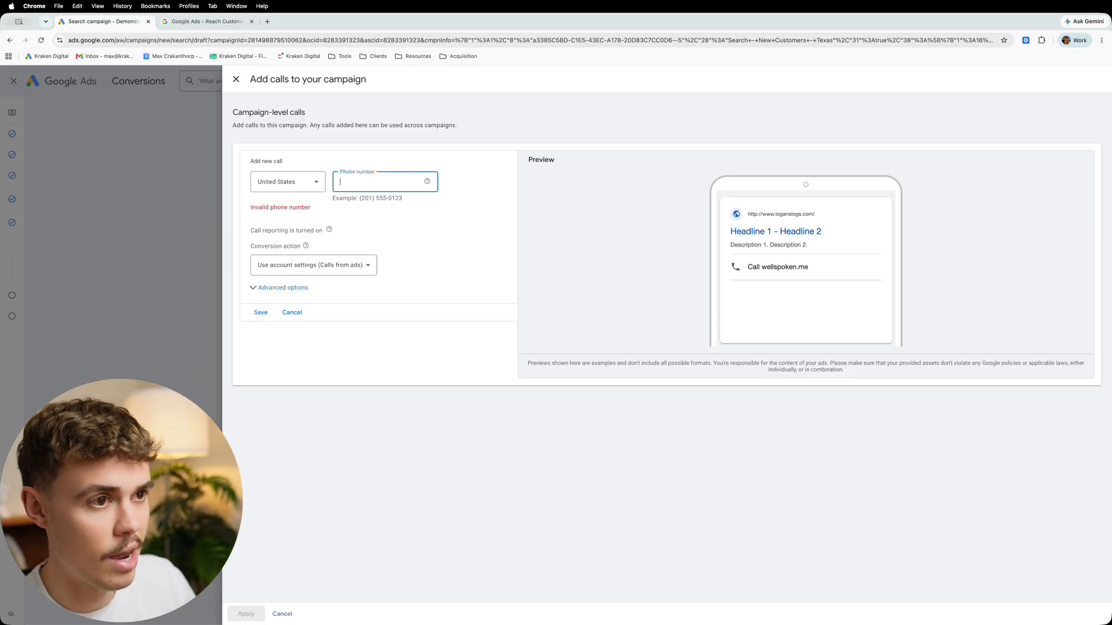
- Copy the example phone number into the new call asset, save it and apply it to the campaign
left_click_drag(403, 198, 360, 199)
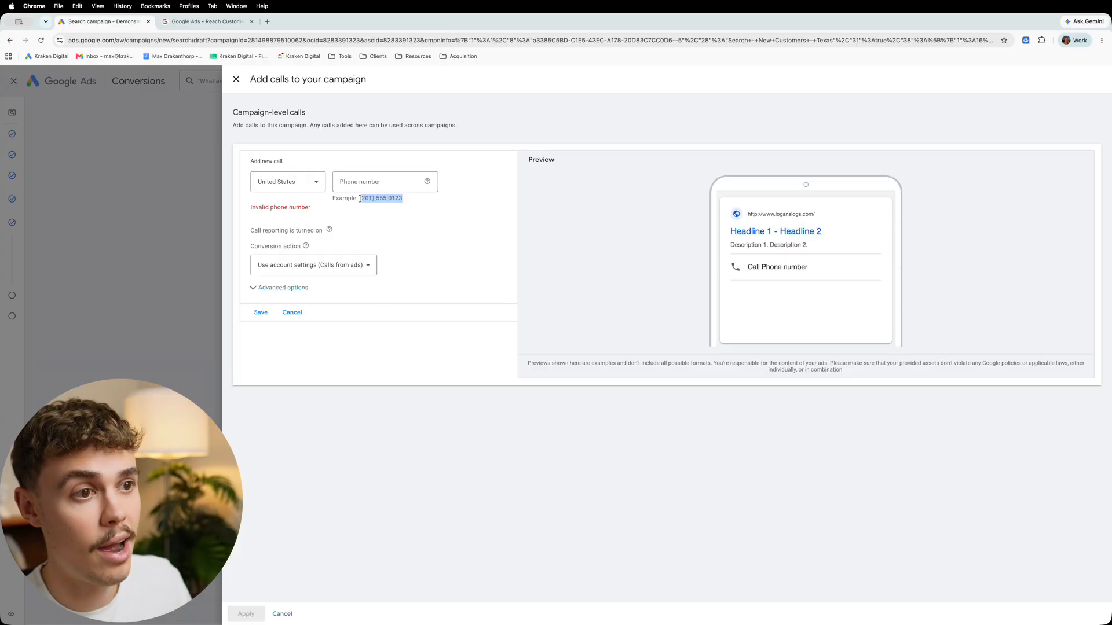
key("super+c")
left_click(360, 183)
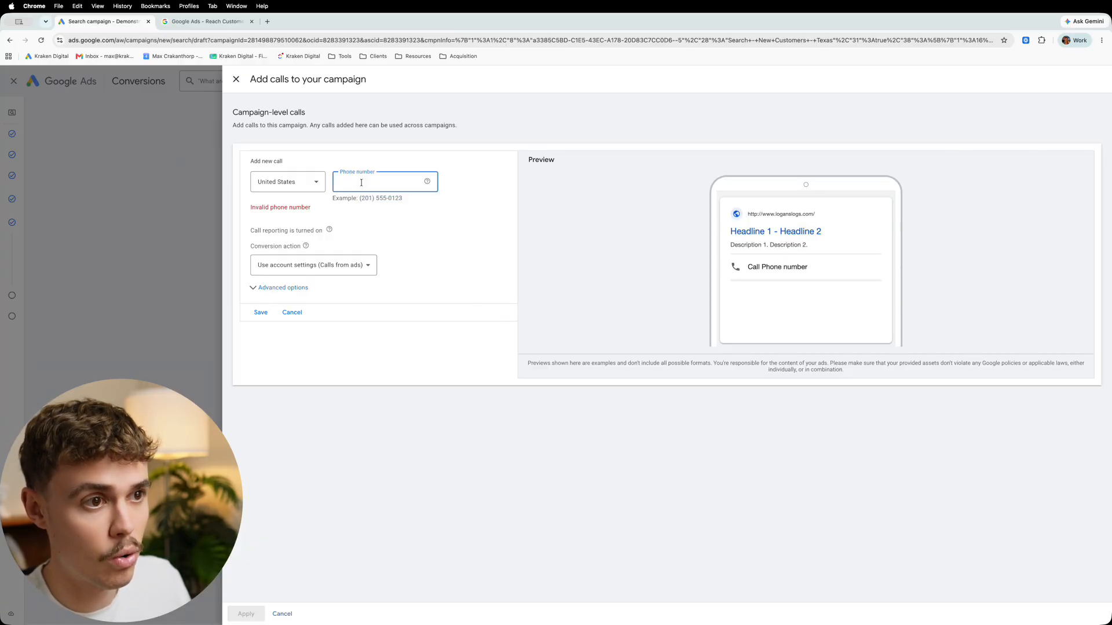
key("super+v")
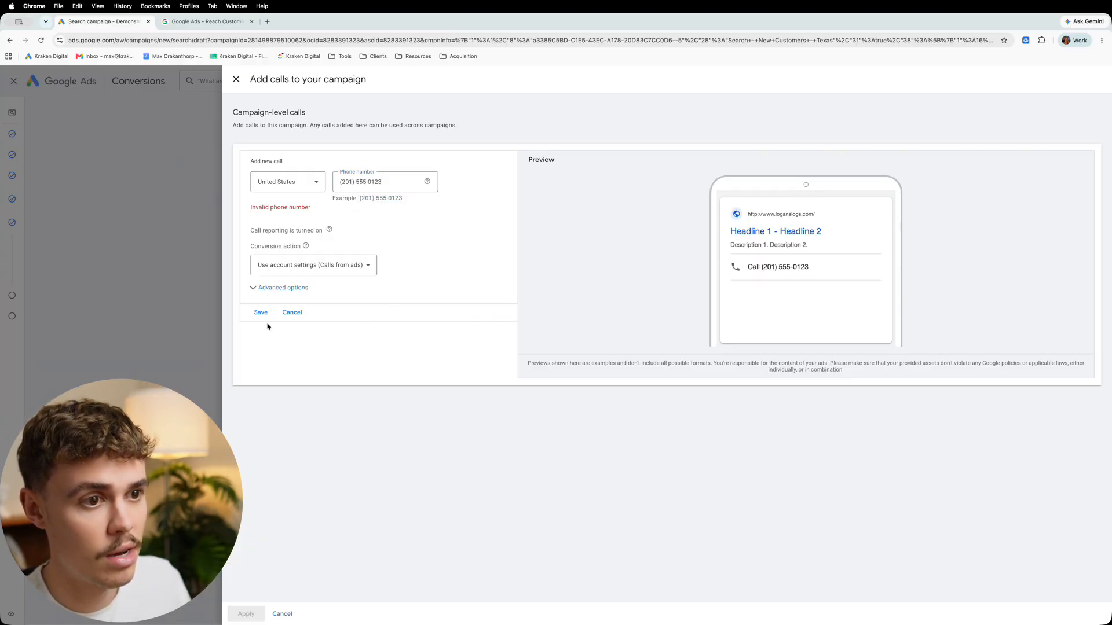
left_click(257, 312)
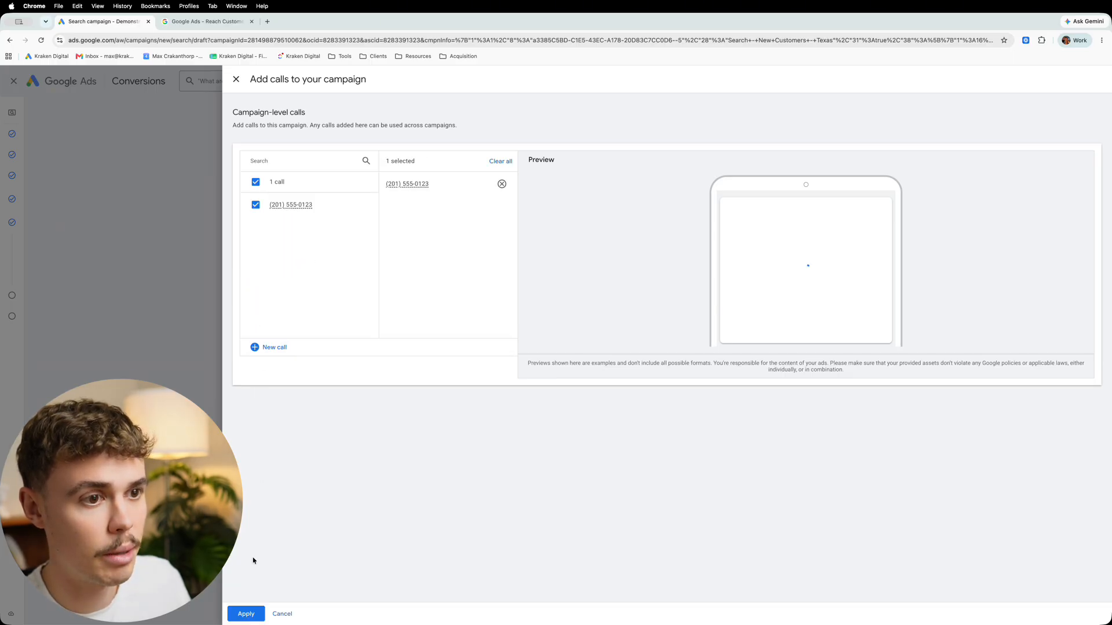
left_click(246, 613)
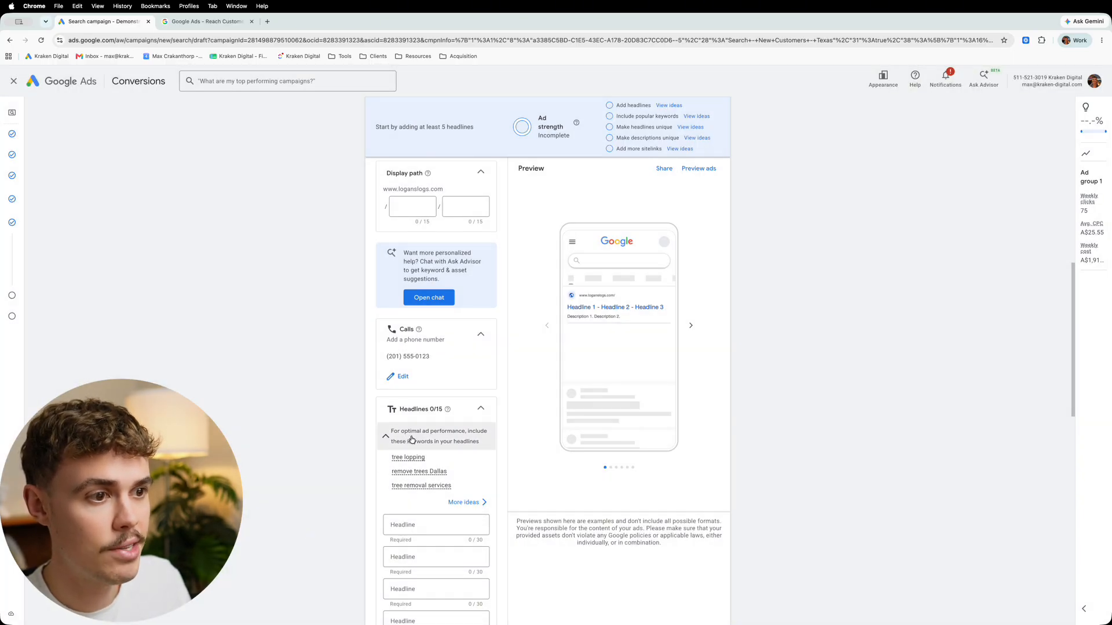
- Enter "Tree Lopping Fort Worth" as the ad's first headline
scroll(407, 443, "down", 3)
left_click(427, 423)
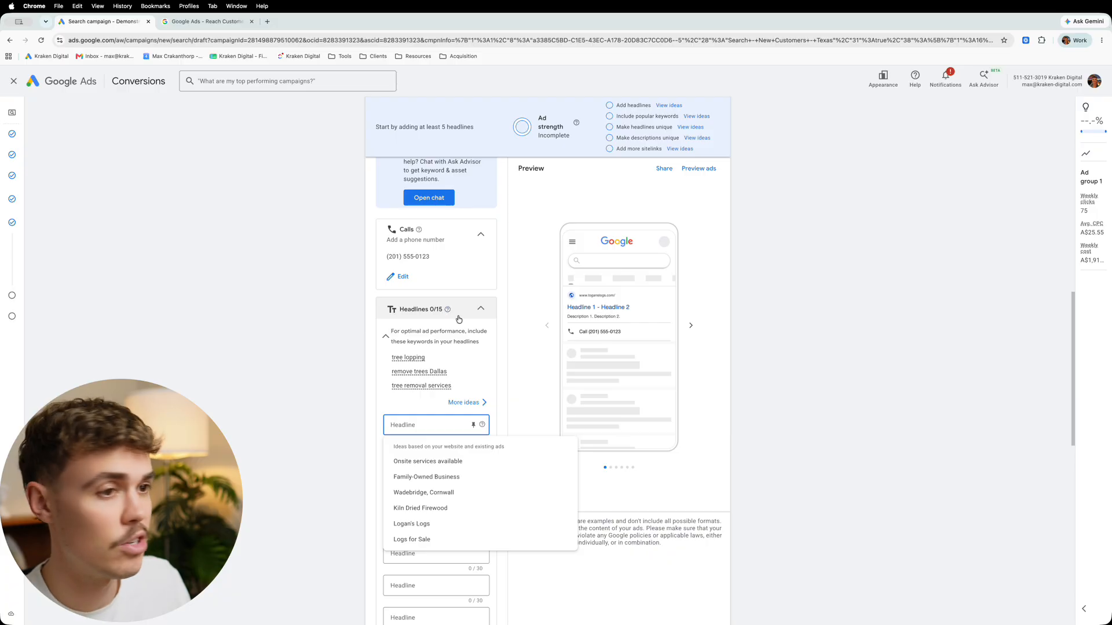
scroll(457, 318, "down", 5)
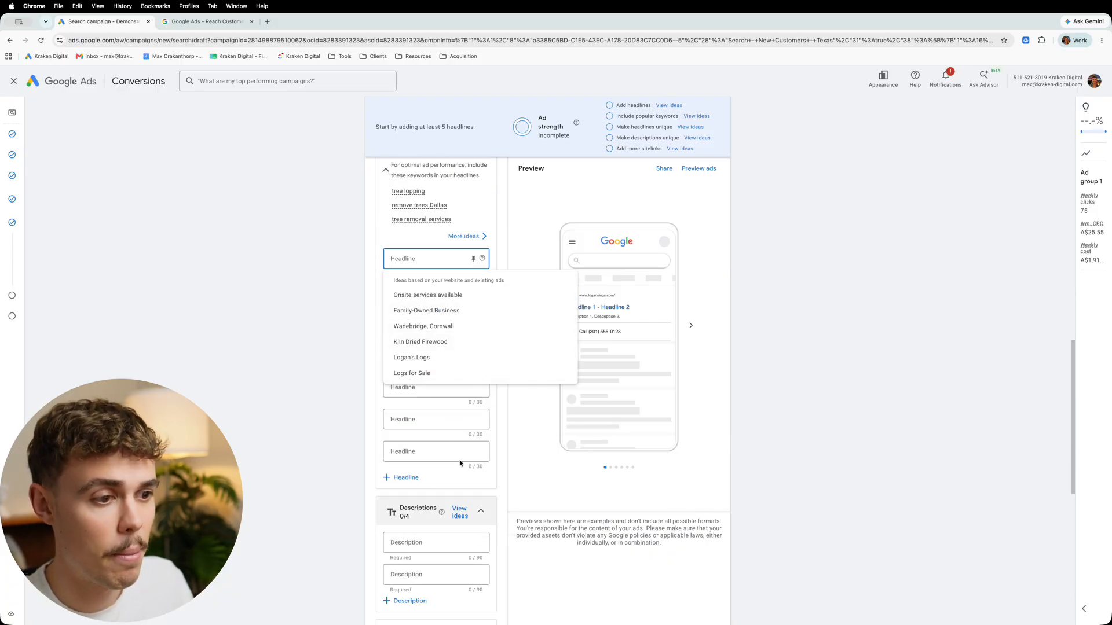
scroll(449, 401, "up", 5)
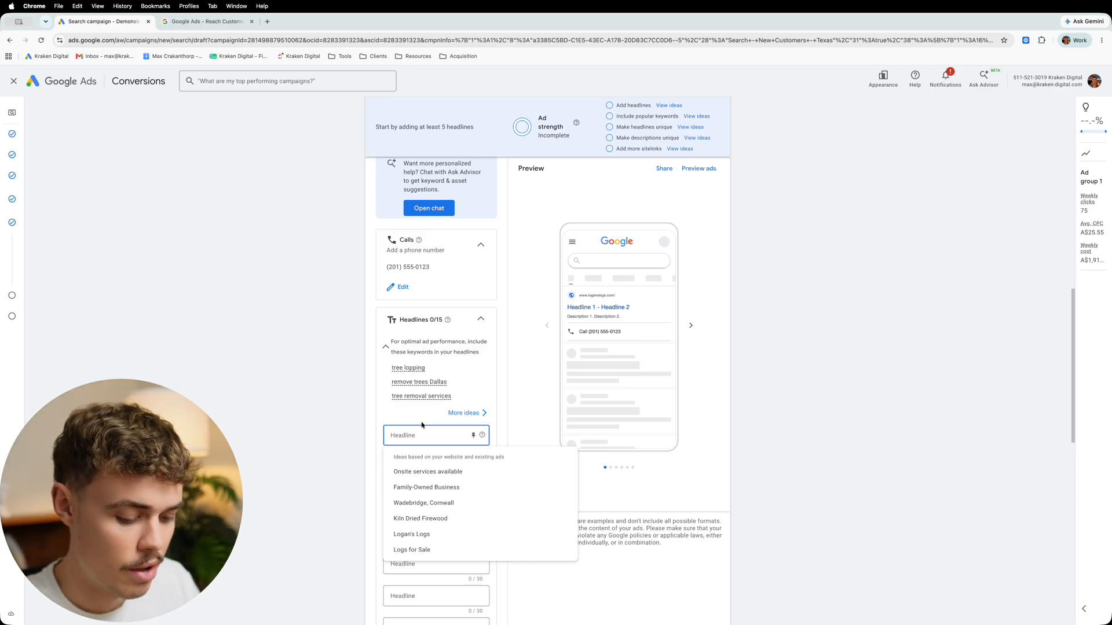
type("Tree L")
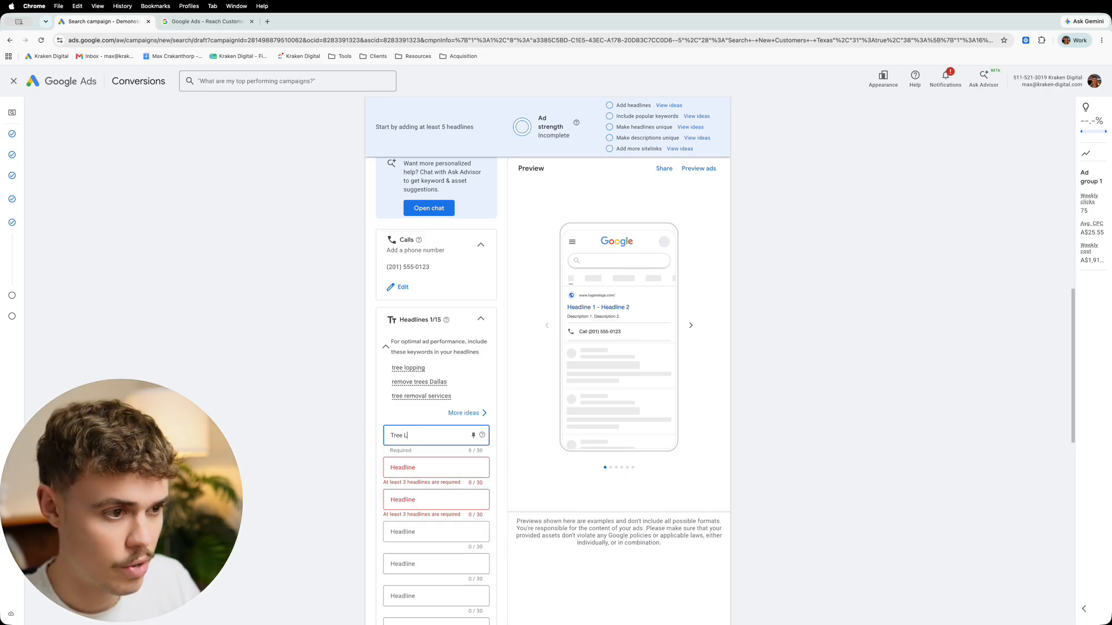
type("opping Texas")
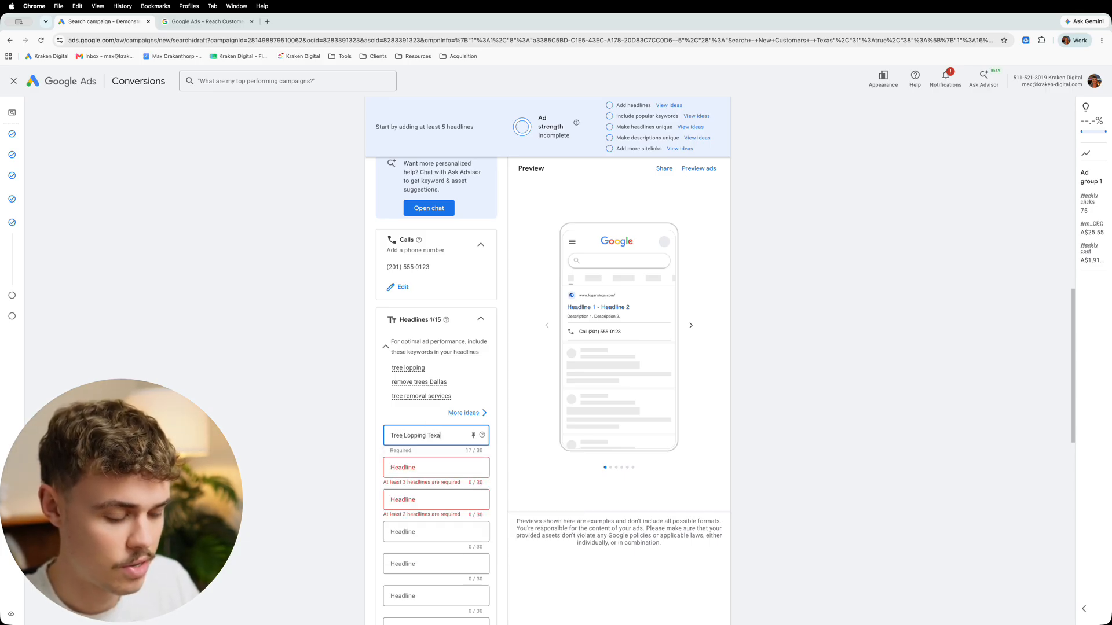
double_click(428, 436)
type("Fo")
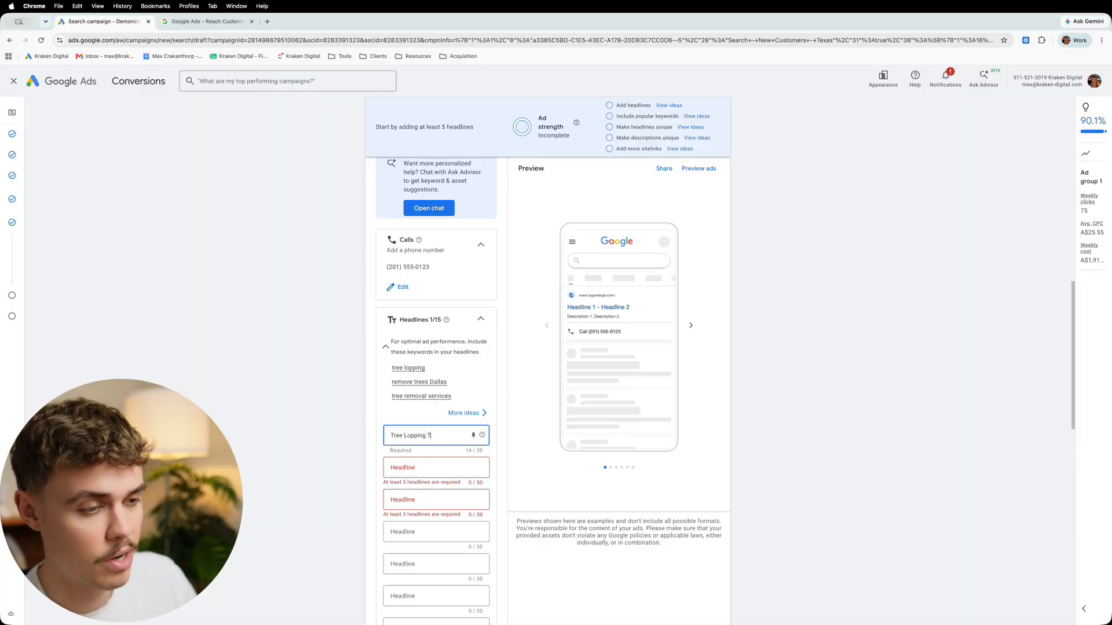
type("rt Wor")
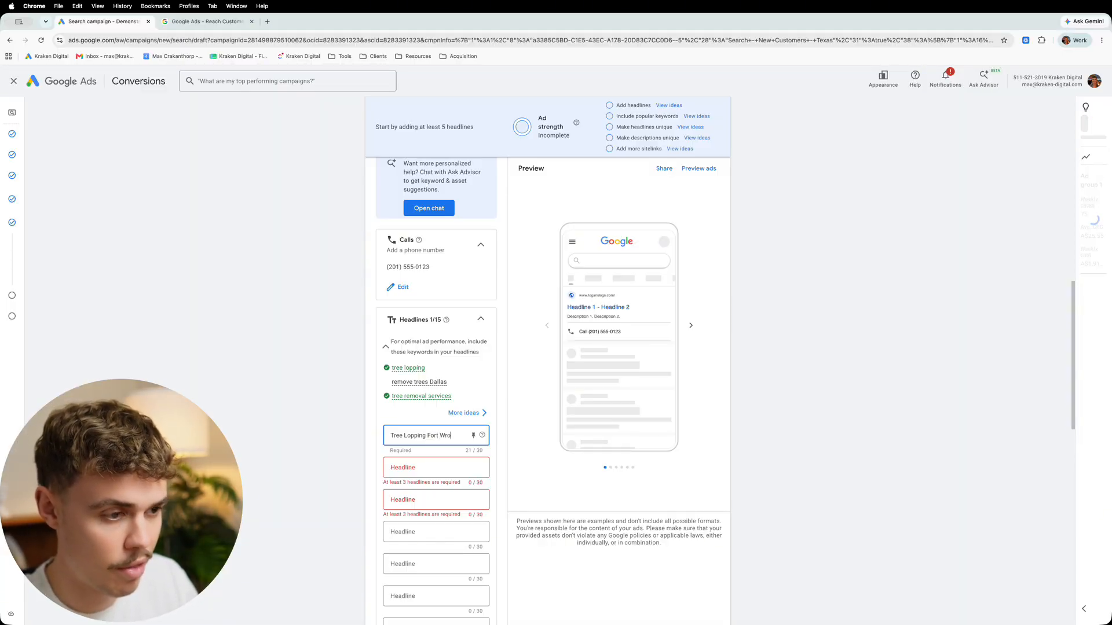
type("th")
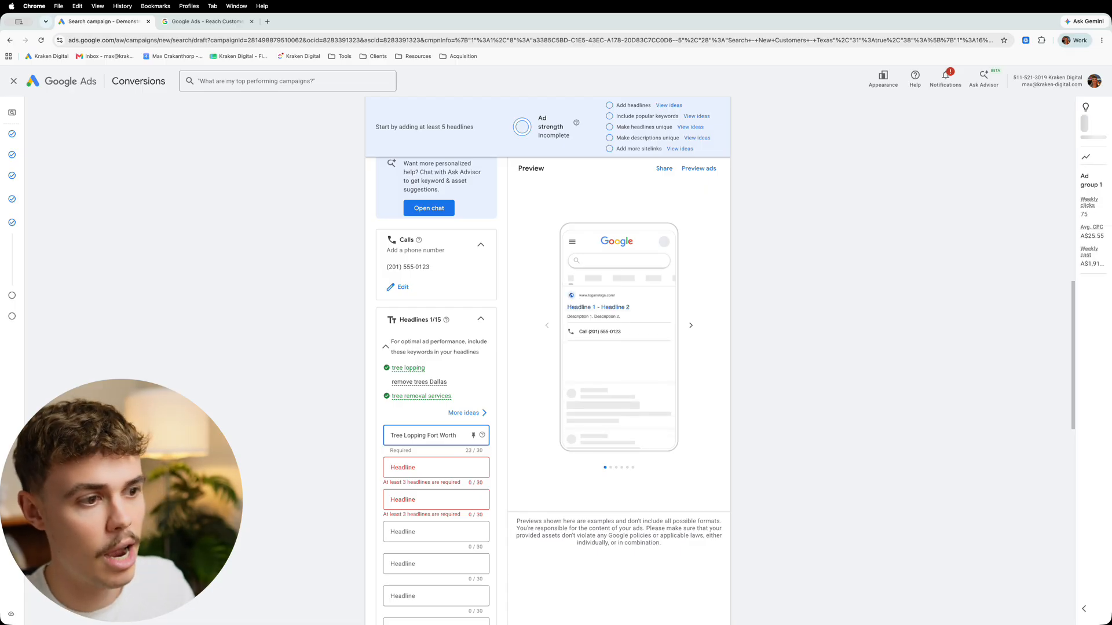
- Enter "Trusted By 1000+ Happy Customers" as the ad's second headline
left_click(437, 461)
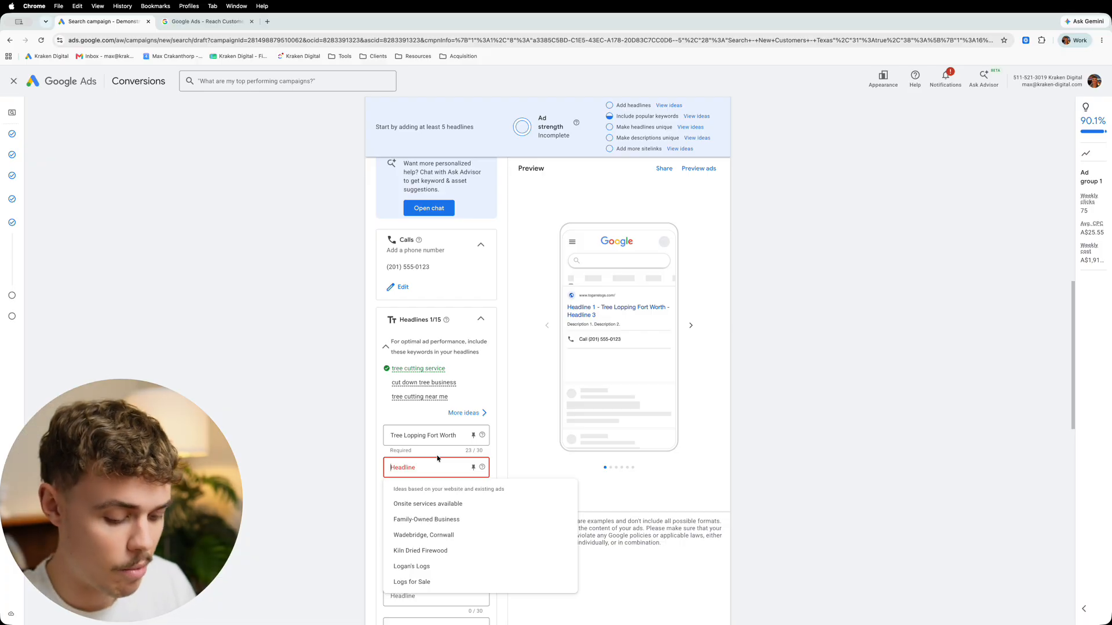
type("Trusted")
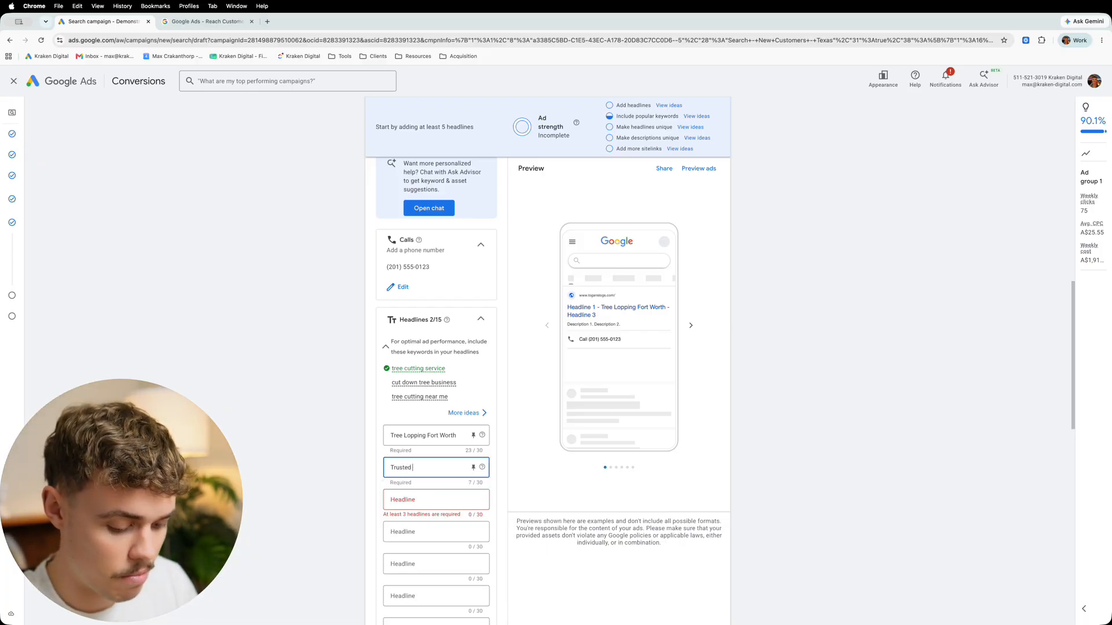
type(" By 1000+")
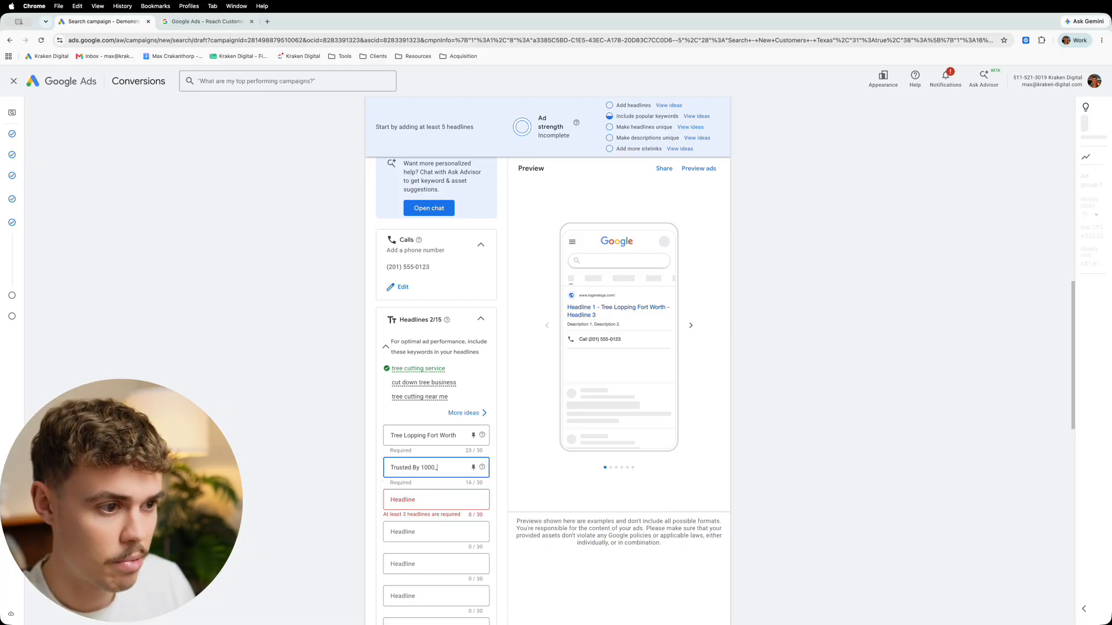
type(" Happ")
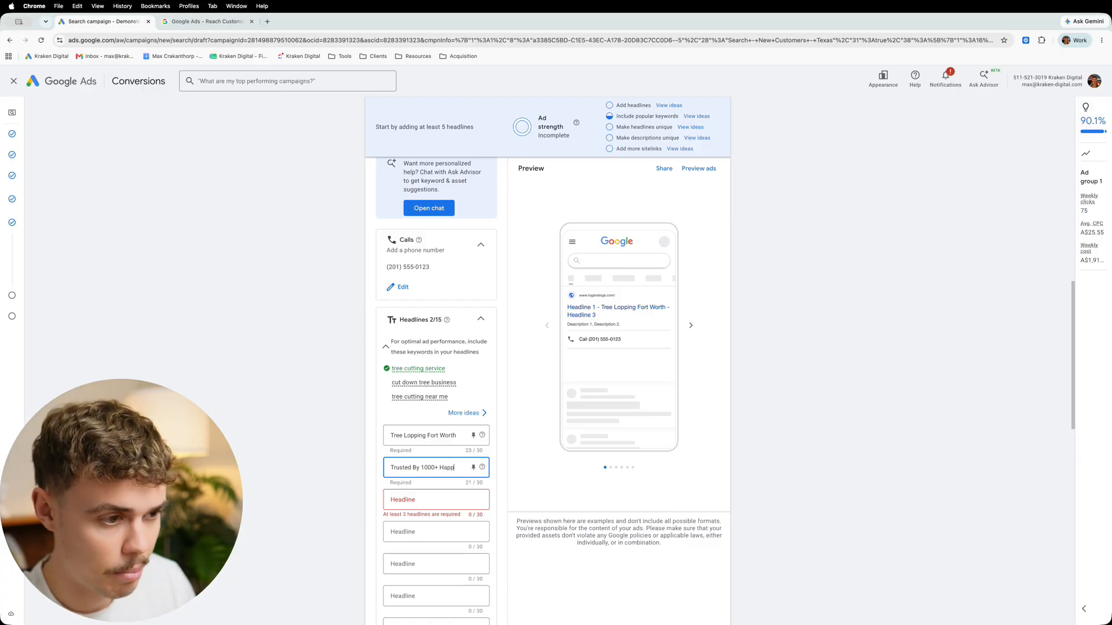
type("y Customers")
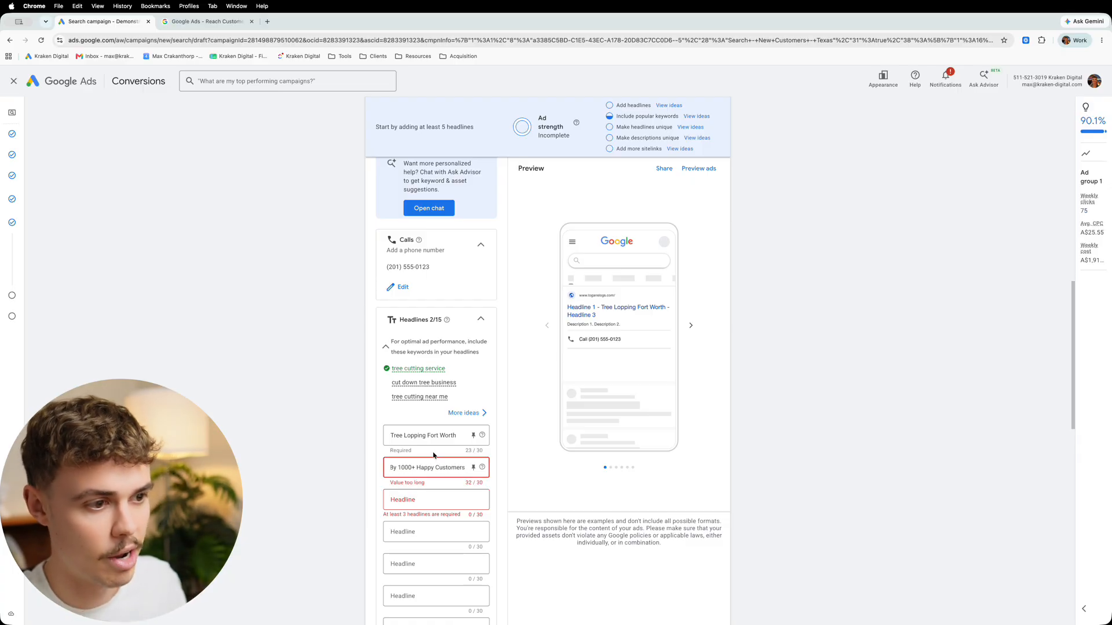
- Shorten the second headline by removing "Trusted By" and reword it as "Over 1200 Happy Customers"
left_click_drag(434, 468, 352, 468)
left_click(417, 468)
key("BackSpace")
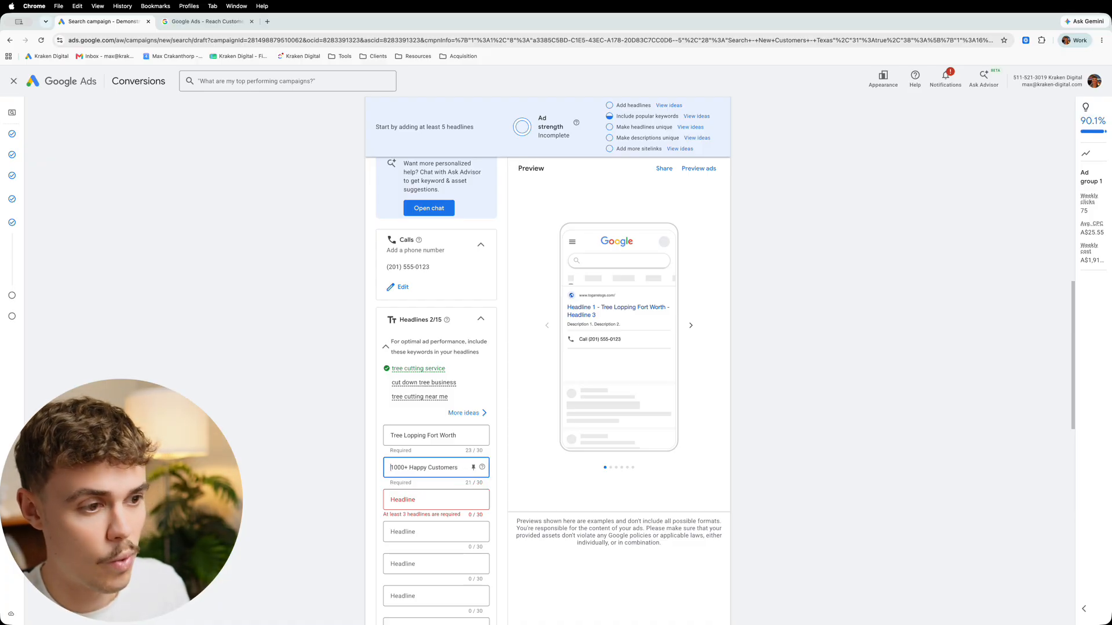
left_click(460, 471)
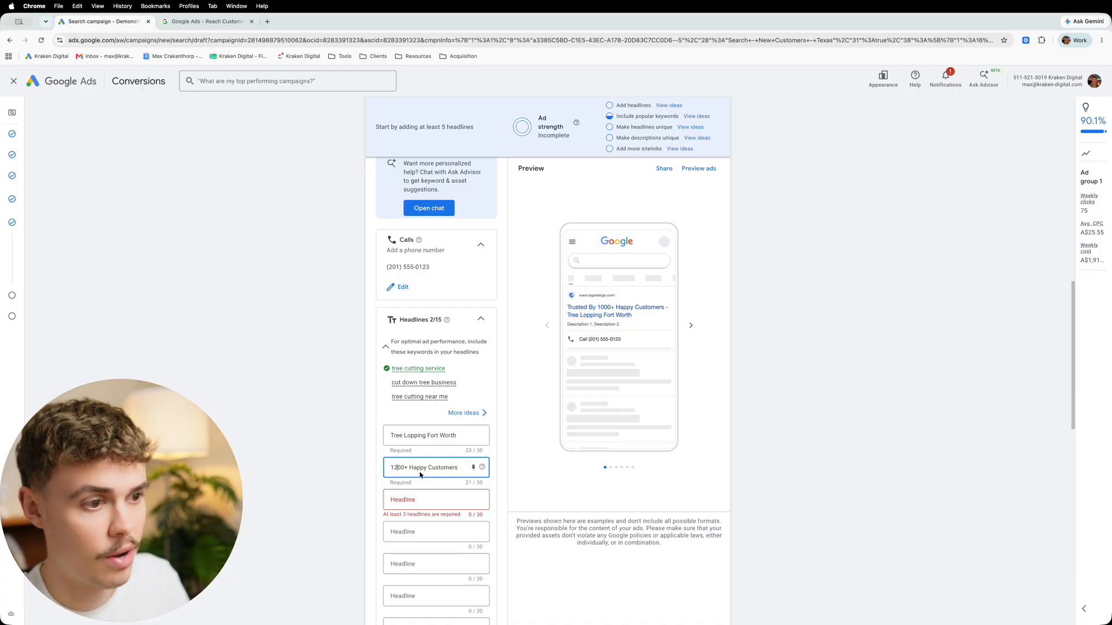
left_click_drag(409, 468, 374, 472)
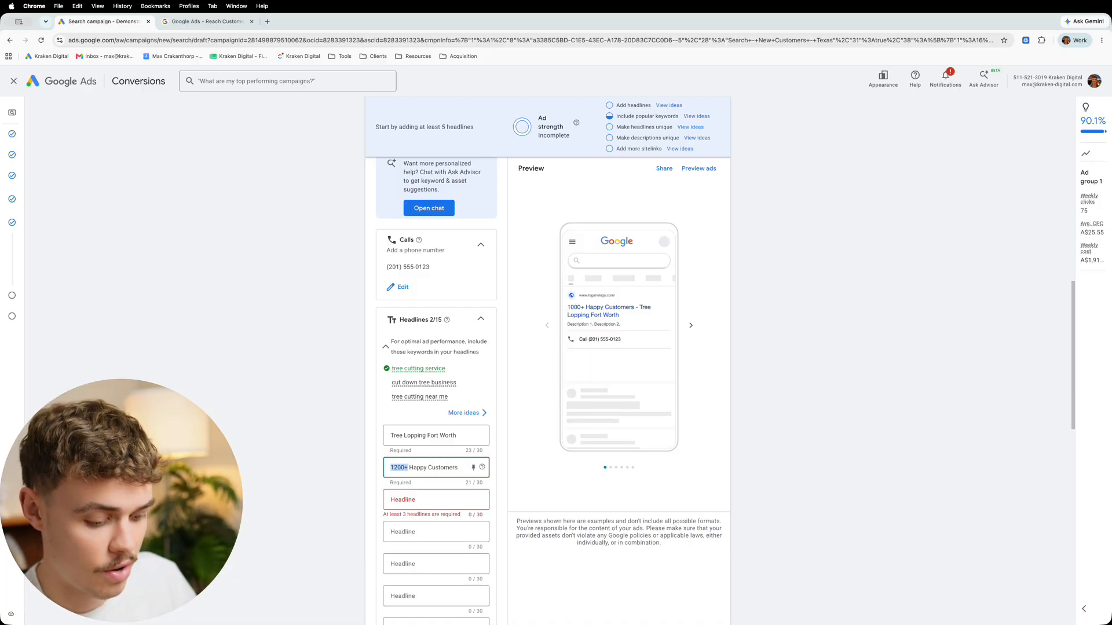
type("Over 1200")
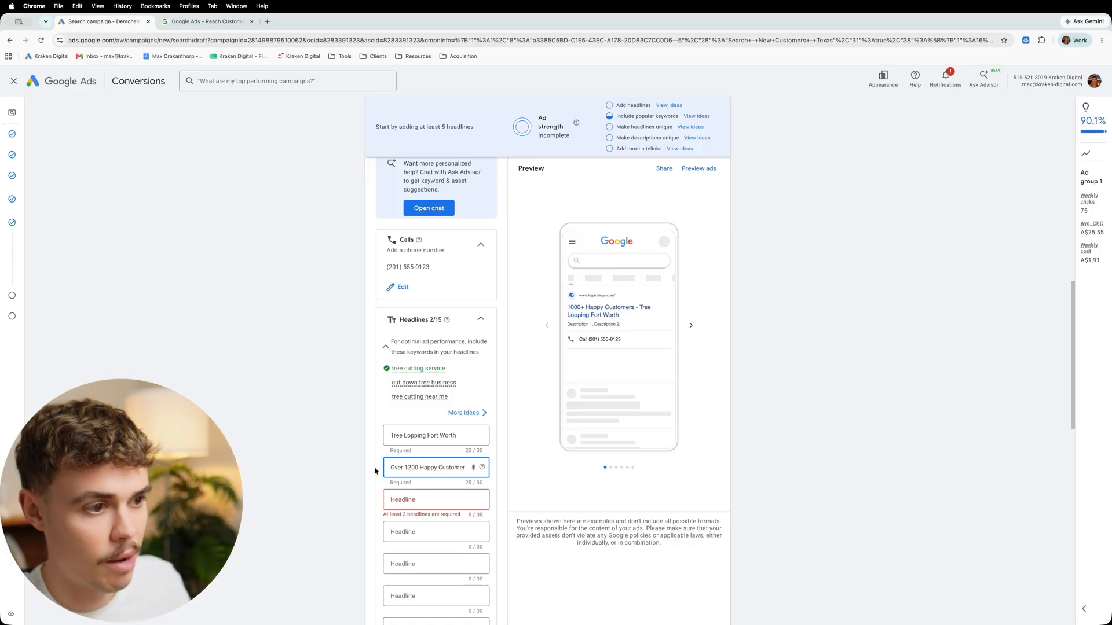
- Highlight "Over 1200" in the second headline to review the specific number used in its wording
left_click_drag(421, 468, 382, 468)
left_click(429, 499)
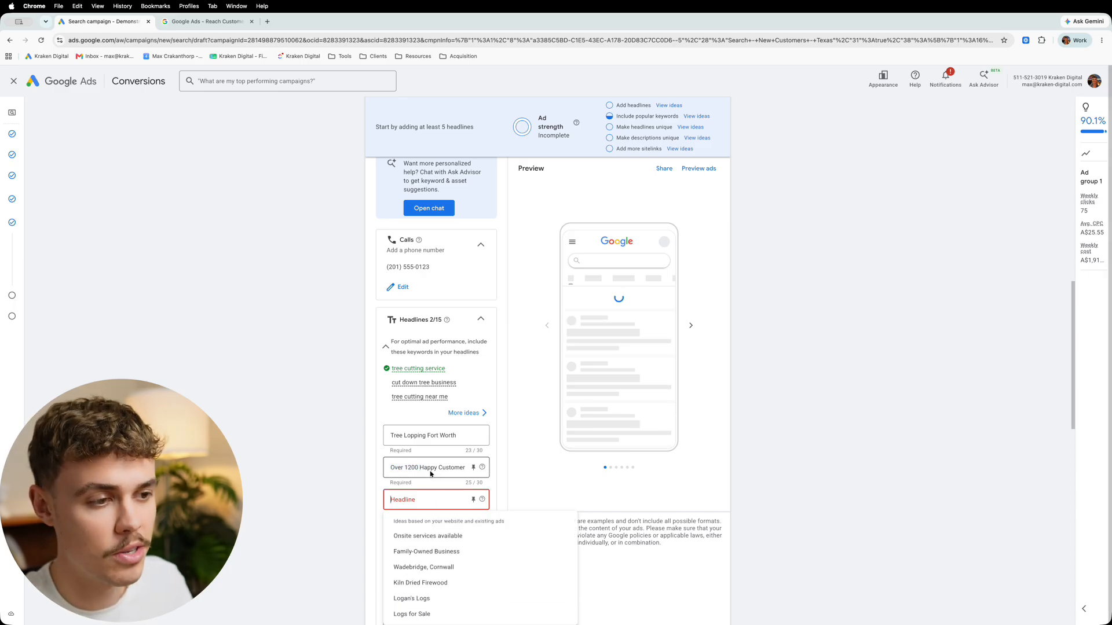
left_click(431, 474)
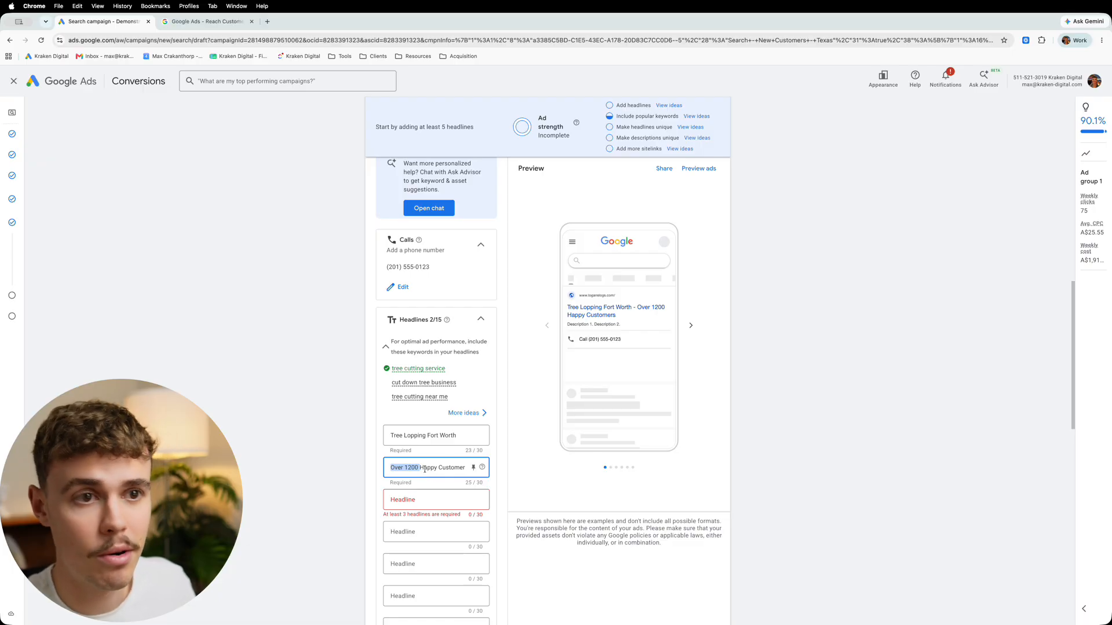
left_click(427, 469)
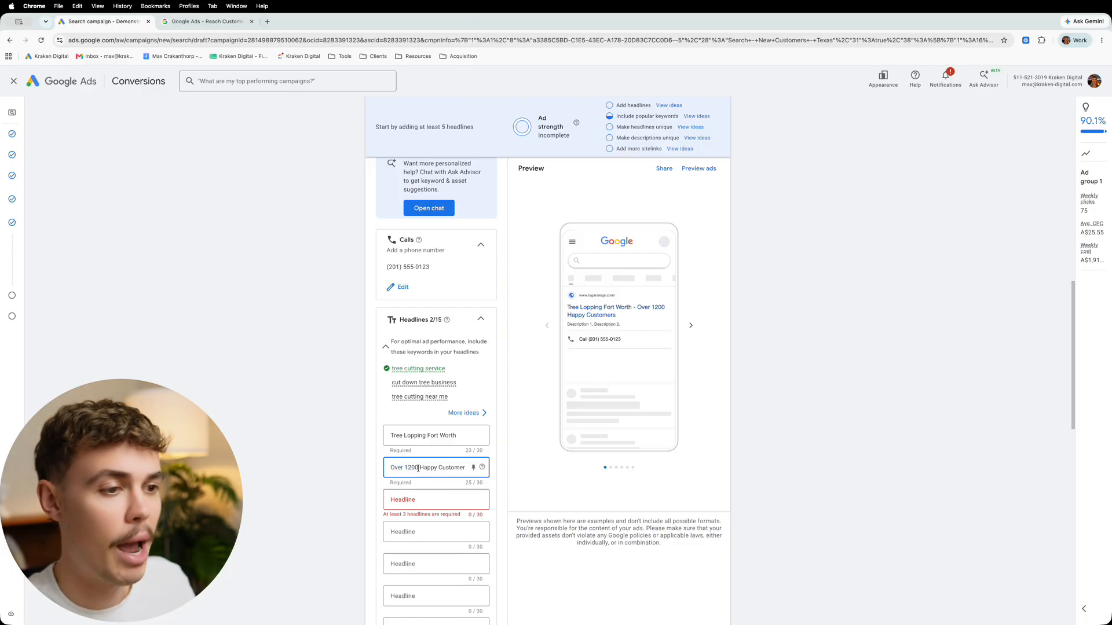
- Try "Get Rid Of That Ugly Tree" as the ad's third headline
left_click(407, 497)
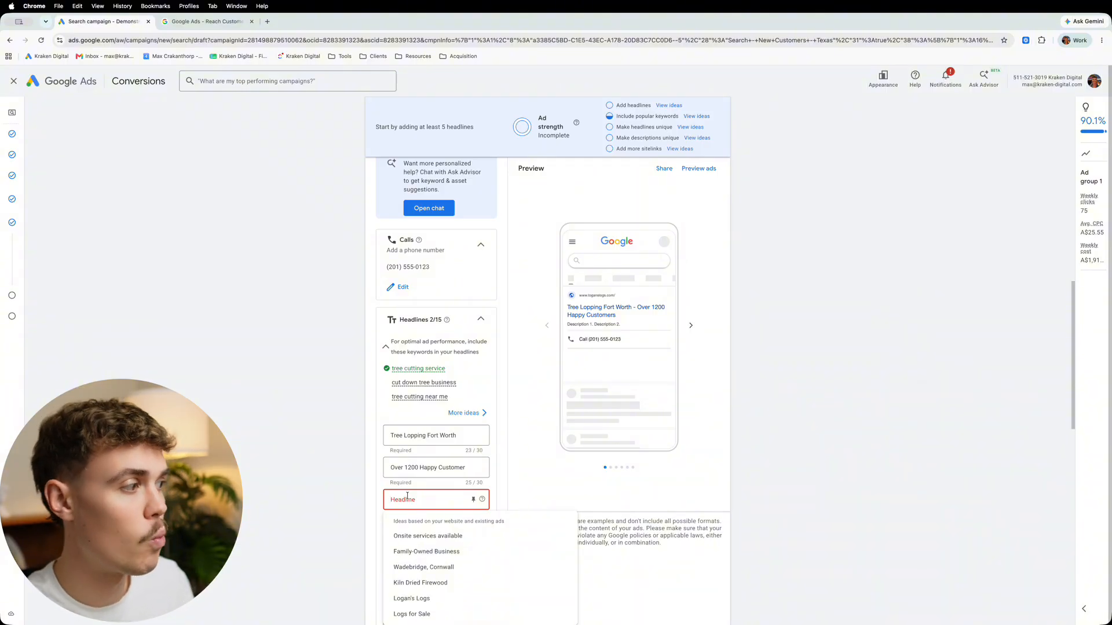
scroll(413, 496, "down", 1)
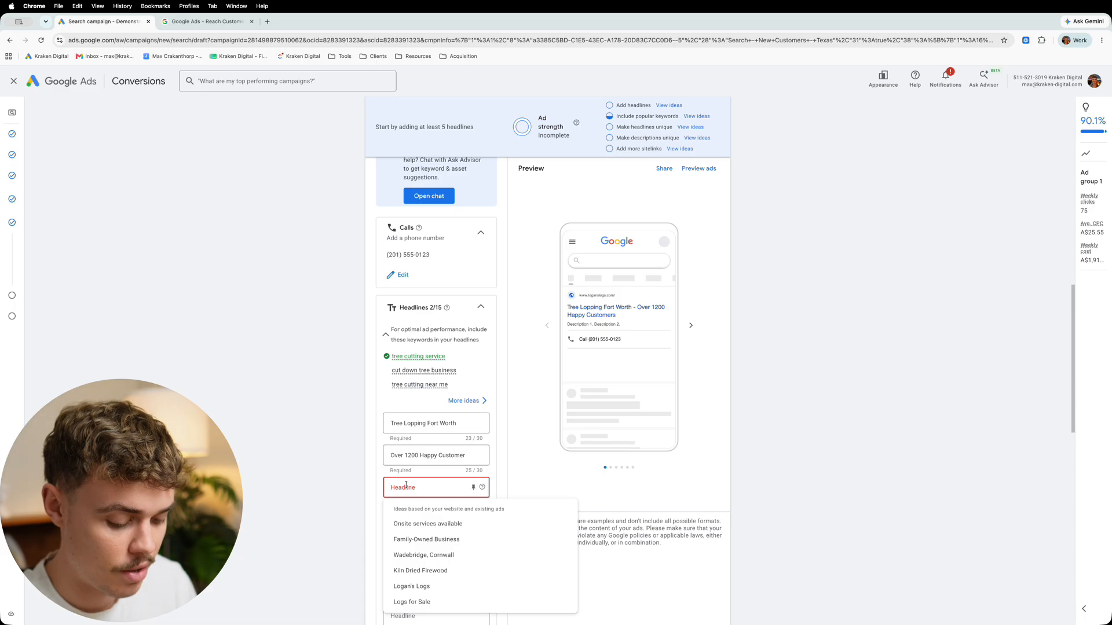
type("R")
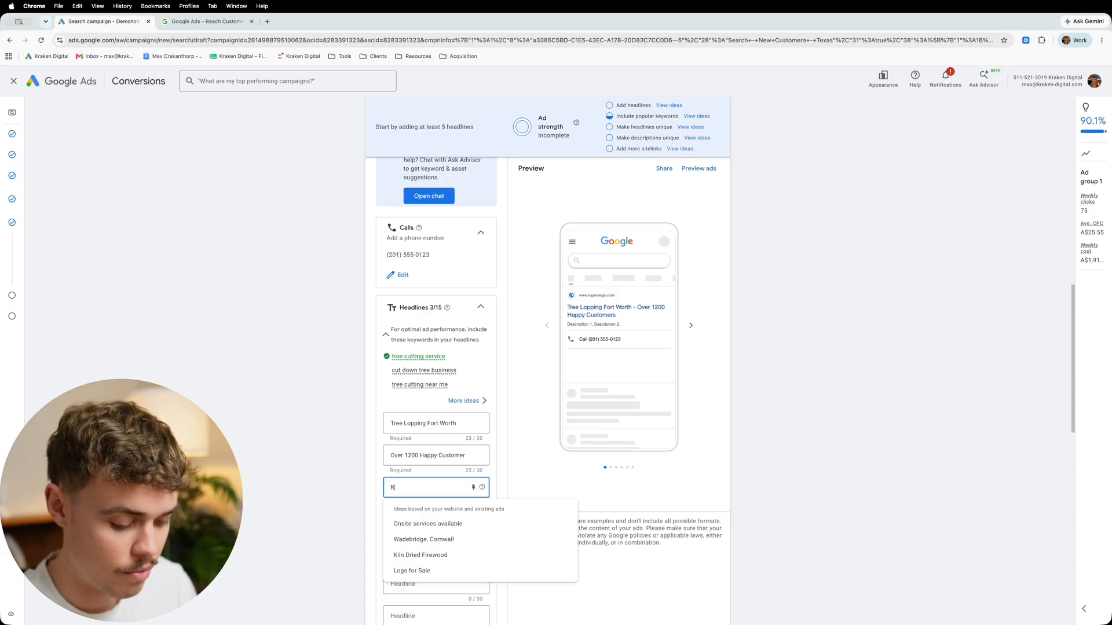
key("BackSpace")
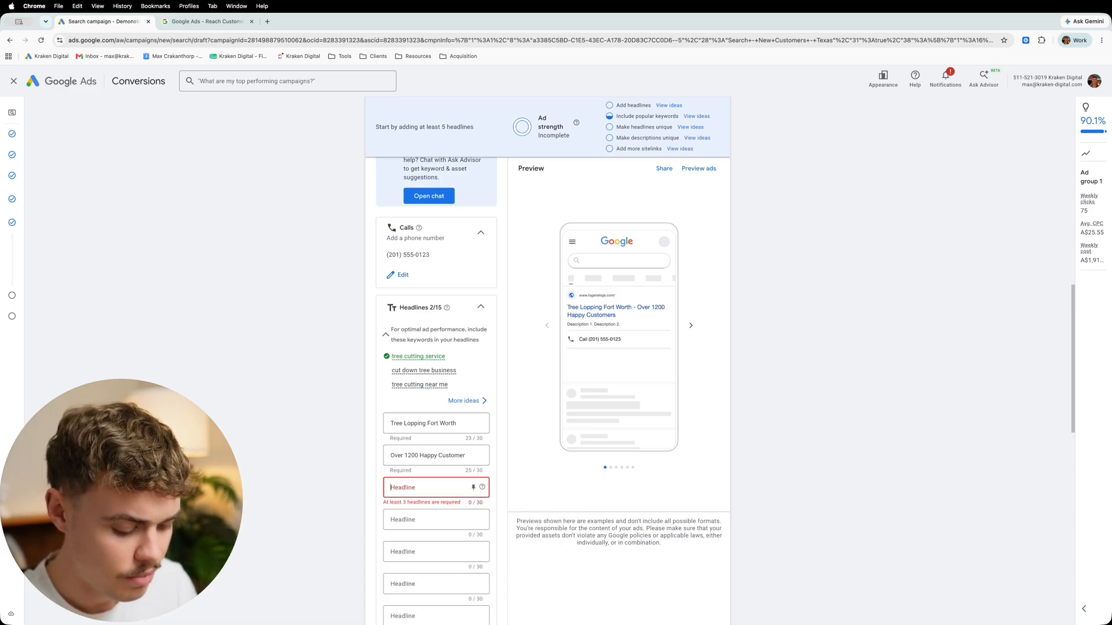
type("Get Ri")
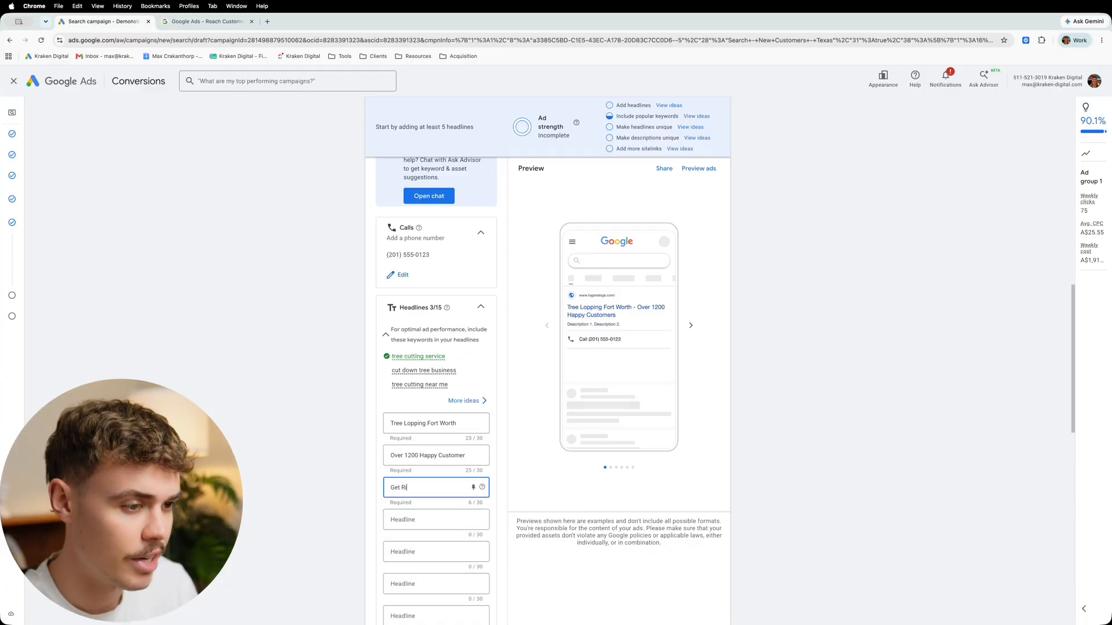
type("d Of")
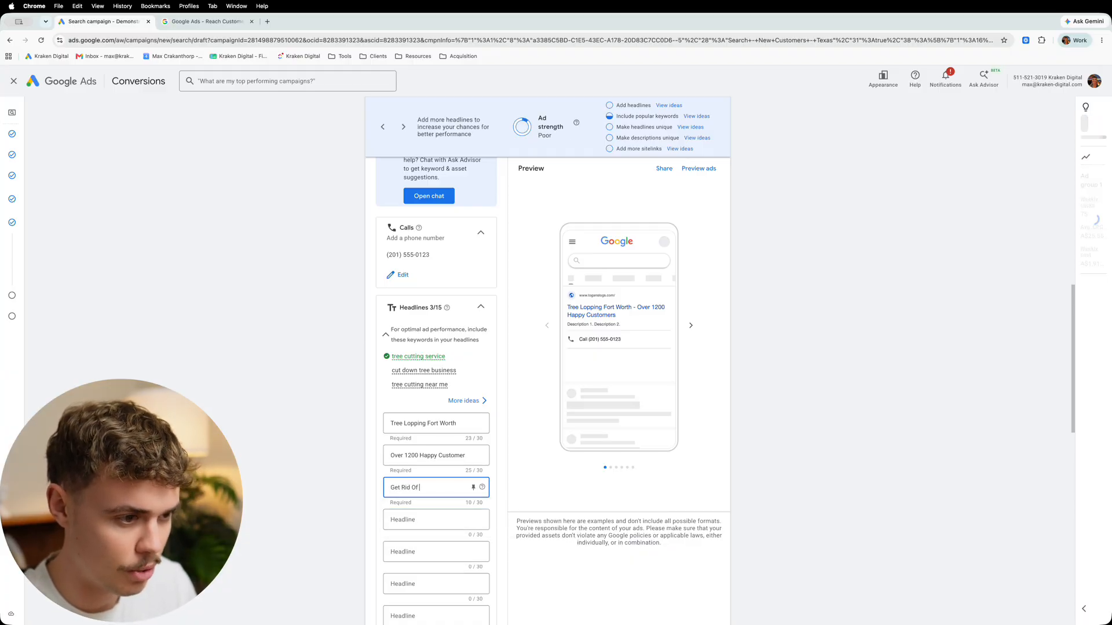
type(" That UglY")
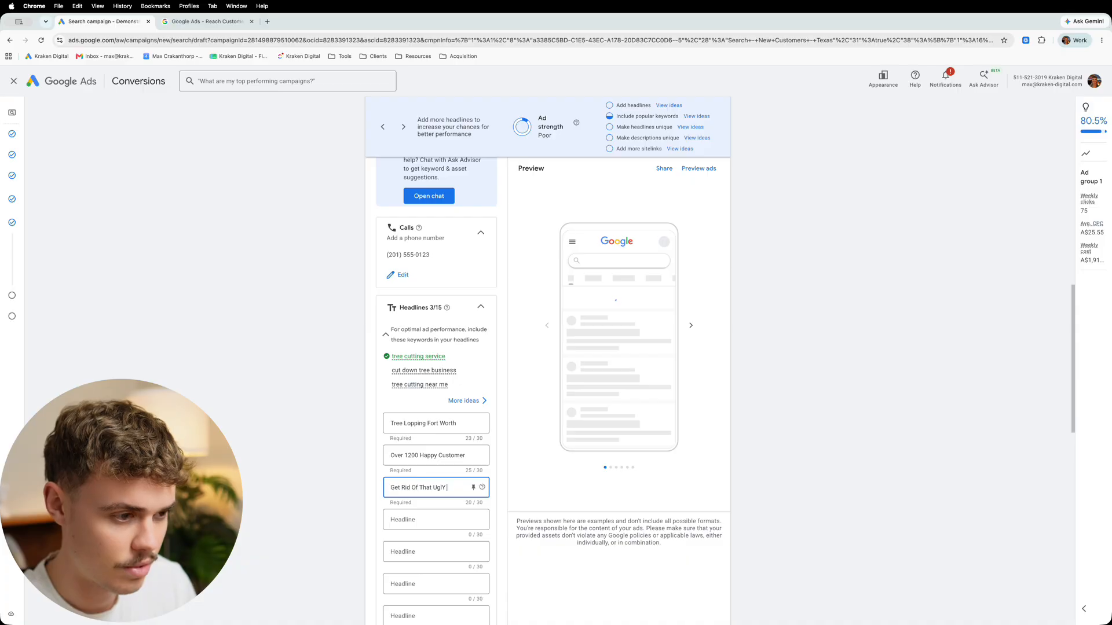
key("BackSpace")
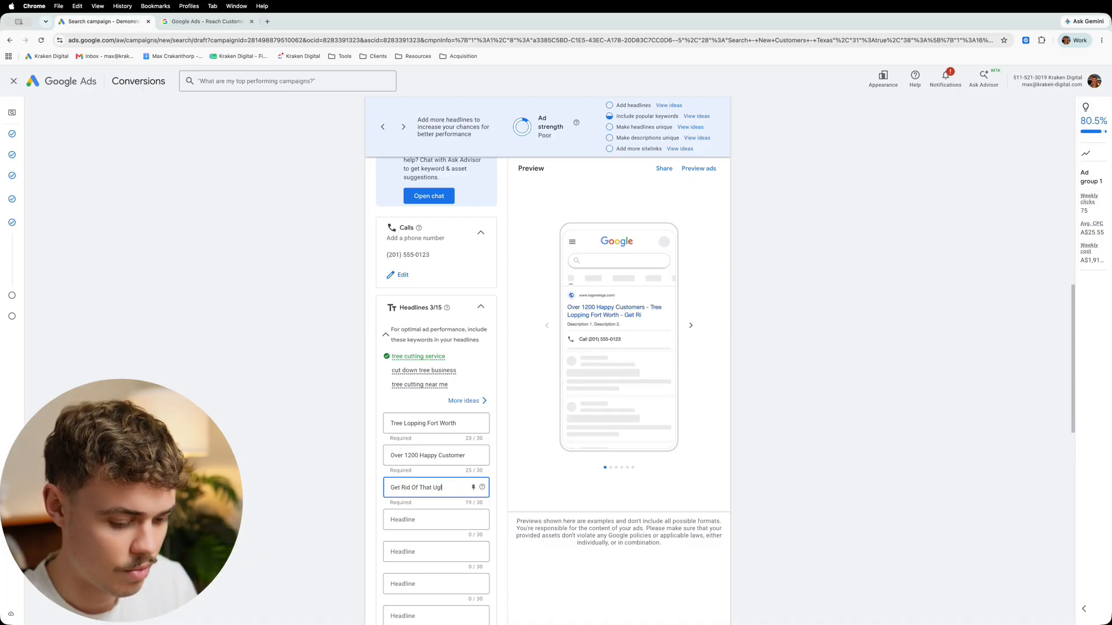
type("y Tree")
- Try the shorter wording "Ugly Tree Removal" for the third headline
triple_click(411, 488)
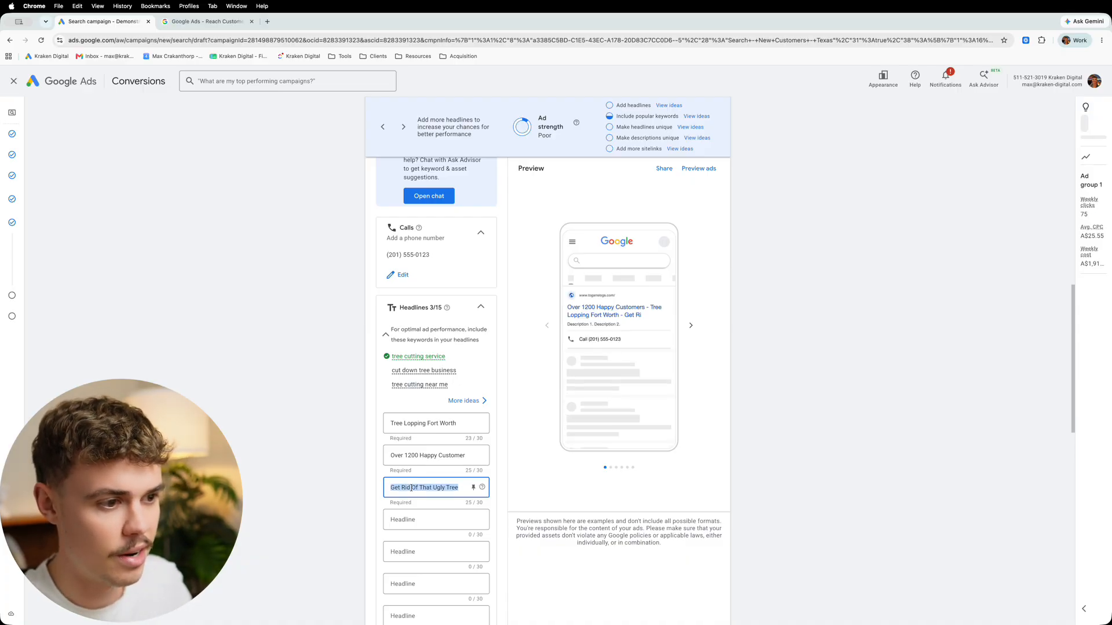
type("Ugly Tre")
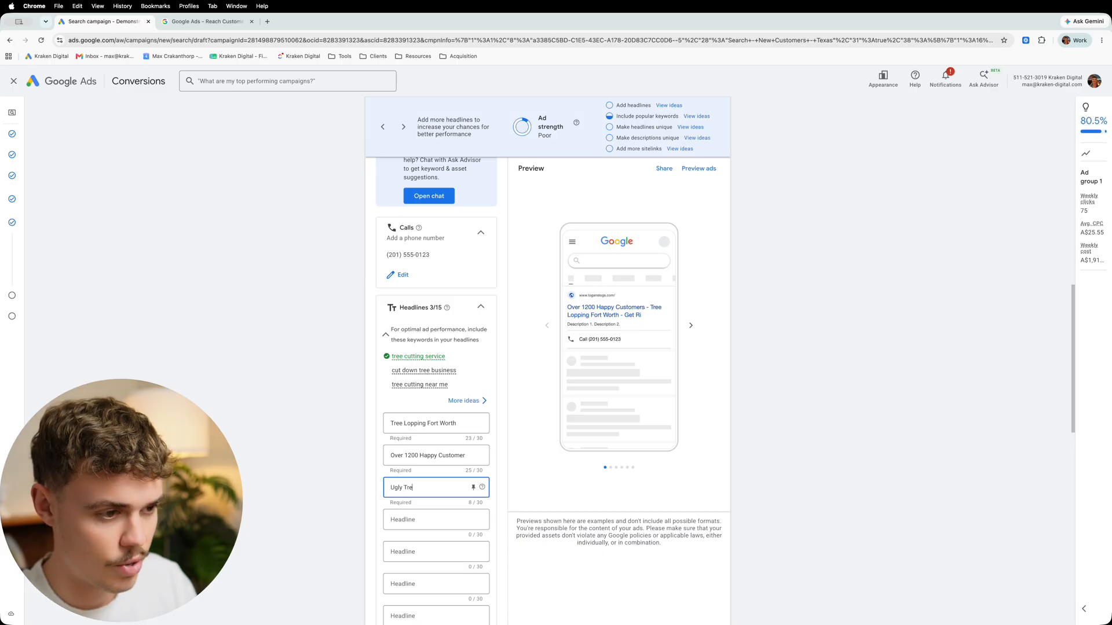
type("e Remo")
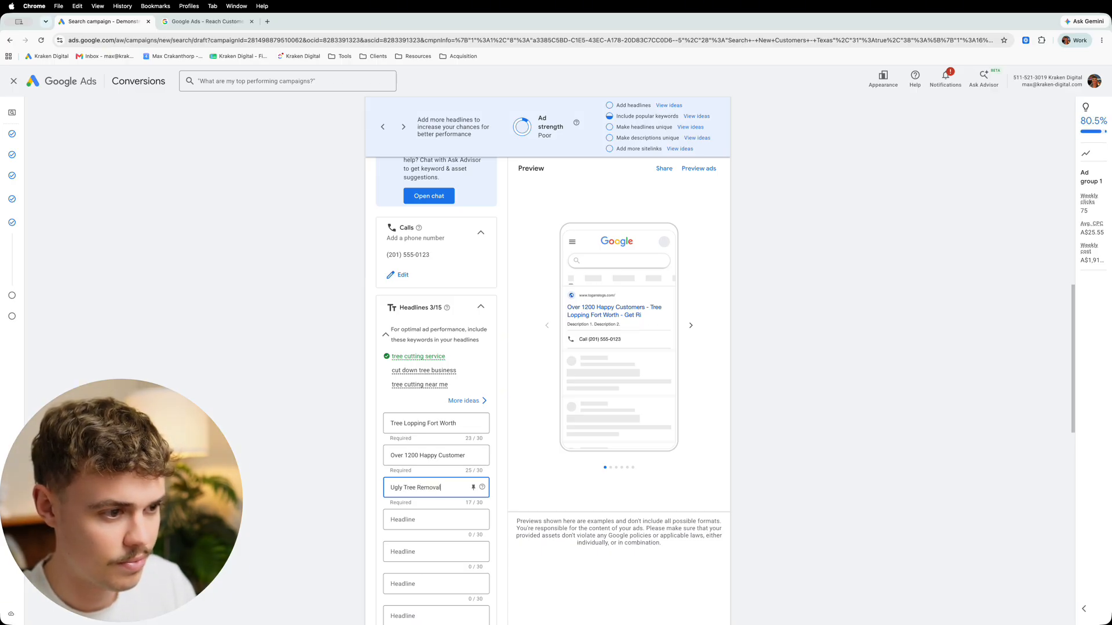
type("val")
- Replace the third headline's text with the question "Tired of Staring at That Tree?"
left_click_drag(441, 488, 347, 479)
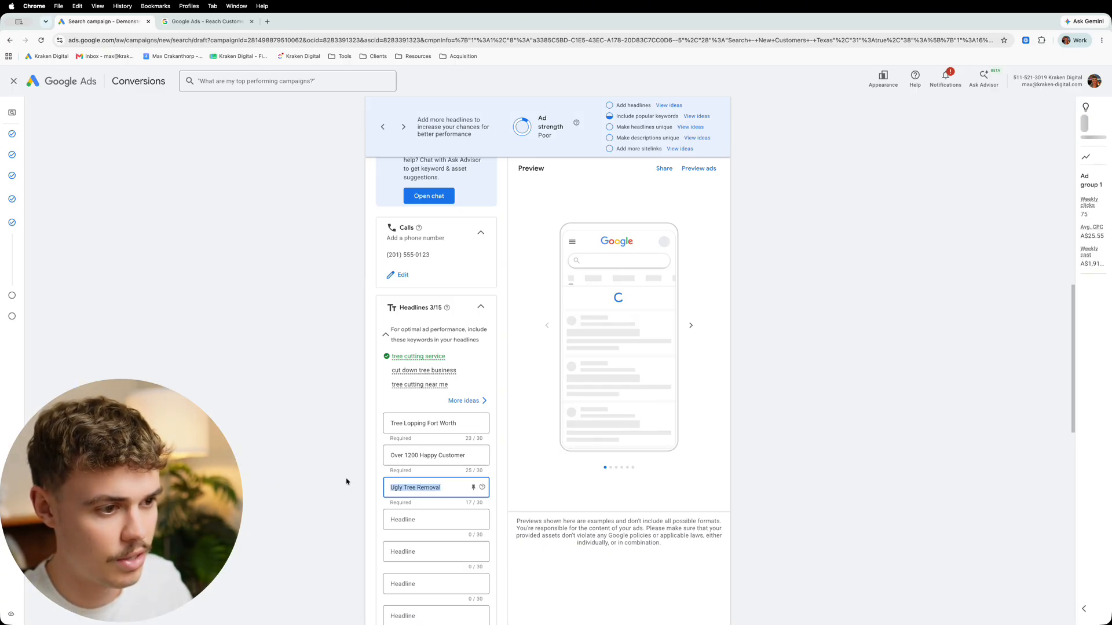
type("Tired of S")
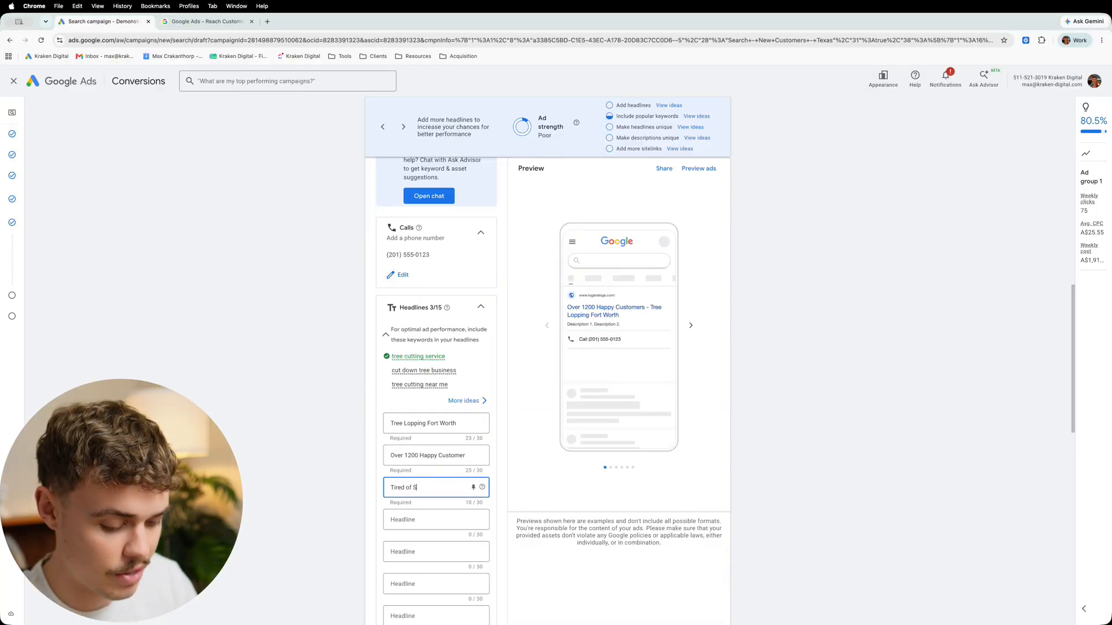
type("taring At")
key("BackSpace")
key("BackSpace")
type("at")
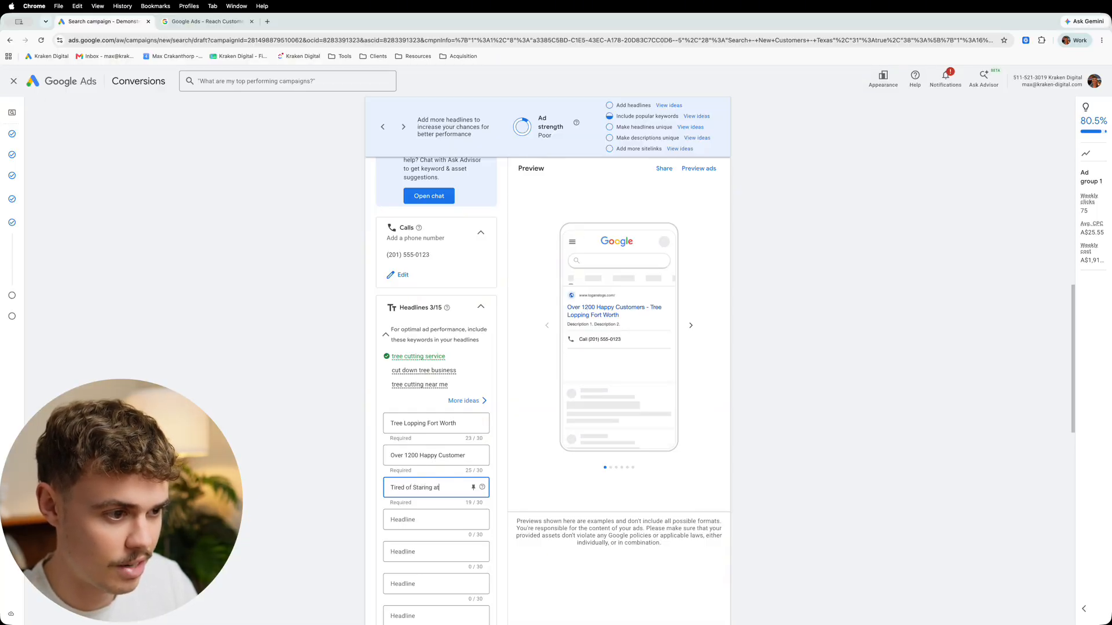
type(" That Tree?")
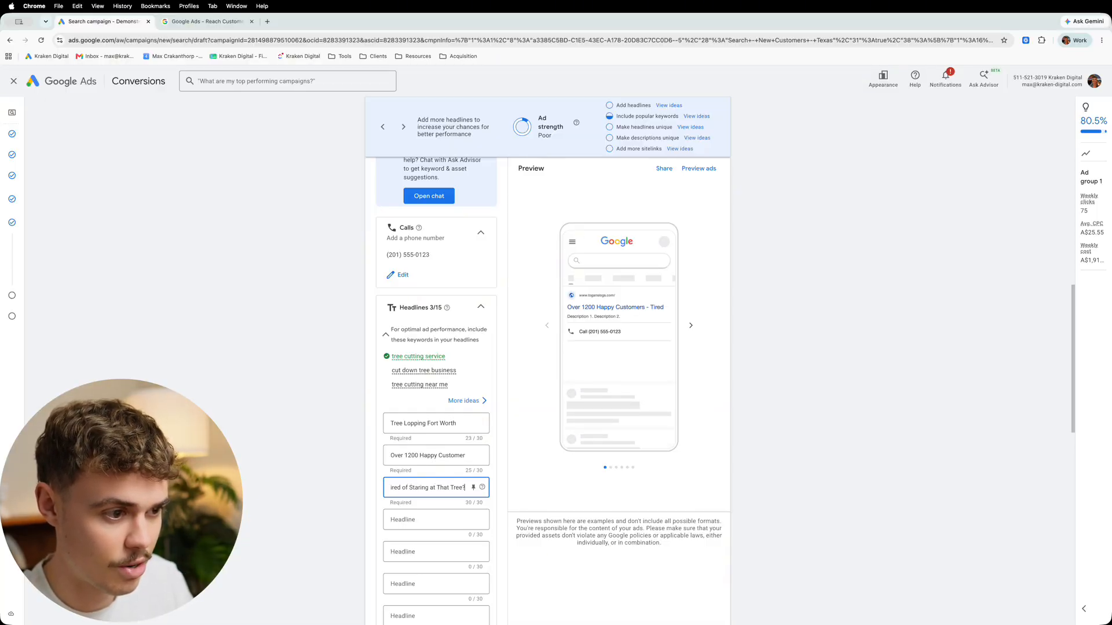
- Enter "60 Minute Response Time" as the ad's fourth headline
left_click(400, 519)
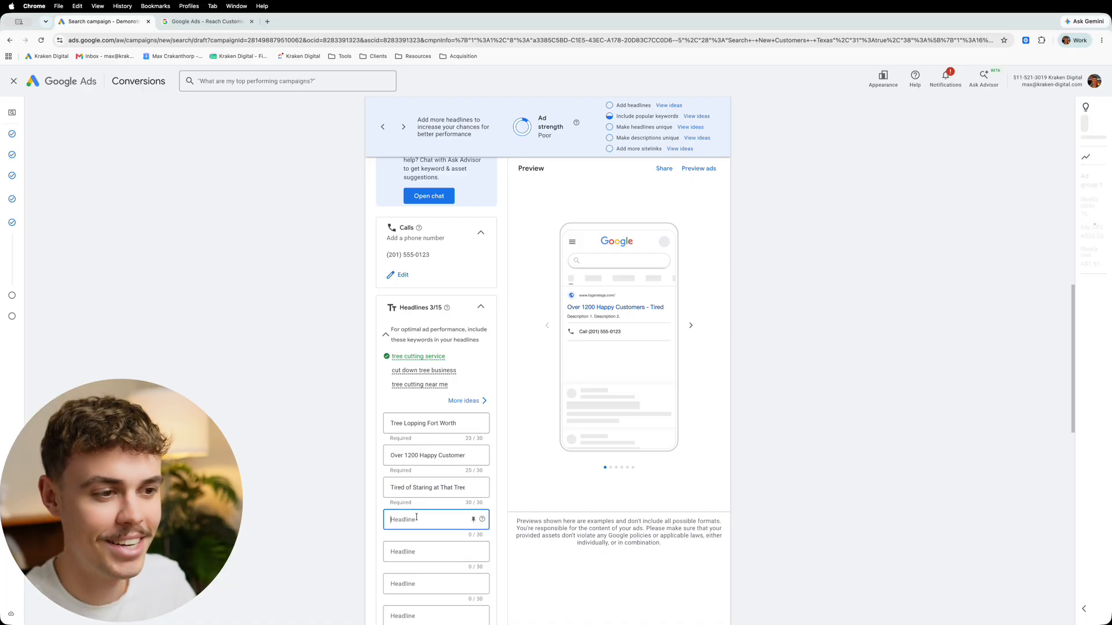
left_click(397, 458)
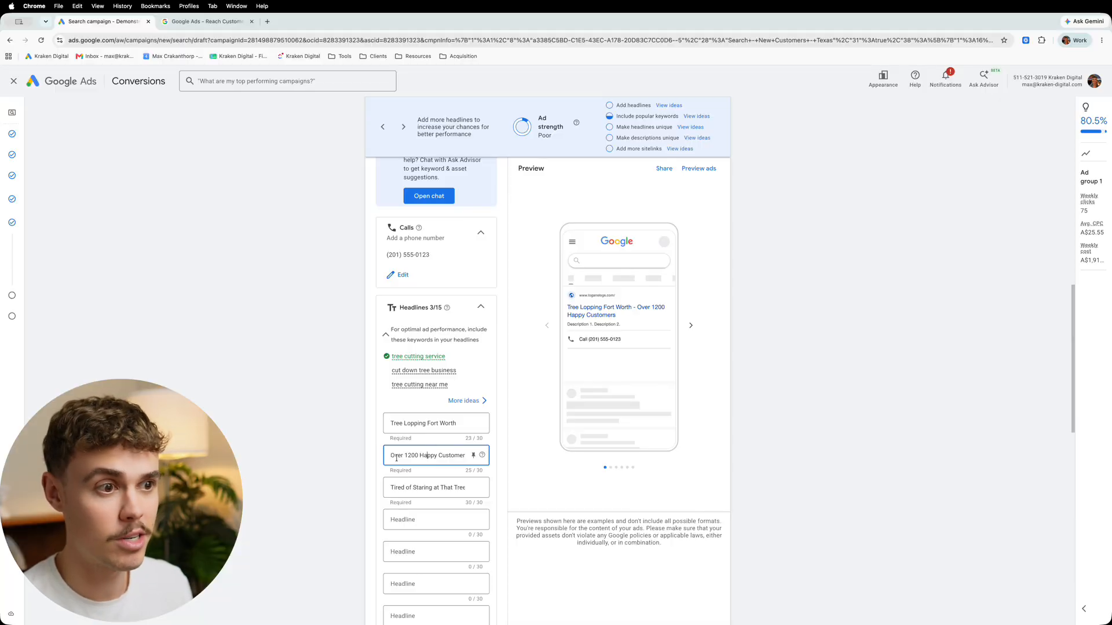
scroll(393, 456, "down", 3)
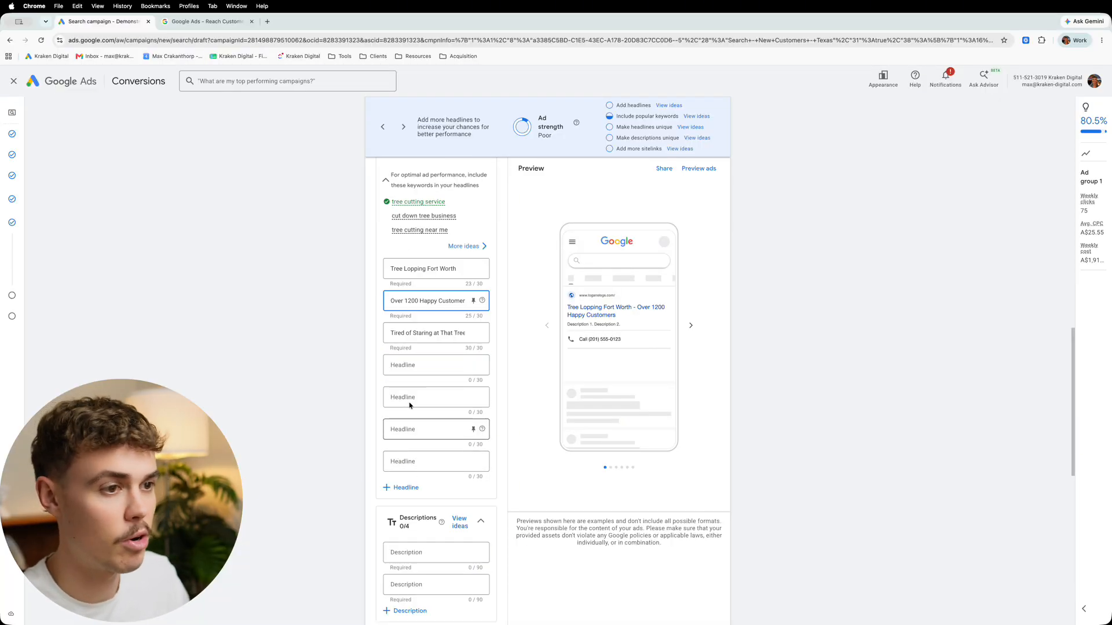
left_click(420, 363)
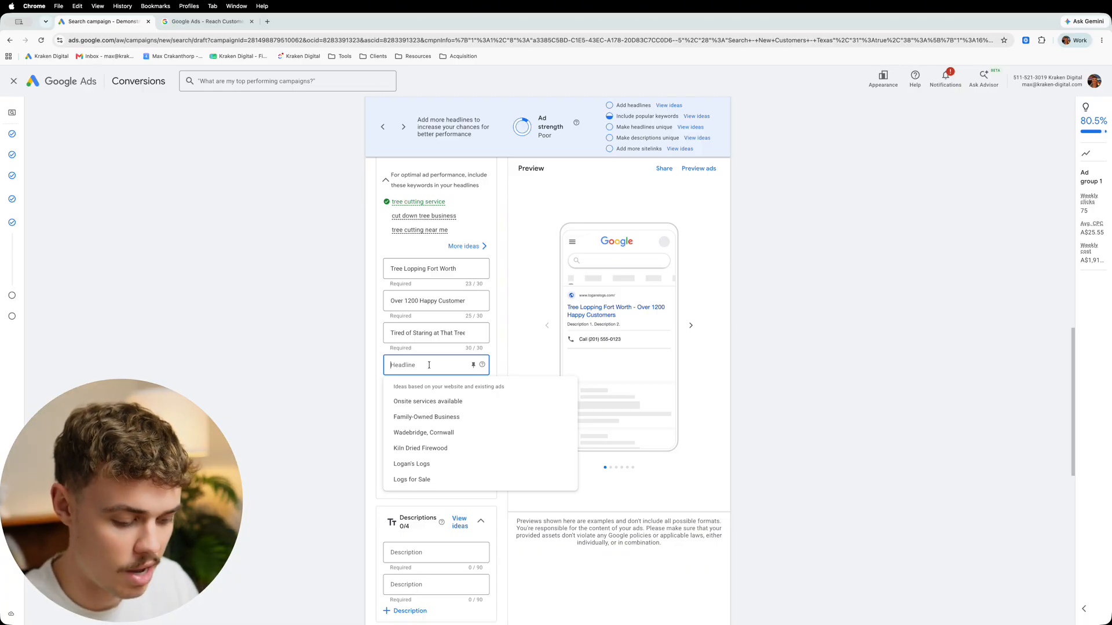
type("60")
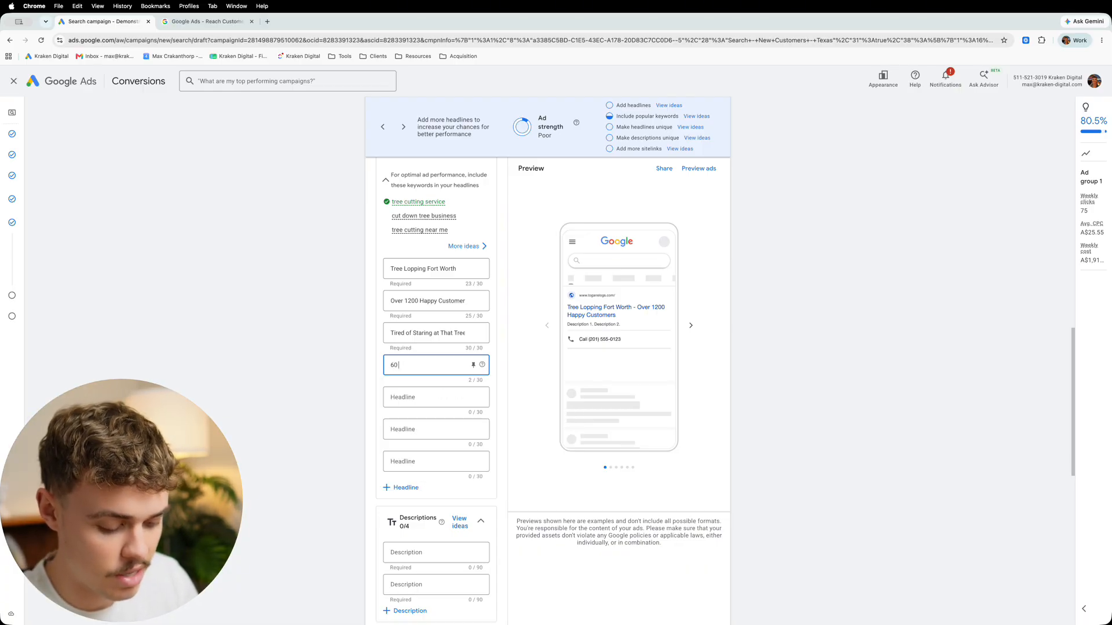
type(" MinutesResponse Time")
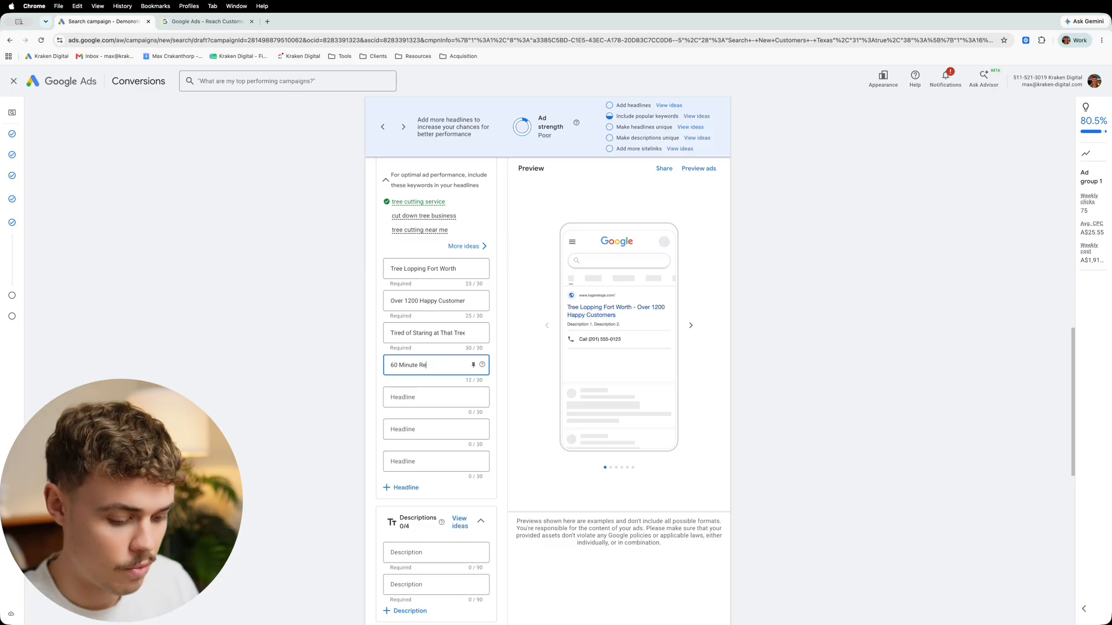
- Enter "No Callout Fee" as the ad's fifth headline
key("Tab")
key("Tab")
key("Tab")
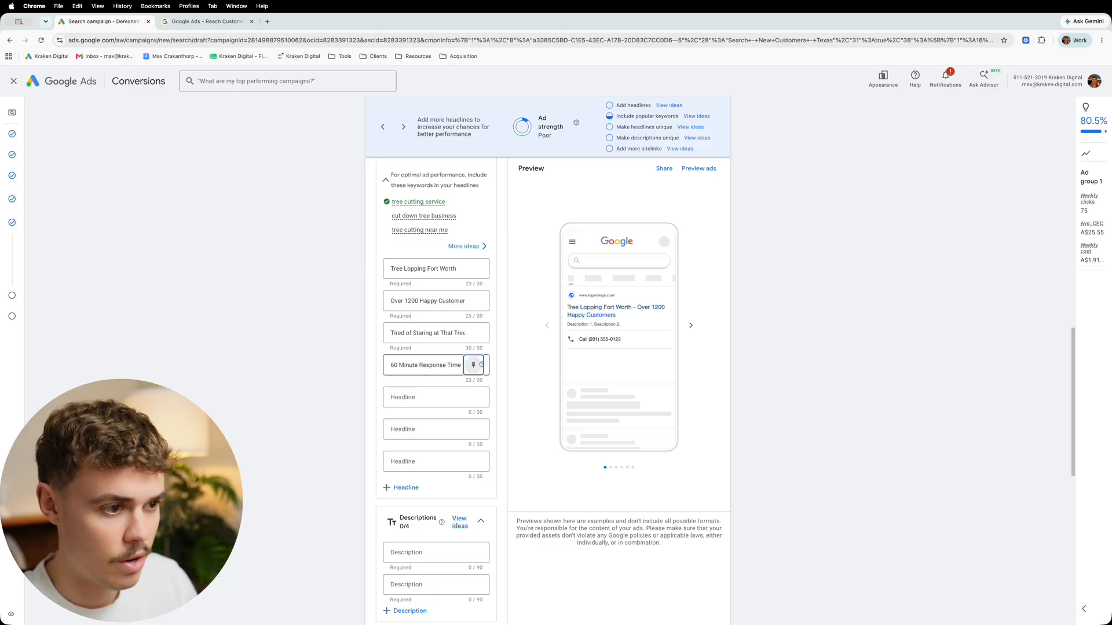
type("No Callout Fee")
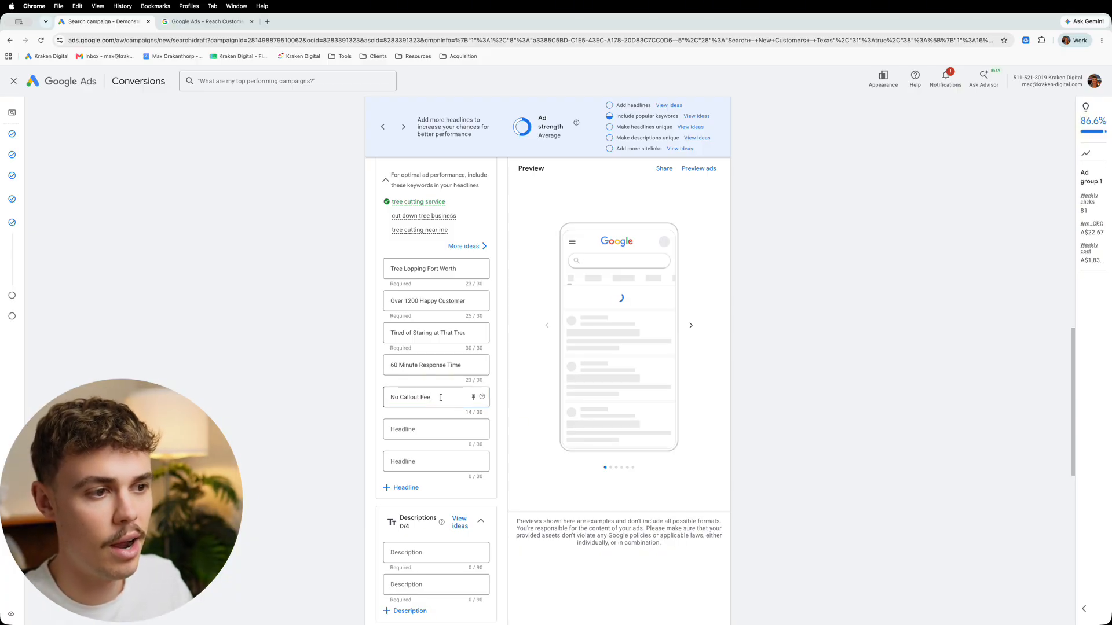
left_click(440, 398)
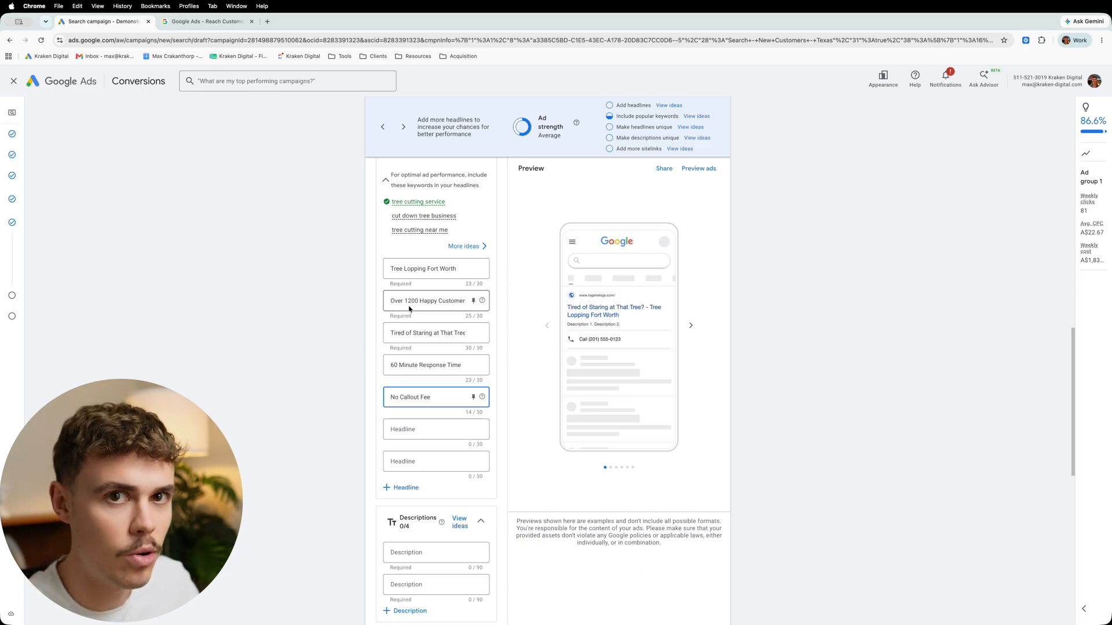
- Review the wording of the first four headlines one after another
left_click_drag(456, 268, 405, 269)
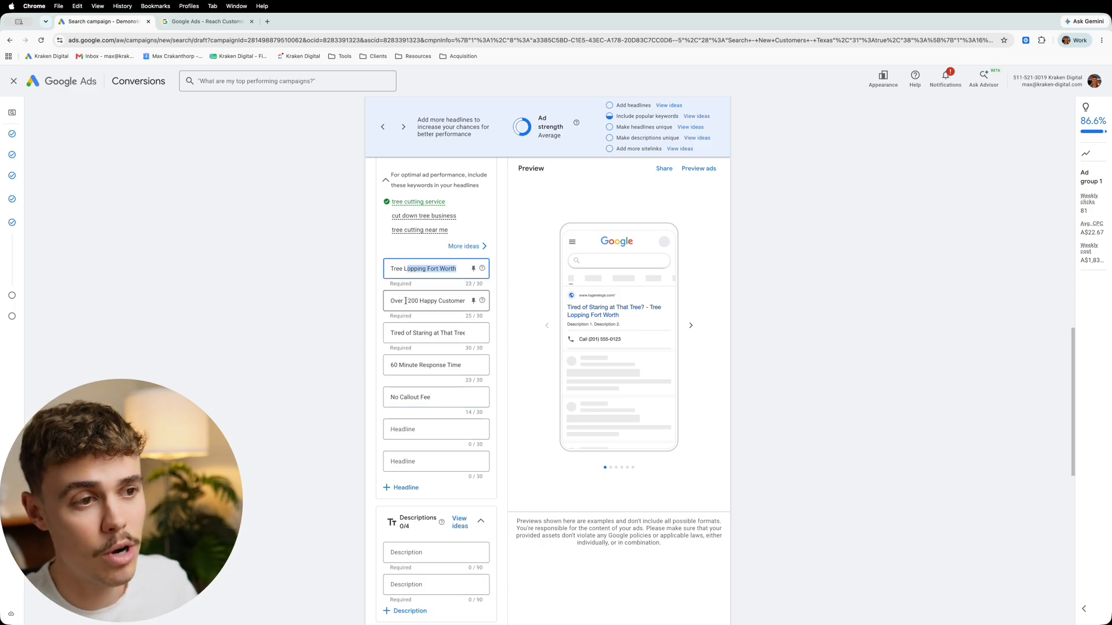
left_click(405, 300)
left_click_drag(465, 333, 412, 333)
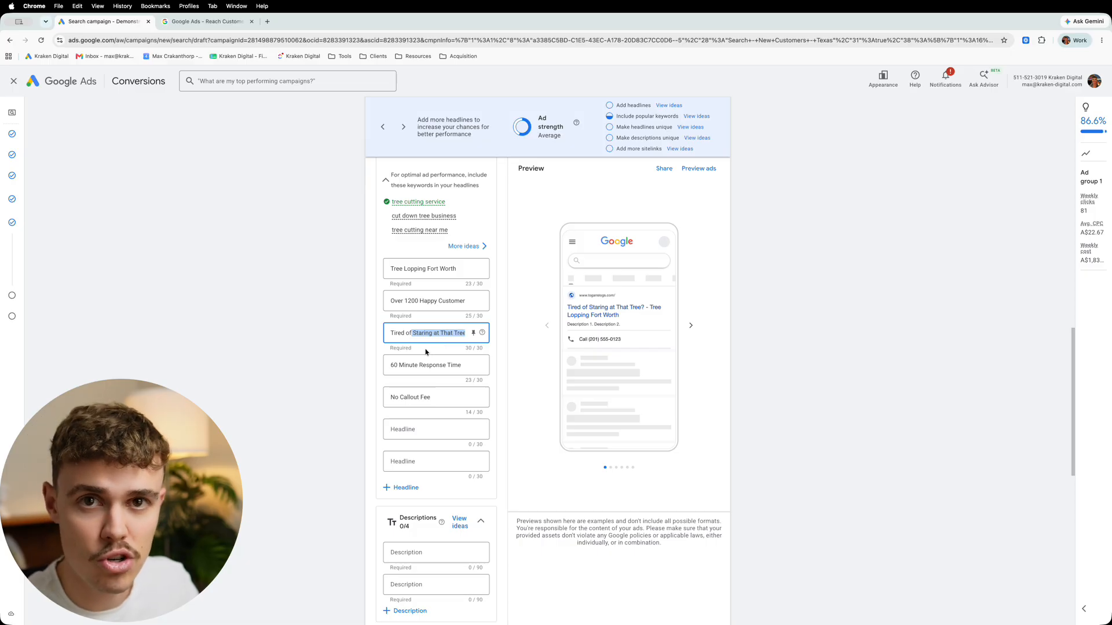
left_click(429, 358)
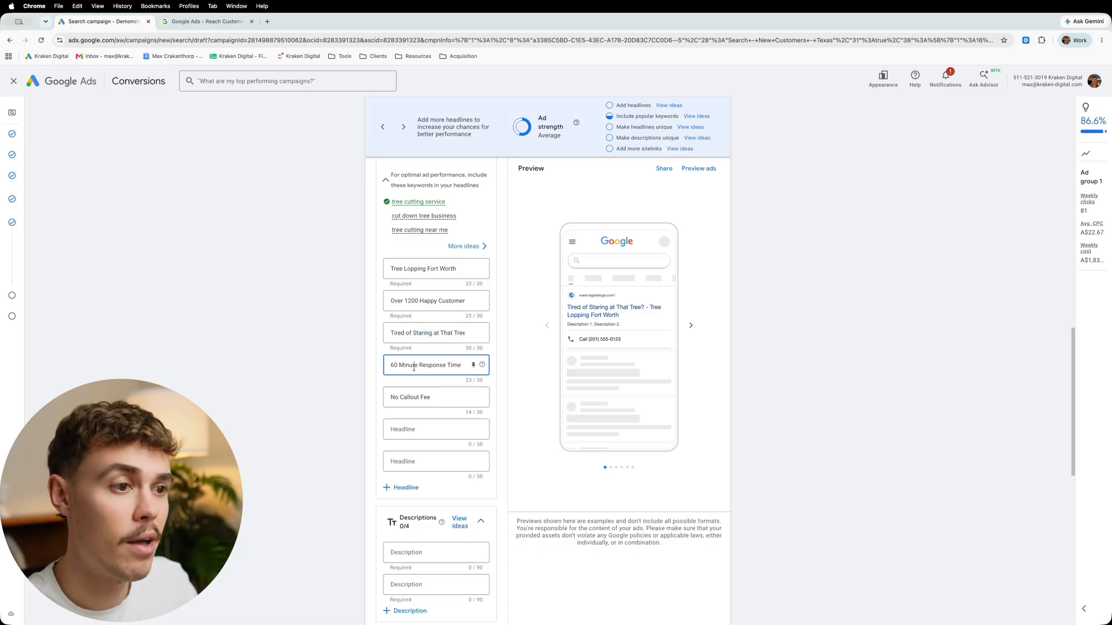
- Replace the "No Callout Fee" headline with "$200 Off Your First Removal"
left_click_drag(414, 367, 370, 399)
left_click(441, 398)
type("$")
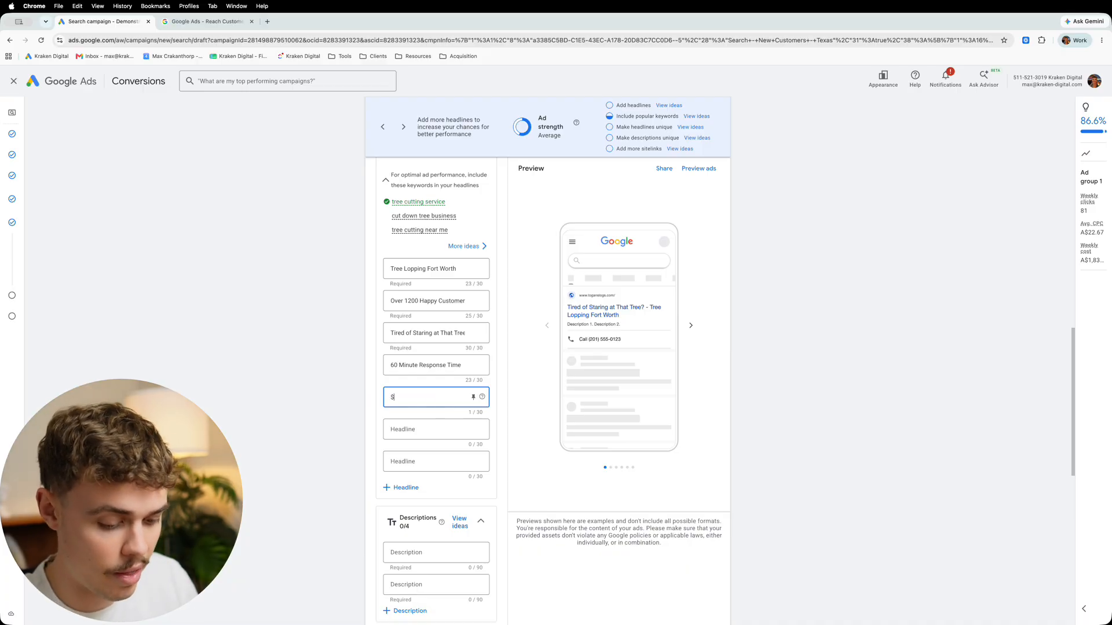
type("200 Off Y")
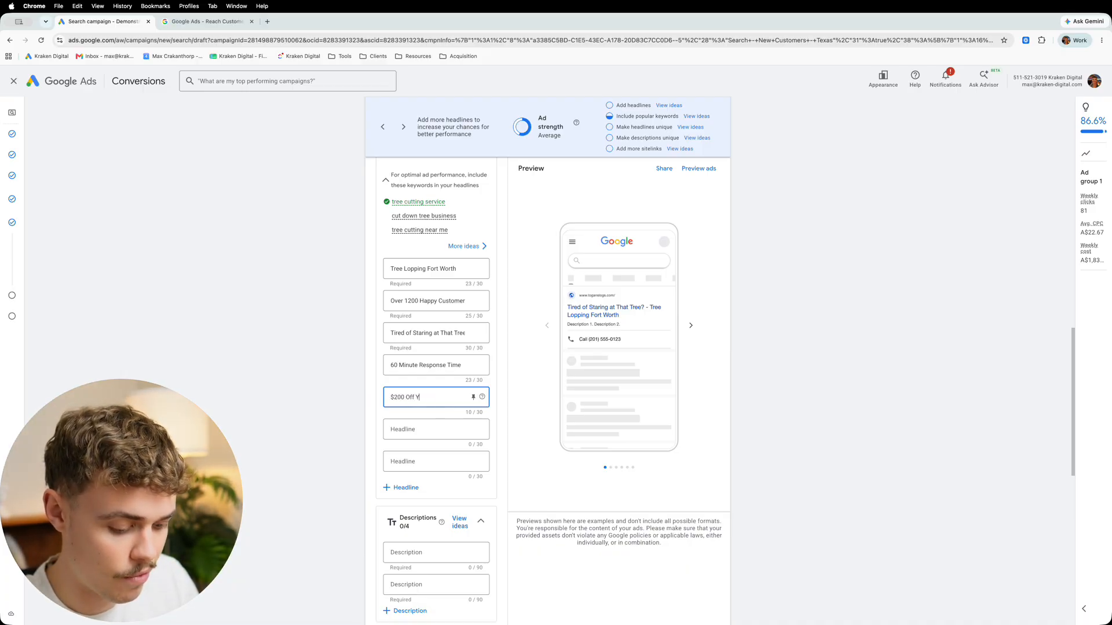
type("ouR First")
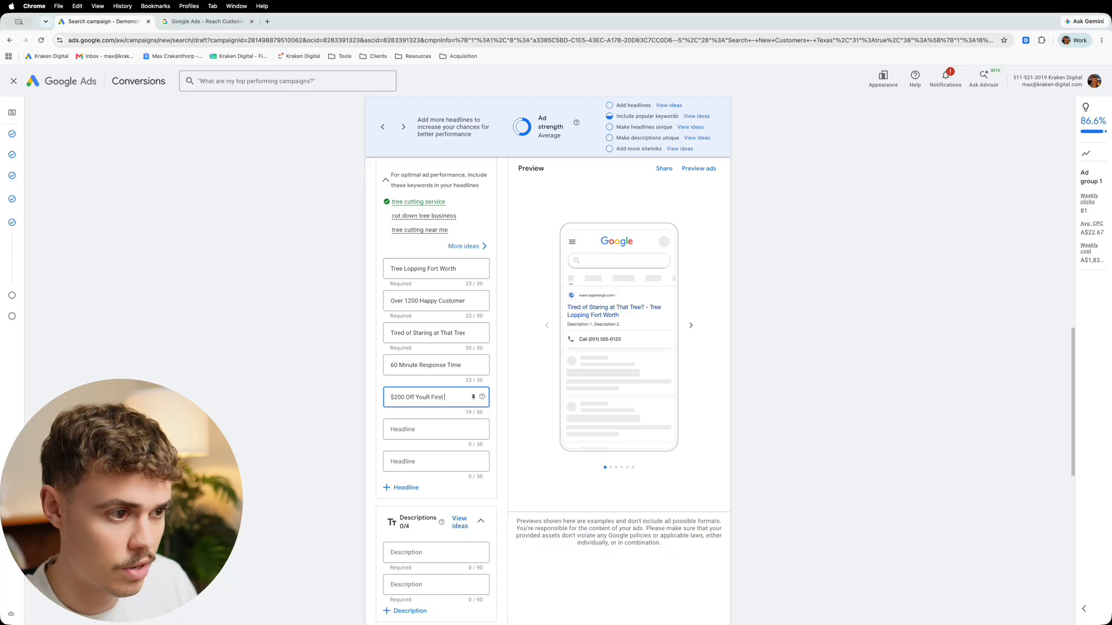
type(" Removal")
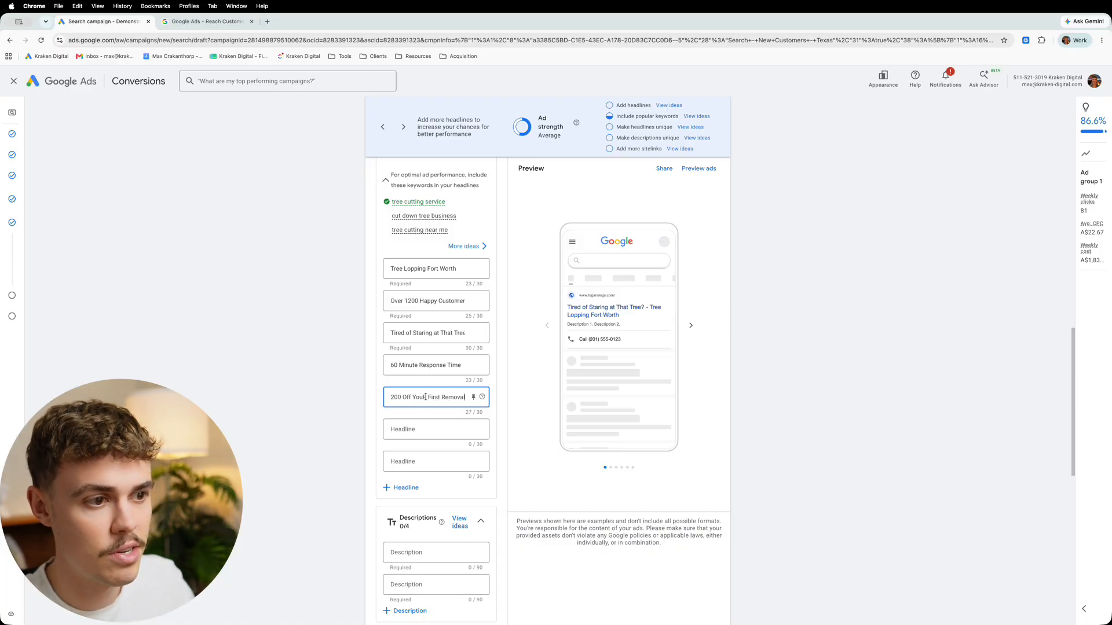
left_click(426, 397)
key("BackSpace")
type("r")
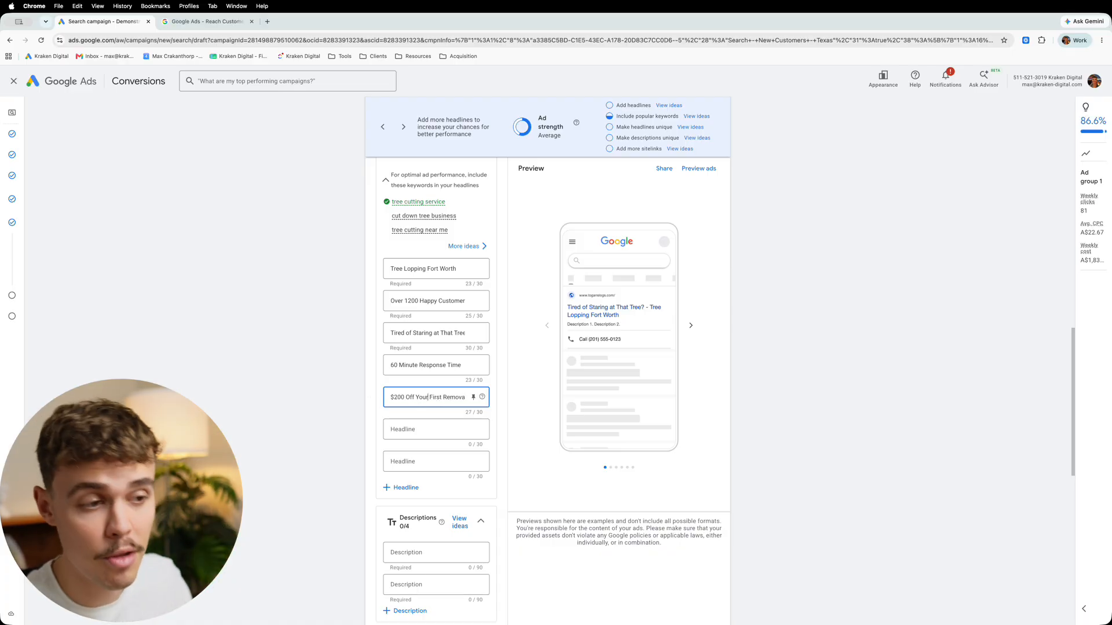
left_click_drag(443, 397, 389, 395)
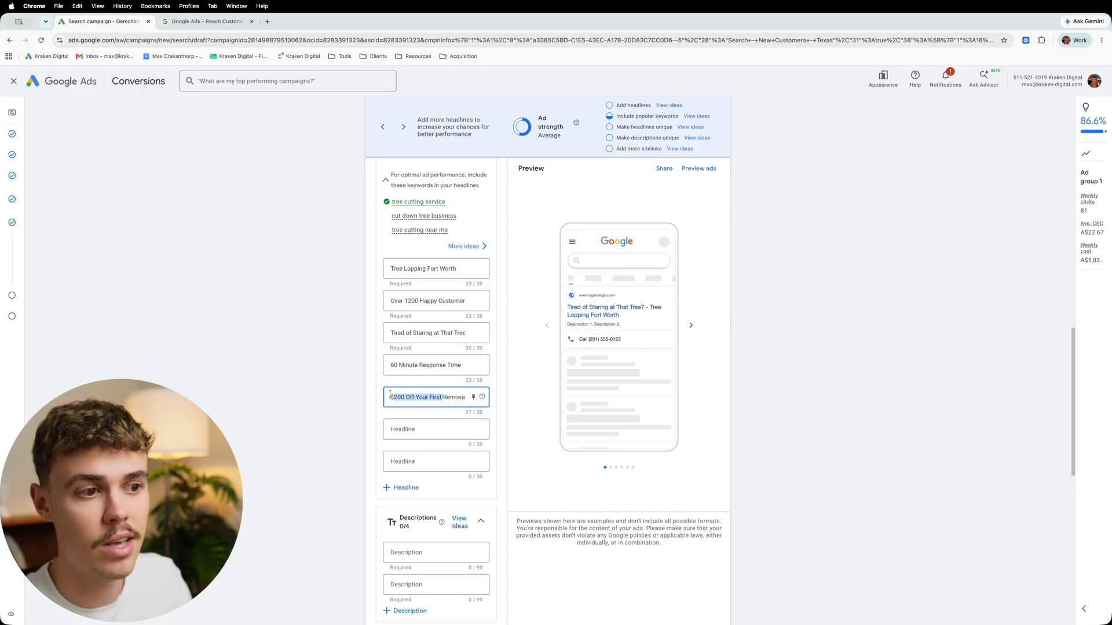
left_click(420, 400)
- Begin the first ad description with "Fort Worth tree lopping. Satisfaction guaranteed"
scroll(423, 406, "down", 1)
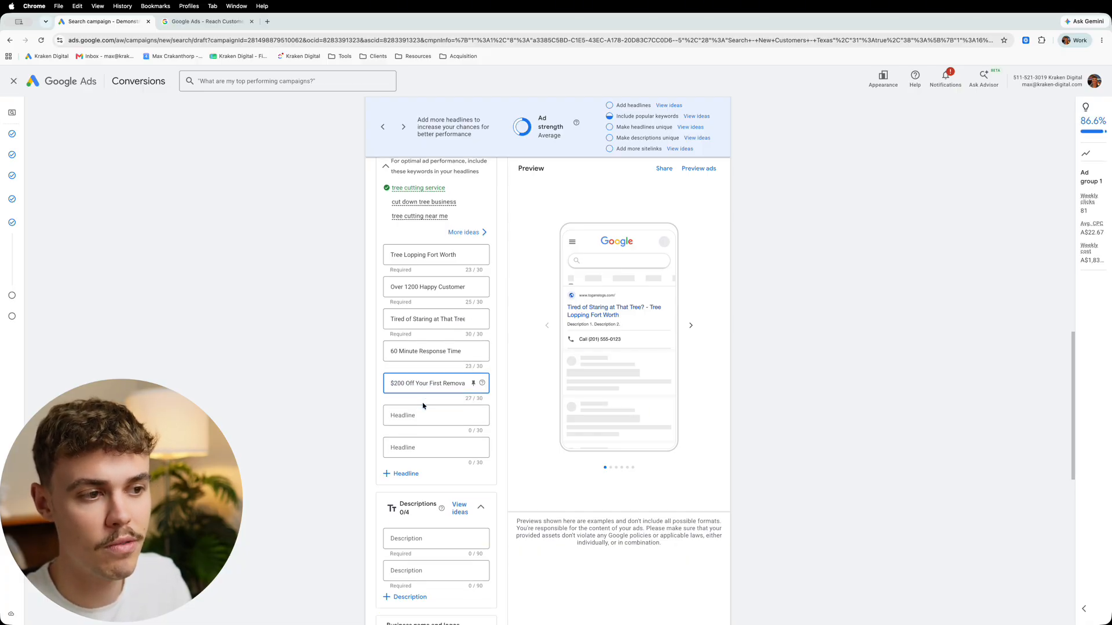
scroll(426, 405, "down", 3)
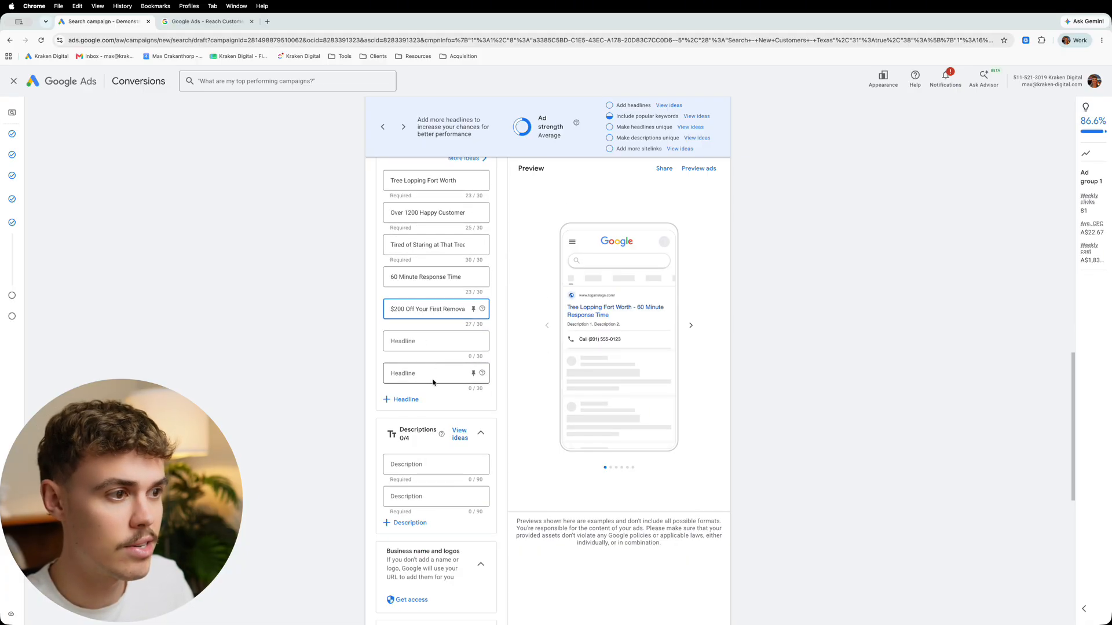
scroll(428, 460, "down", 1)
left_click(427, 446)
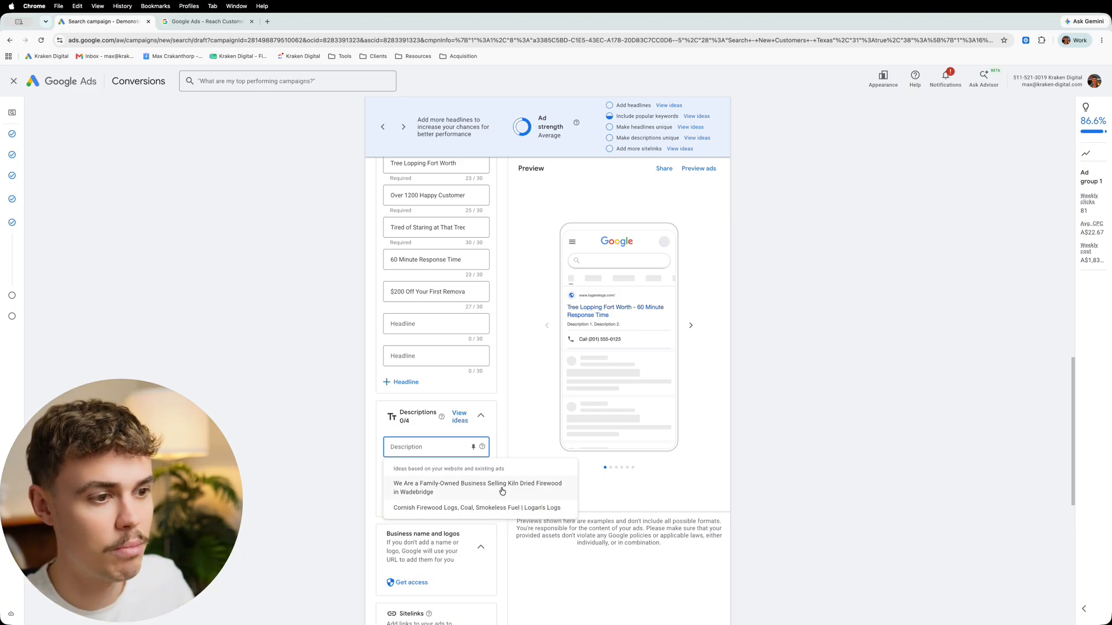
left_click(405, 445)
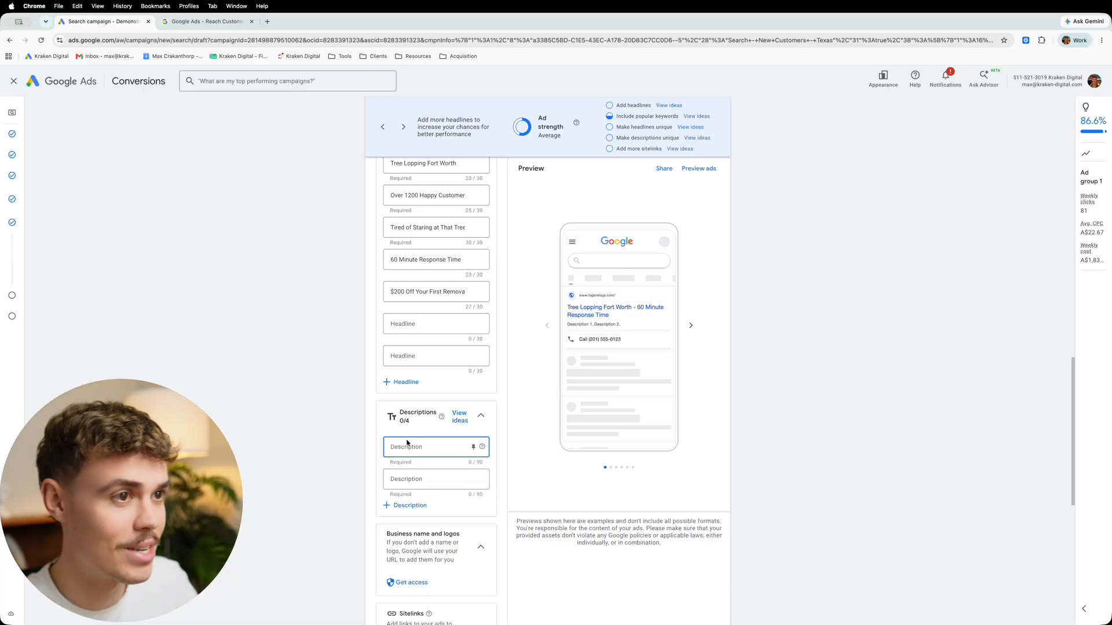
scroll(408, 445, "up", 1)
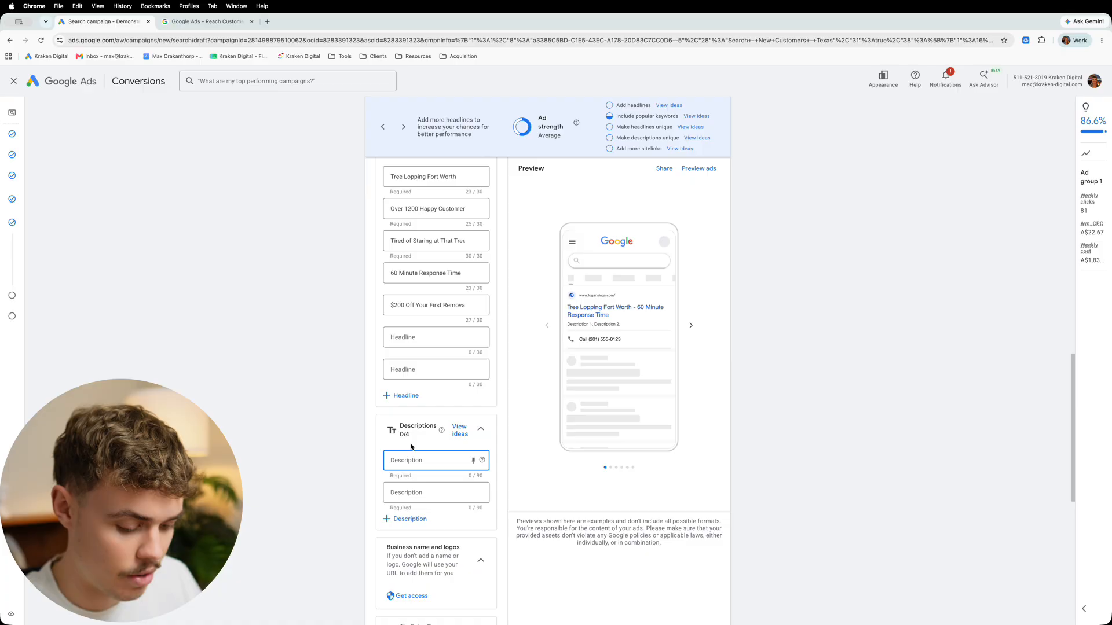
type("Fort W")
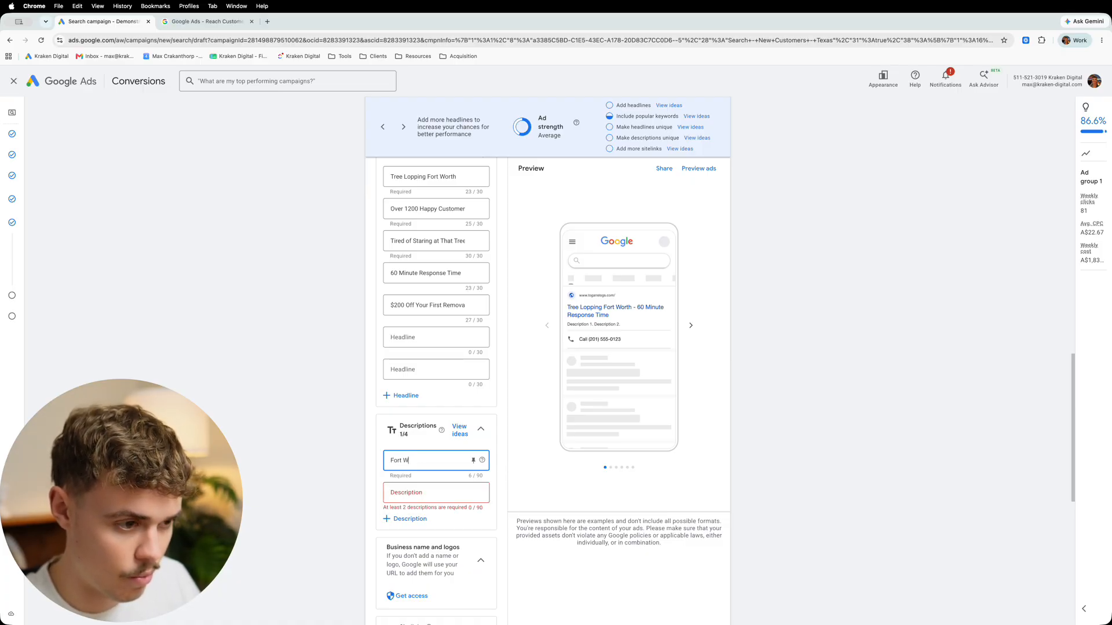
type("orth tr")
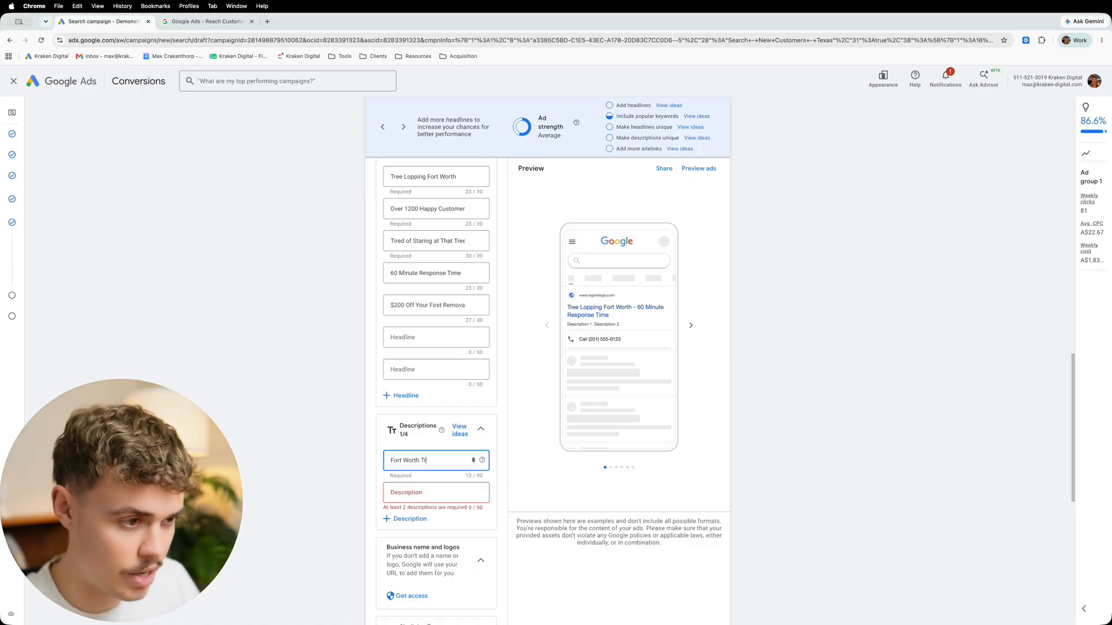
type("ee lopping")
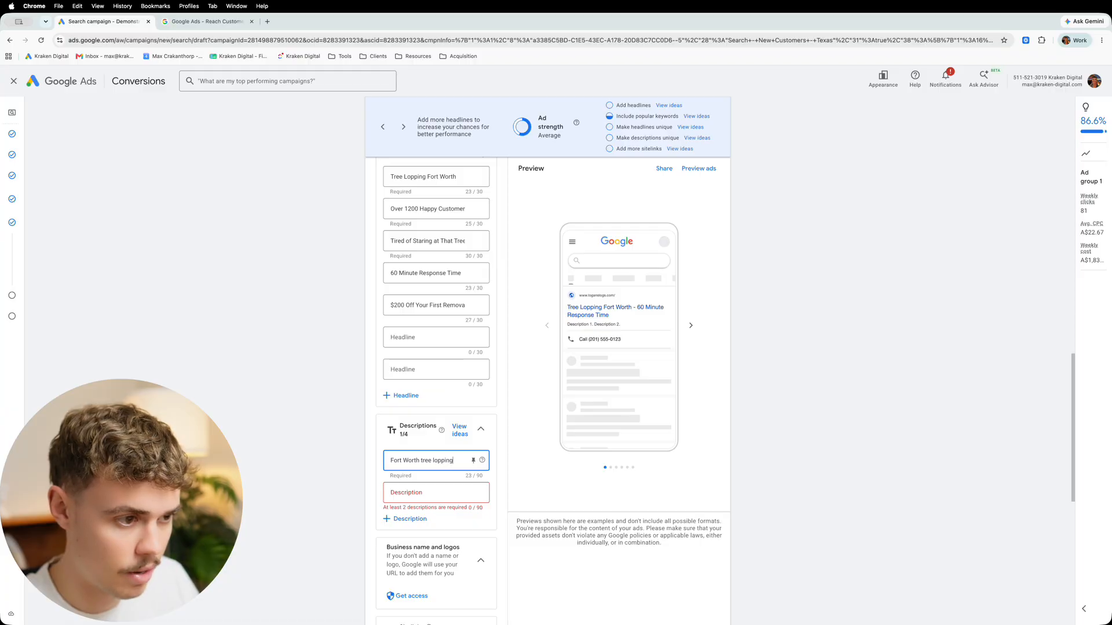
type(".")
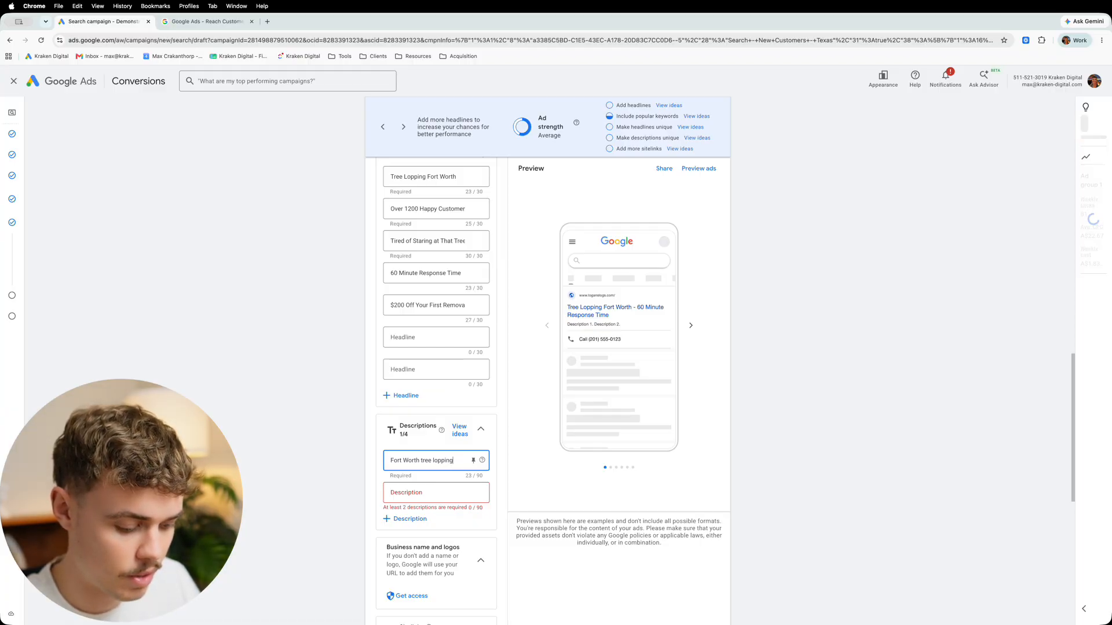
type(" Sa")
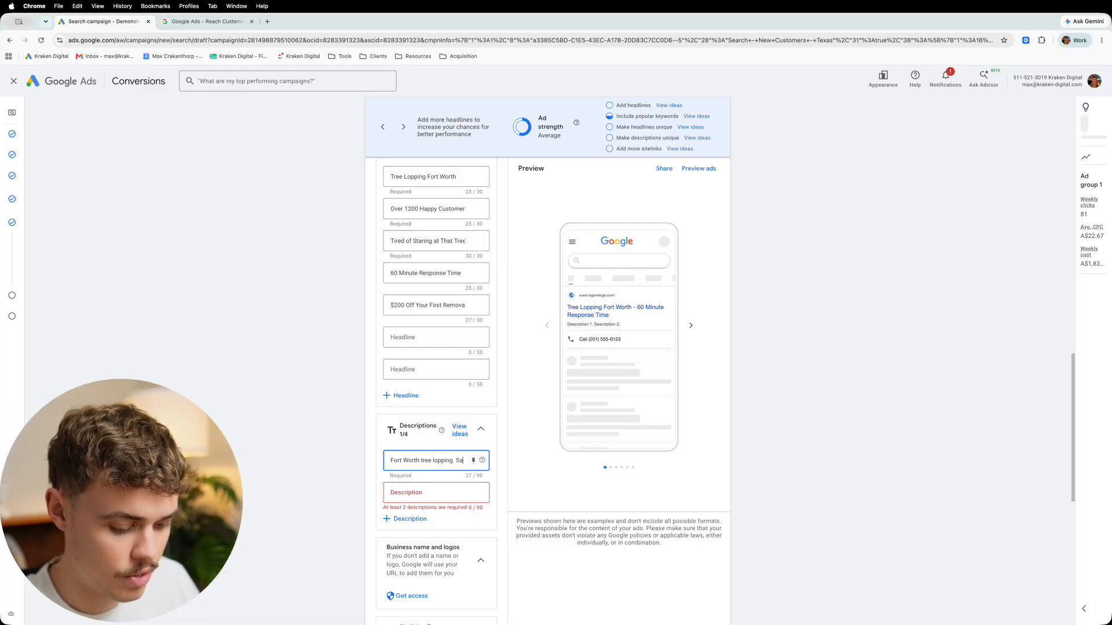
type("tisfaction guaranteed")
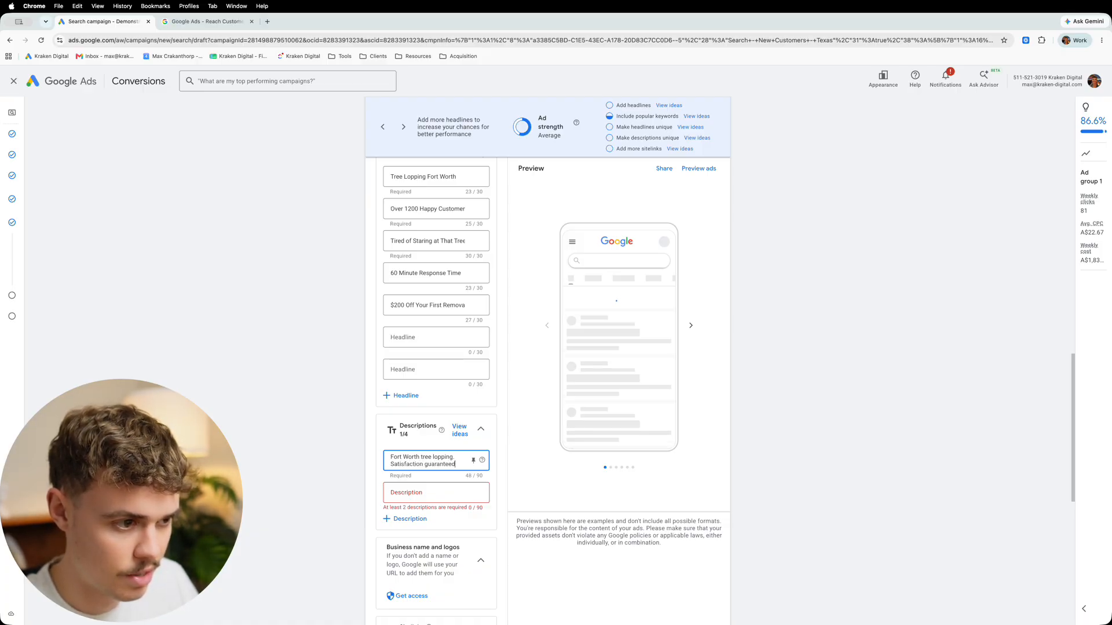
- Extend the first description with ". 60 Years Of Happy Customers Rated 4.9 Stars"
type(". 60 Years Of")
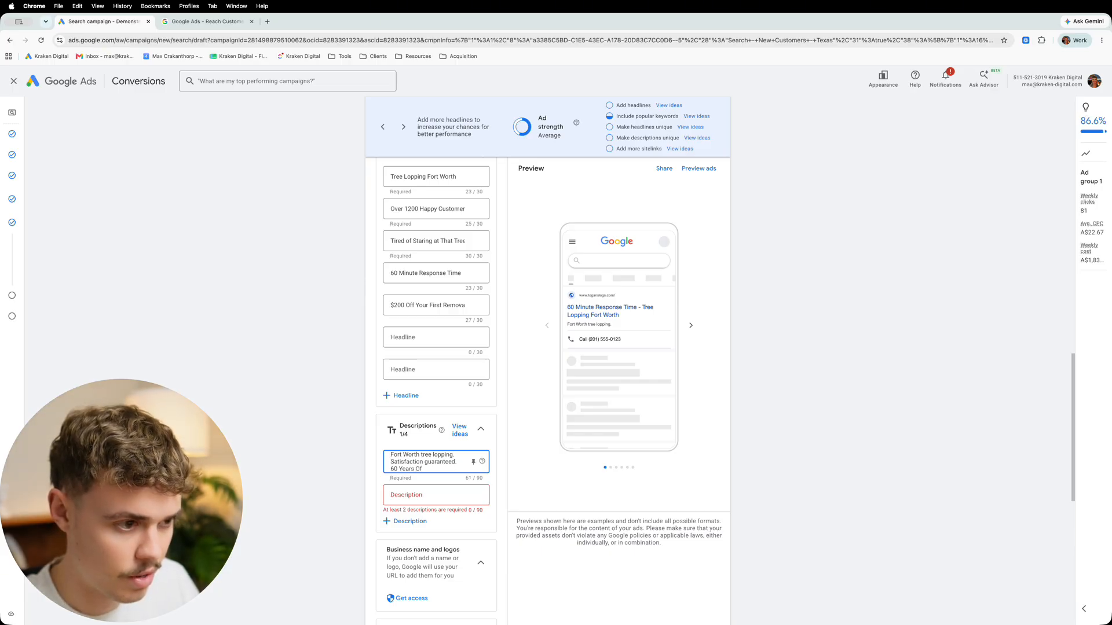
type(" Happy Custom")
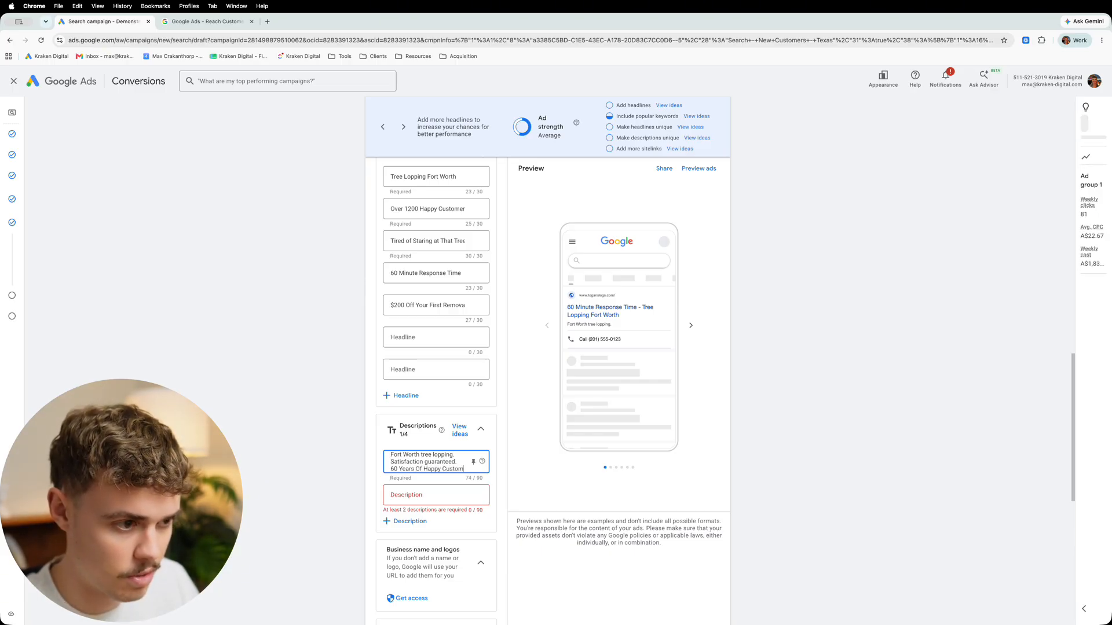
type("ers Rated")
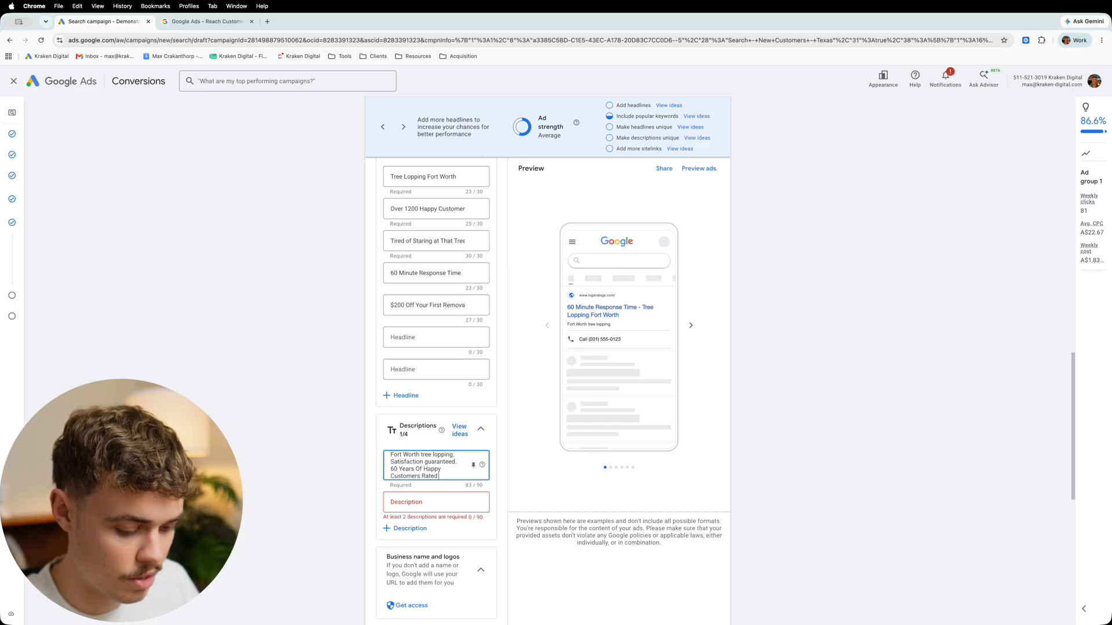
type(" 4.9 Star")
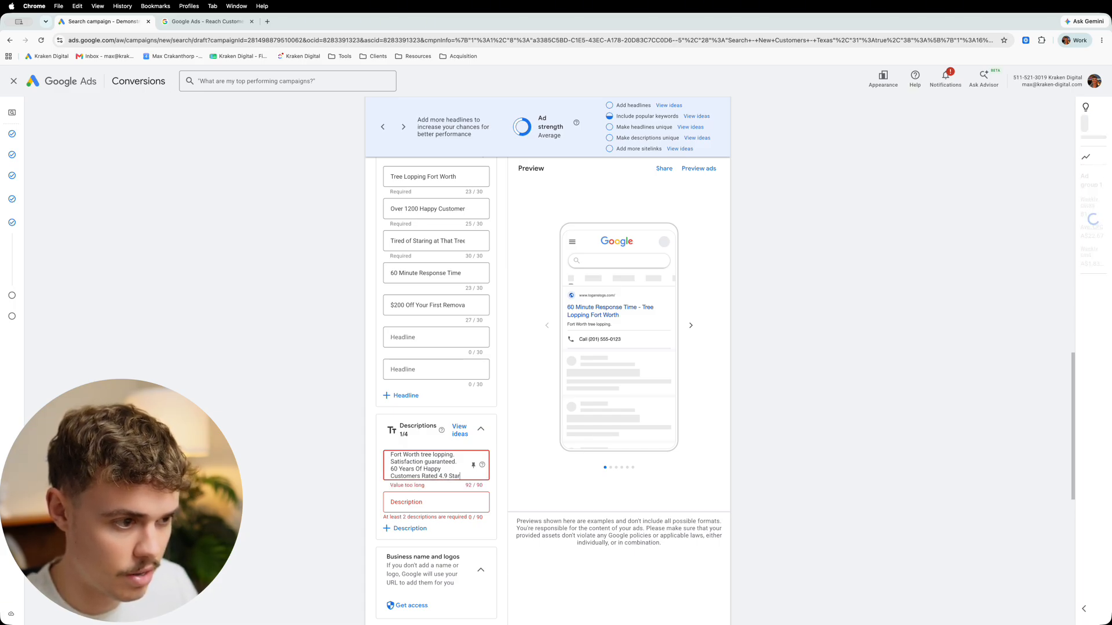
type("s")
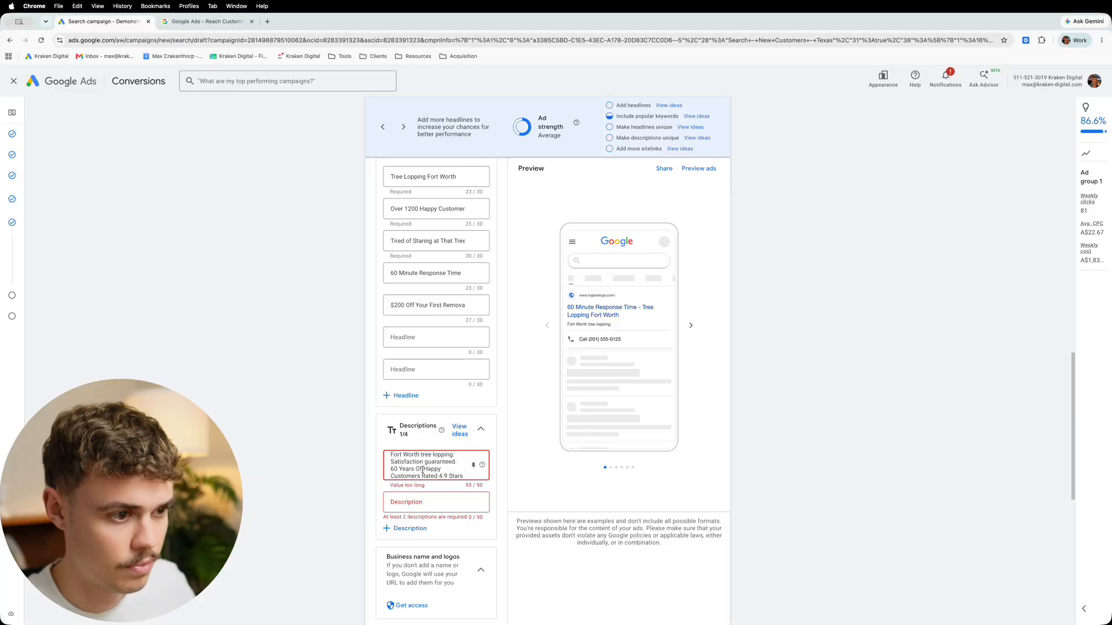
- Shorten the first description by removing "60 Years Of Happy Customers" and end it with "By 100+ Customers"
left_click_drag(414, 476, 390, 469)
key("BackSpace")
left_click(435, 469)
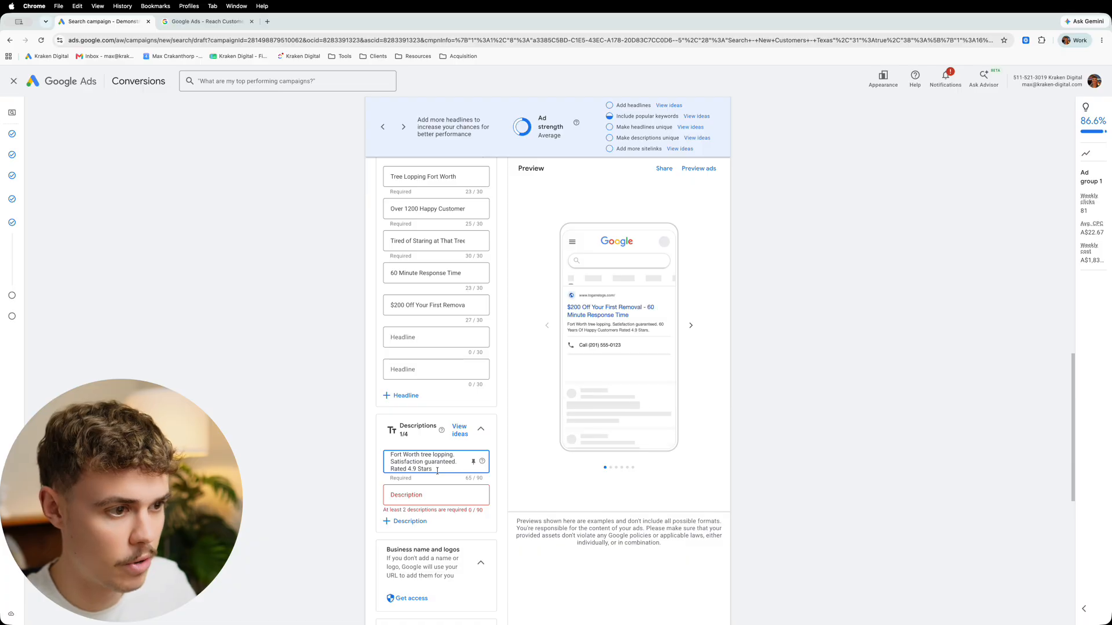
type("By")
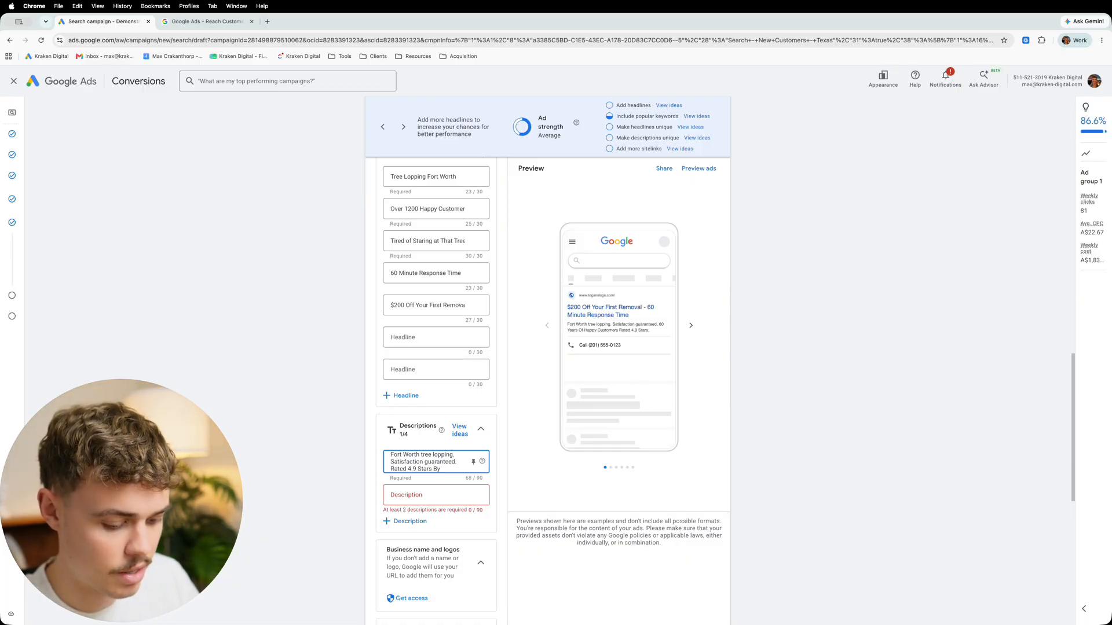
type(" 100")
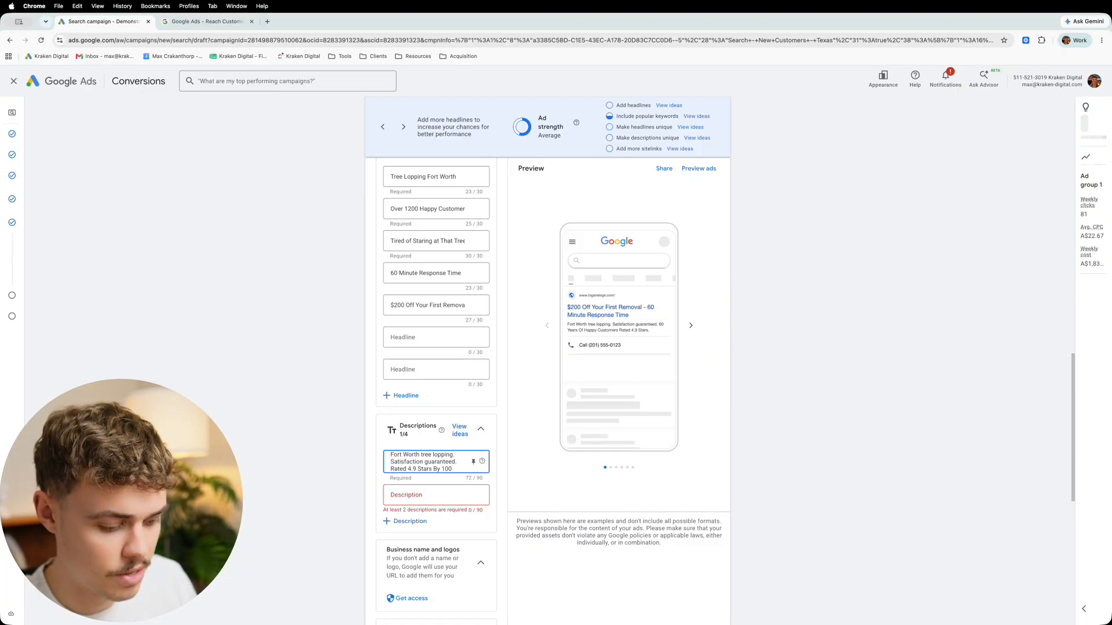
type("+ Customers")
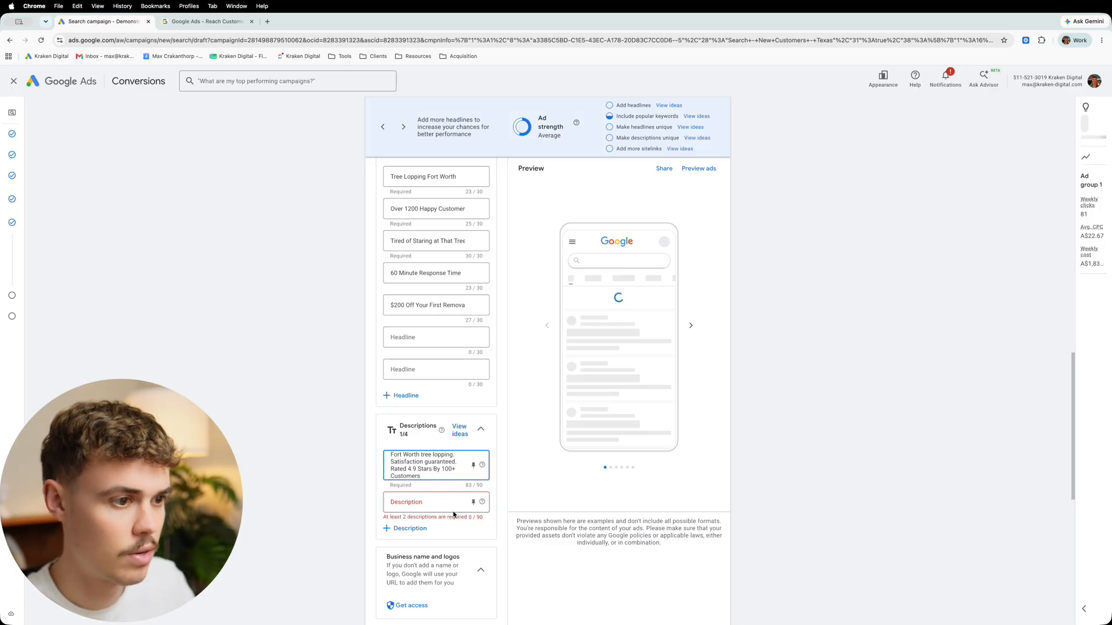
- Begin the second ad description with "Time to finally remove that ugly stump from your backyard"
left_click(451, 509)
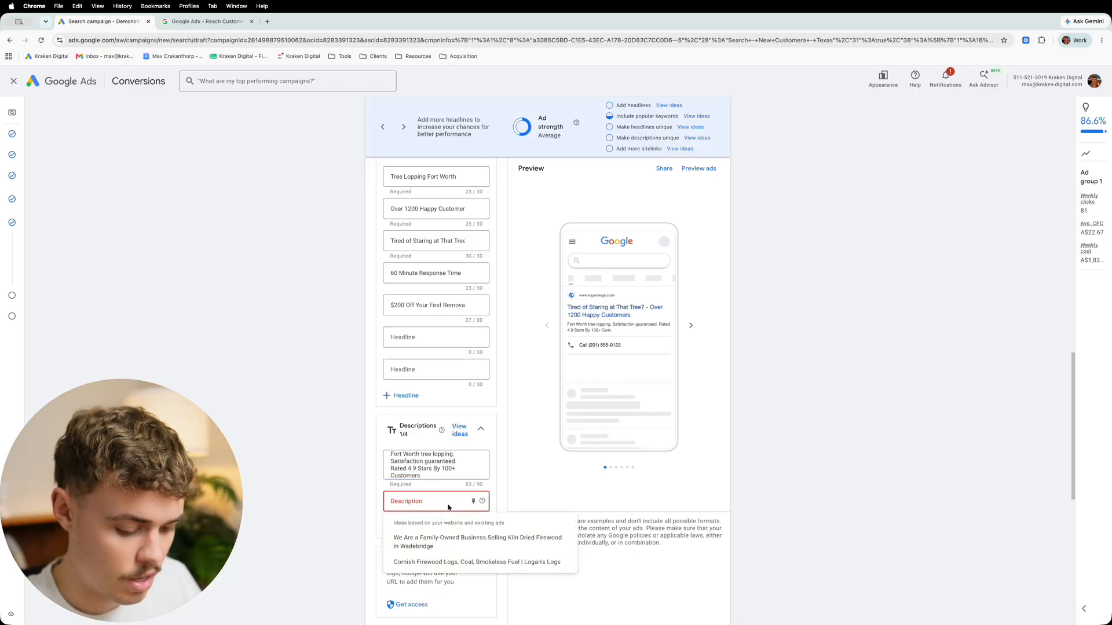
type("Time ")
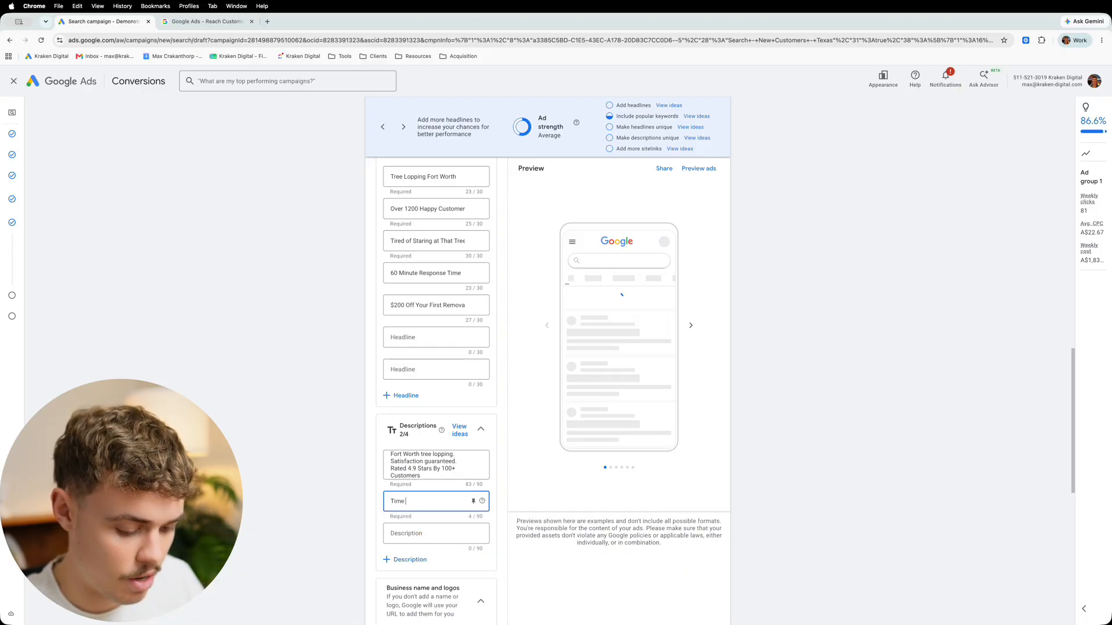
type("to finally remove")
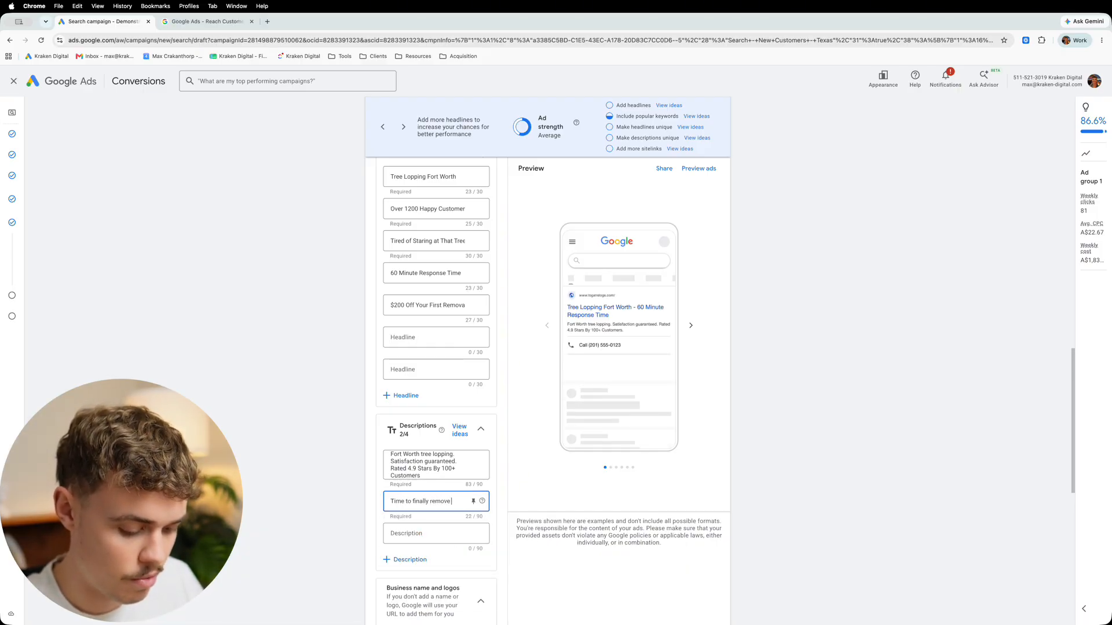
type(" that ugly stump")
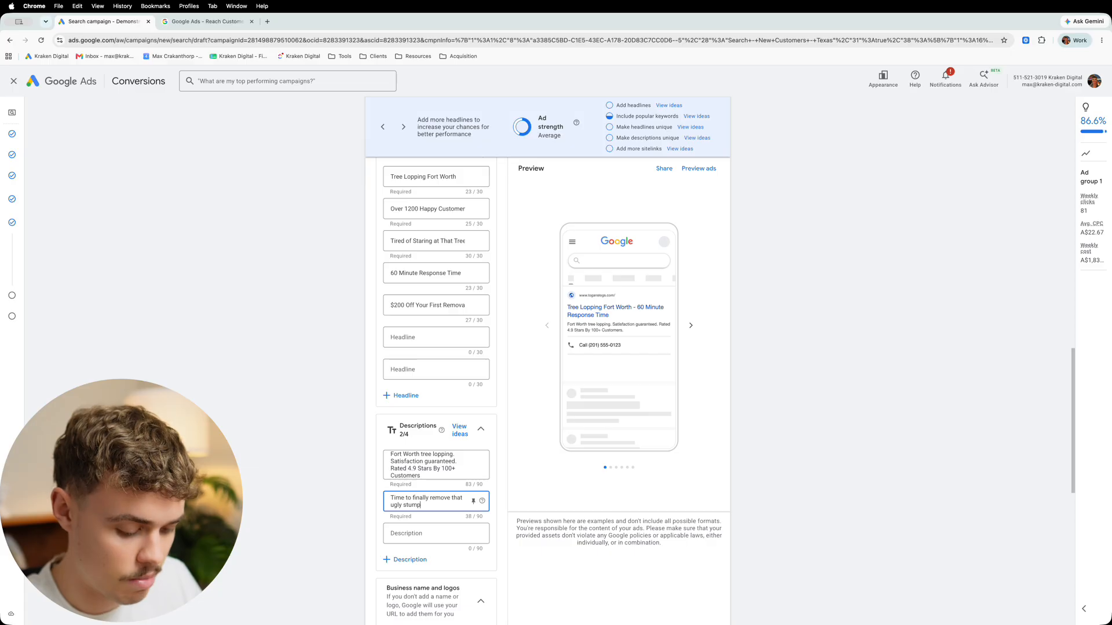
type(" from your bakc")
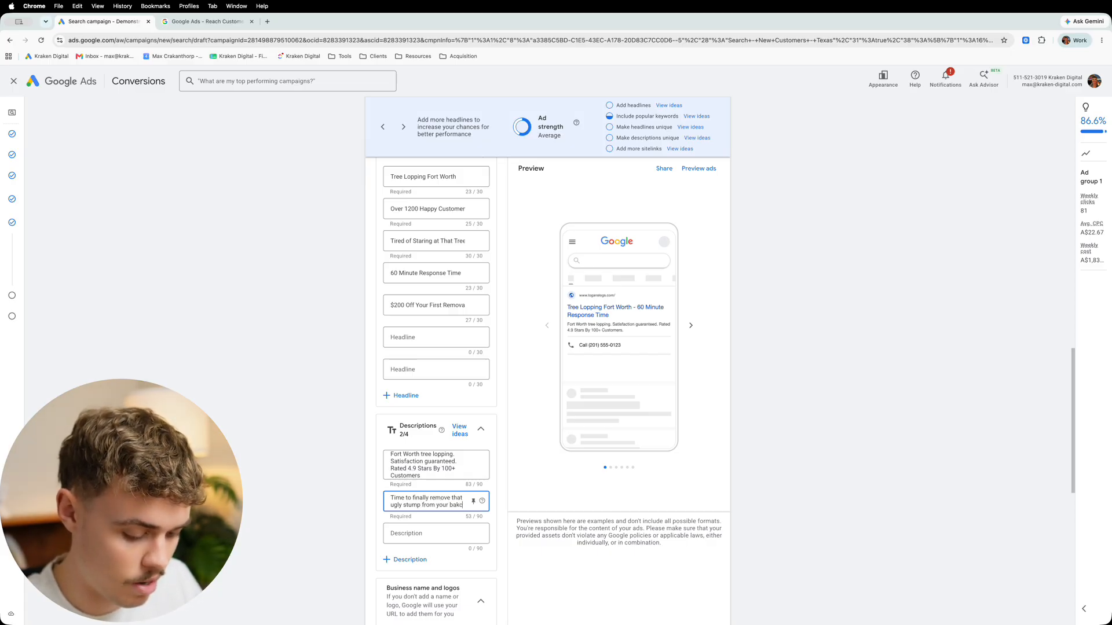
type("yar")
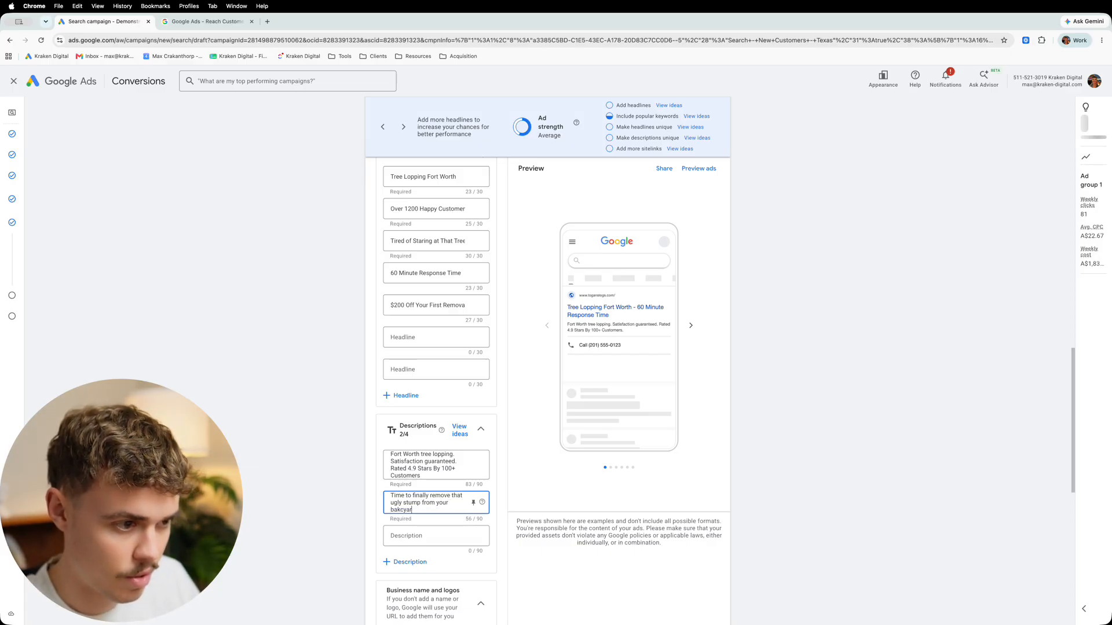
- Correct the spelling of "backyard" in the second description and finish it with "? Call now - $200 off your first."
key("BackSpace")
key("BackSpace")
key("BackSpace")
type("cky")
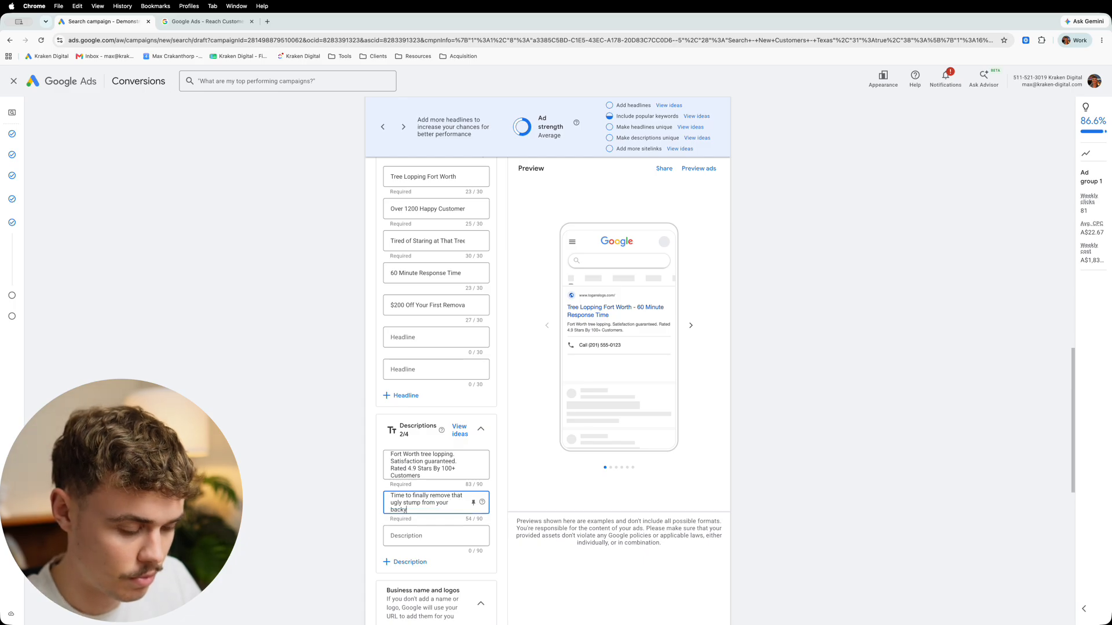
type("ard? Call no")
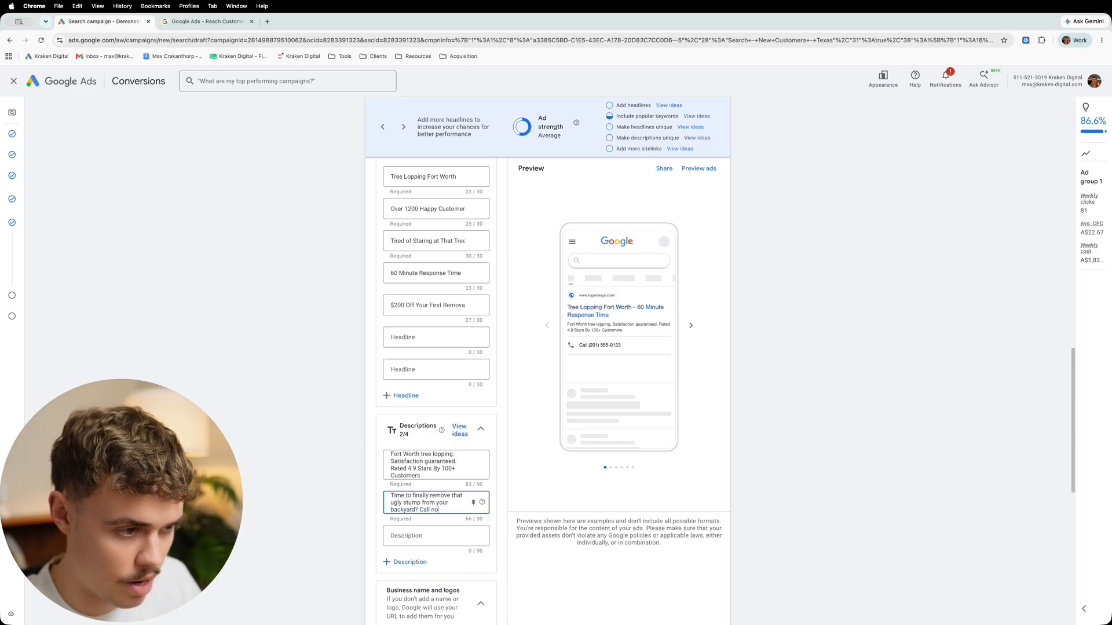
type("w -")
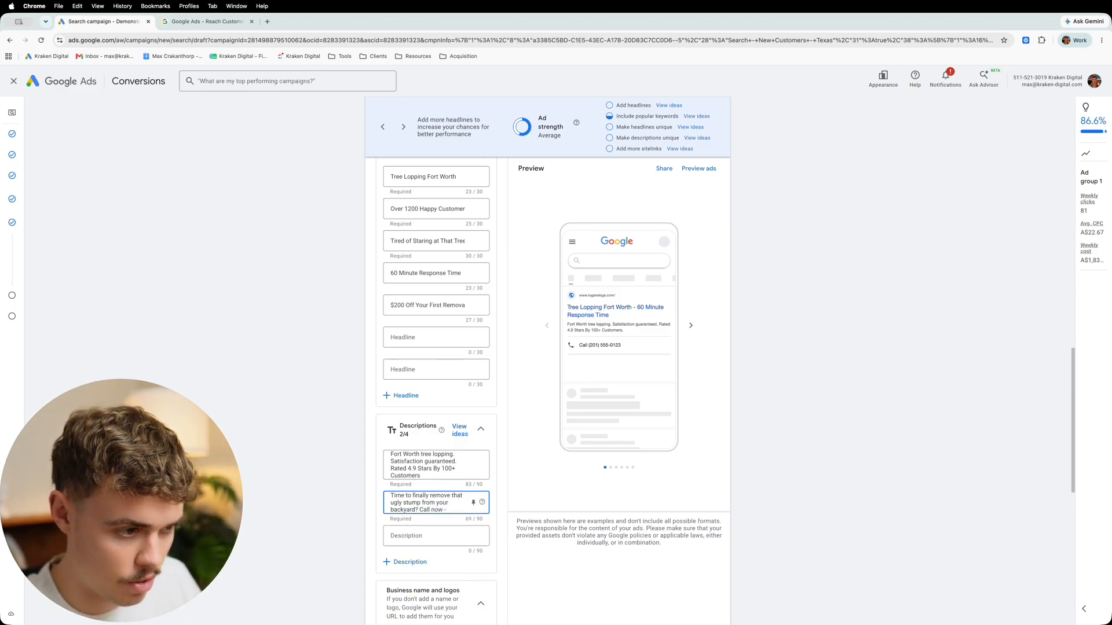
type(" $200")
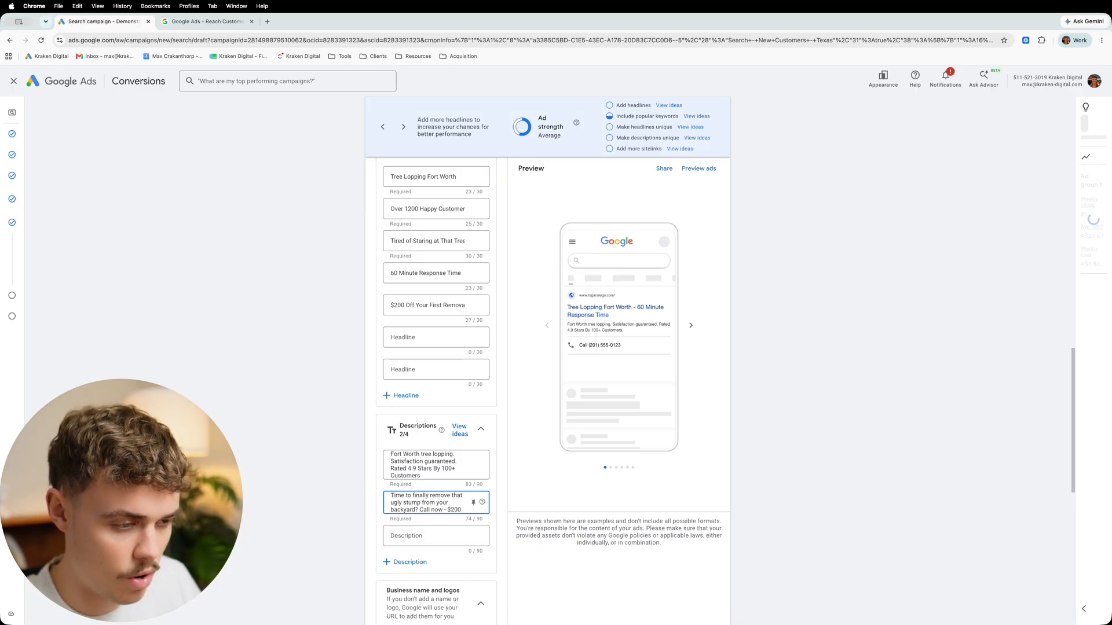
type(" off your fi")
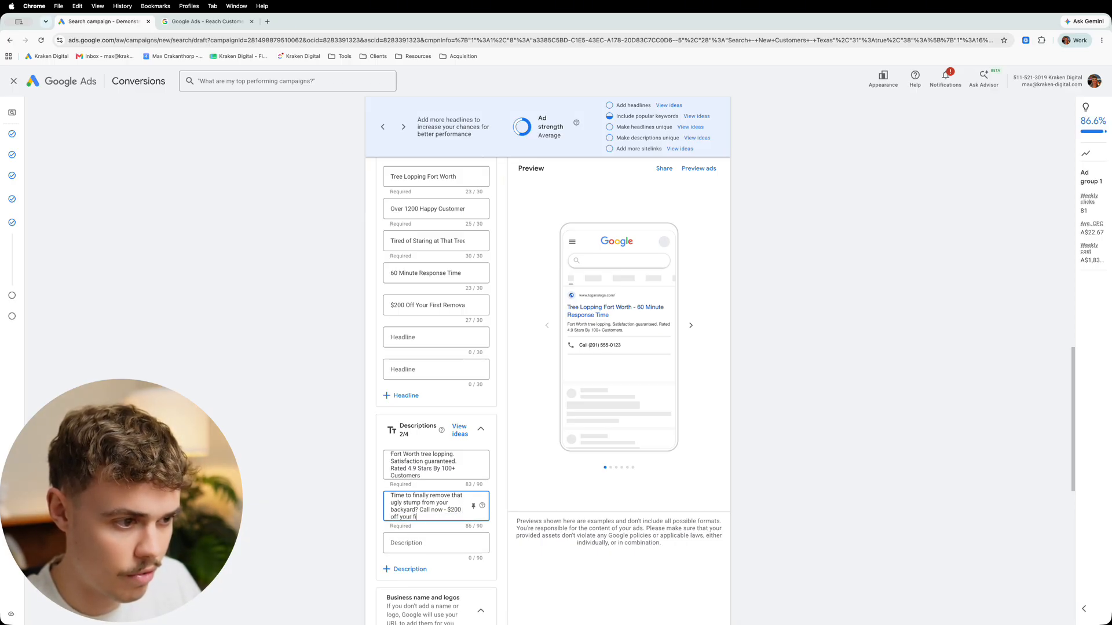
type("rst")
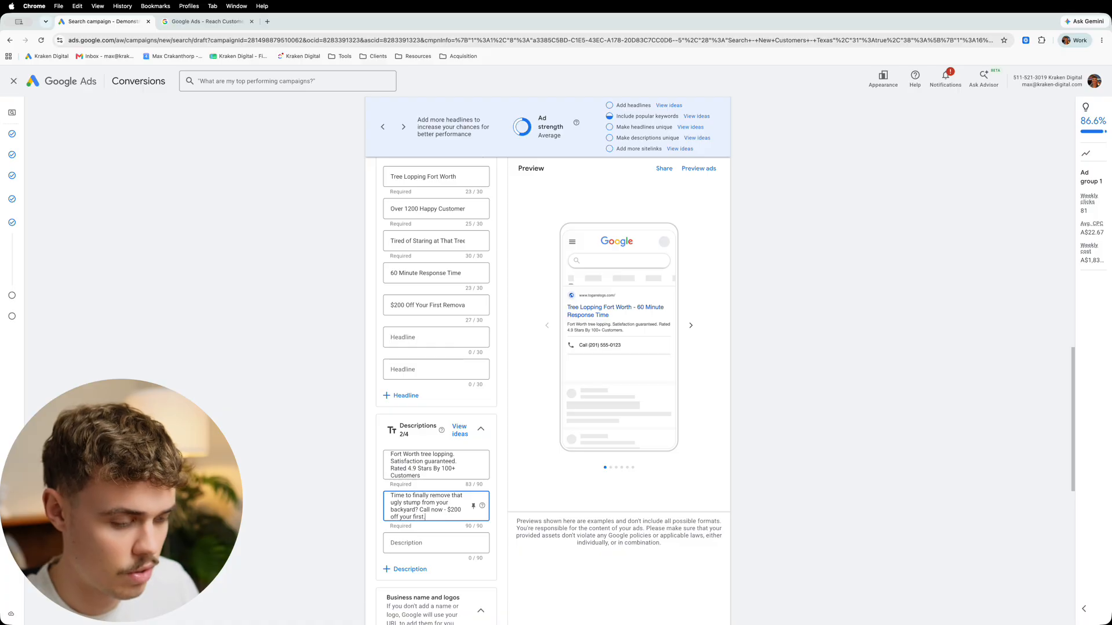
type(".")
scroll(410, 513, "down", 2)
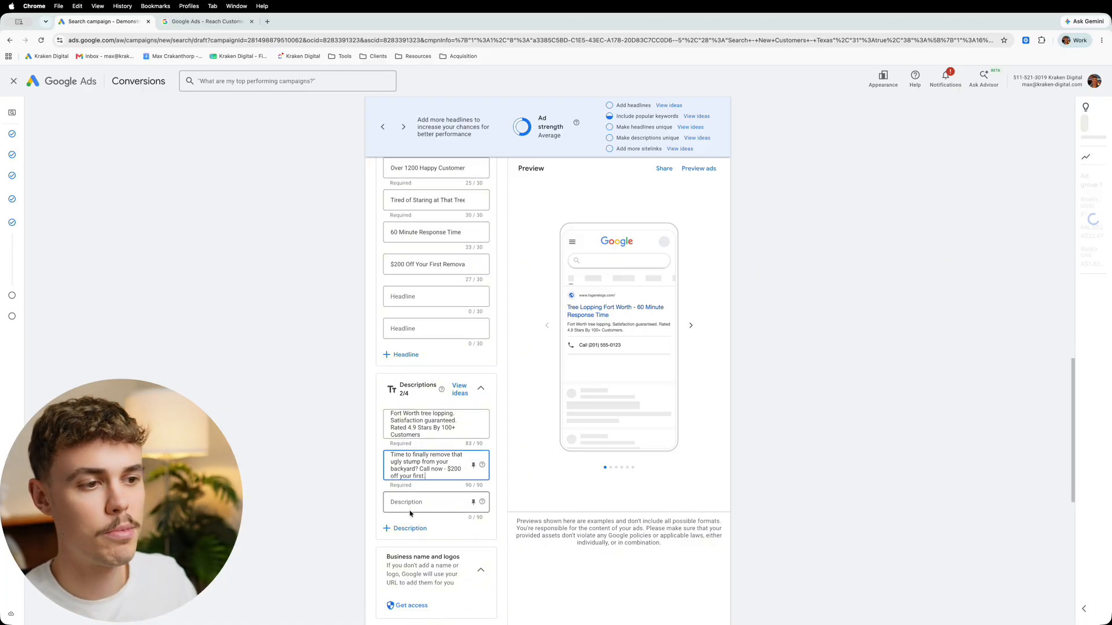
left_click(411, 501)
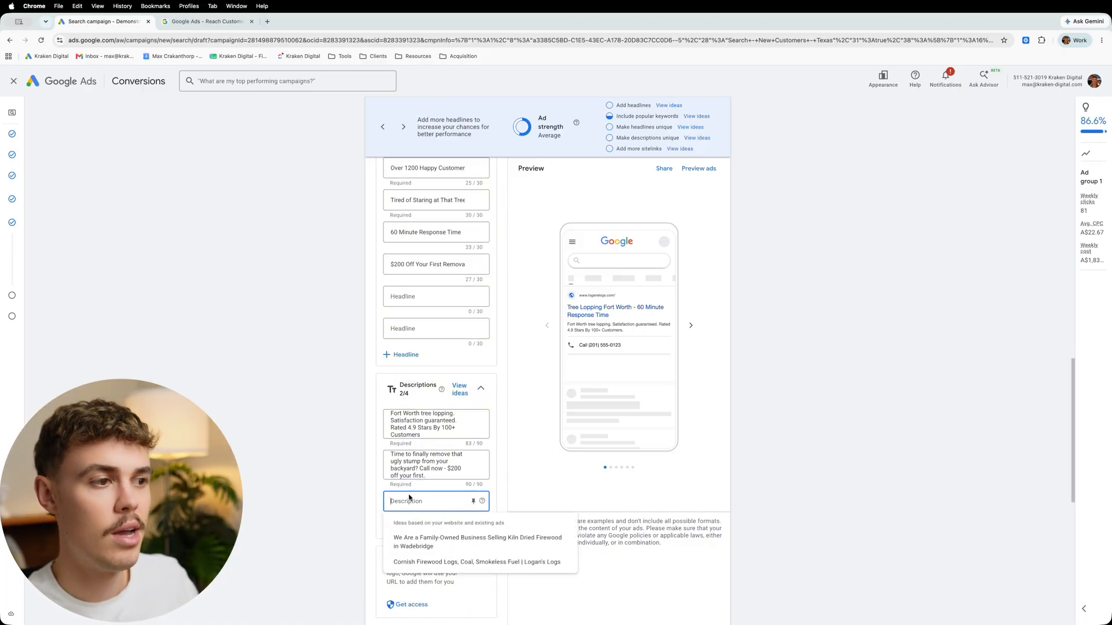
left_click(433, 478)
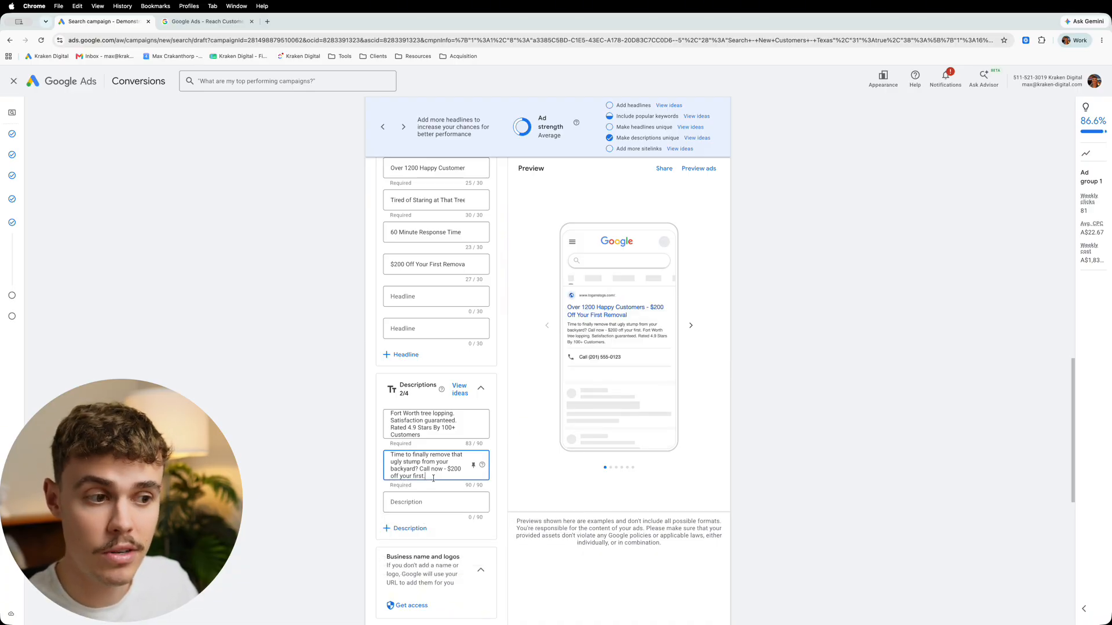
scroll(436, 496, "up", 1)
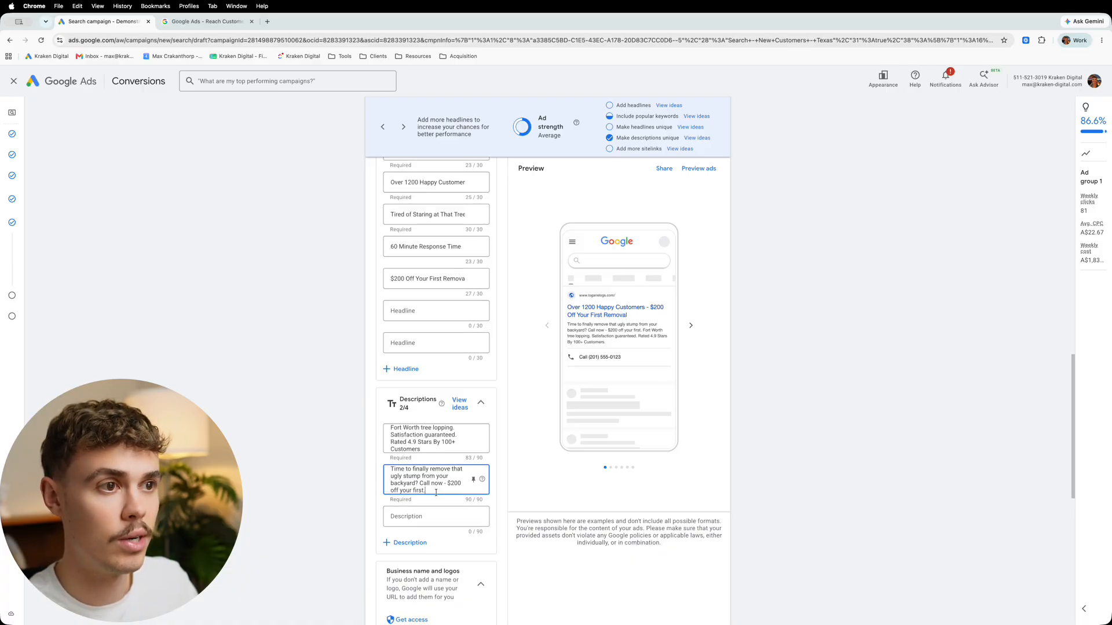
scroll(436, 492, "up", 3)
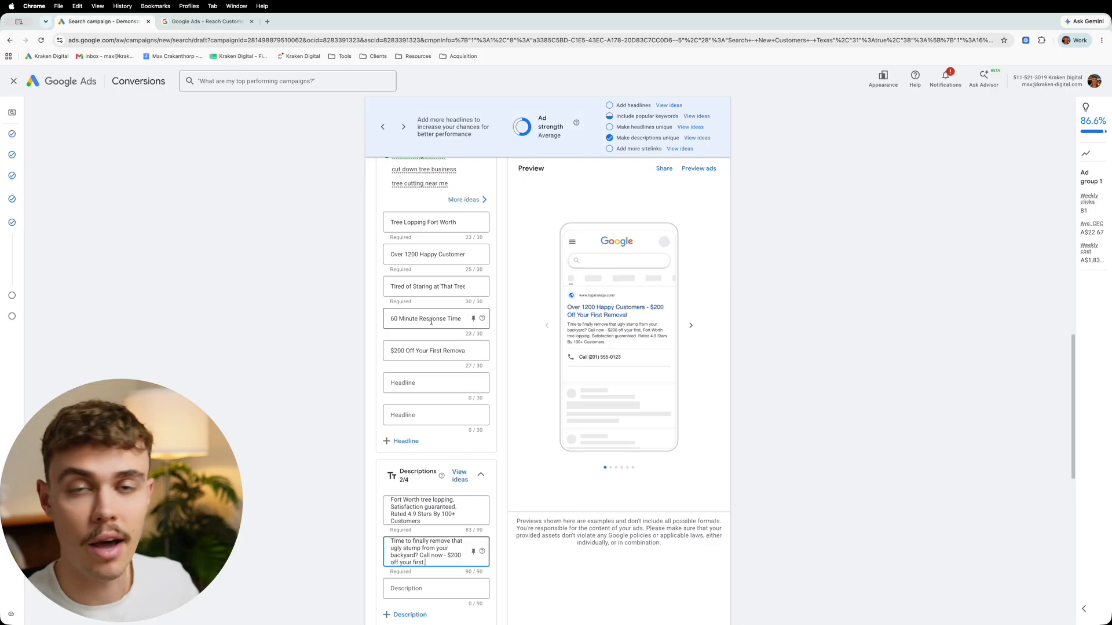
scroll(436, 407, "down", 10)
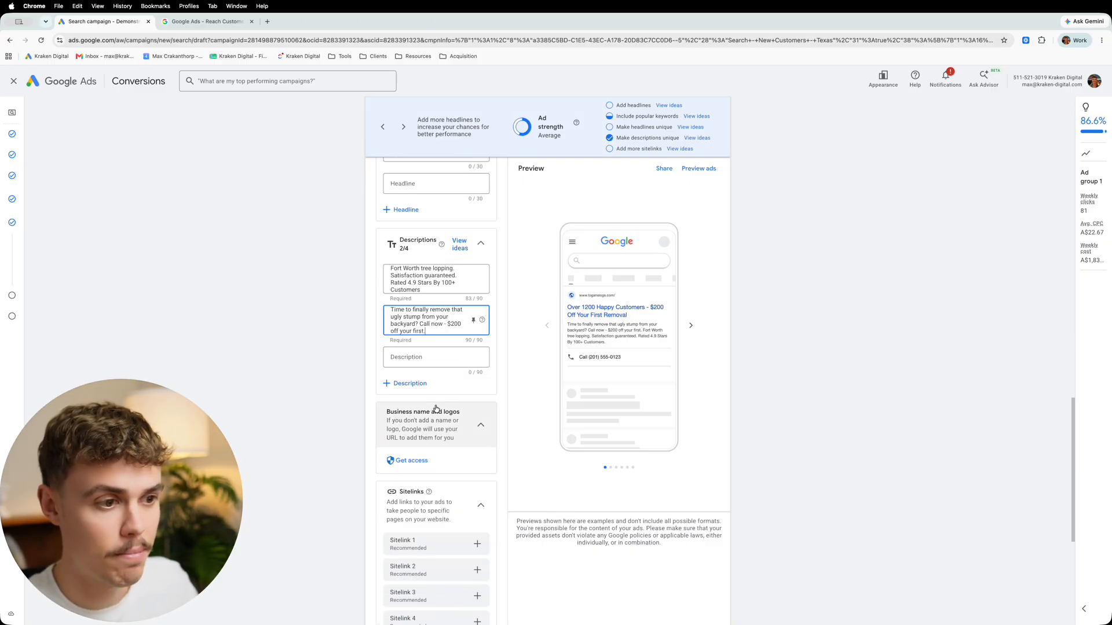
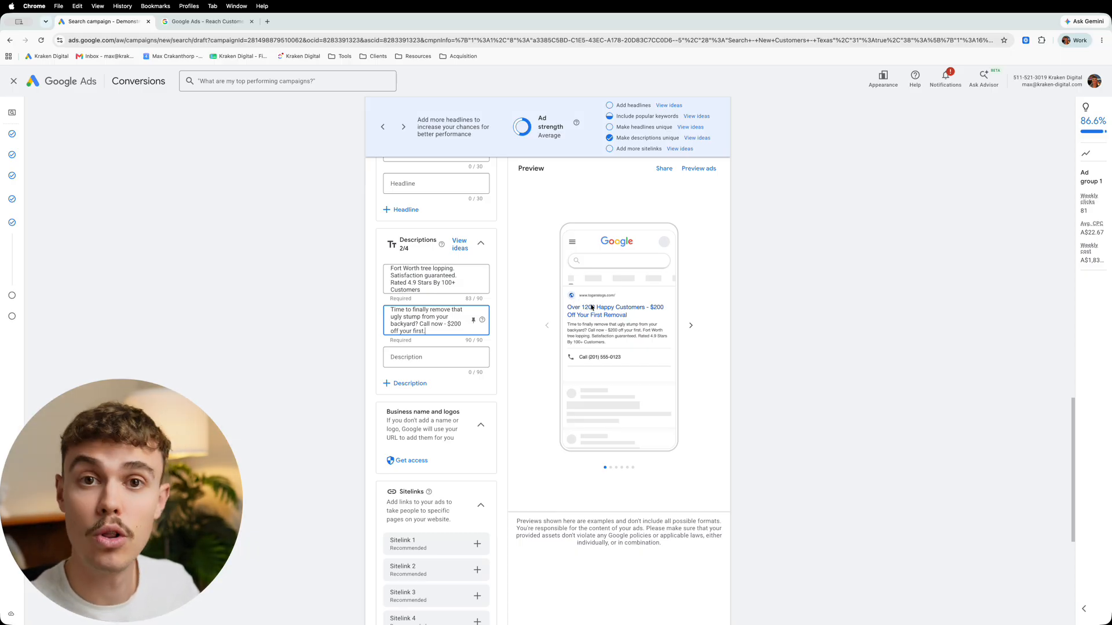
- Start creating sitelinks, compare the desktop and mobile previews, and set the first sitelink's text to "About us"
scroll(466, 406, "down", 2)
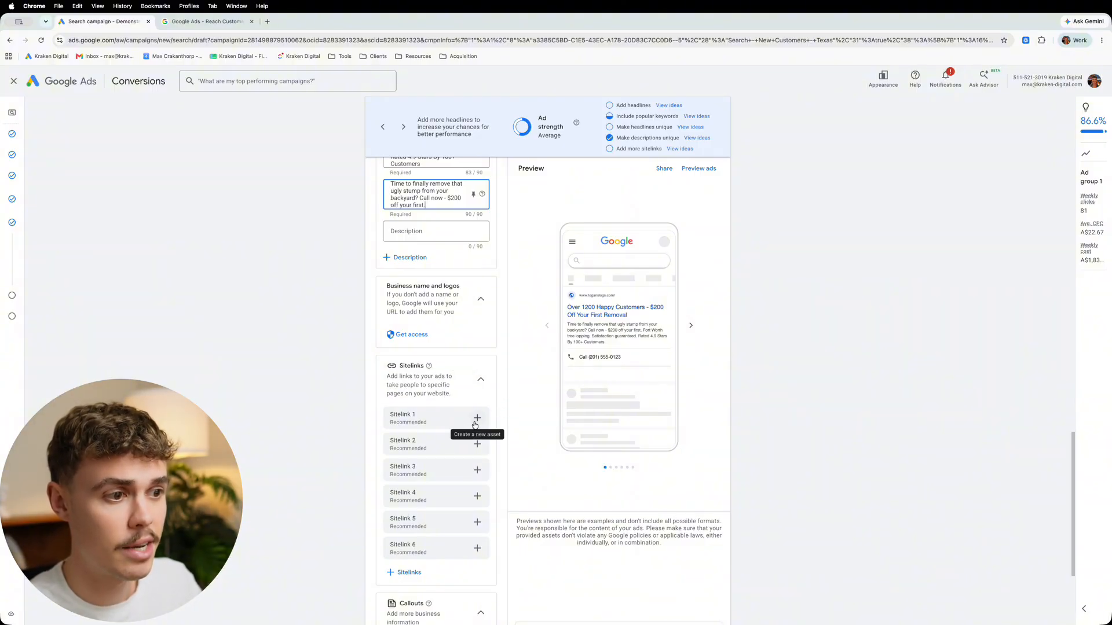
left_click(476, 421)
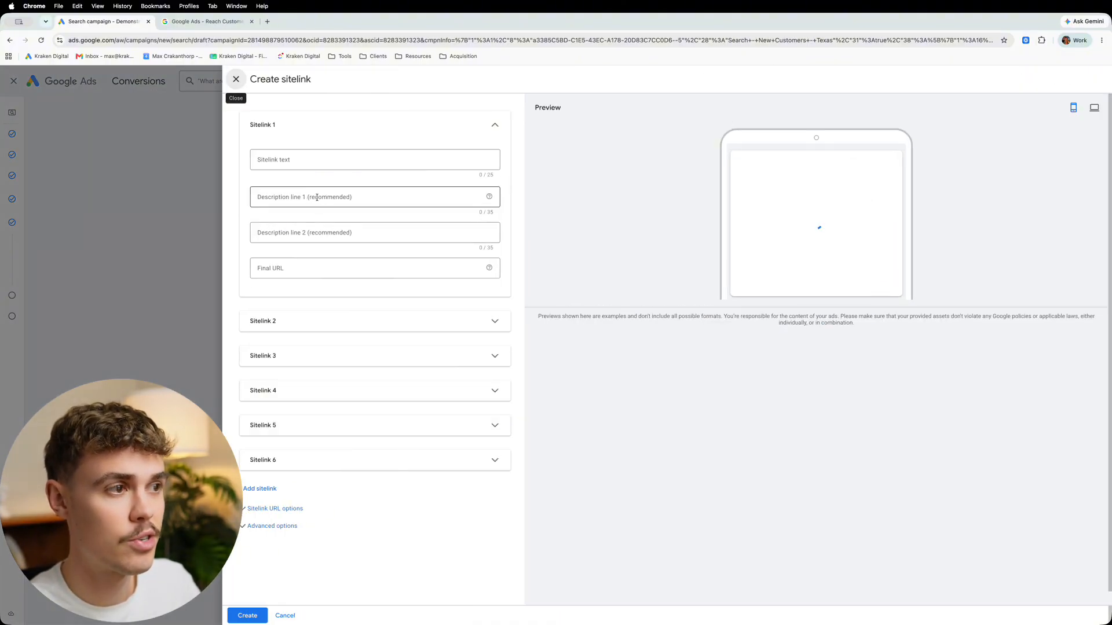
left_click(325, 164)
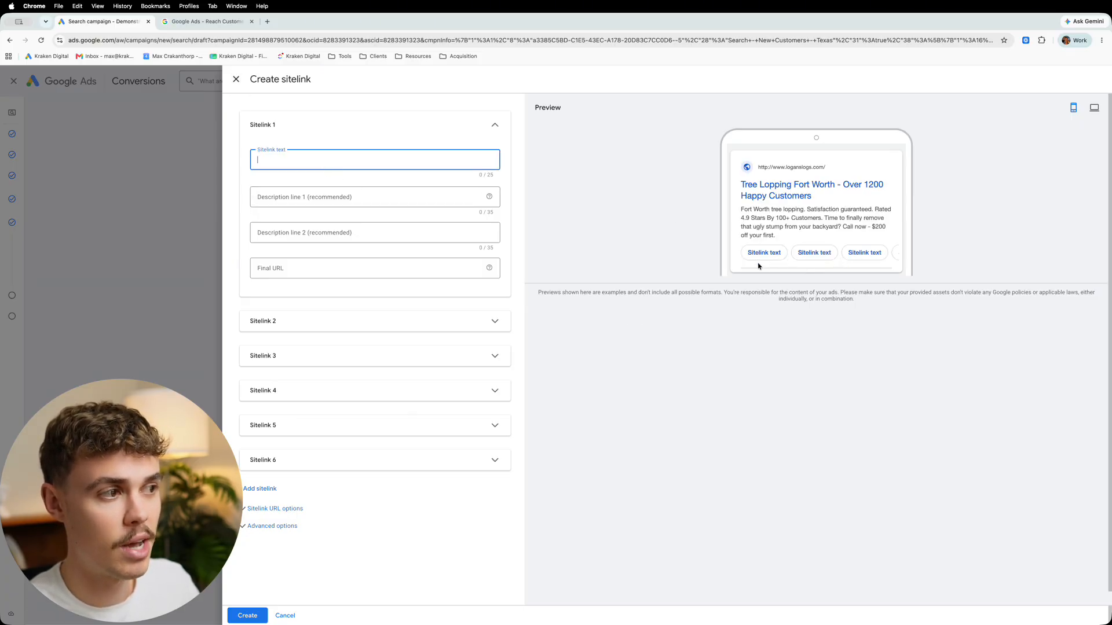
left_click(1094, 108)
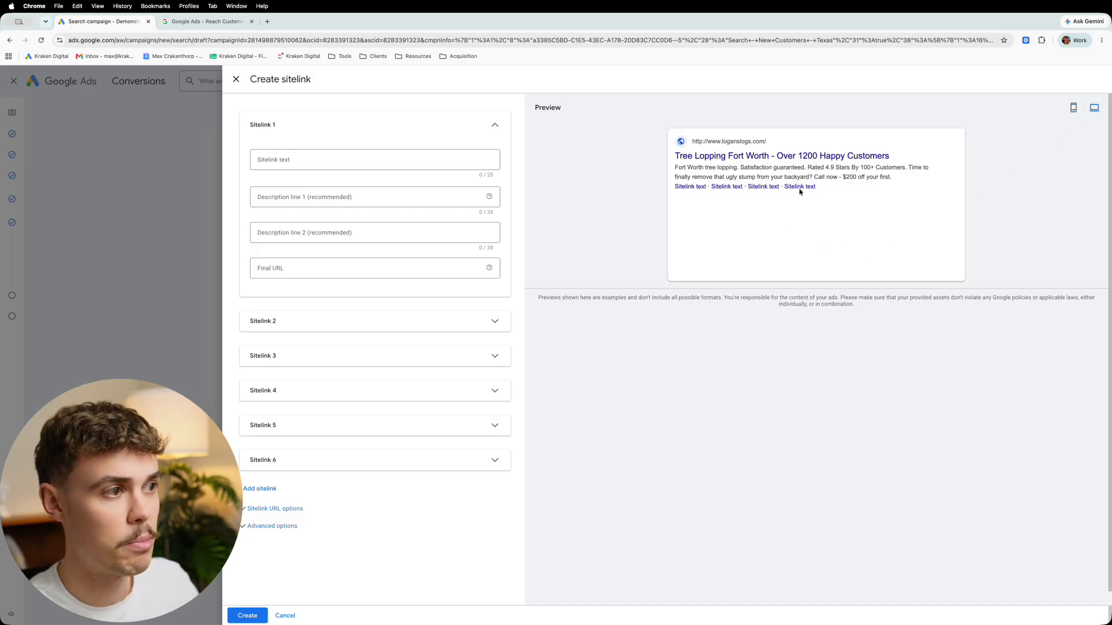
left_click(1073, 108)
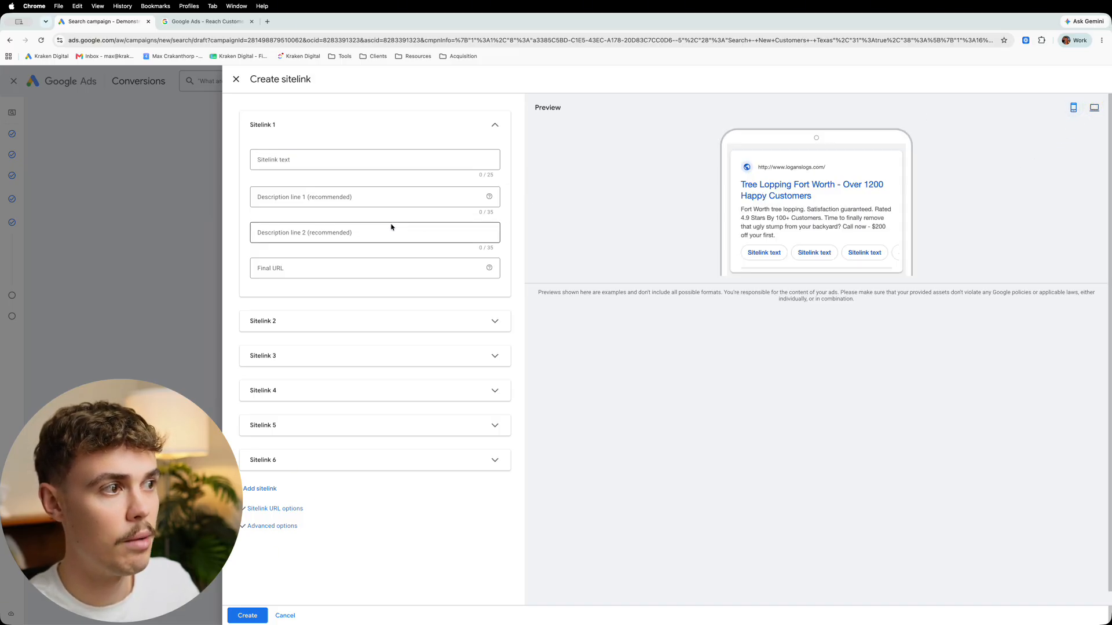
left_click(311, 158)
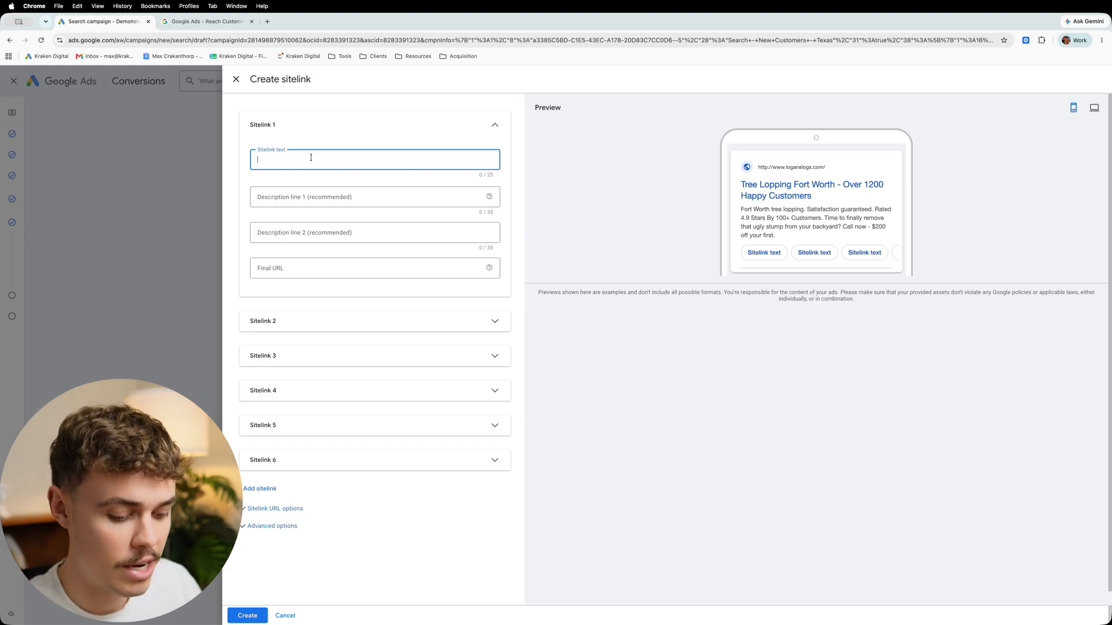
type("About us")
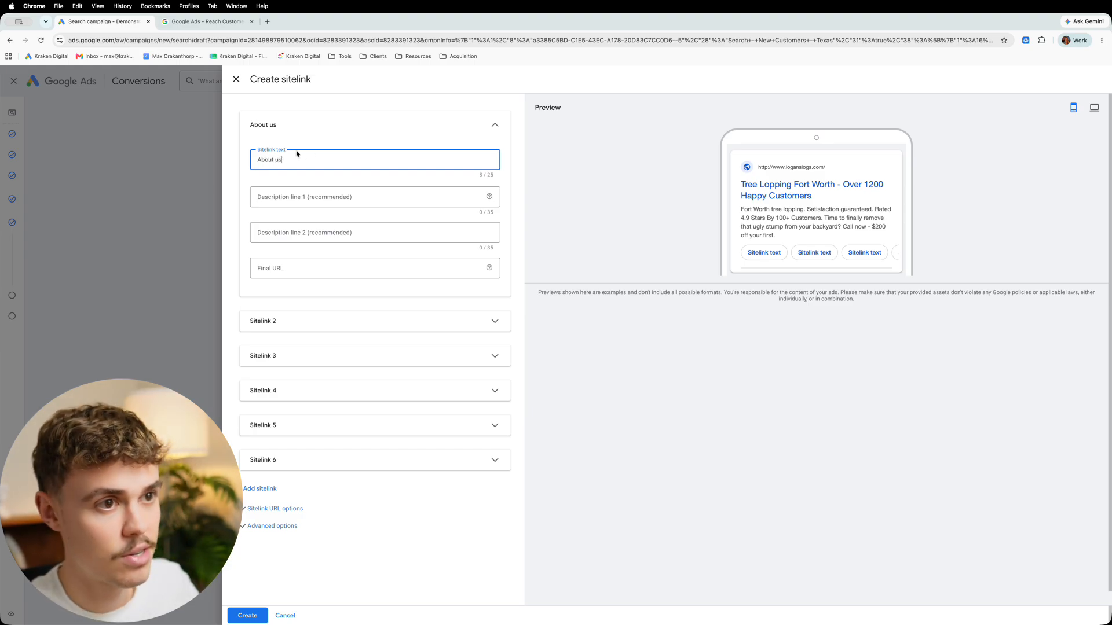
- Set the second sitelink's text to "Services"
left_click(277, 325)
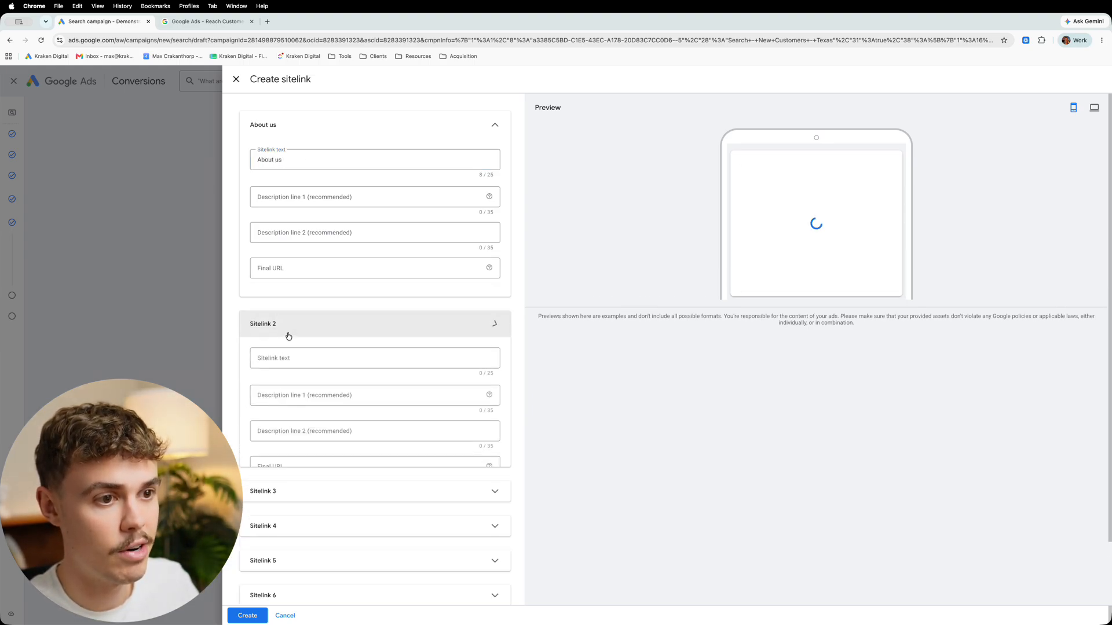
left_click(304, 356)
type("S")
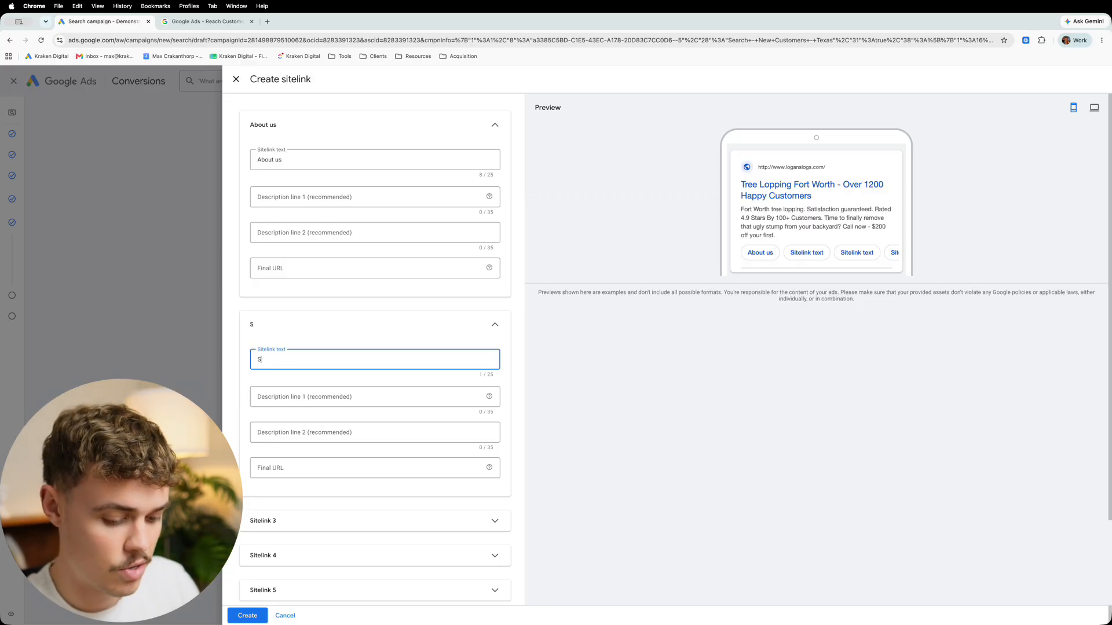
type("ervices")
- Enter "Tree Lopping, stump removal" as the first description line of the Services sitelink
left_click(304, 398)
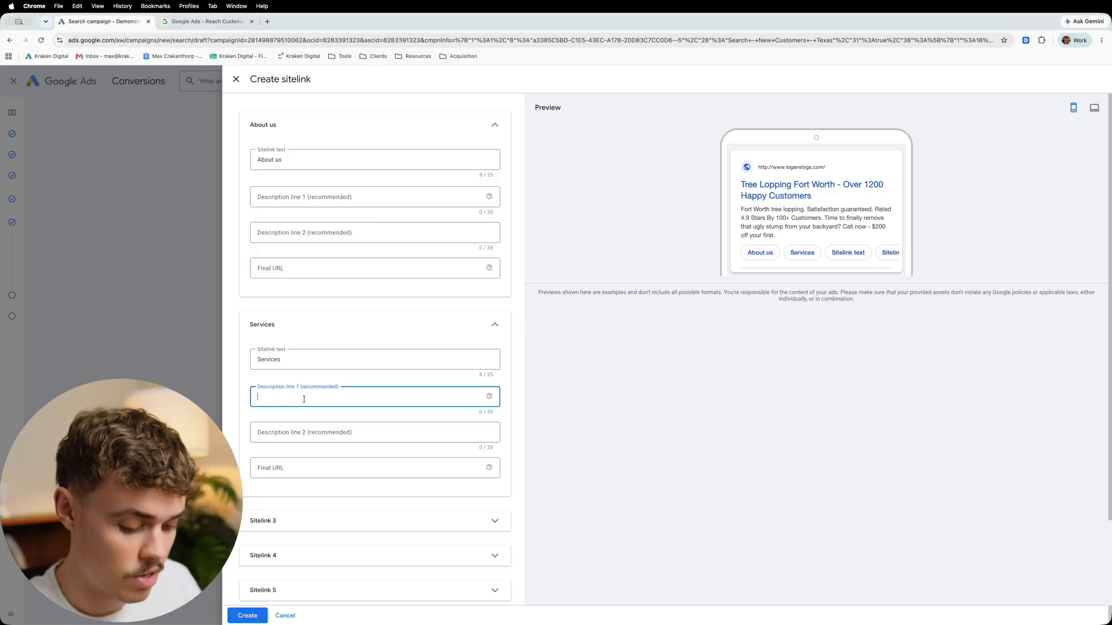
type("Tree Lopping")
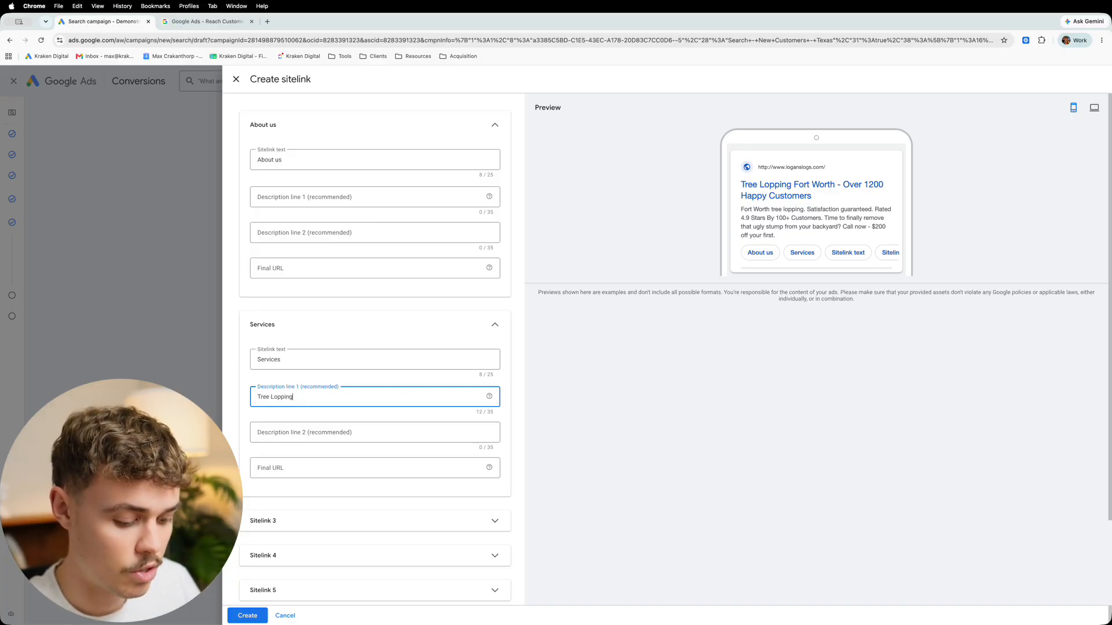
type(", stump remo")
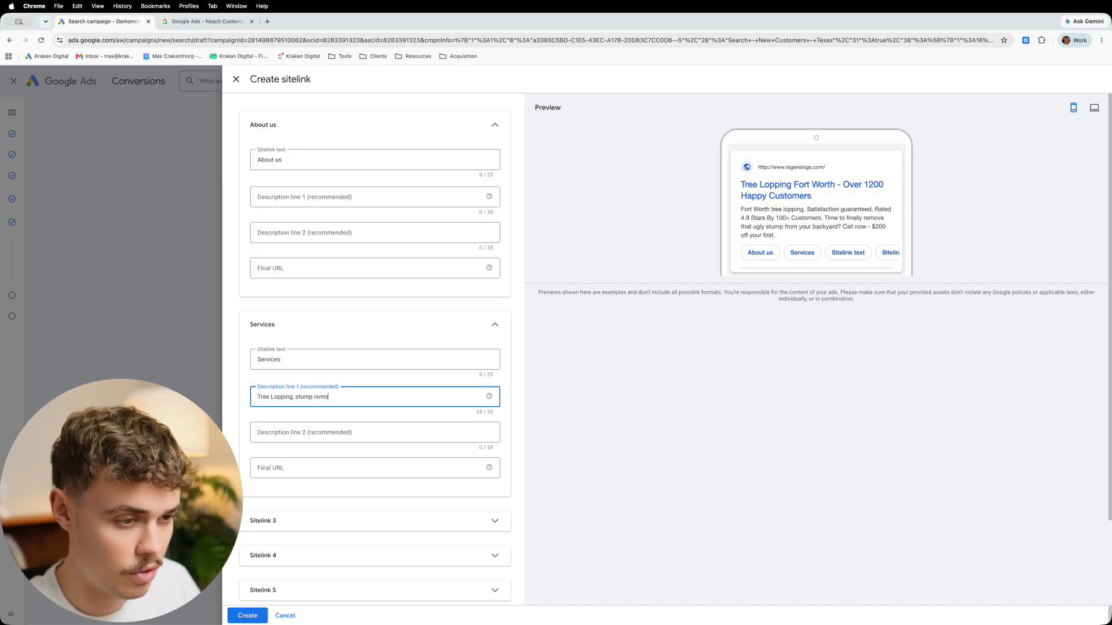
type("val")
key("Tab")
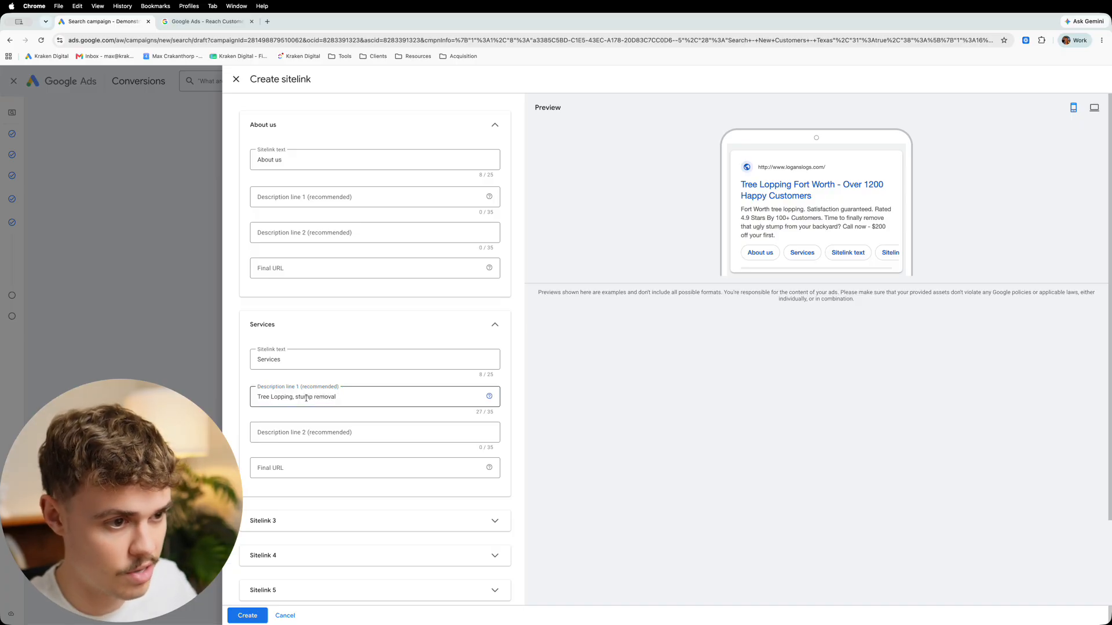
- Enter "We do it all in the backyardd" as the second description line of the Services sitelink
left_click(310, 432)
type("We do")
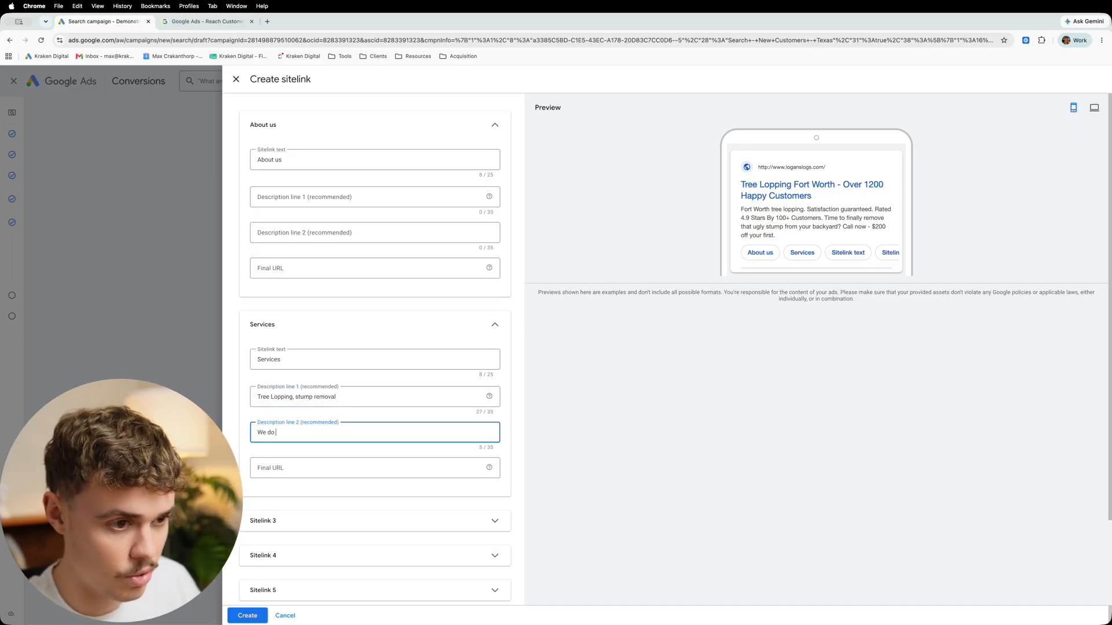
type(" it all in the back")
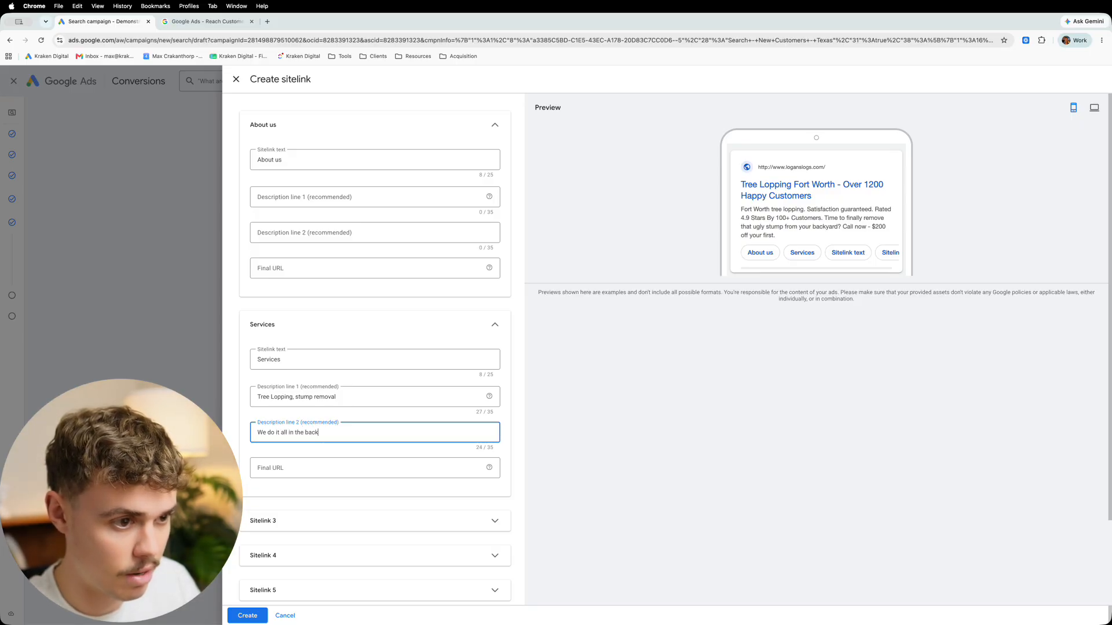
type("yardd")
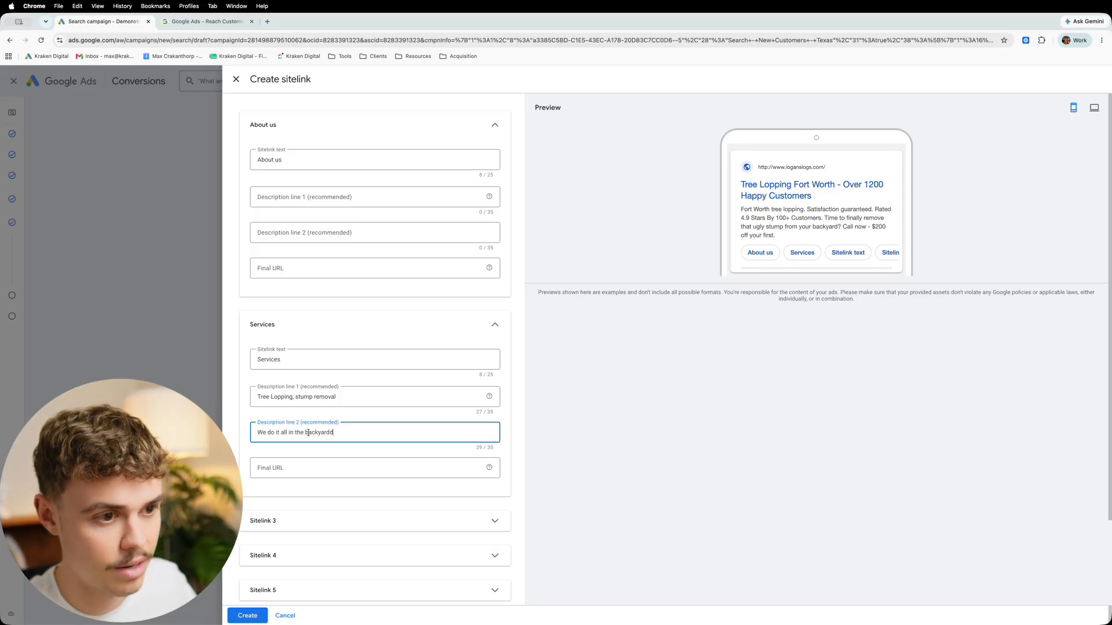
- Correct the Services sitelink's second description line to "We do it all in the backyard" and discard the sitelinks
left_click(310, 466)
left_click(336, 435)
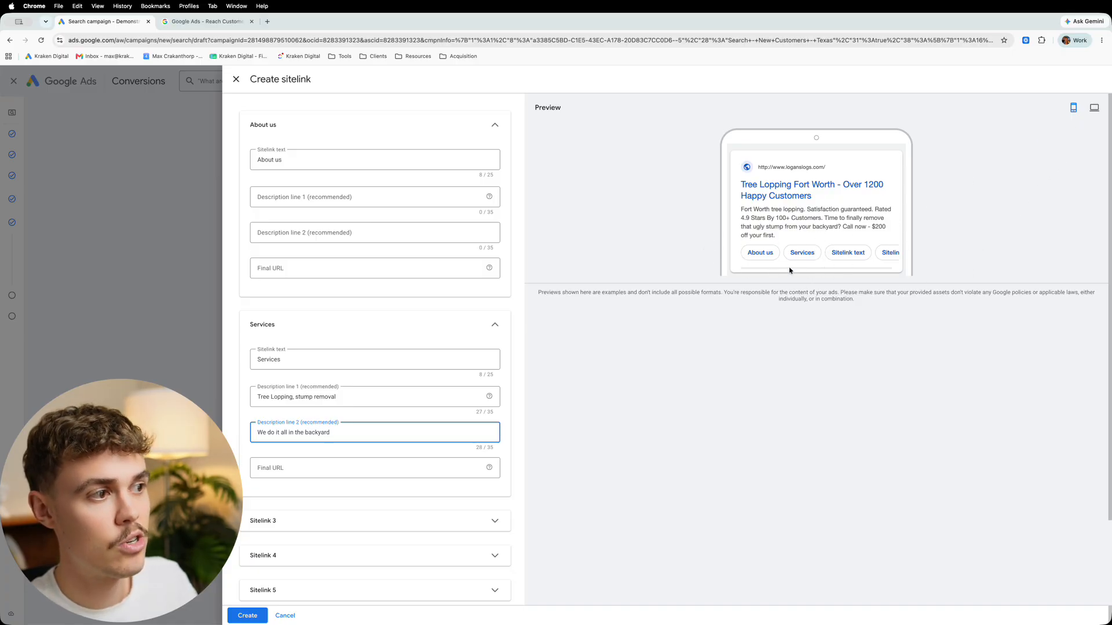
left_click(1094, 107)
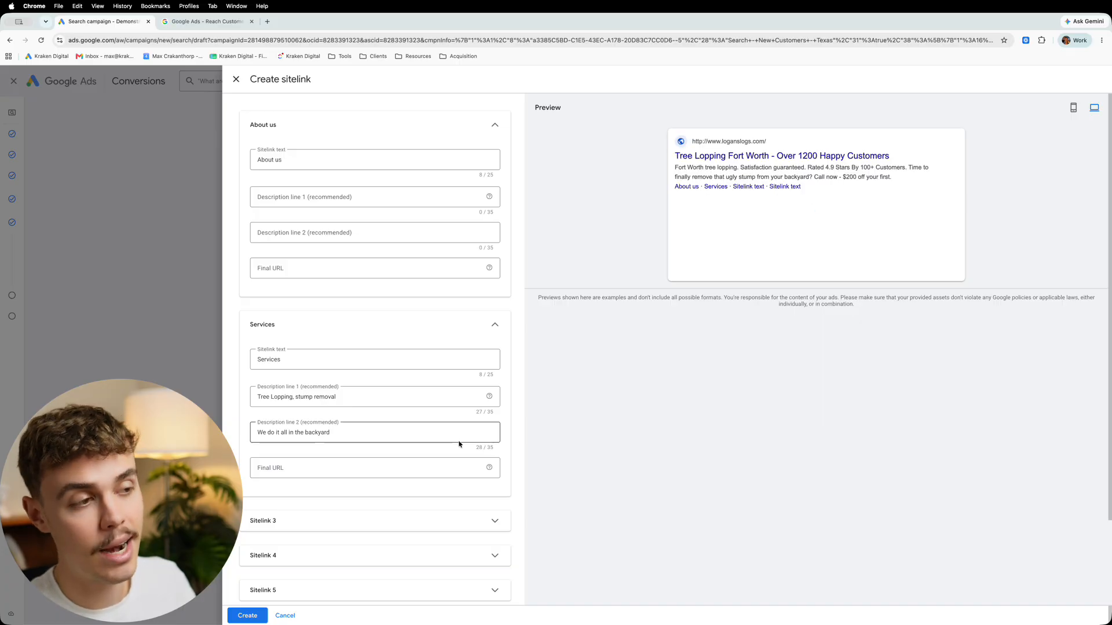
left_click(412, 510)
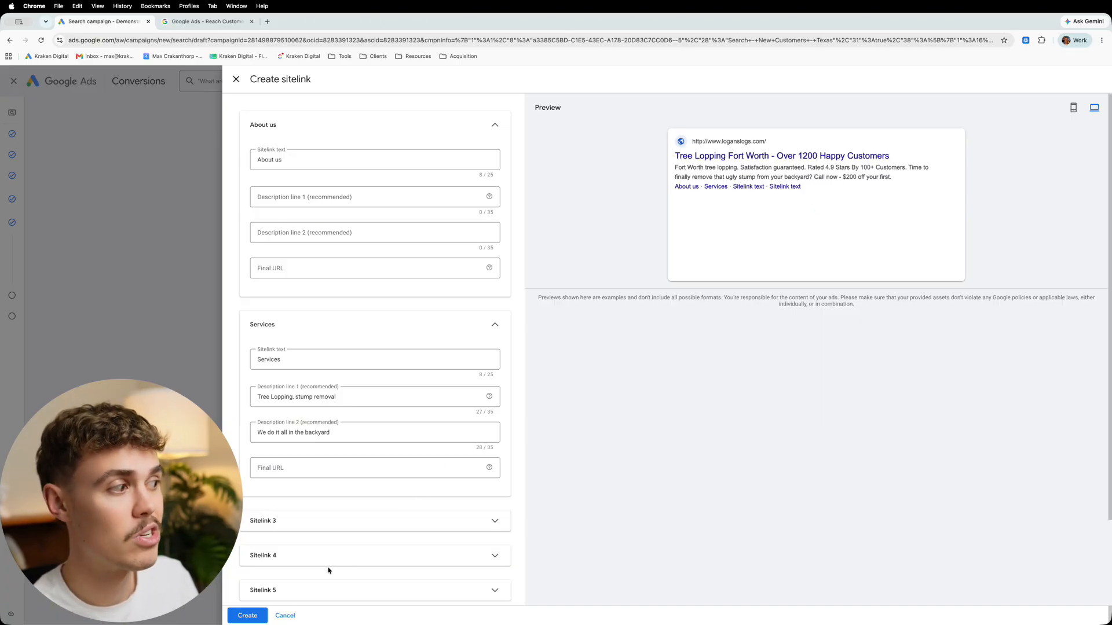
left_click(285, 615)
- Start adding campaign-level callouts and enter "$200 off your first tree" as the first callout text
scroll(457, 406, "down", 3)
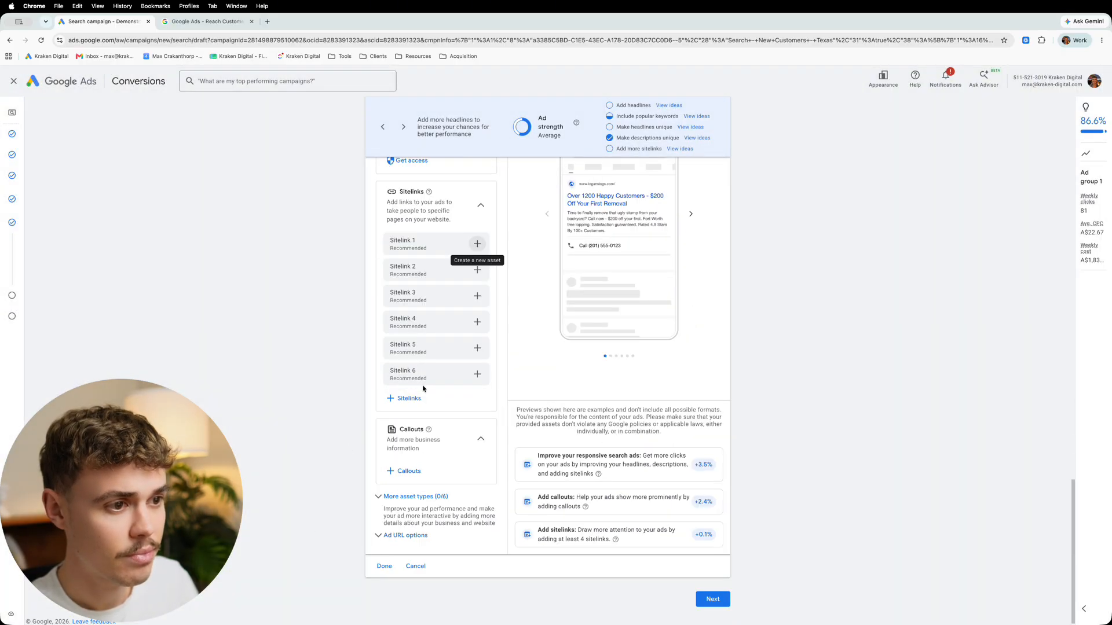
left_click(408, 466)
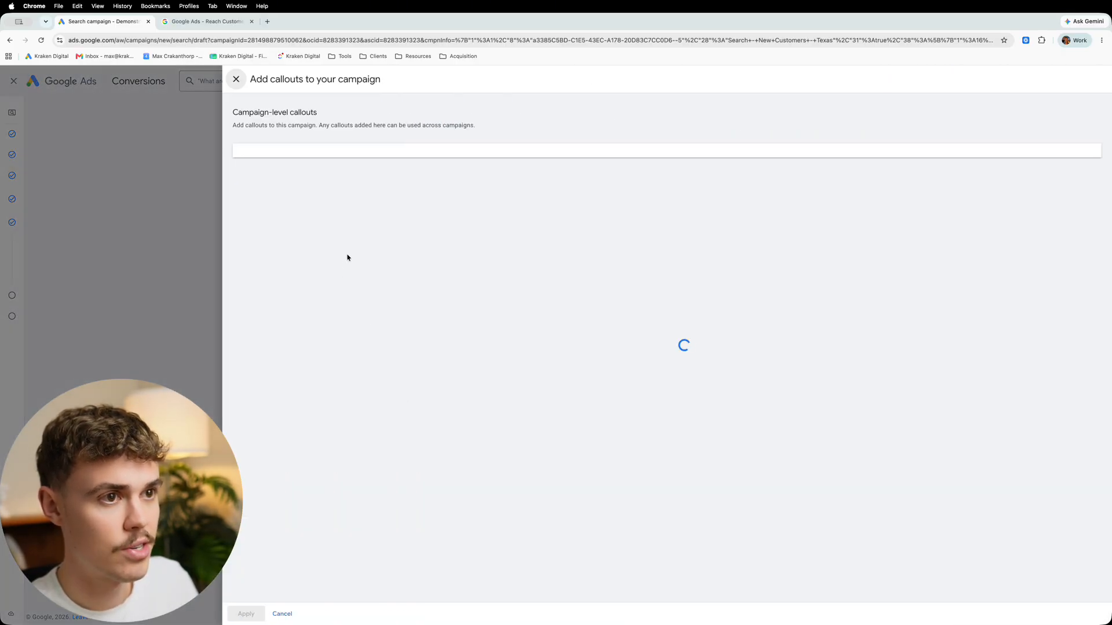
left_click(319, 185)
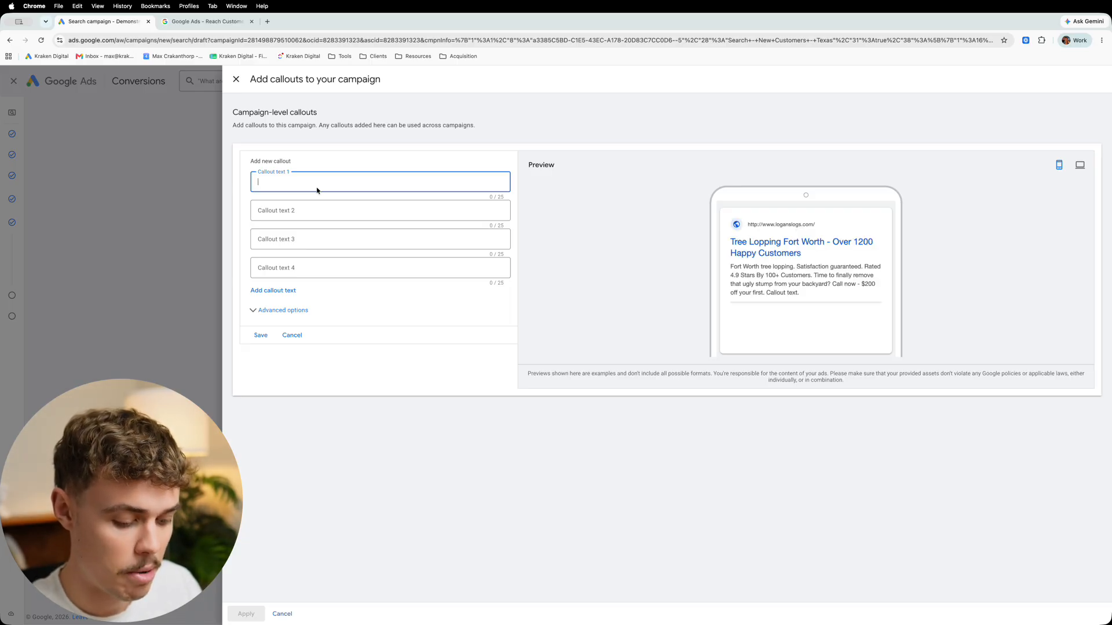
type("$200")
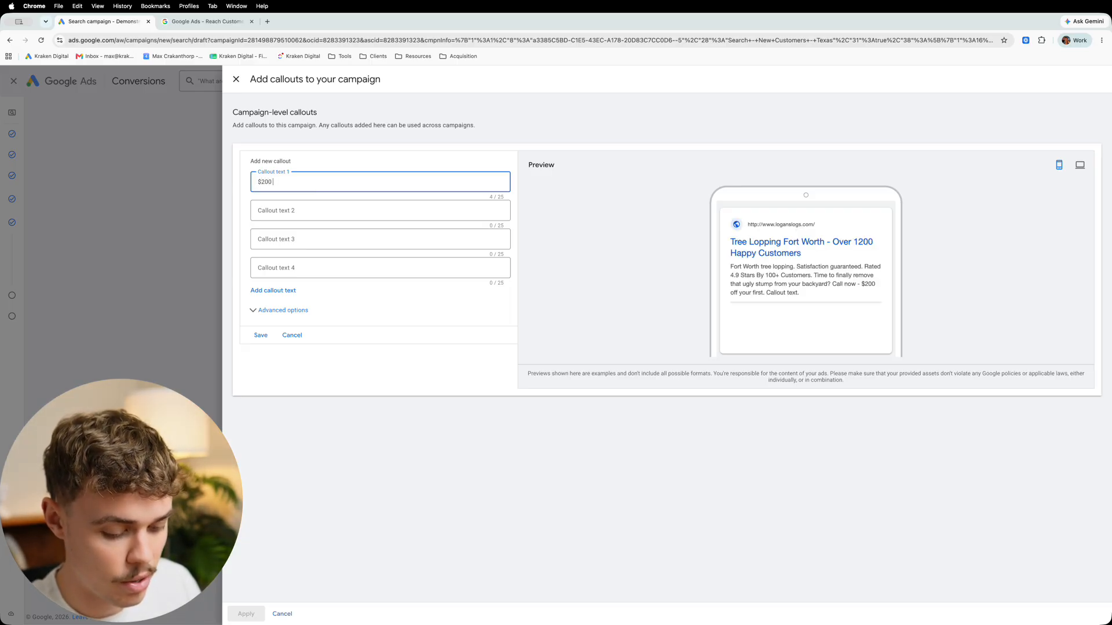
type(" off your first removal")
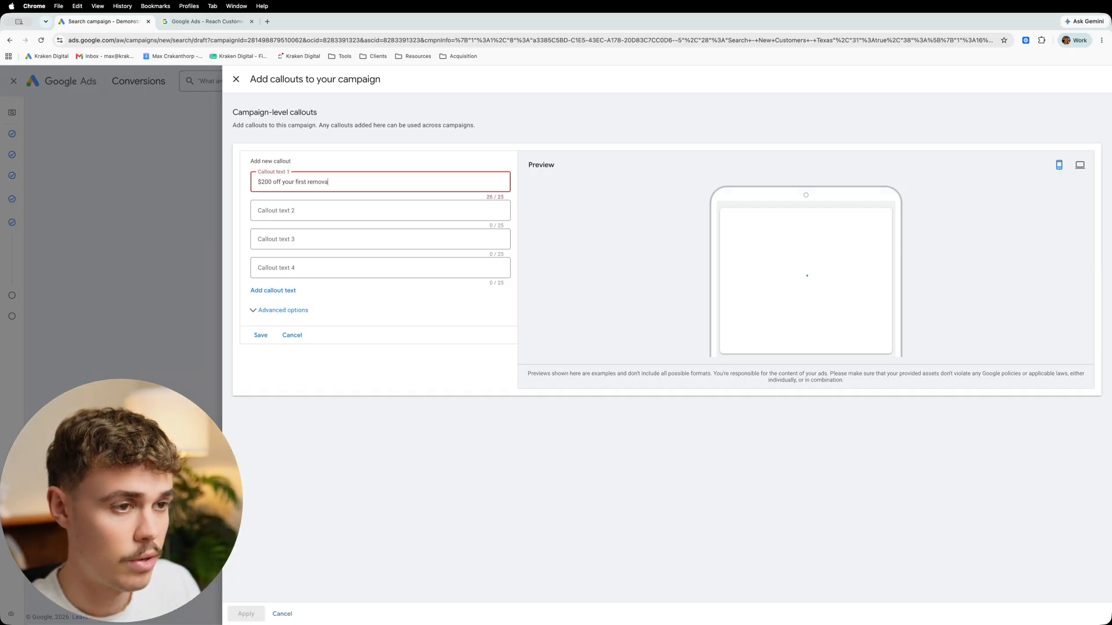
key("BackSpace")
key("BackSpace")
key("BackSpace")
key("BackSpace")
key("BackSpace")
key("BackSpace")
key("BackSpace")
key("BackSpace")
key("BackSpace")
key("BackSpace")
key("BackSpace")
key("BackSpace")
type("ir")
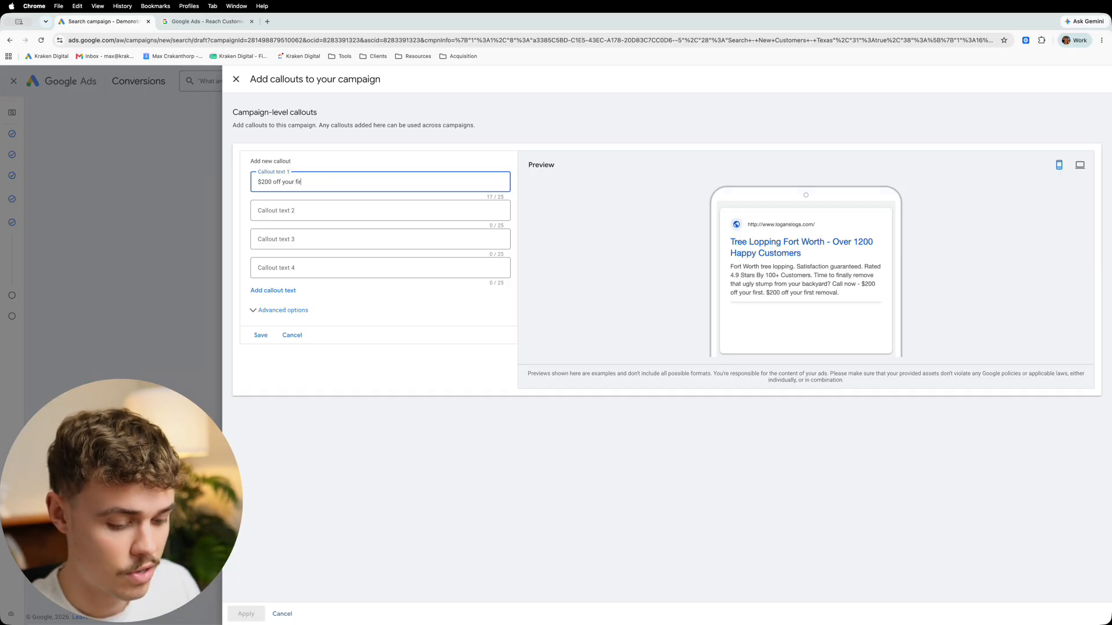
type("st tree")
key("Tab")
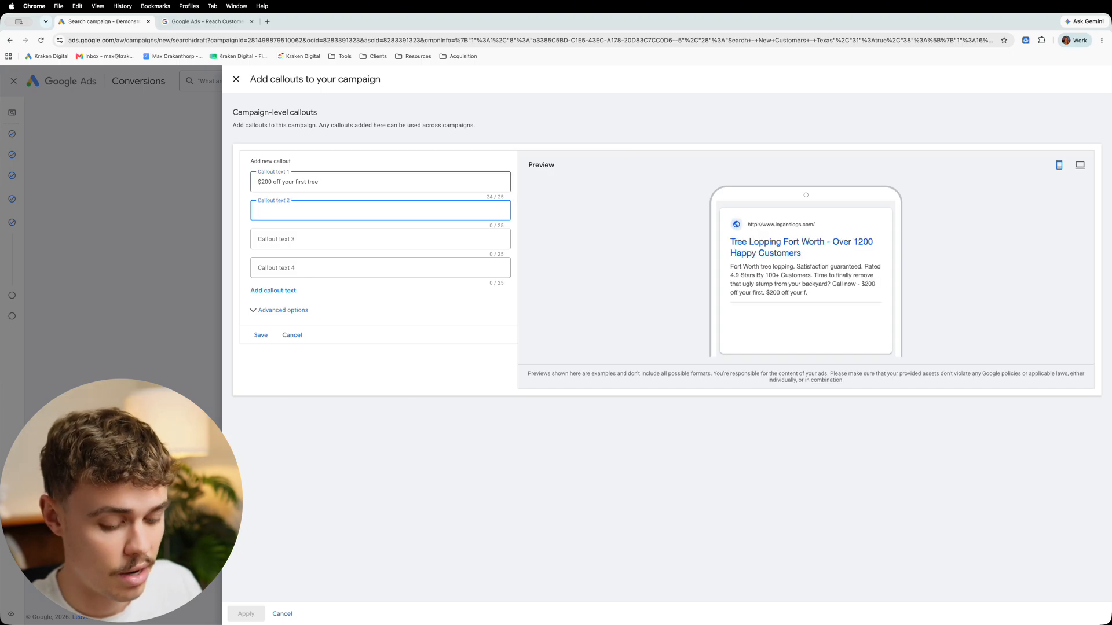
- Enter "60 years in business" as the second callout text
type("60 da")
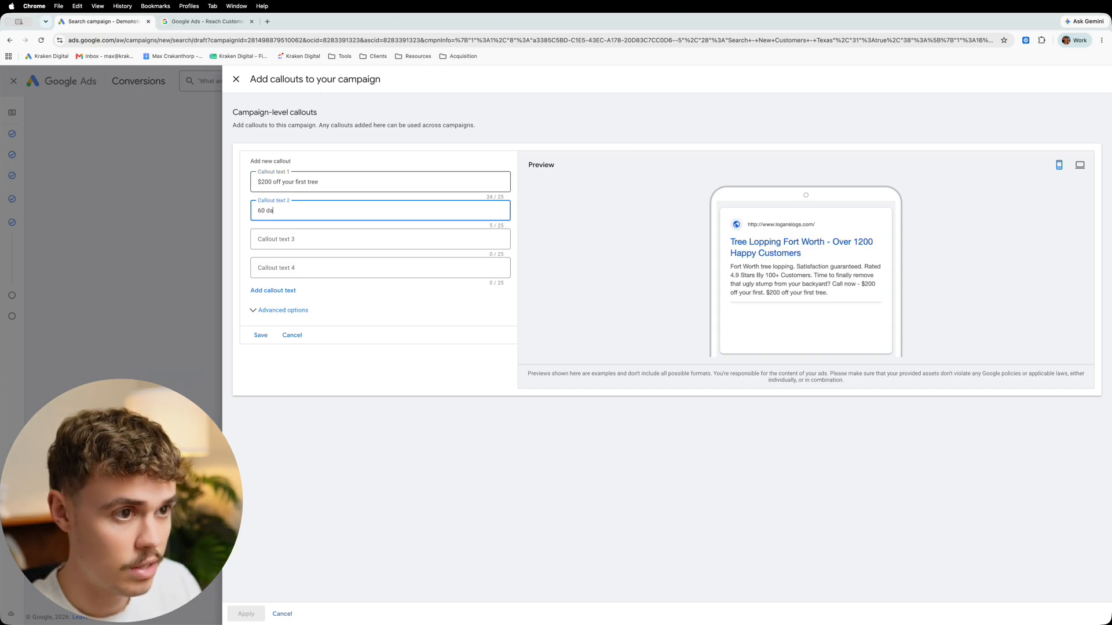
key("BackSpace")
key("BackSpace")
type("years")
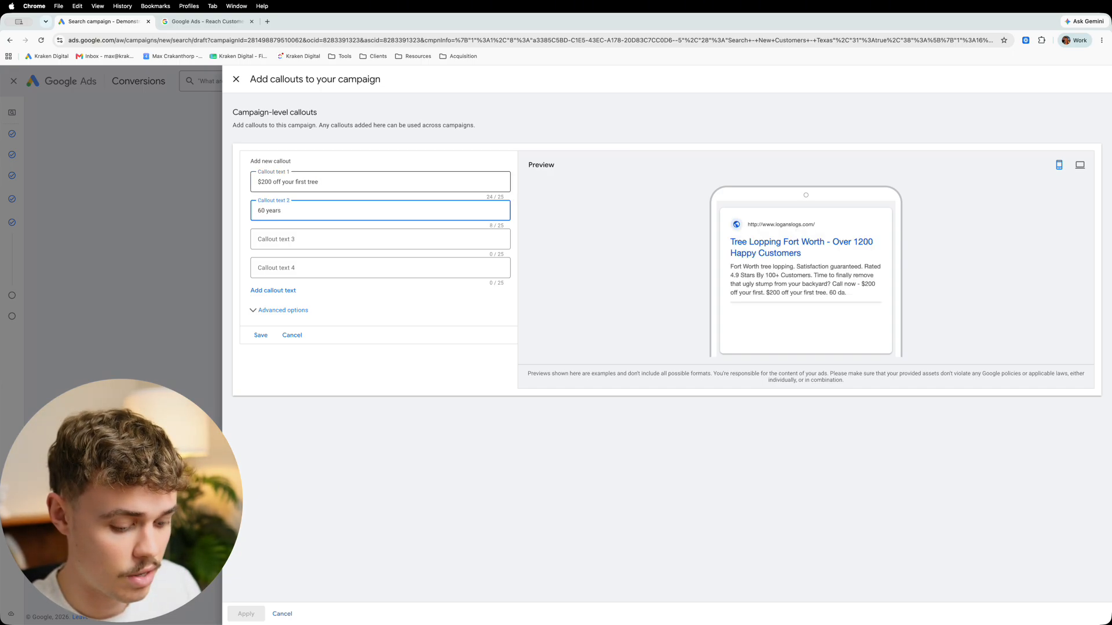
type(" in business")
key("Tab")
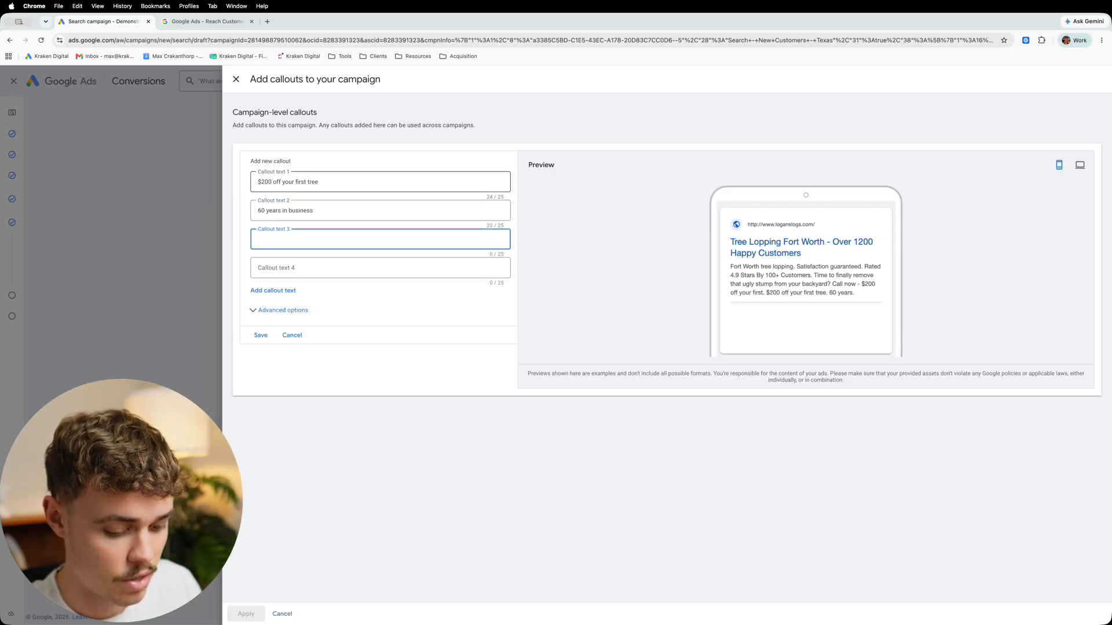
- Enter "Satisfaction guarantee" as the third callout text
type("Satisfaction g")
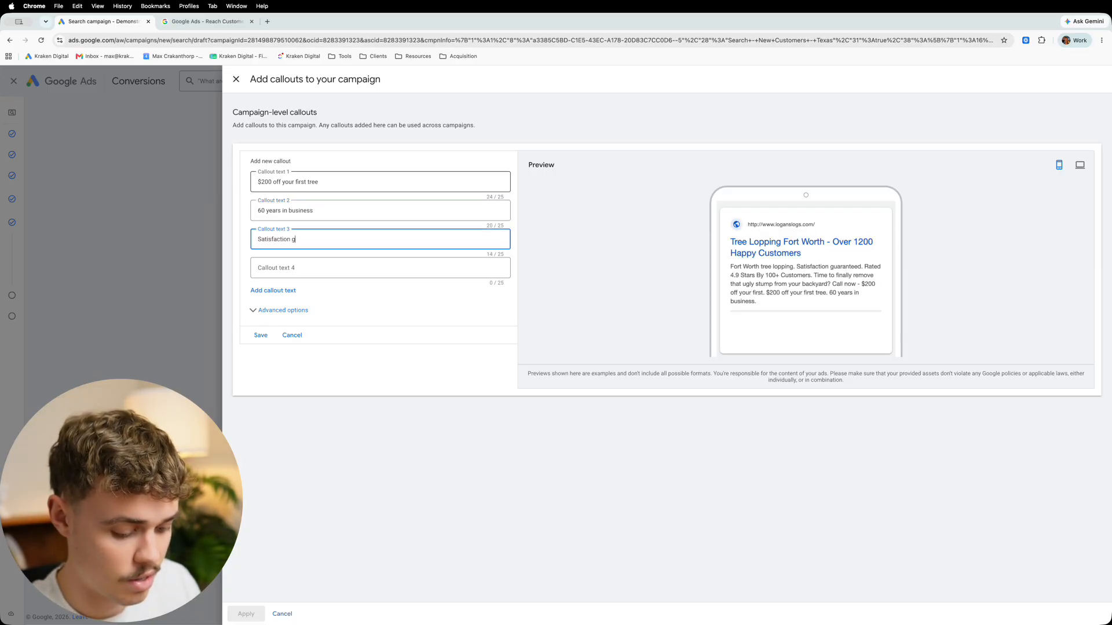
type("uarantee")
key("Tab")
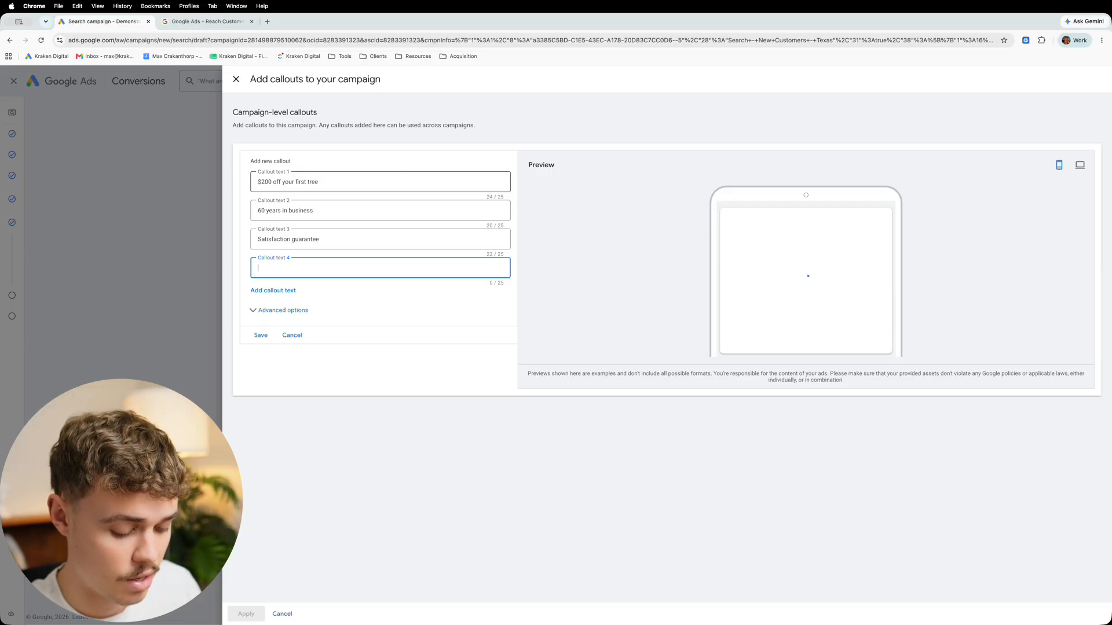
- Enter "1 hour response time" as the fourth callout text, and save and apply all four callouts to the campaign
type("1 hour reso")
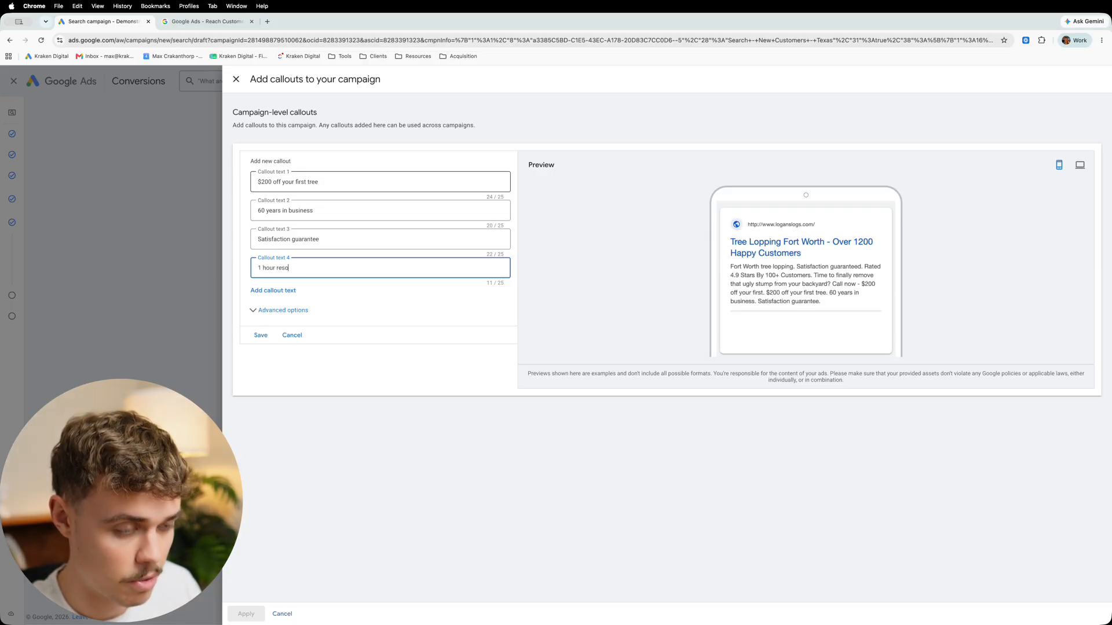
type("nse")
key("BackSpace")
key("BackSpace")
key("BackSpace")
key("BackSpace")
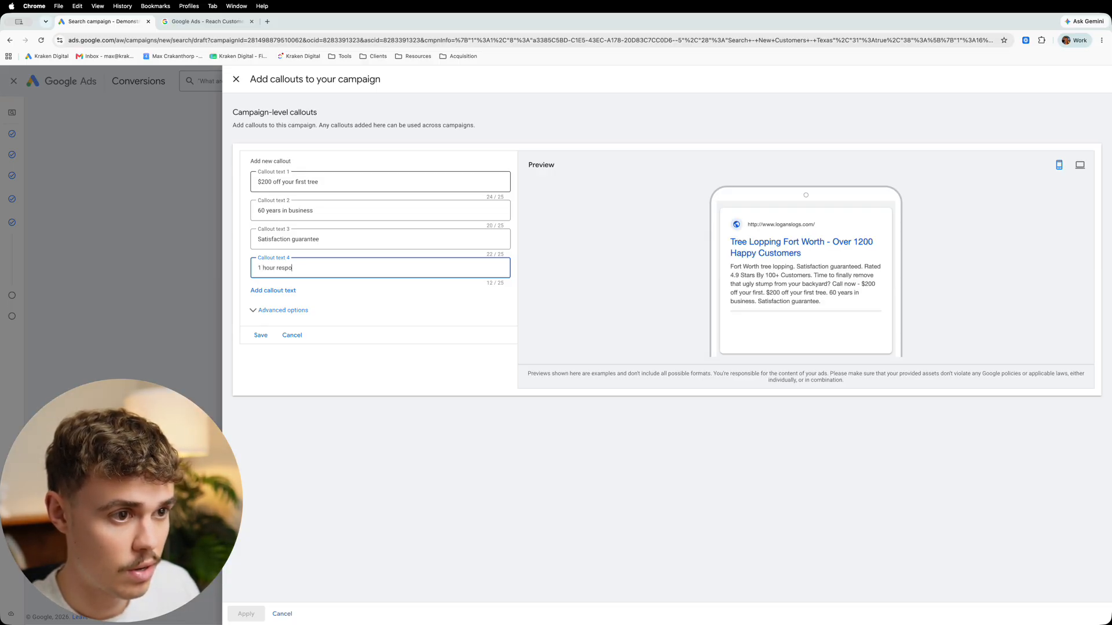
type("ponse time guarante")
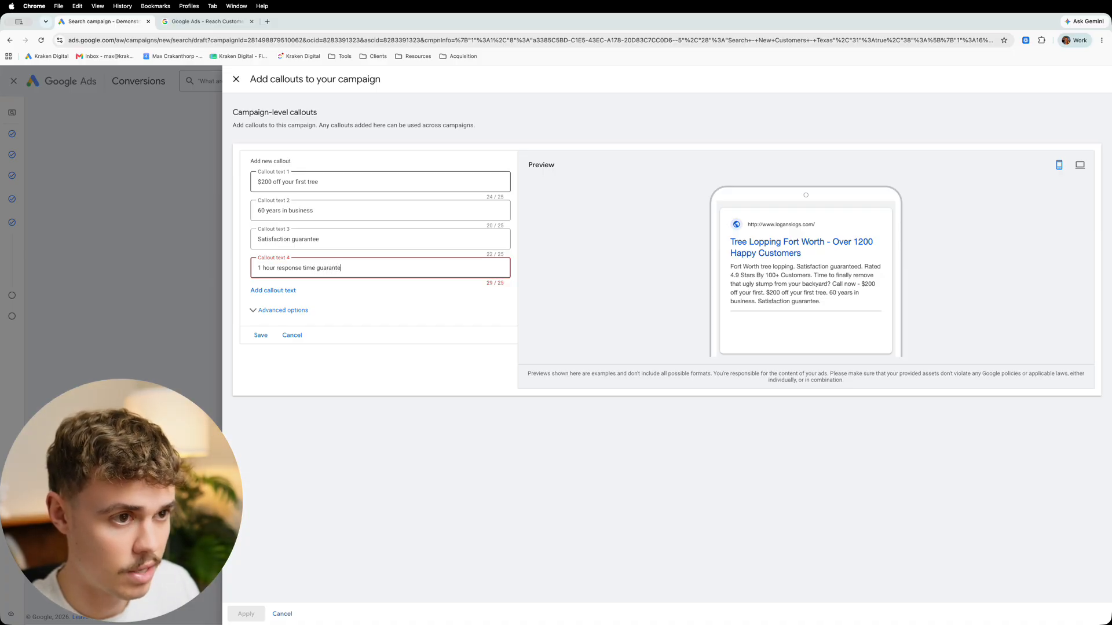
key("BackSpace")
key("BackSpace")
key("BackSpace")
key("BackSpace")
key("BackSpace")
key("BackSpace")
key("BackSpace")
key("BackSpace")
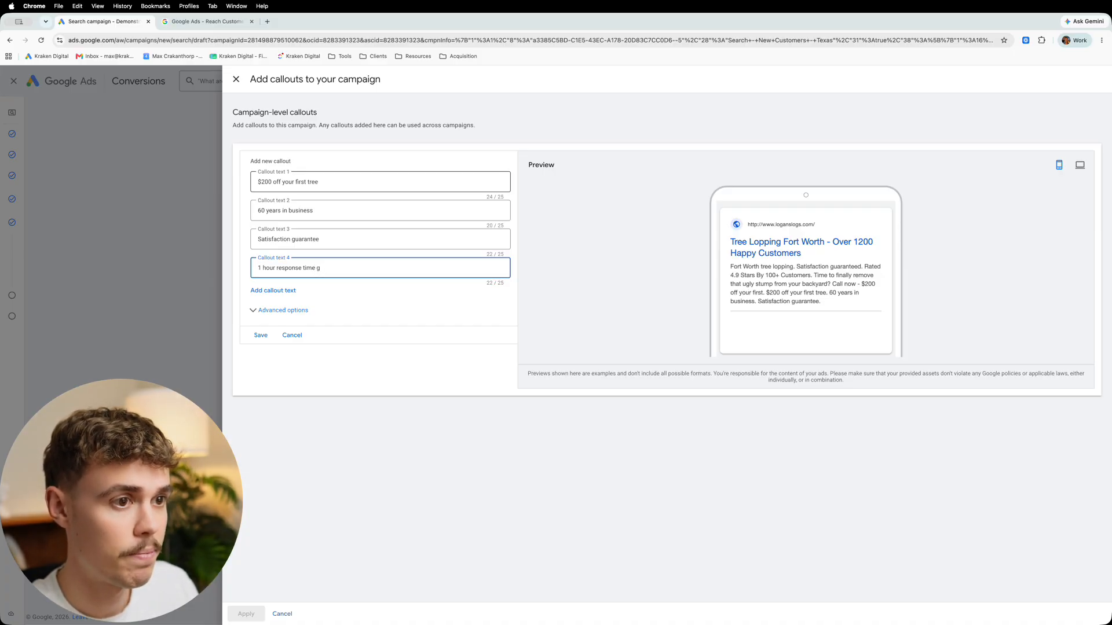
left_click(260, 335)
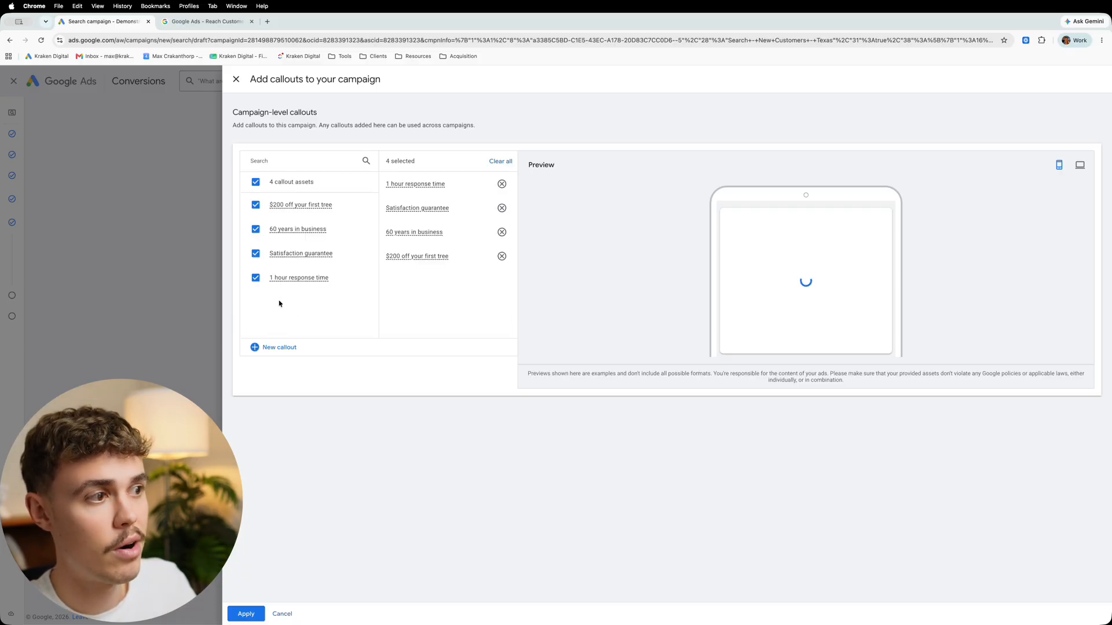
left_click(261, 608)
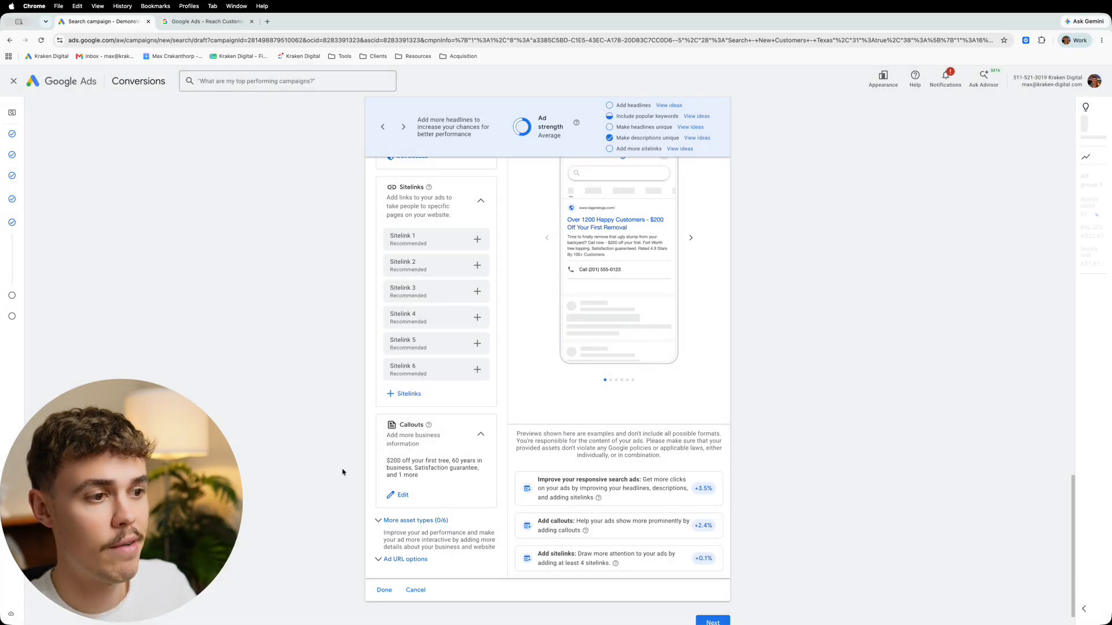
- Review the additional asset types and the ad's content, and finish the ad to proceed to the campaign budget
left_click(402, 506)
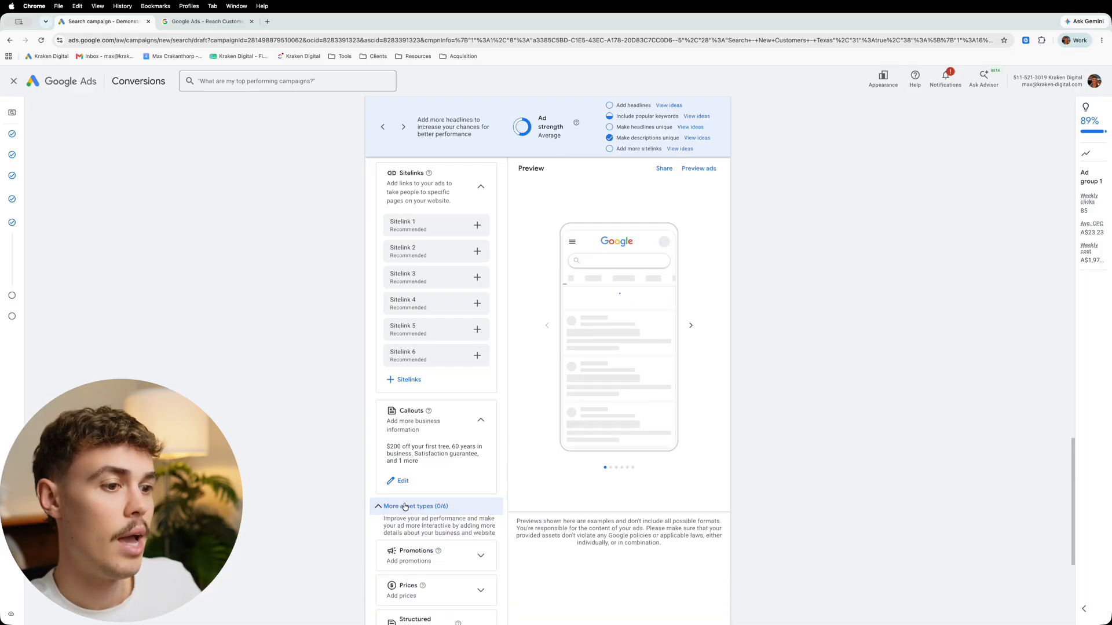
scroll(406, 506, "down", 3)
scroll(423, 499, "up", 15)
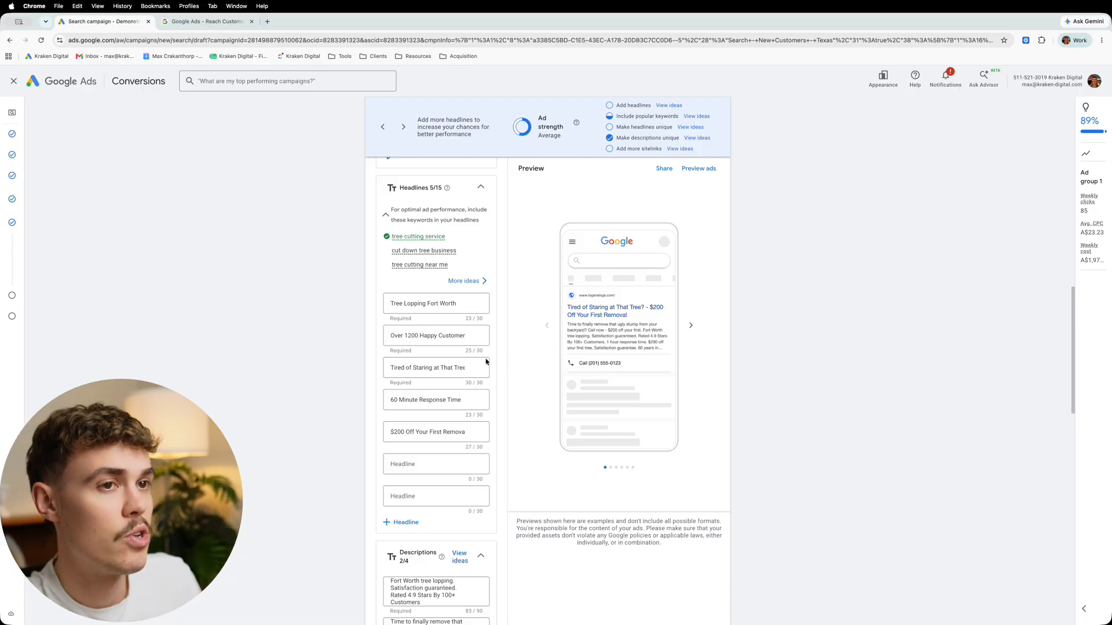
scroll(438, 379, "up", 4)
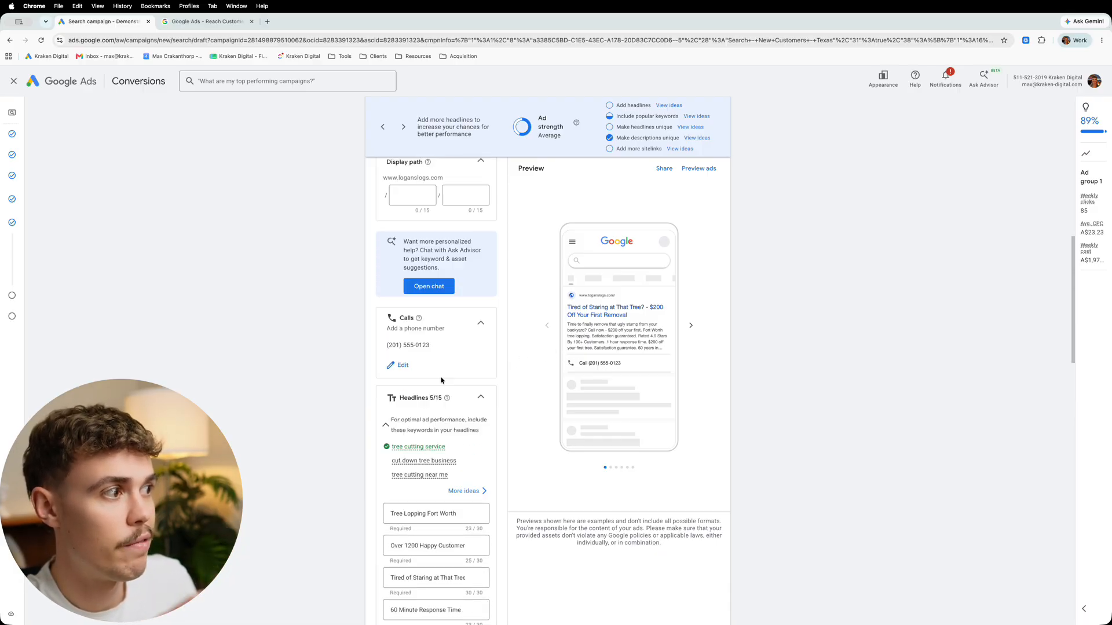
scroll(480, 376, "down", 12)
scroll(481, 379, "down", 6)
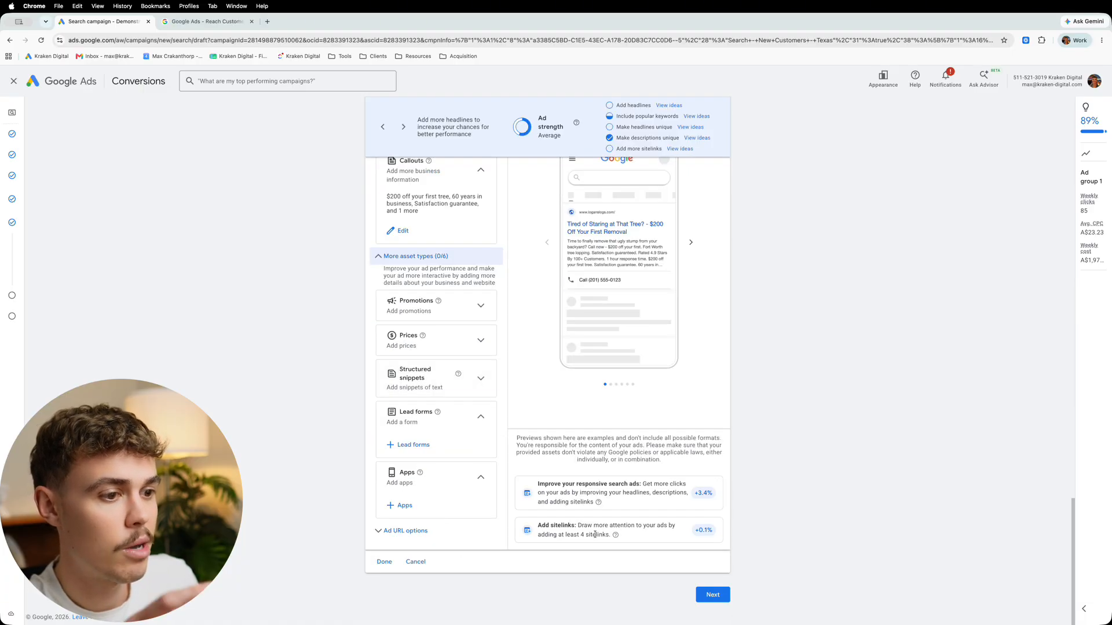
left_click(384, 563)
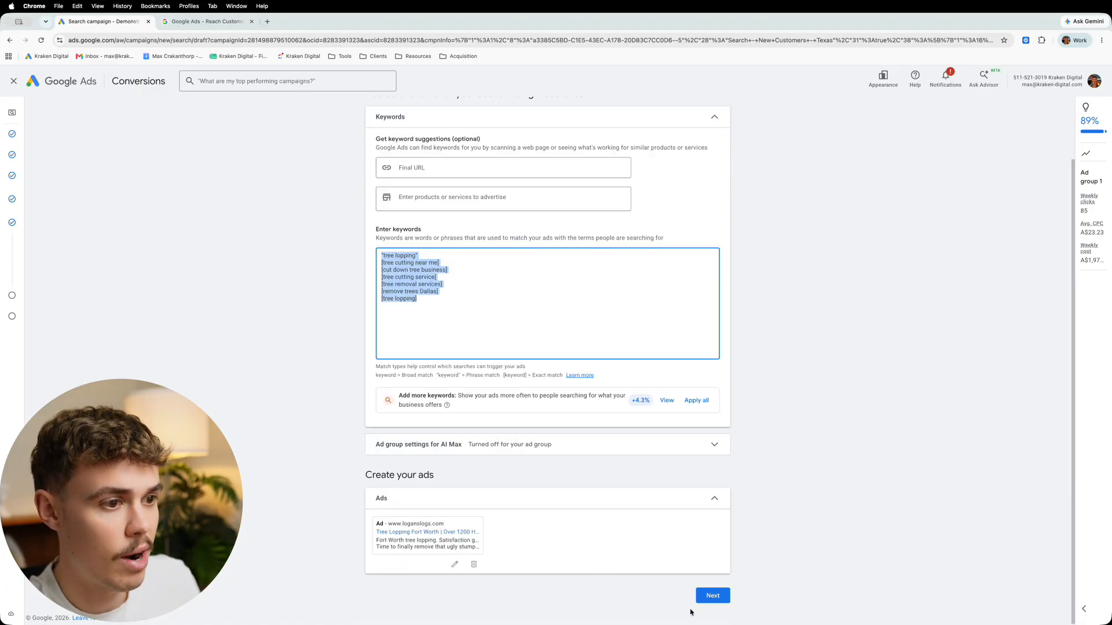
left_click(724, 598)
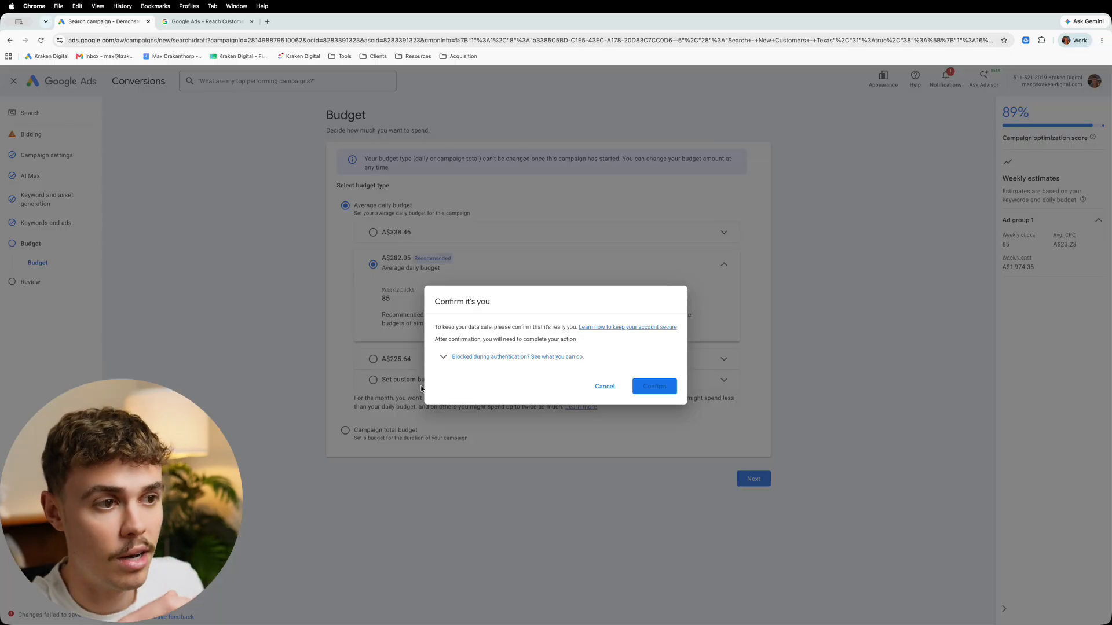
- Dismiss the identity confirmation and set a custom average daily budget of A$20.00 for the campaign
left_click(603, 387)
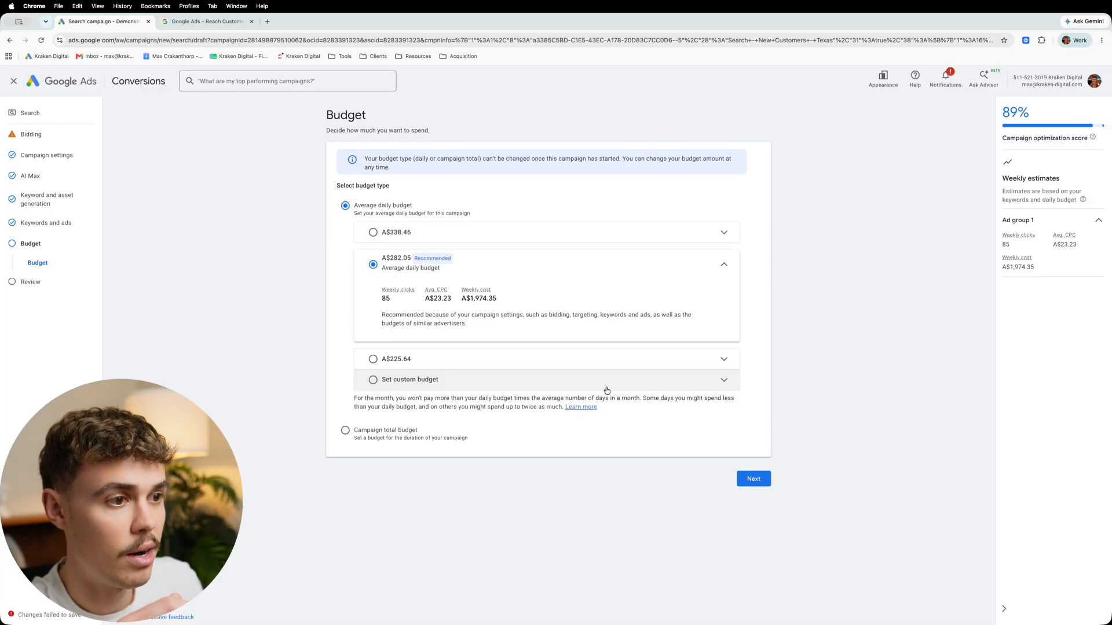
left_click(484, 382)
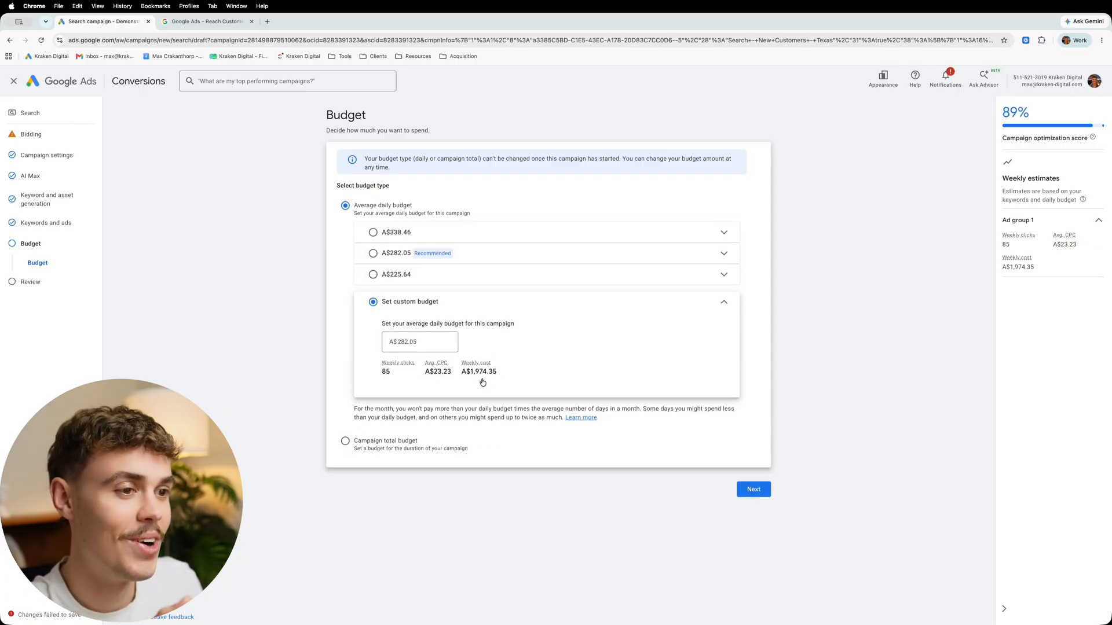
double_click(405, 340)
type("20")
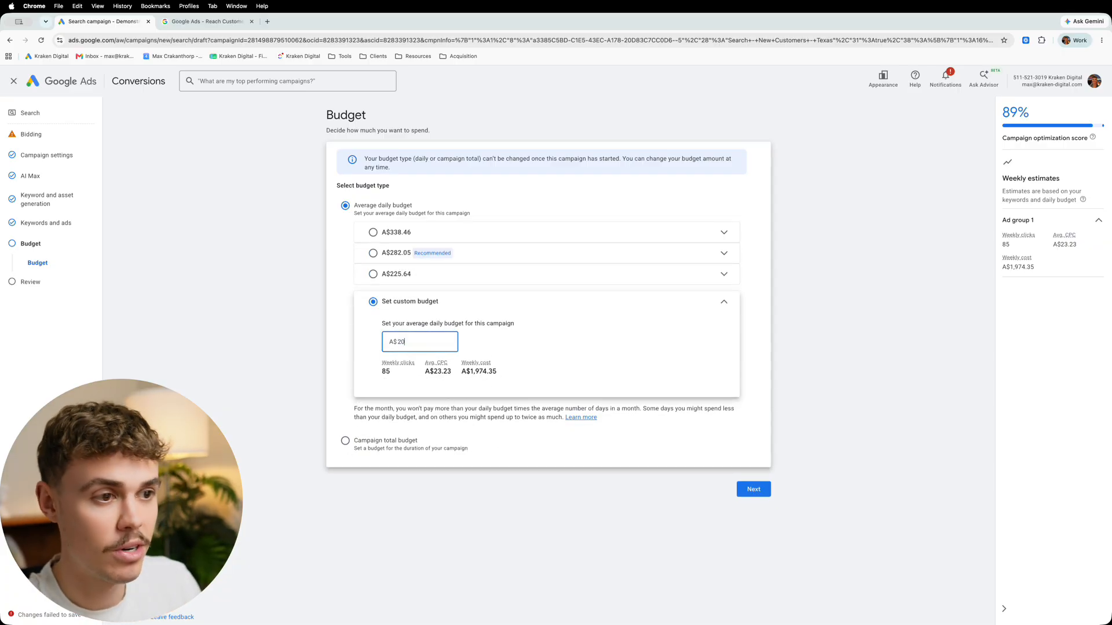
left_click(728, 341)
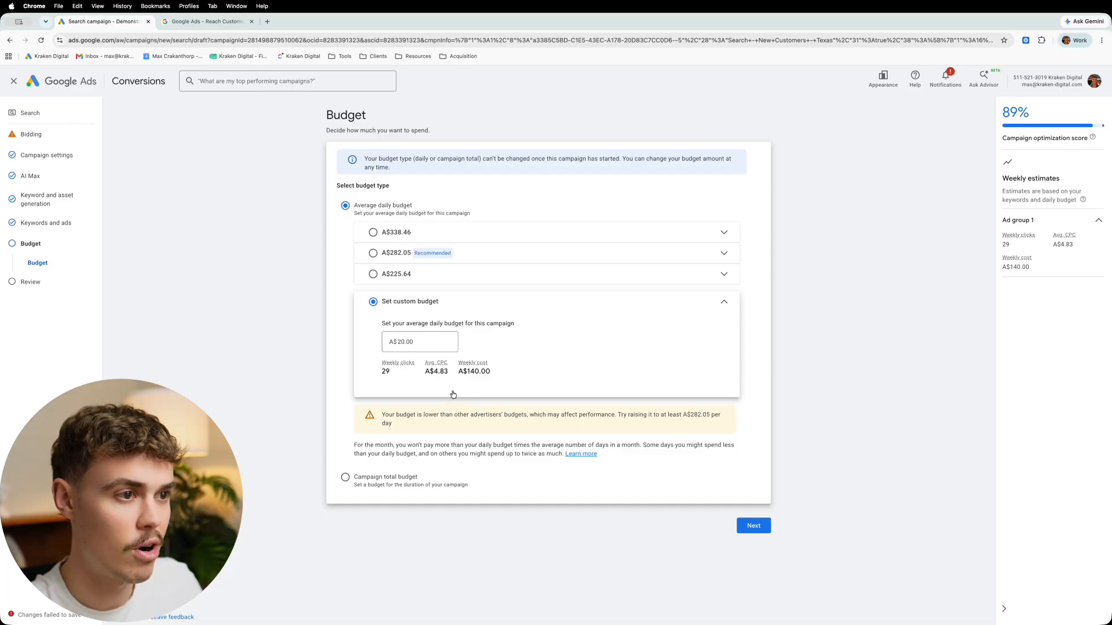
- Continue to the final campaign review and look through the summary from the campaign name to the budget
left_click(754, 526)
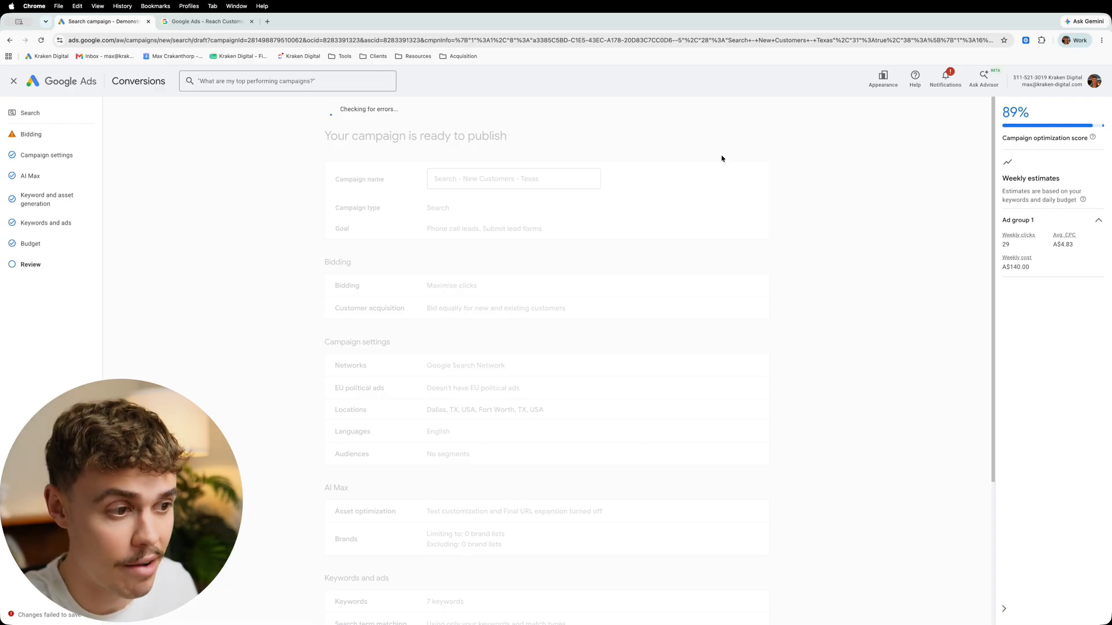
scroll(510, 363, "down", 3)
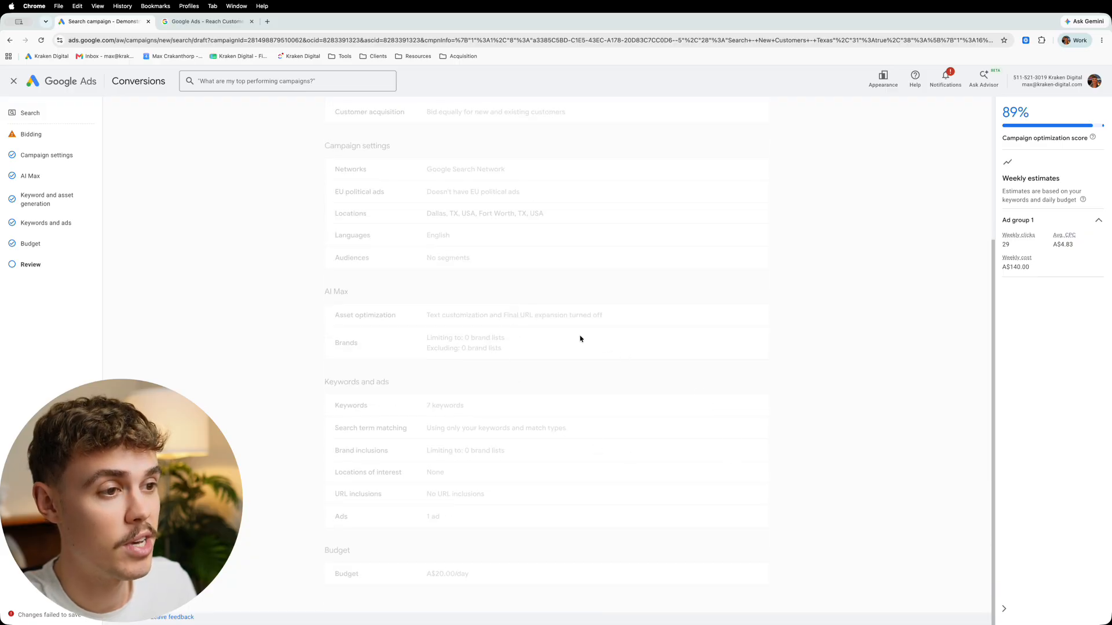
scroll(580, 339, "up", 3)
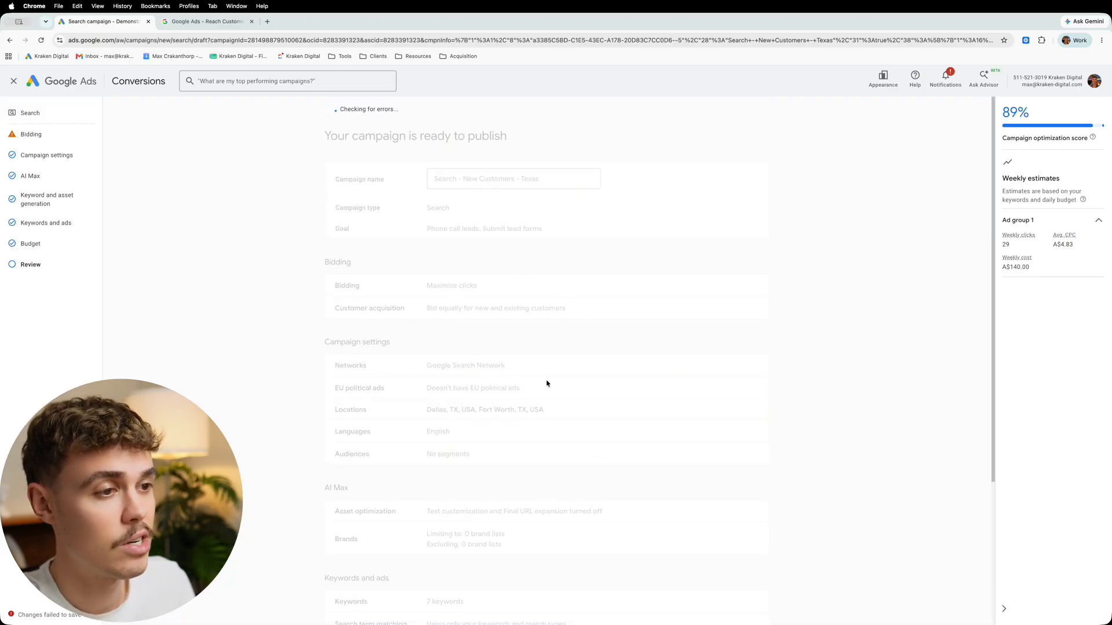
scroll(566, 388, "down", 3)
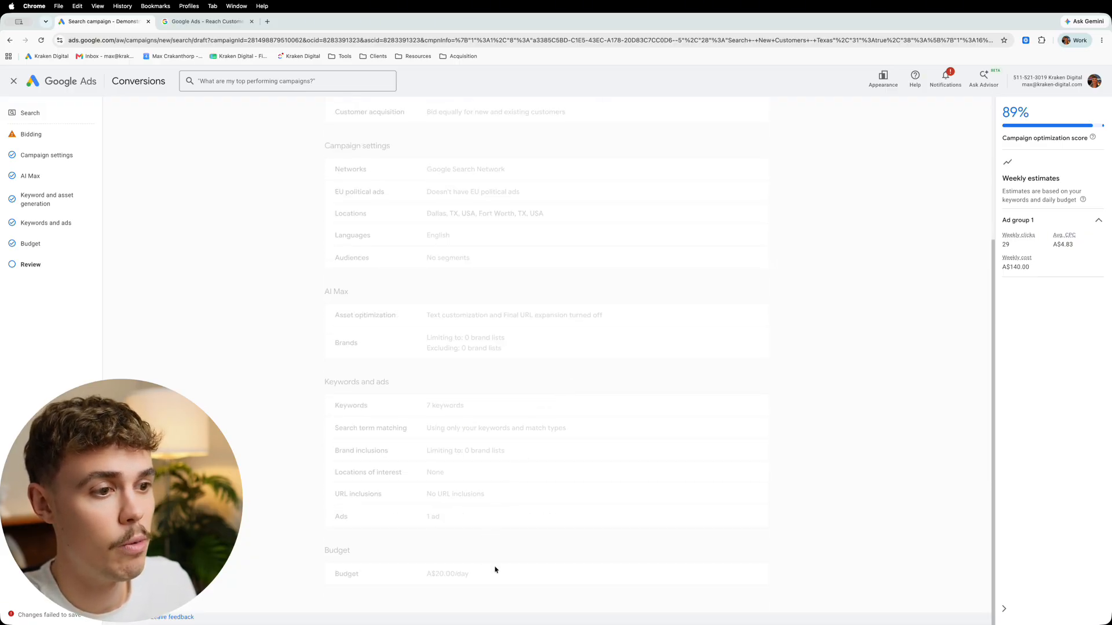
- Look back over the campaign summary, read the manual Google tag installation instructions, and leave the tag setup page
scroll(452, 483, "up", 3)
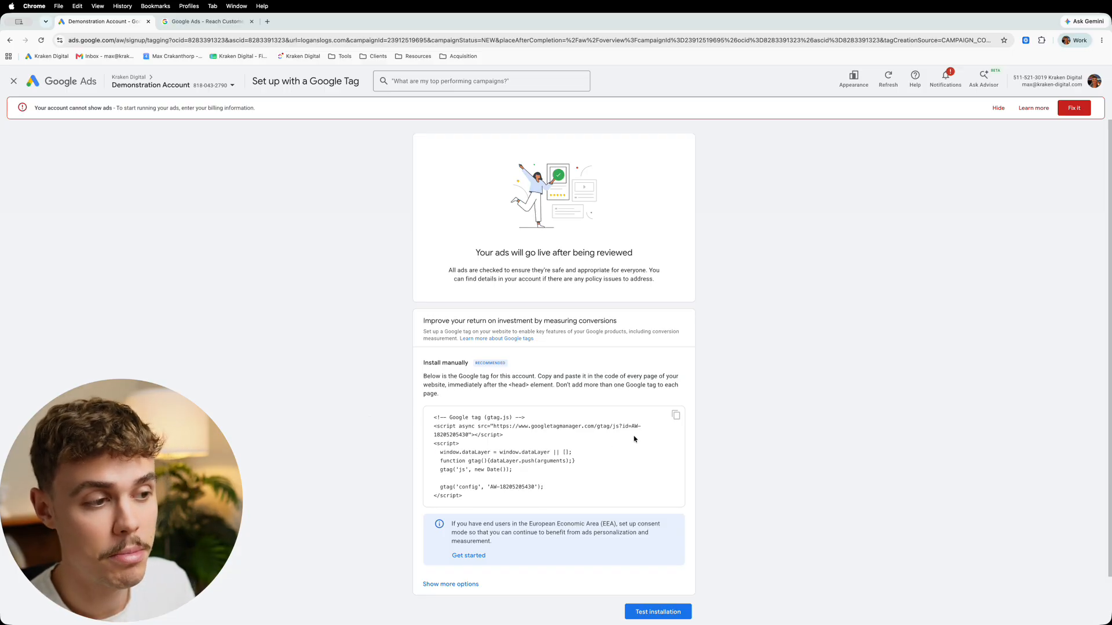
left_click_drag(423, 376, 481, 399)
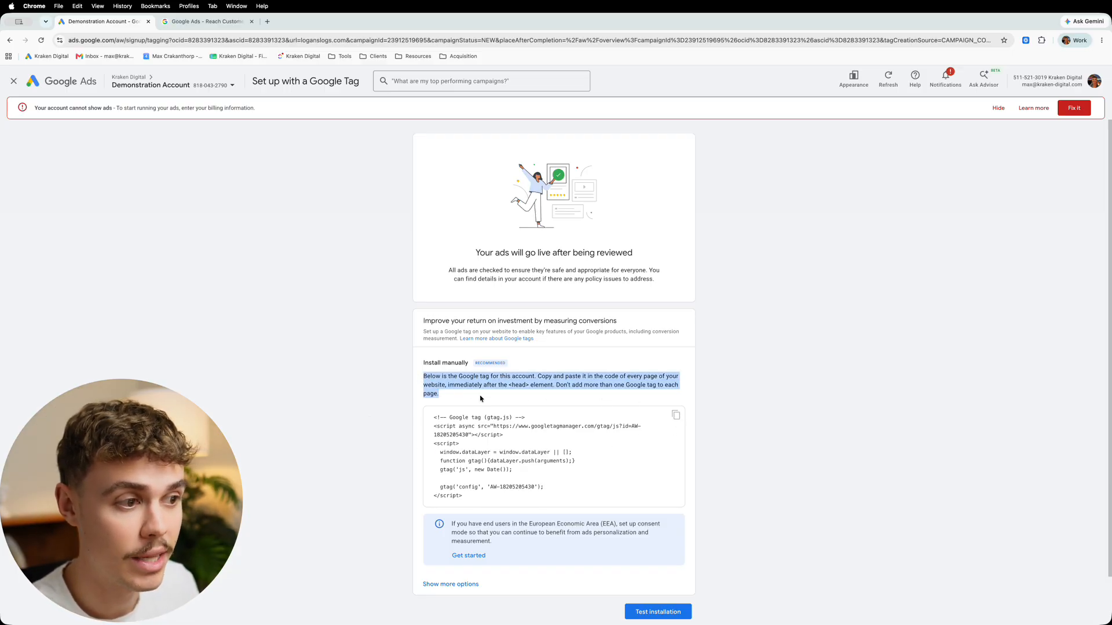
left_click(528, 409)
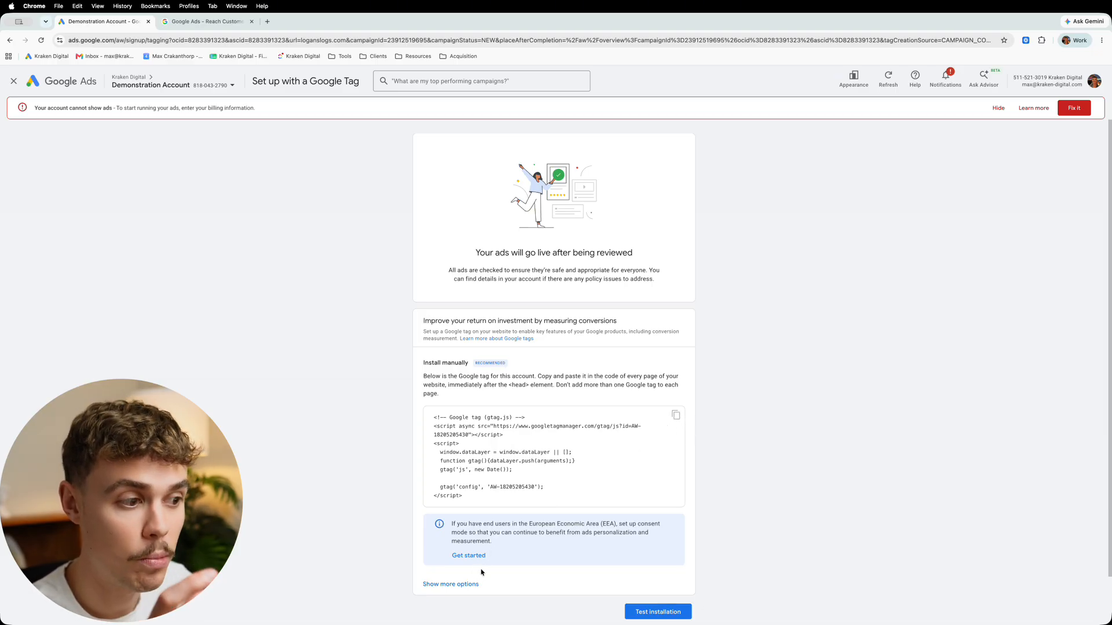
left_click(13, 81)
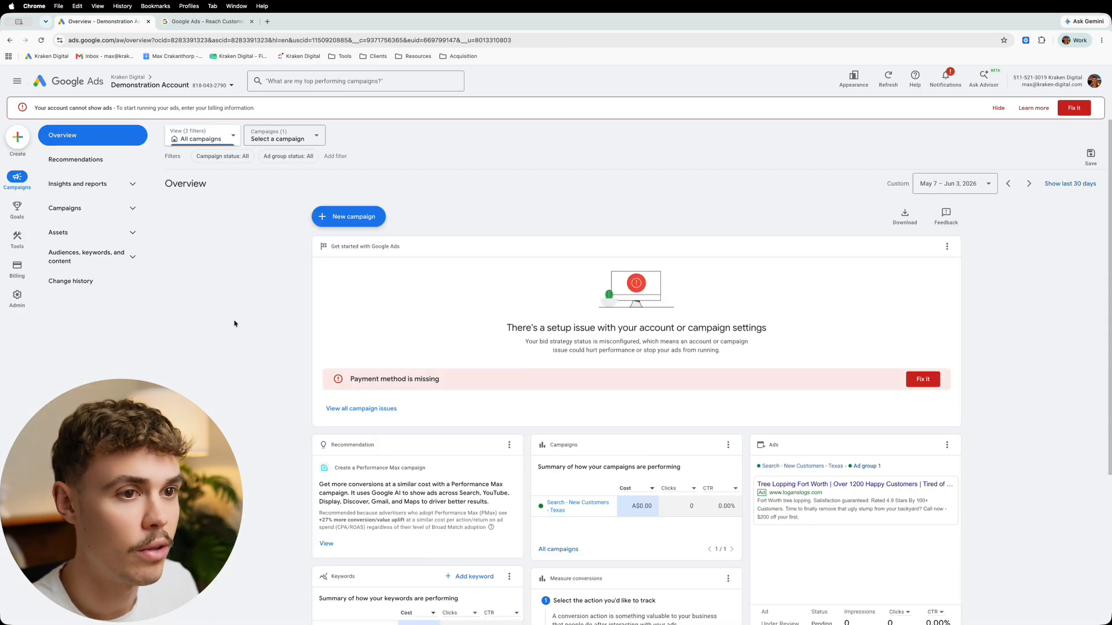
- Open the Search - New Customers - Texas campaign from the campaign list and rename its ad group as Tree Lopping
left_click(65, 208)
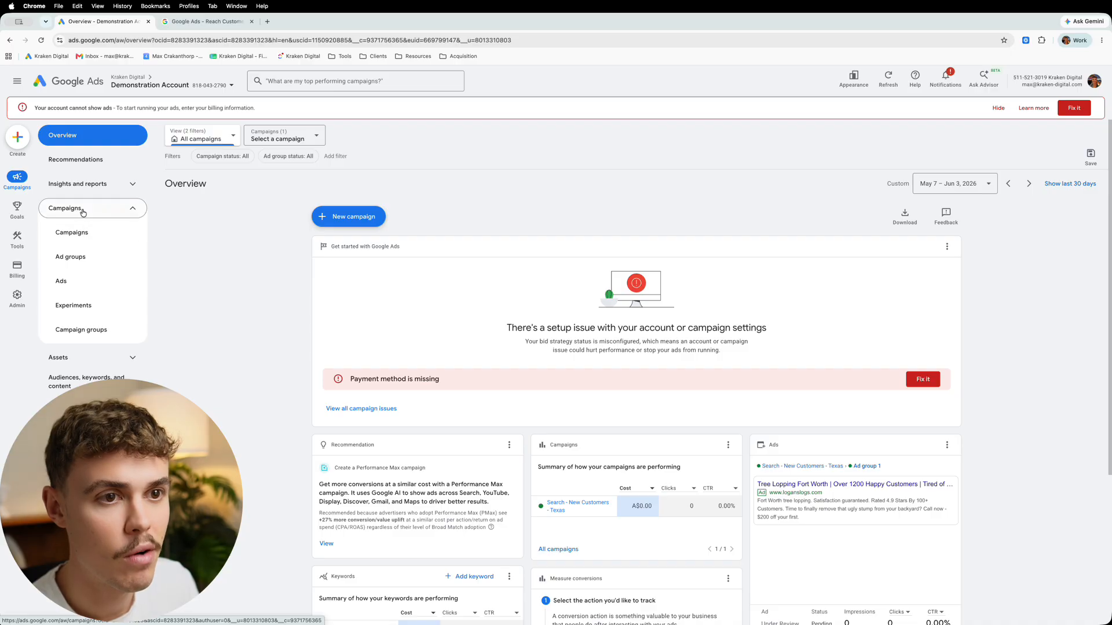
left_click(88, 237)
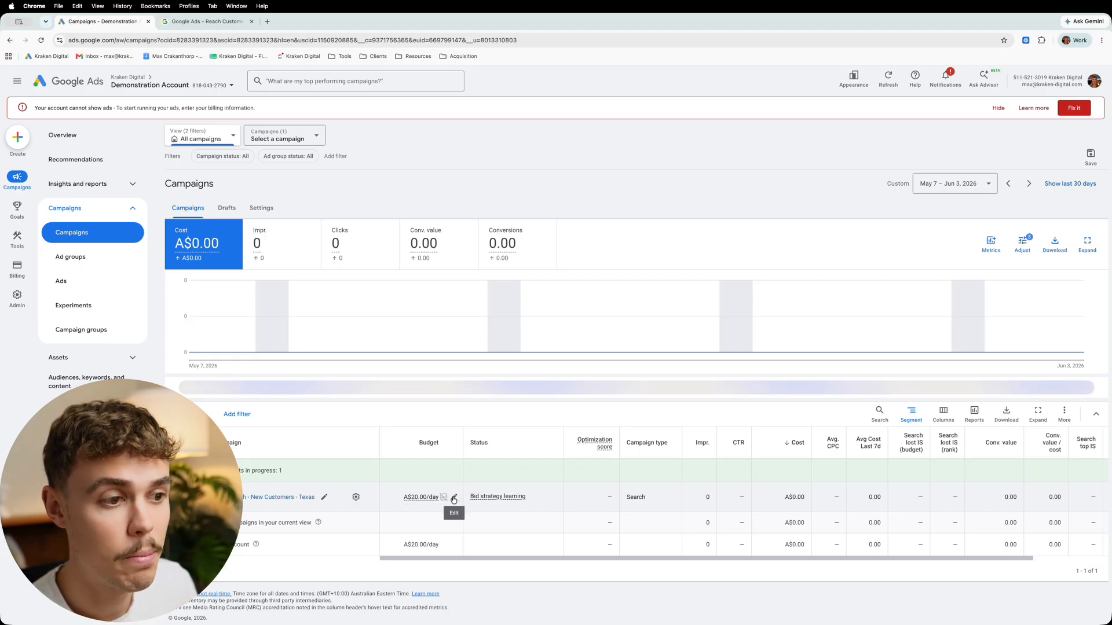
left_click(270, 498)
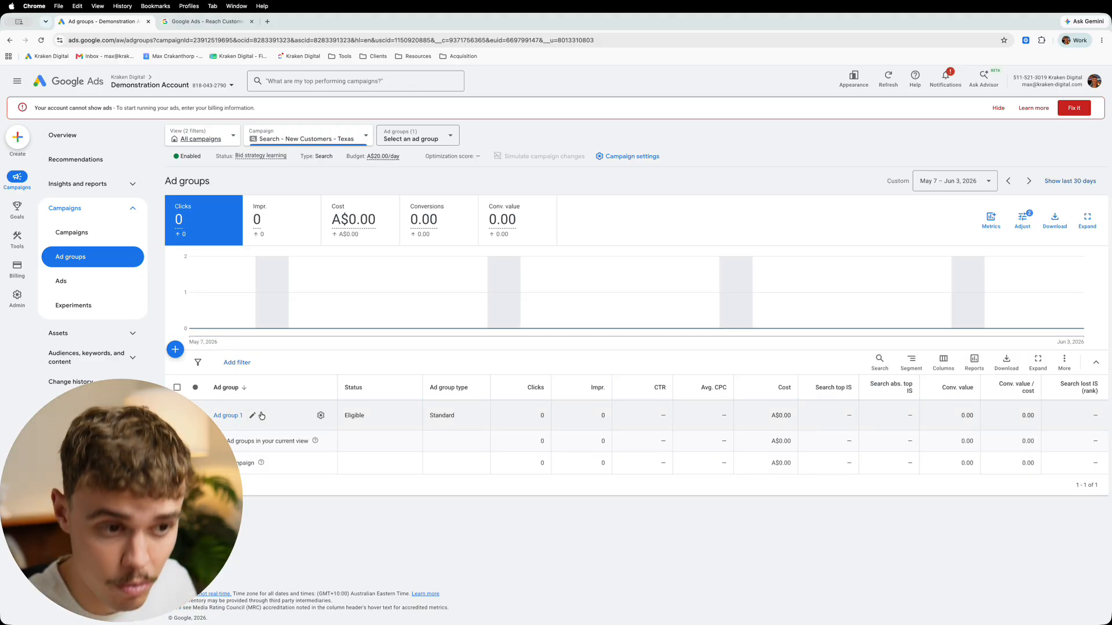
left_click(252, 416)
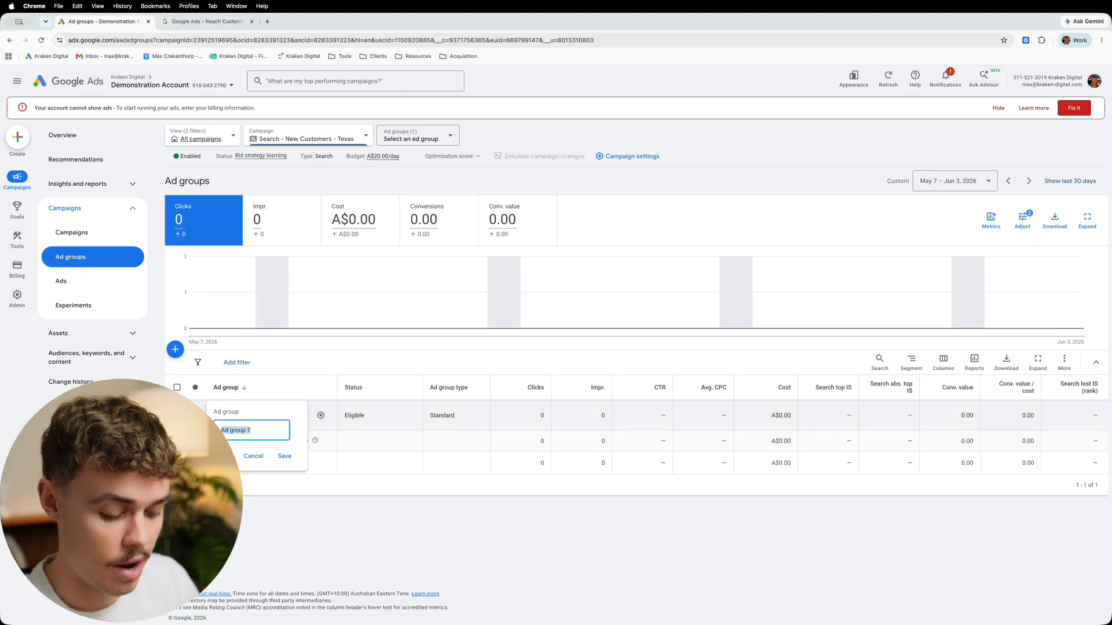
type("Tree Lo")
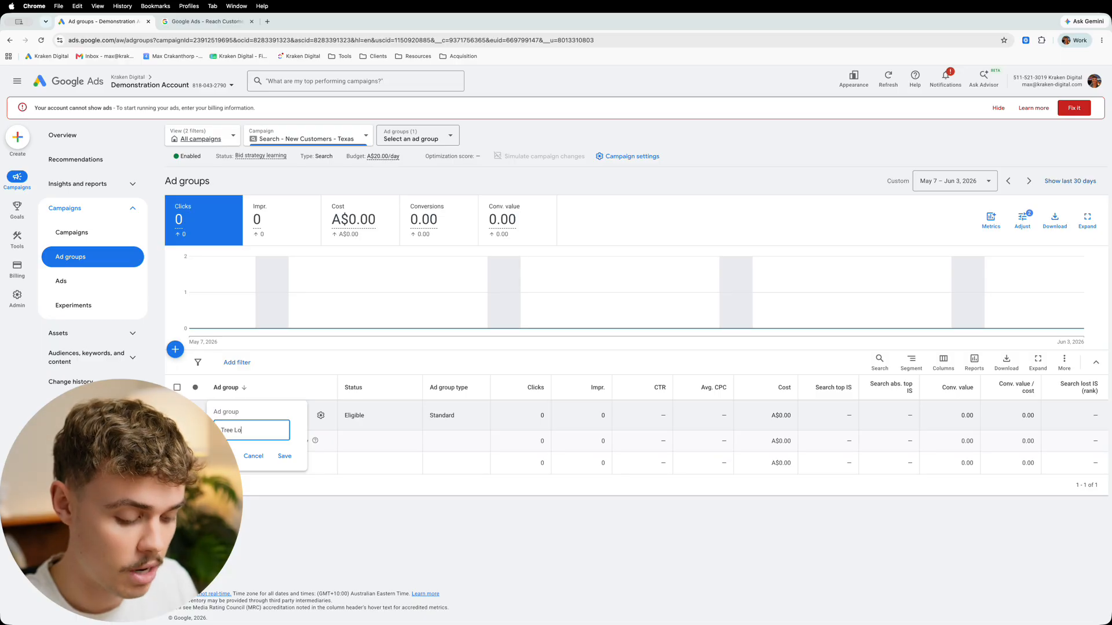
type("pping")
key("Return")
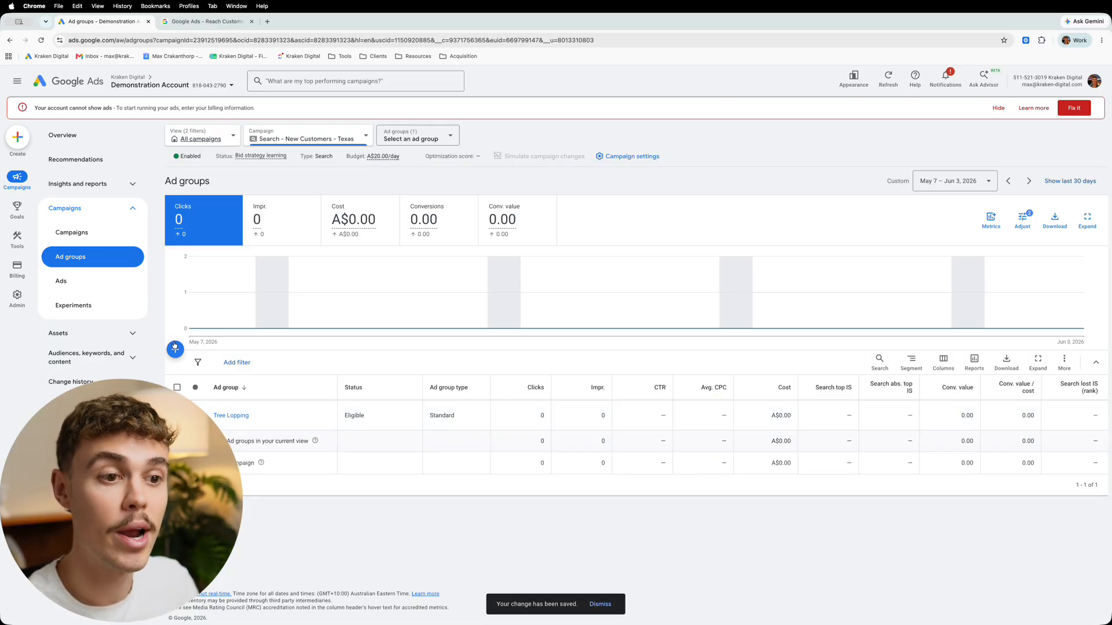
- Review the keywords and their match types in the Tree Lopping ad group, and return to the ad group list
left_click(232, 417)
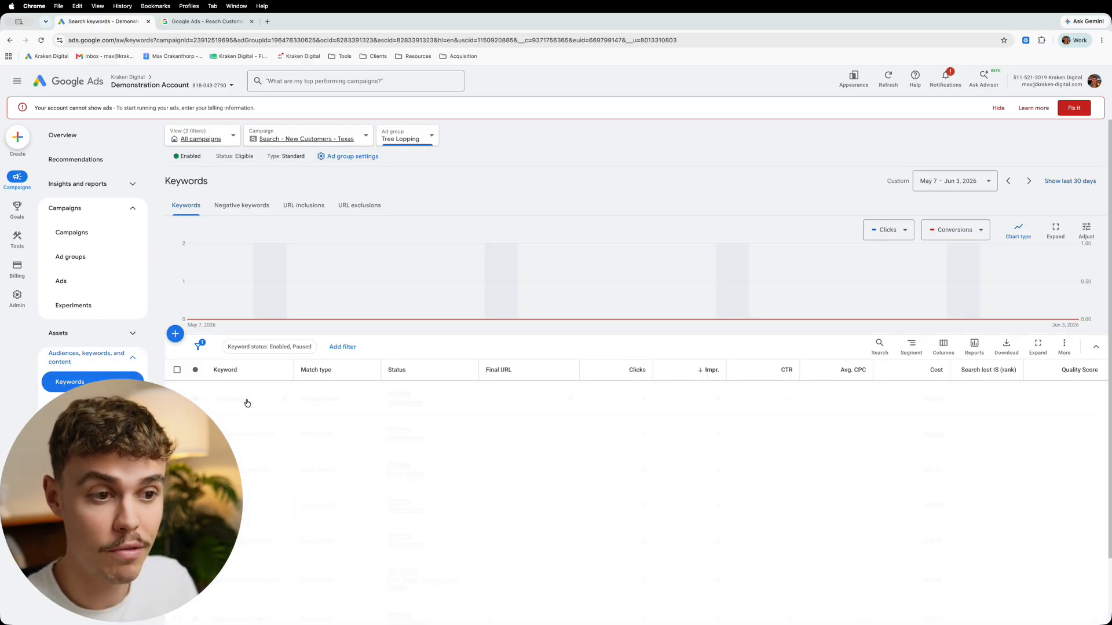
scroll(255, 492, "down", 2)
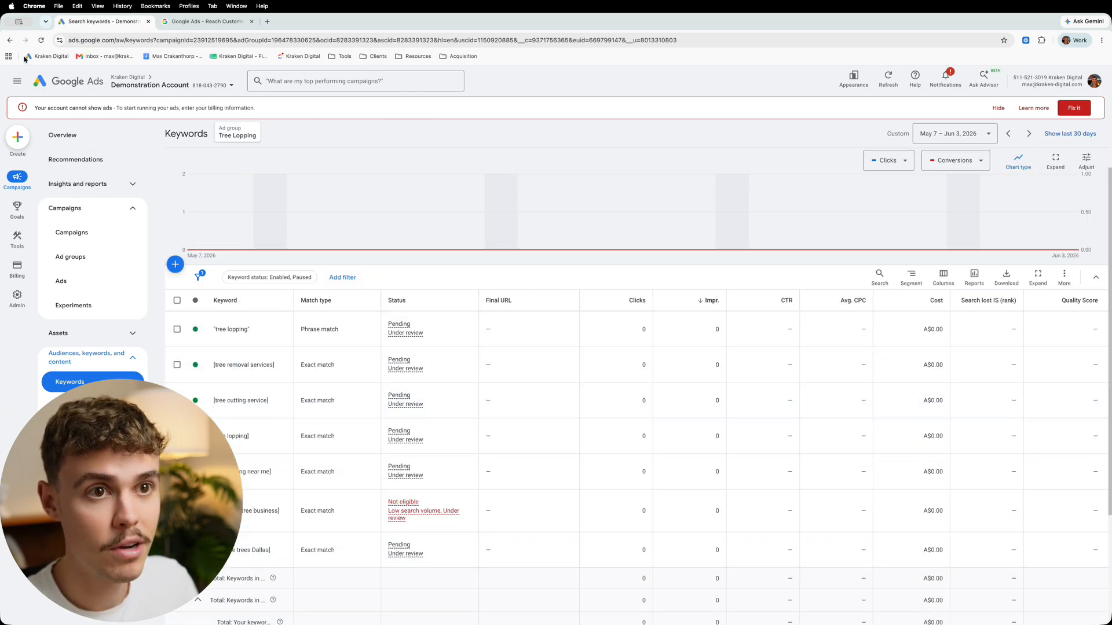
left_click(10, 40)
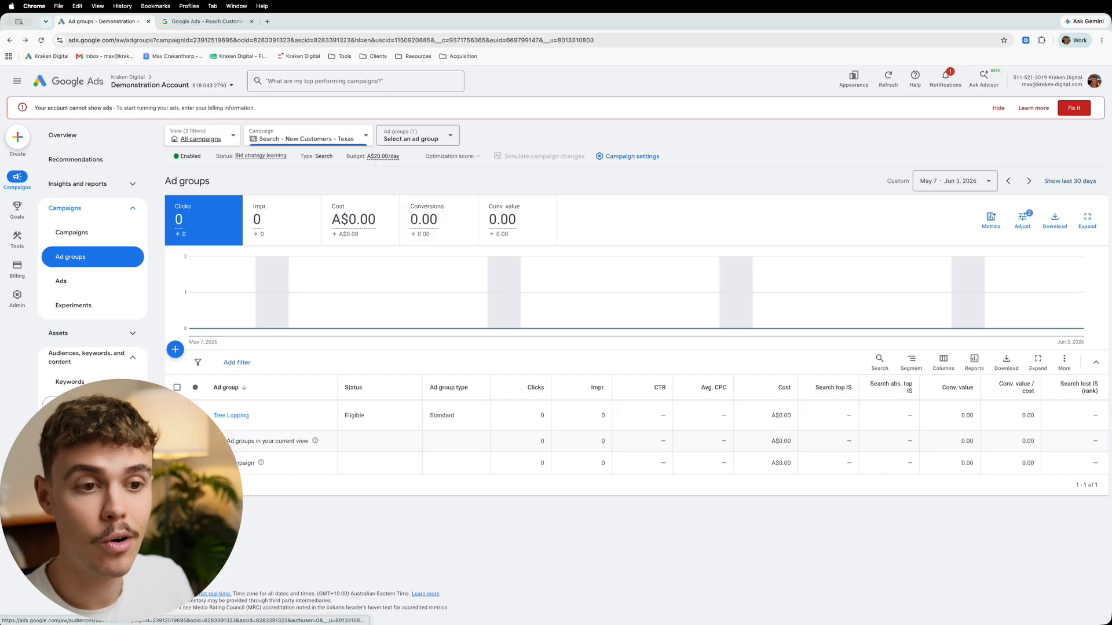
- Copy the Search - New Customers - Texas campaign and paste it into the Demonstration Account, with new campaigns paused after pasting
left_click(202, 141)
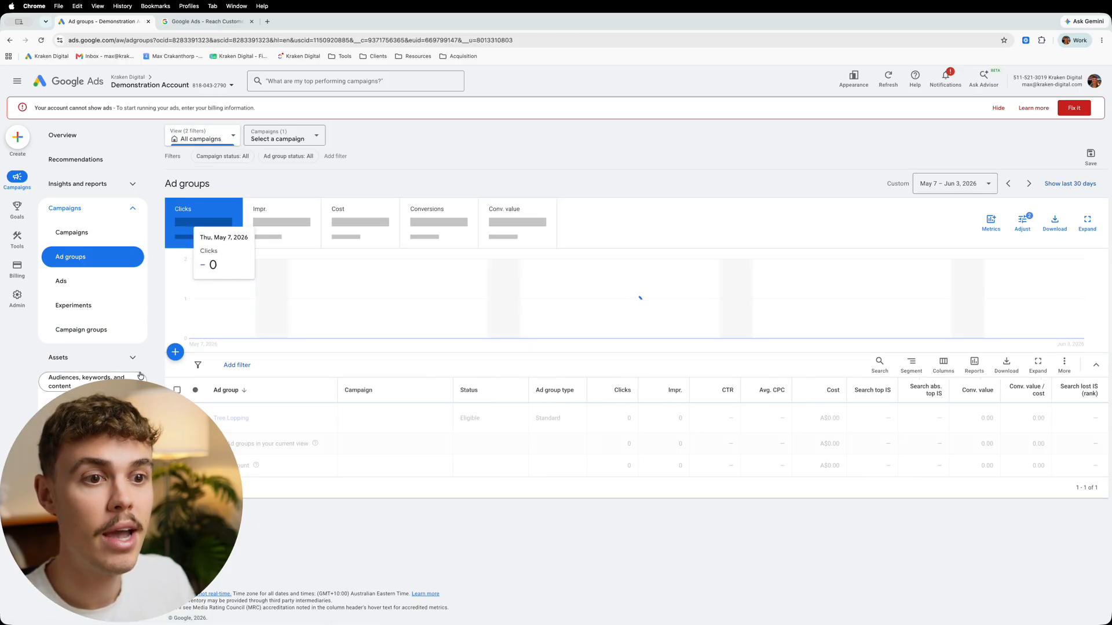
left_click(87, 238)
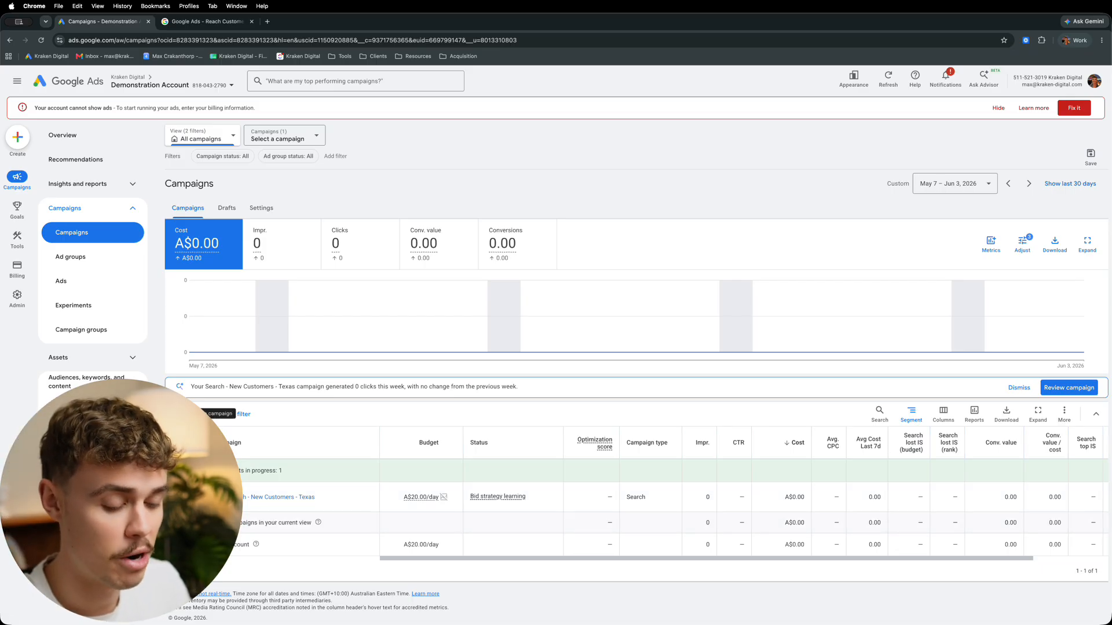
left_click(177, 497)
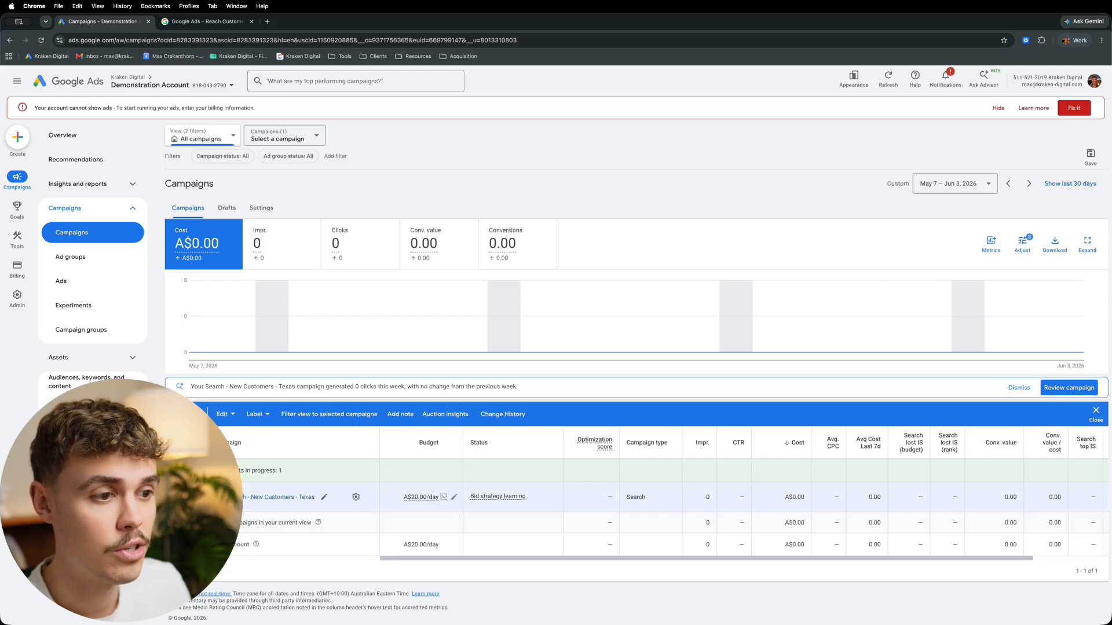
left_click(222, 414)
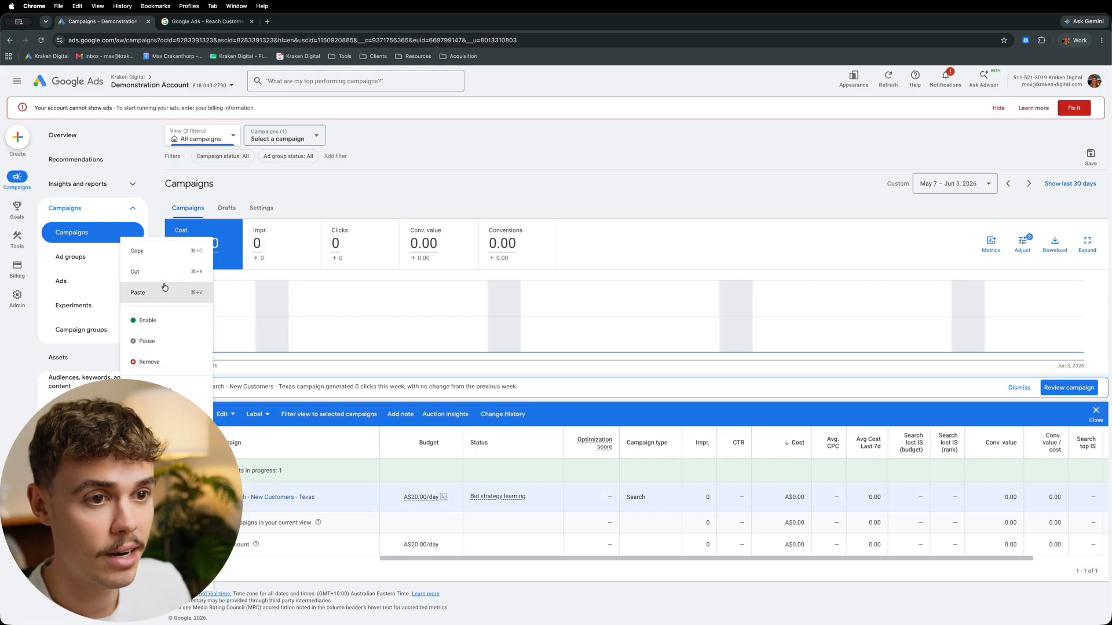
left_click(185, 377)
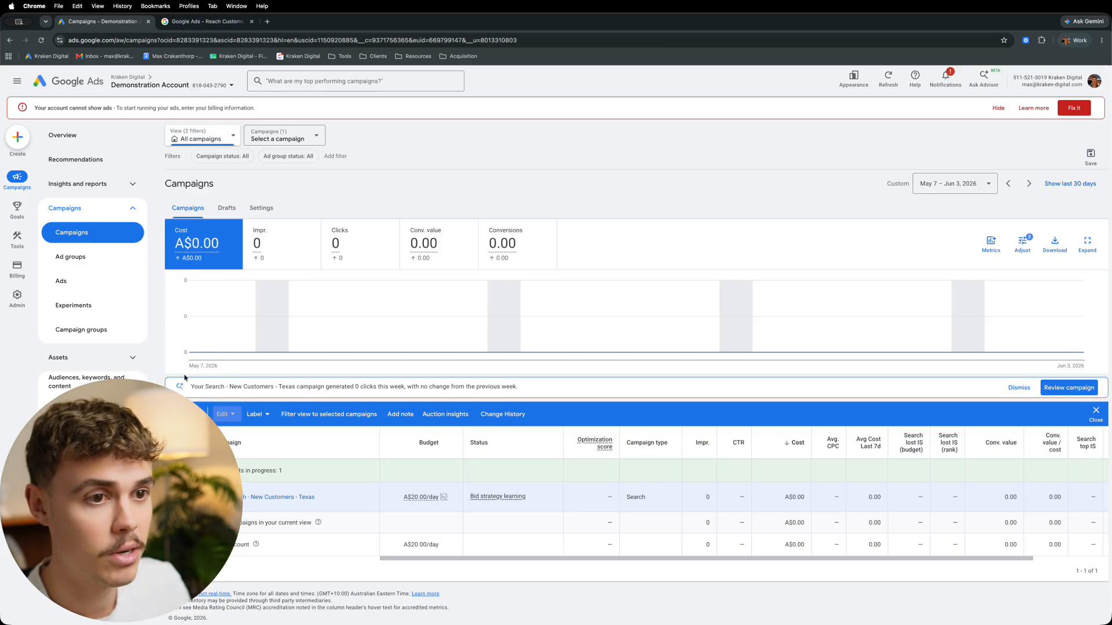
left_click(223, 414)
left_click(157, 294)
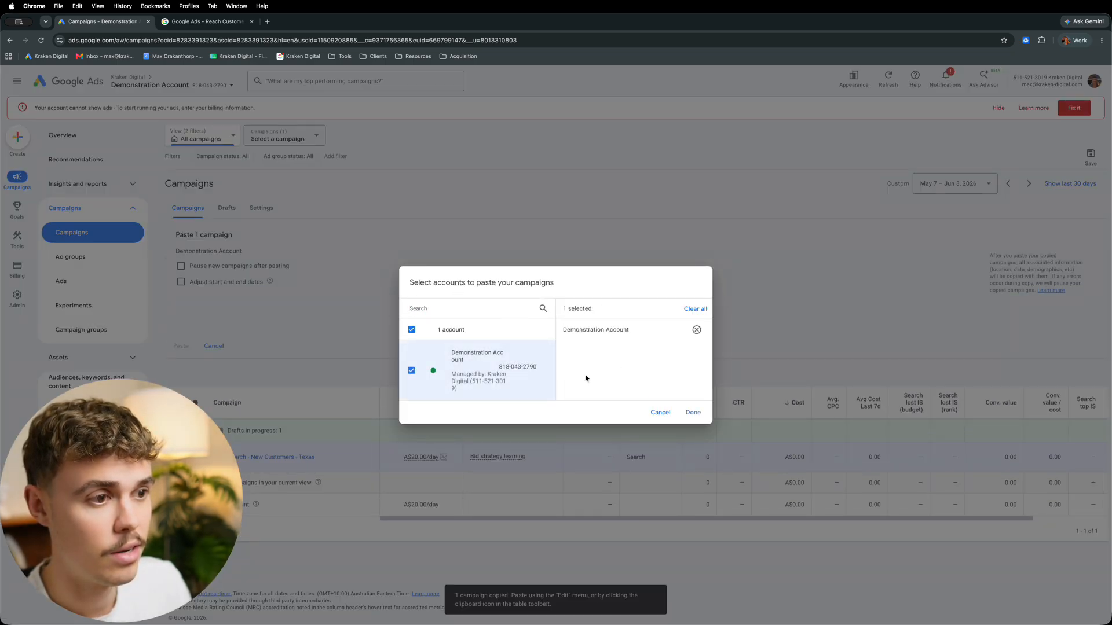
left_click(693, 413)
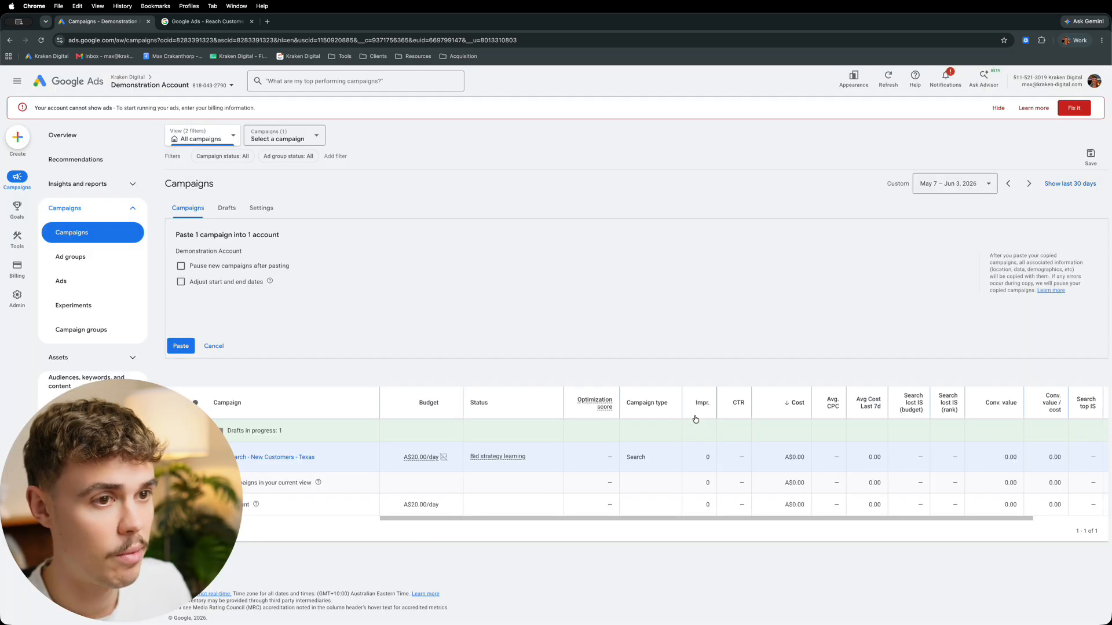
left_click(210, 269)
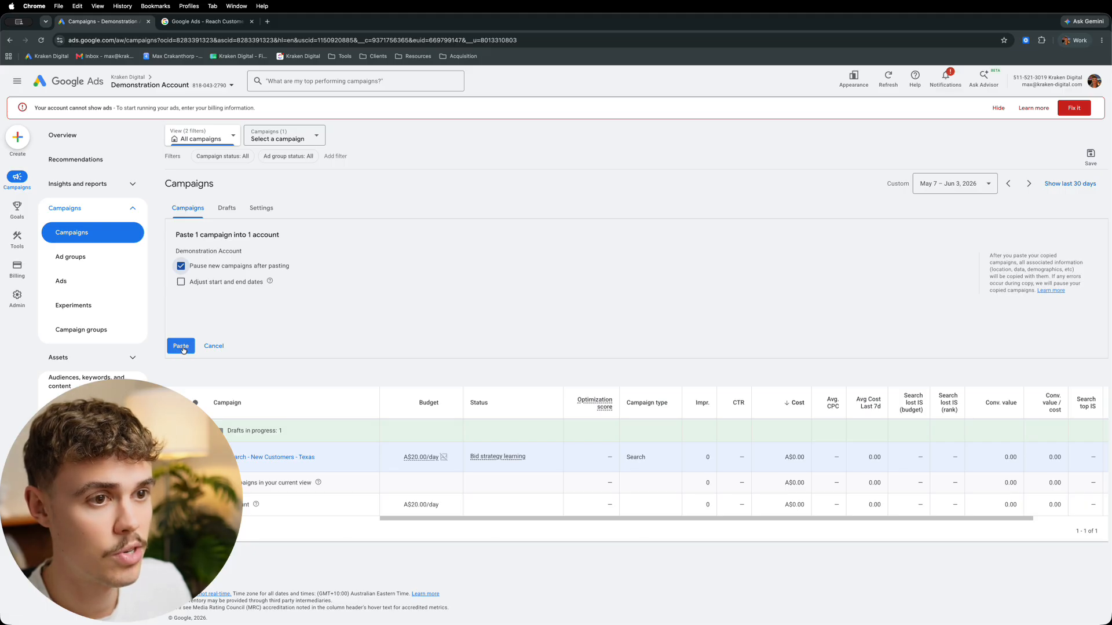
left_click(181, 346)
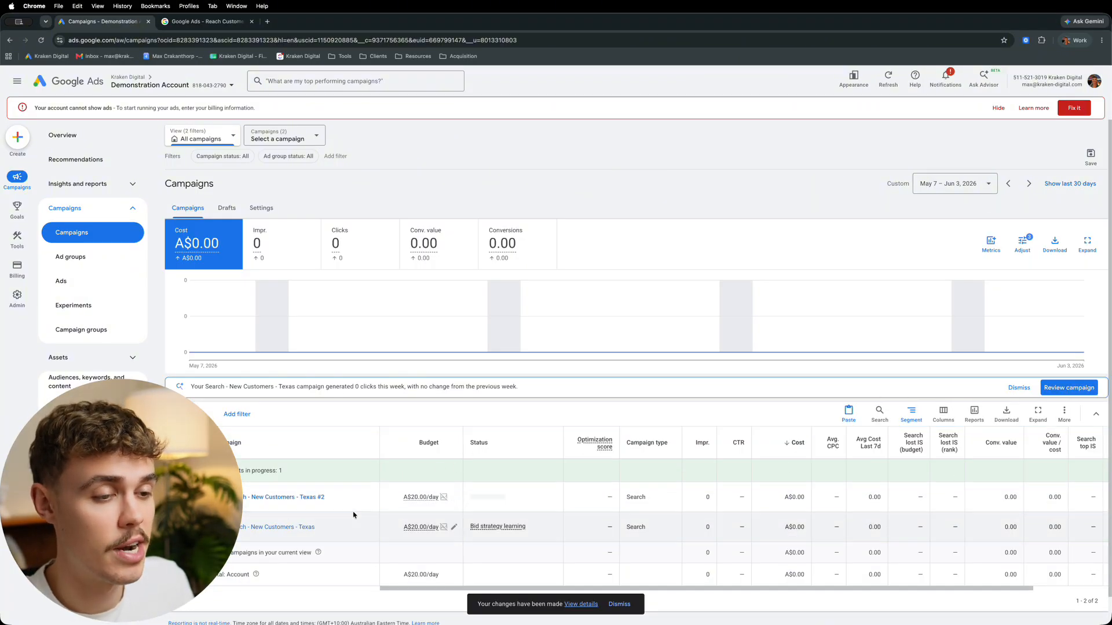
- Rename the duplicated campaign as Search - Brand - Texas and save the new name
left_click(334, 497)
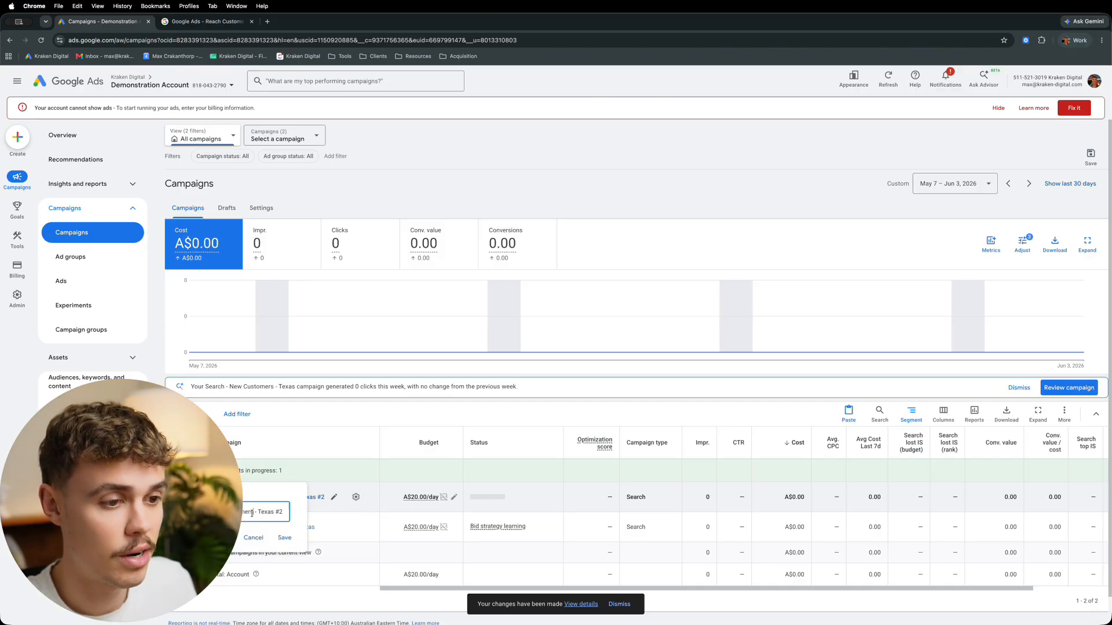
key("super+a")
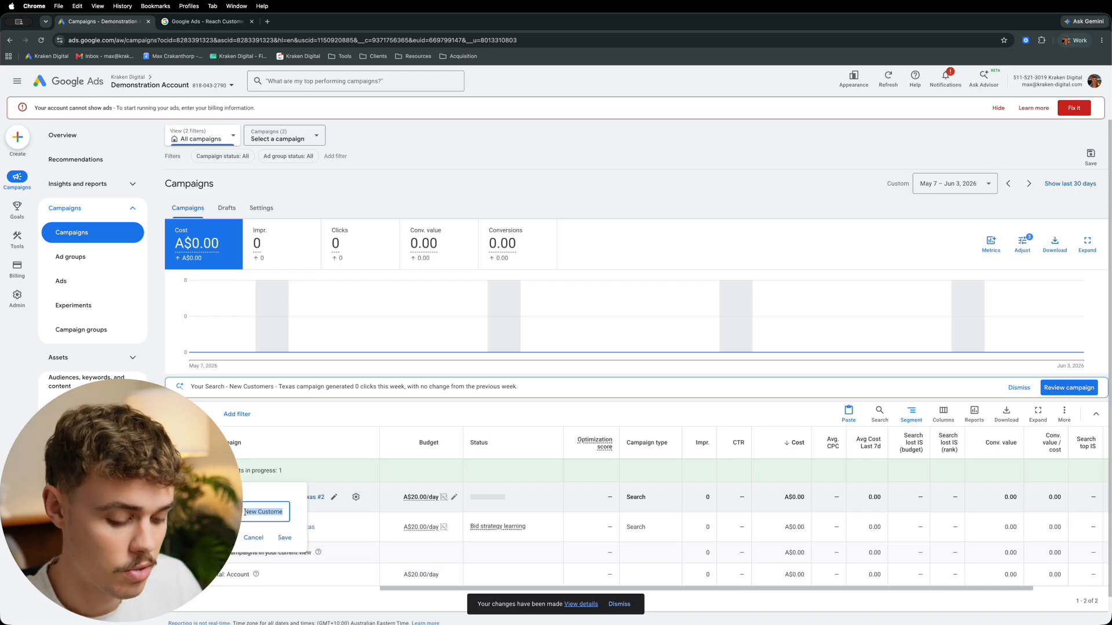
type("Brand - Texas #2")
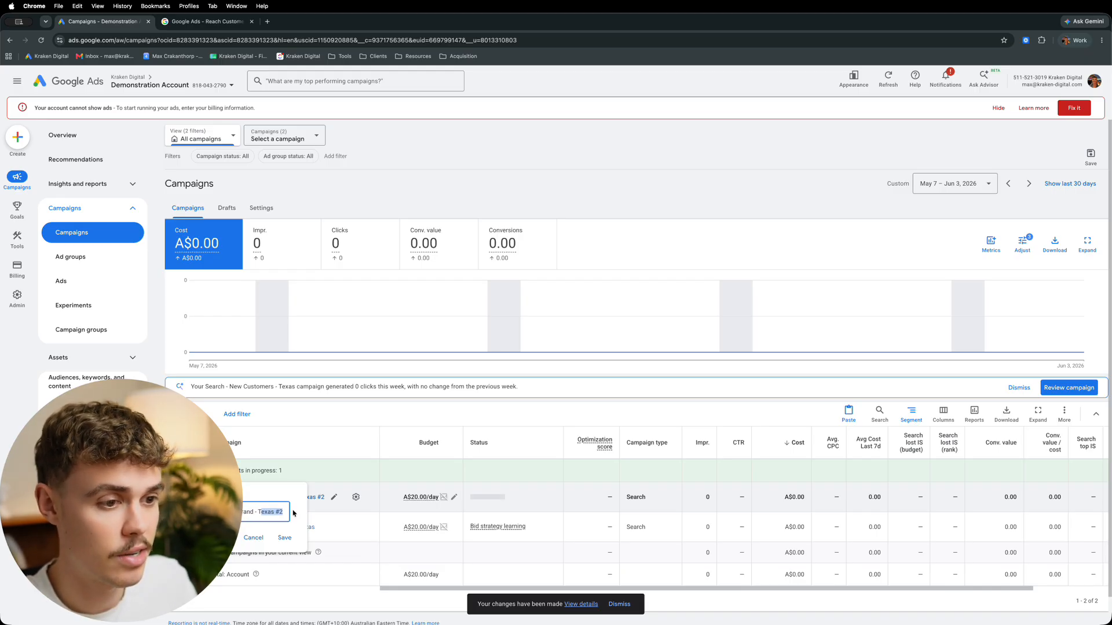
double_click(283, 513)
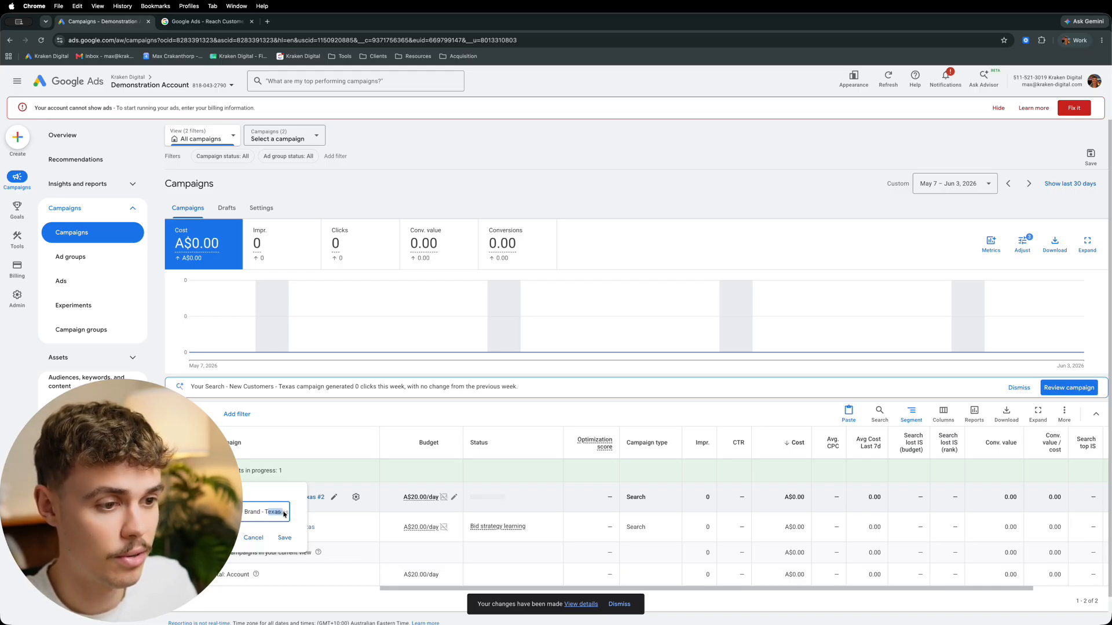
left_click(282, 513)
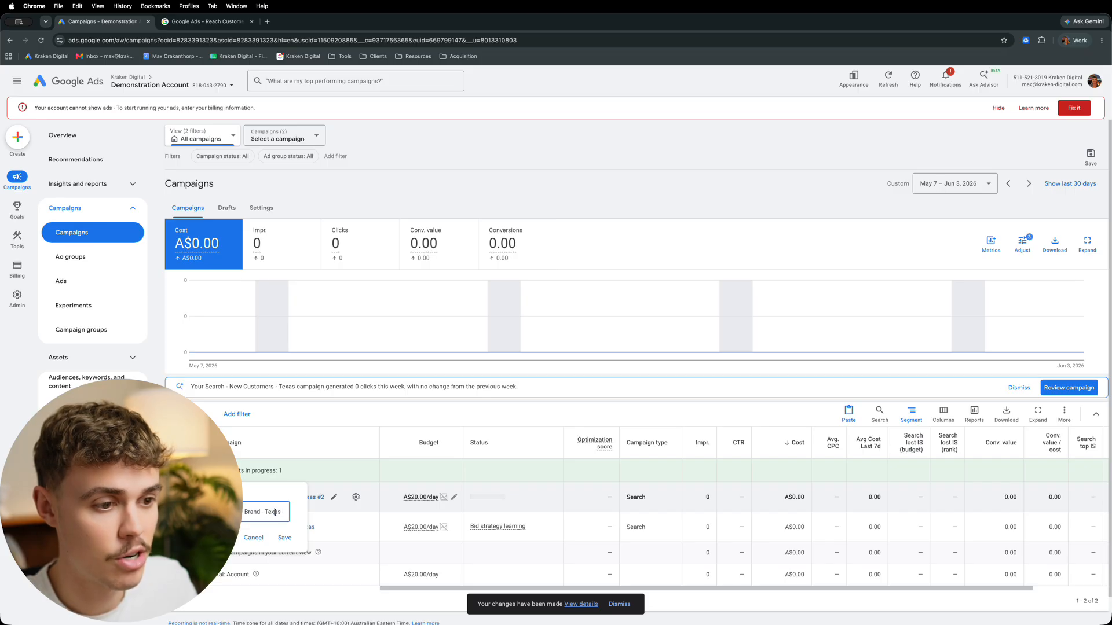
left_click_drag(275, 513, 279, 513)
key("BackSpace")
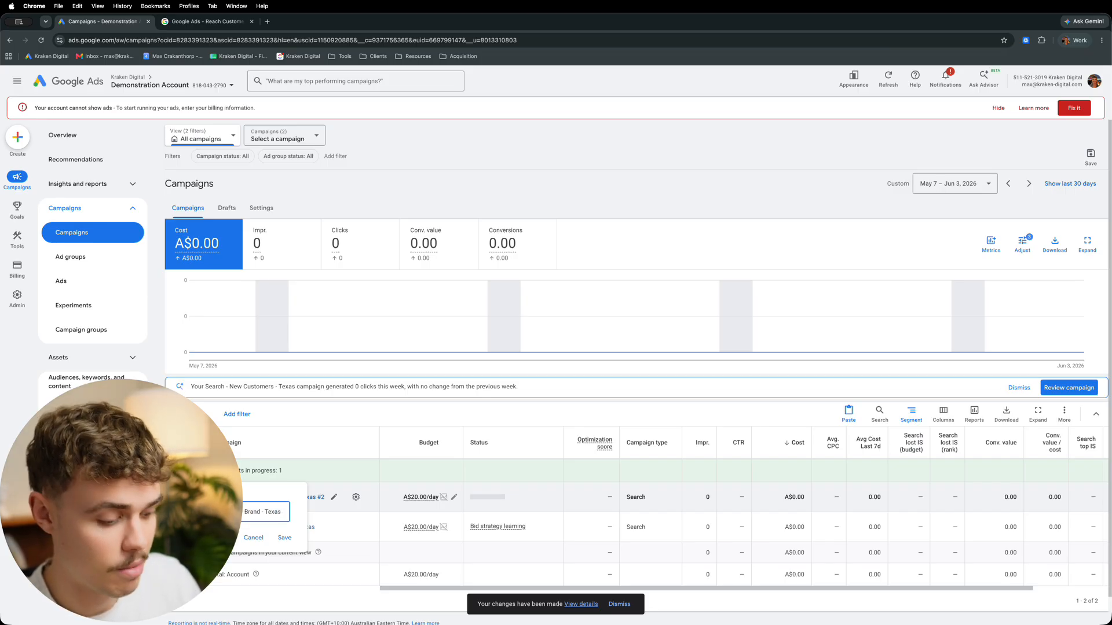
left_click(284, 537)
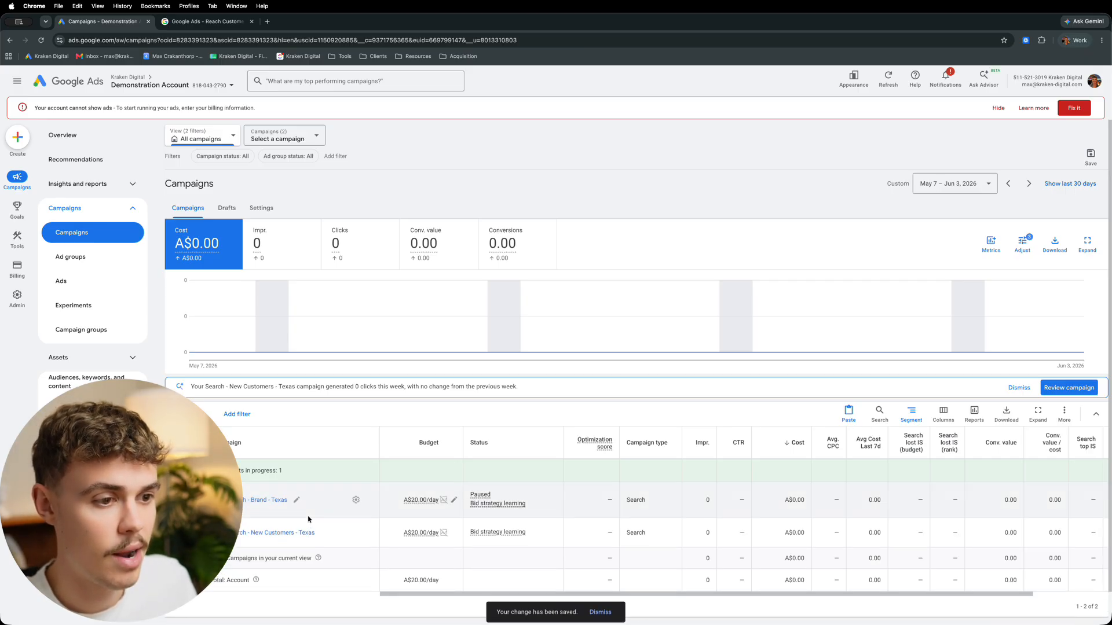
- Open the Search - Brand - Texas campaign and rename its ad group as Branded
left_click(265, 502)
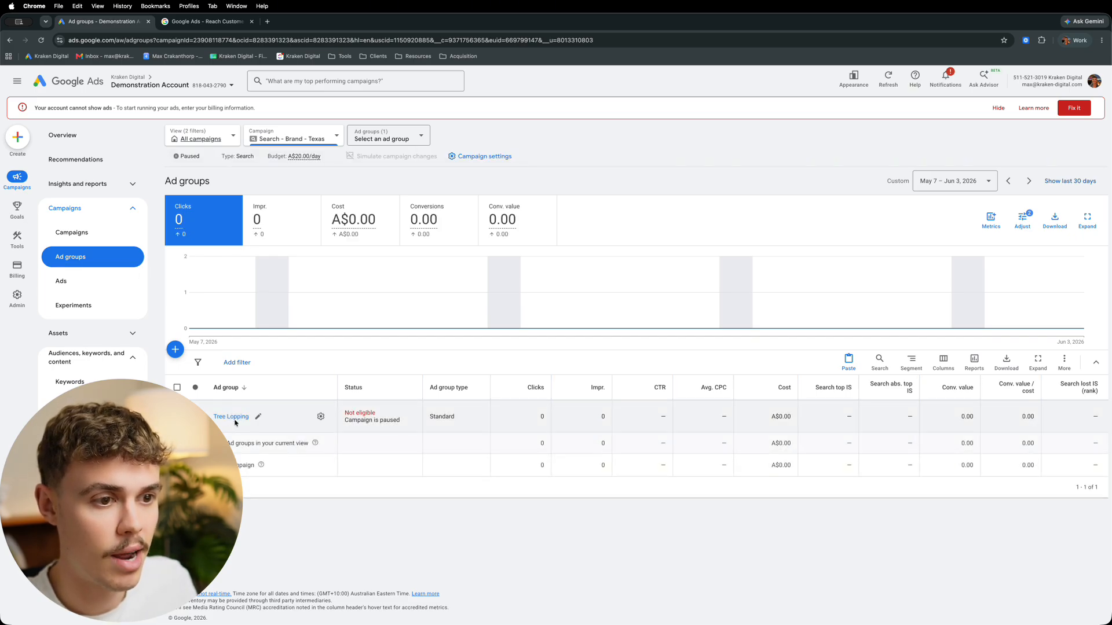
left_click(259, 417)
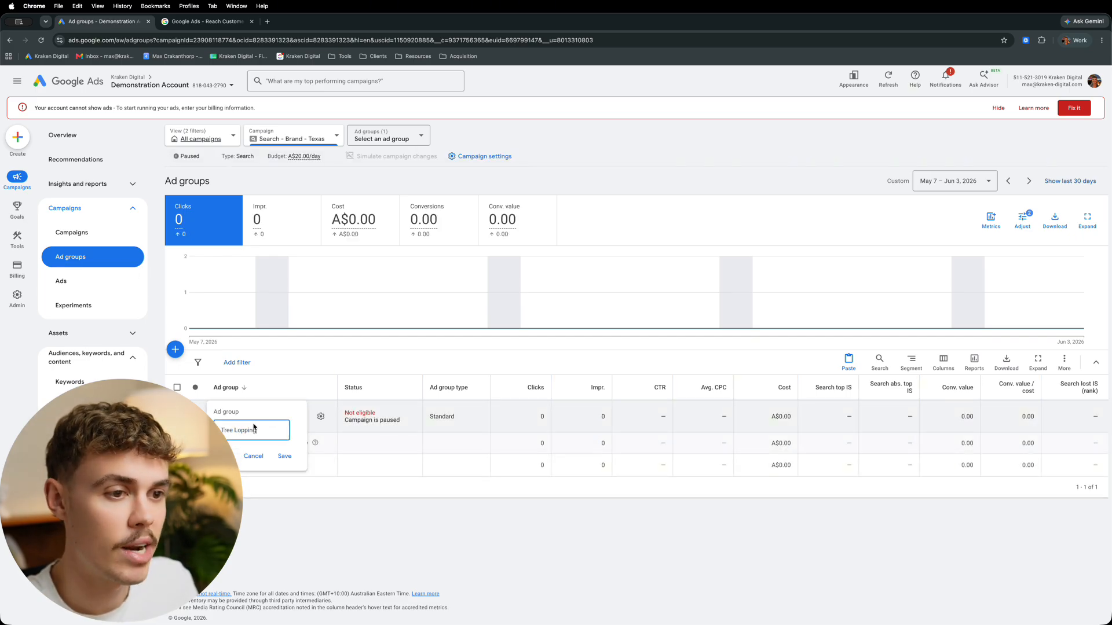
type("Brande")
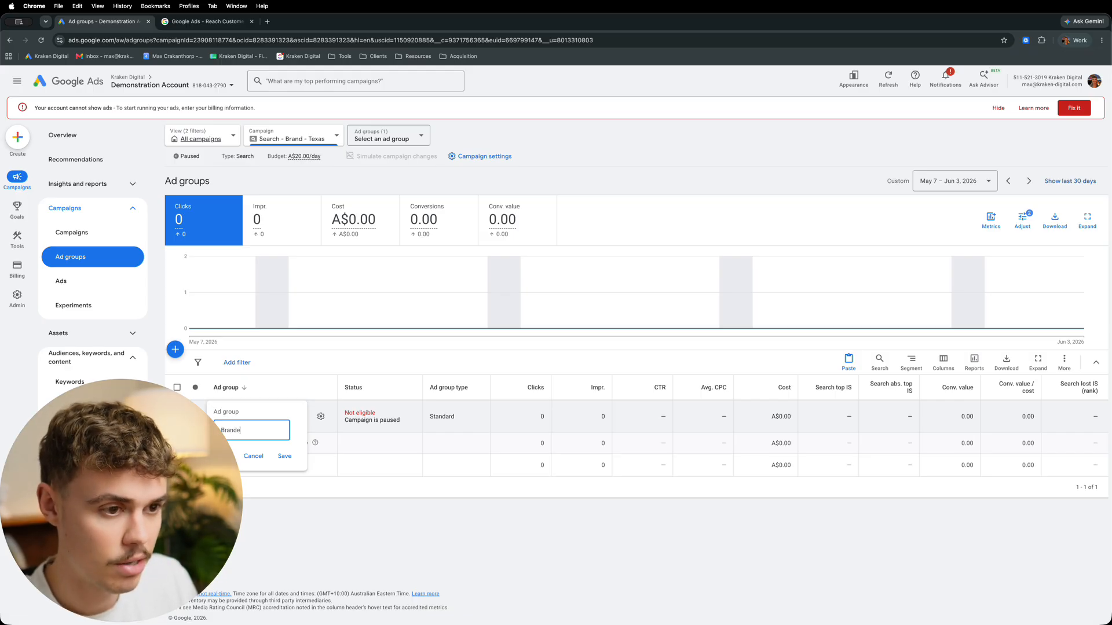
type("d")
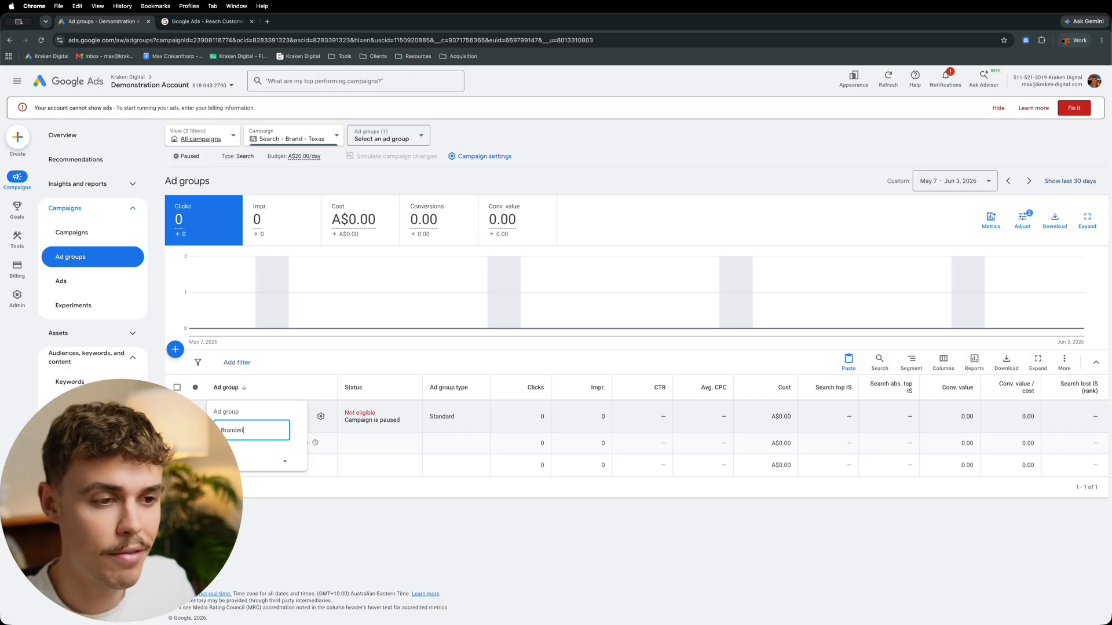
left_click(284, 456)
- Open the Branded ad group's search keywords list
left_click(225, 417)
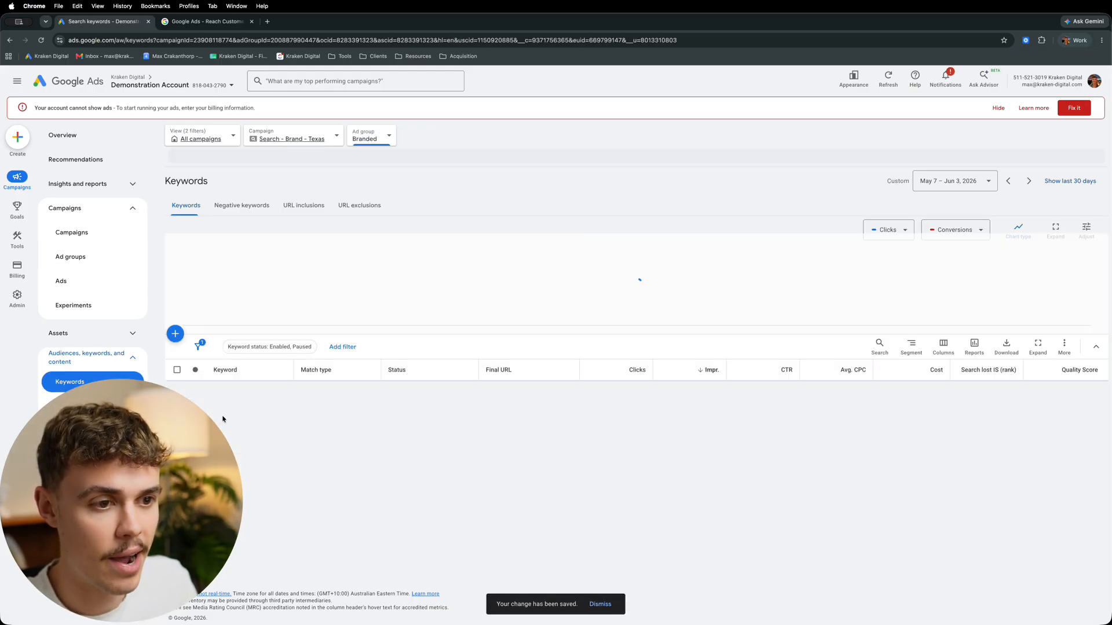
scroll(220, 399, "down", 3)
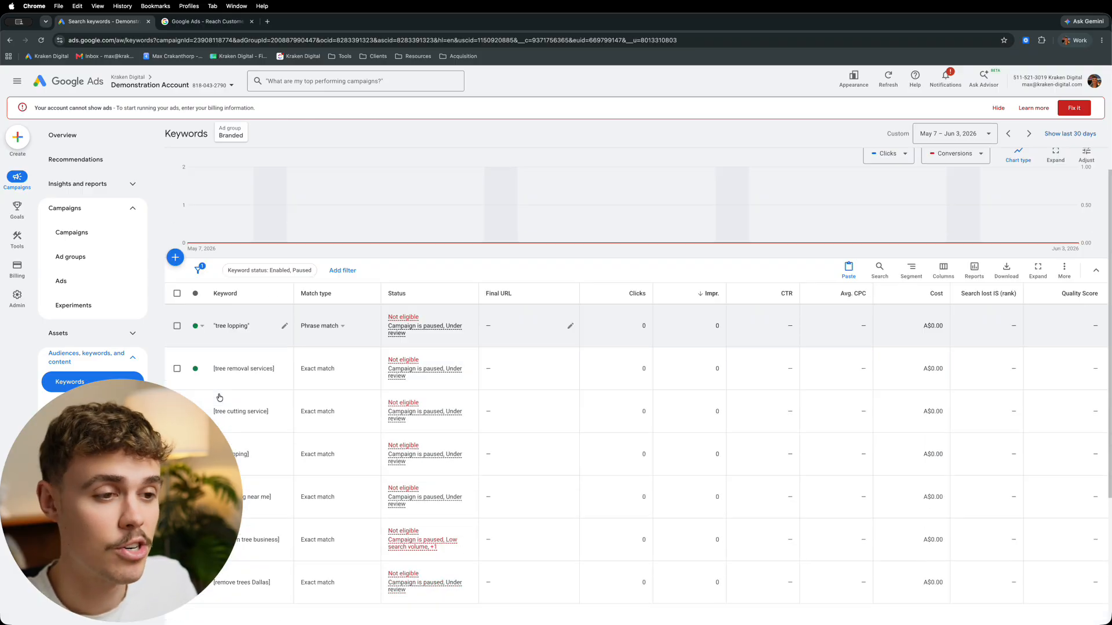
scroll(220, 397, "up", 1)
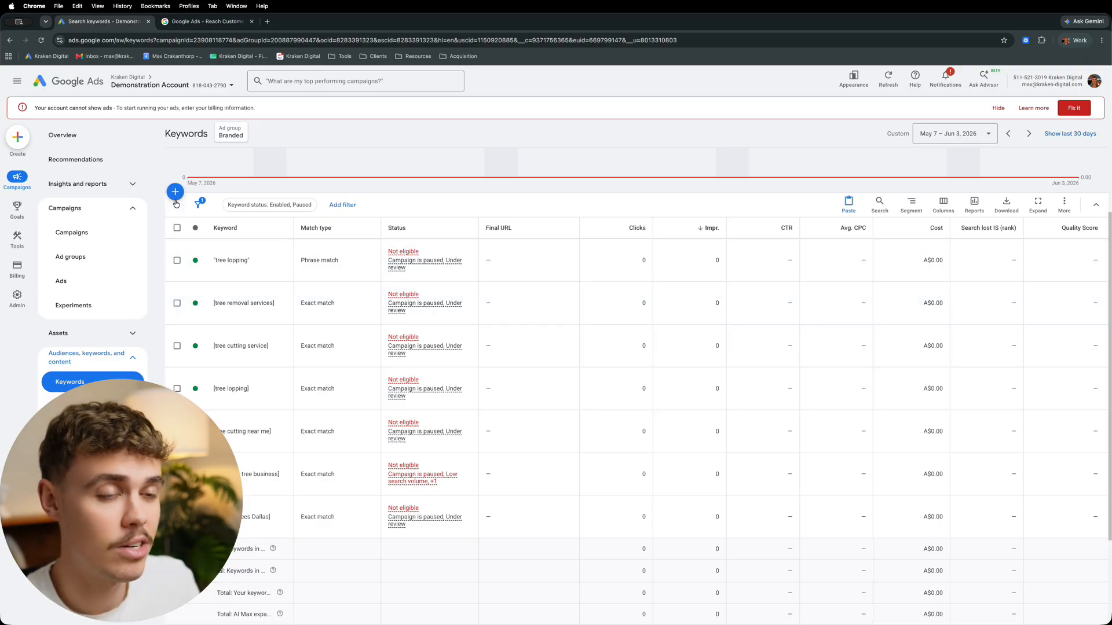
left_click(177, 227)
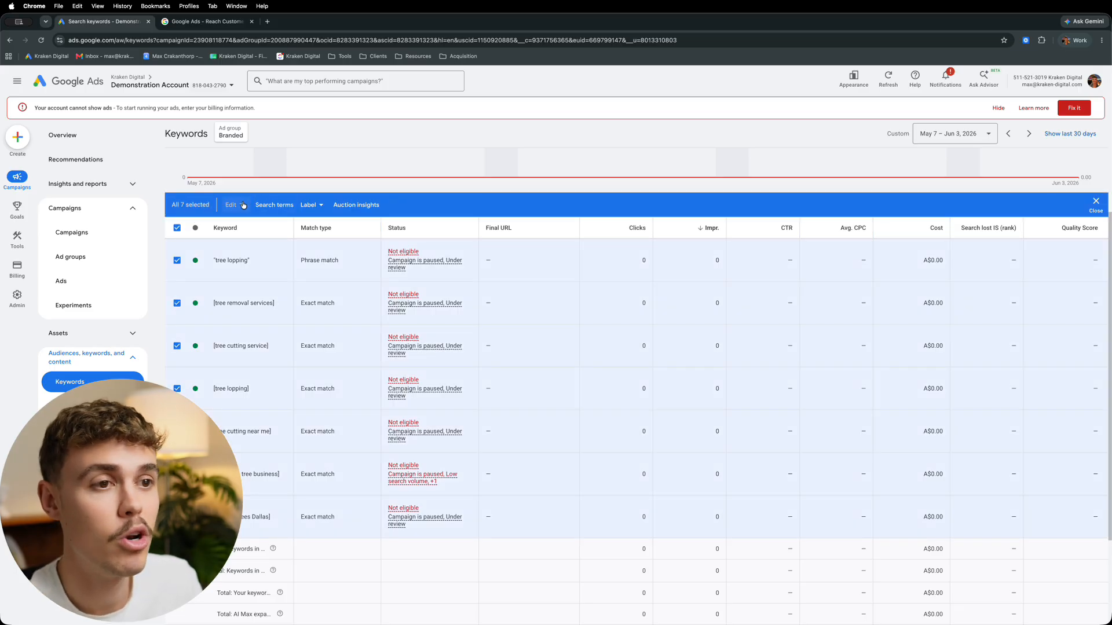
left_click(234, 204)
left_click(220, 338)
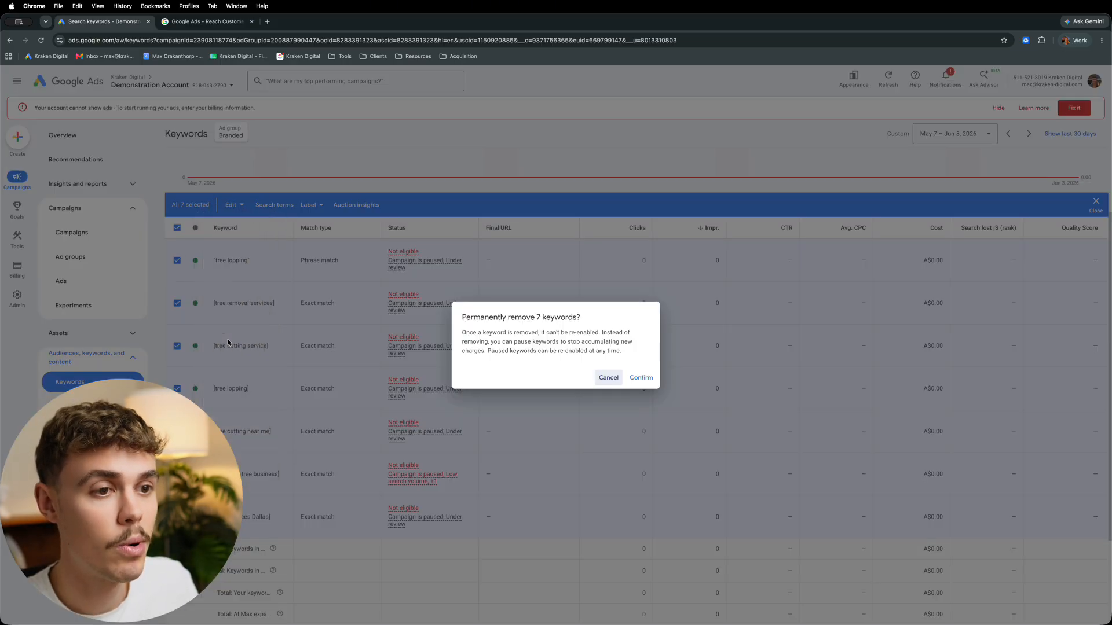
left_click(609, 378)
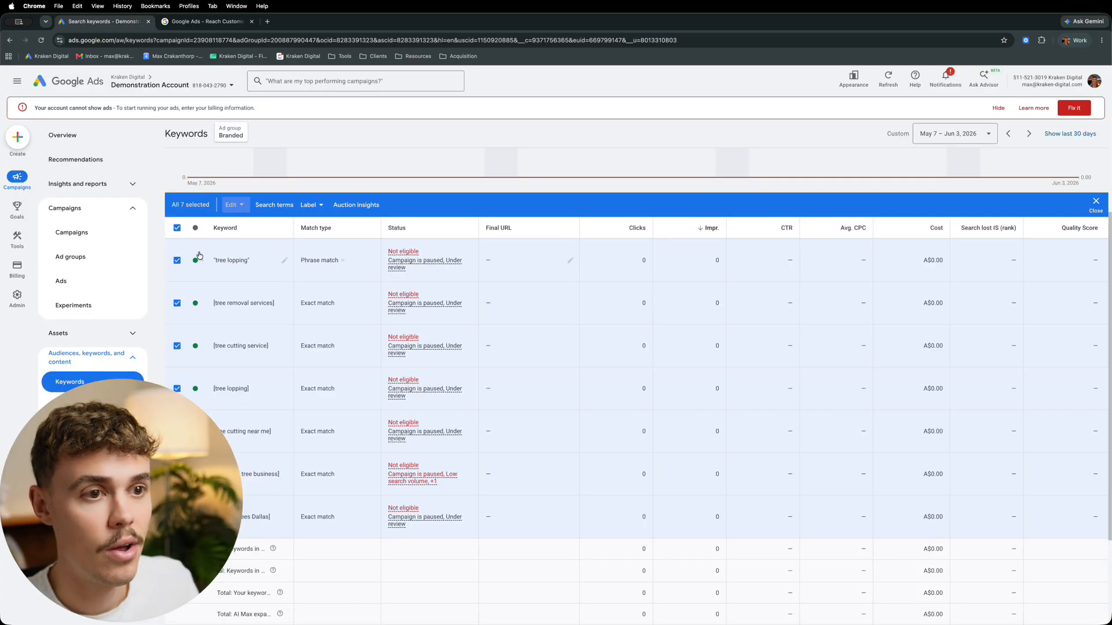
left_click(178, 229)
- Permanently remove all the keywords copied into the Branded ad group
left_click(178, 228)
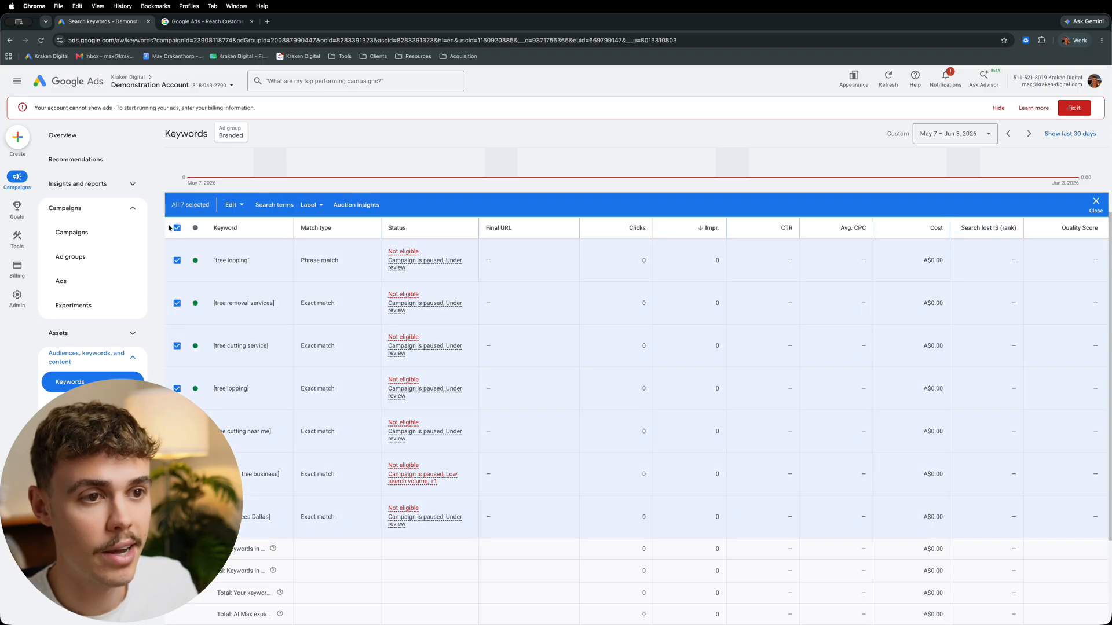
left_click(233, 204)
left_click(225, 338)
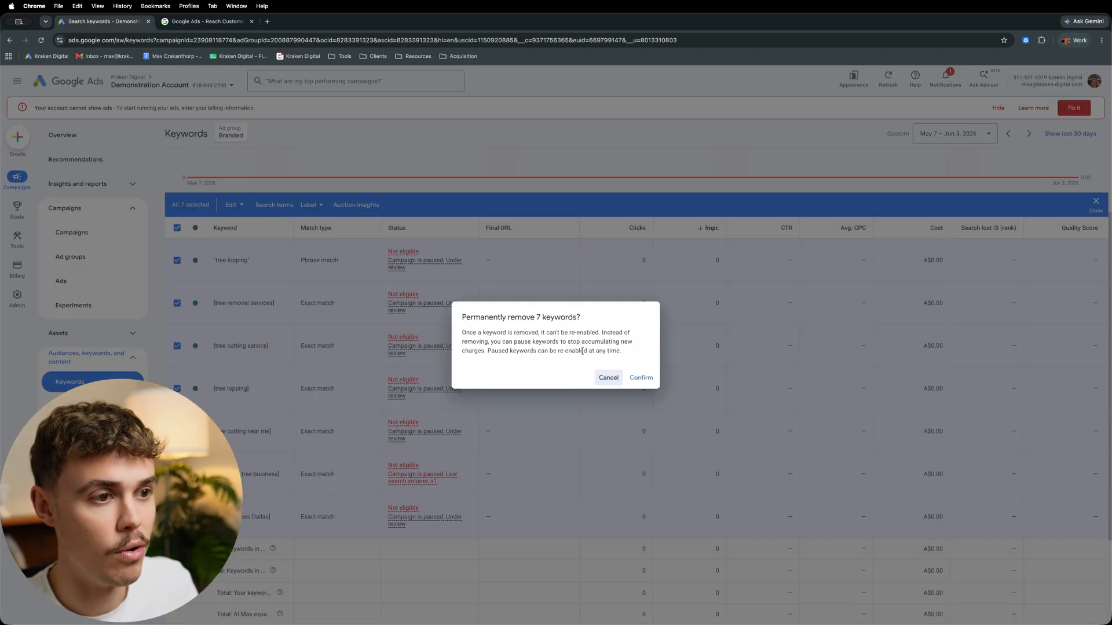
left_click(650, 378)
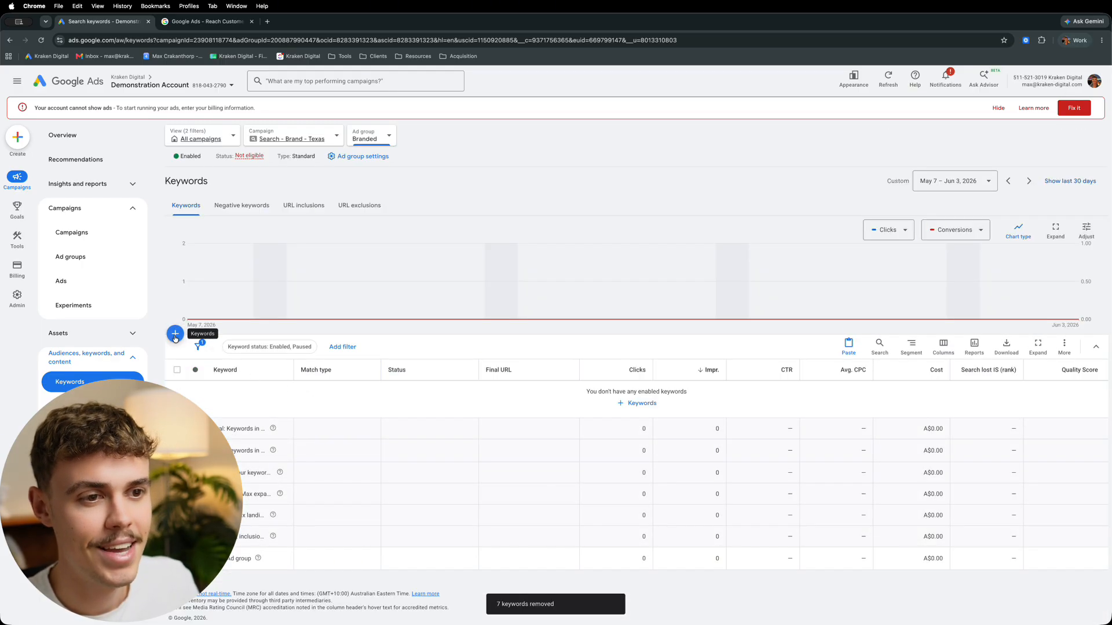
- Add the exact-match keywords [logans logs], [logans logs texas], [logan logs], [logan log] and [logan logs tree lopping] to the Branded ad group
left_click(175, 334)
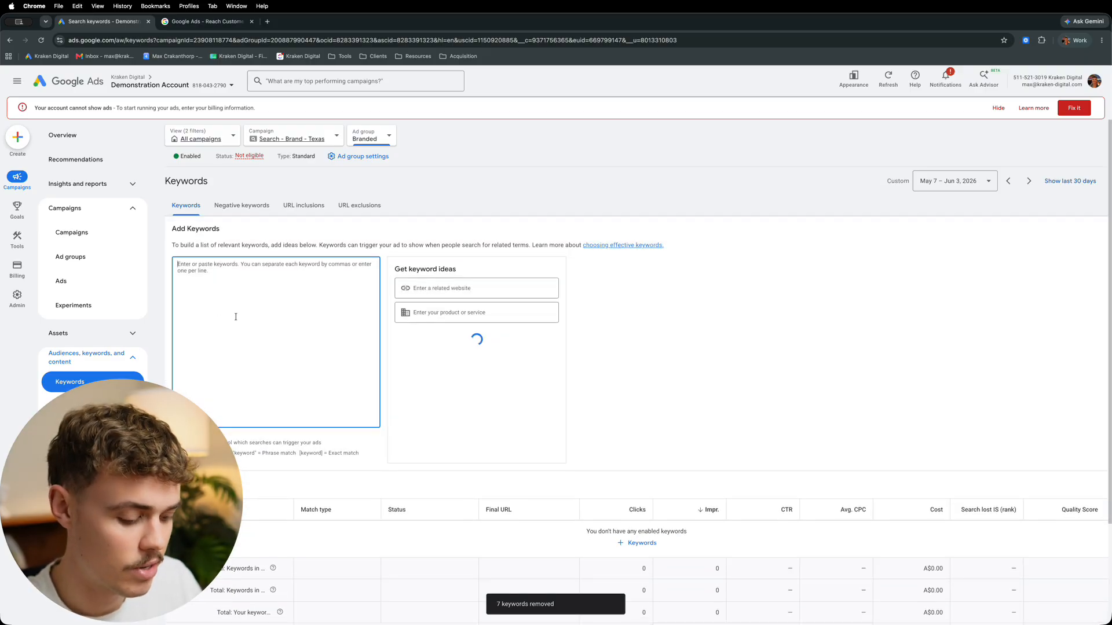
type("[logans logs")
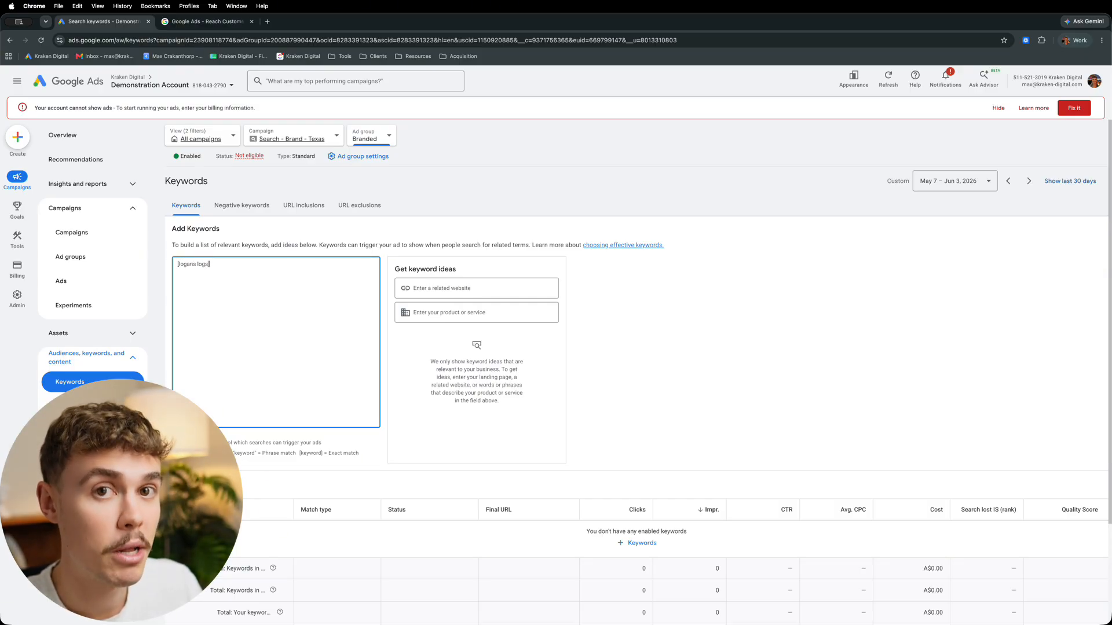
left_click_drag(215, 264, 167, 266)
left_click(226, 269)
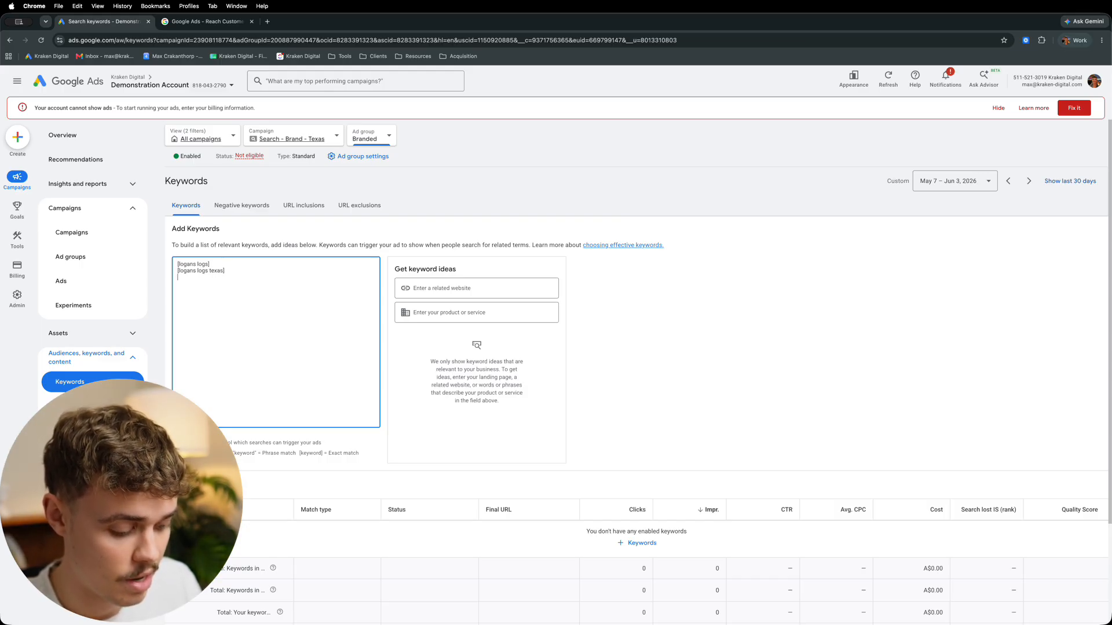
type("[logan logs] ")
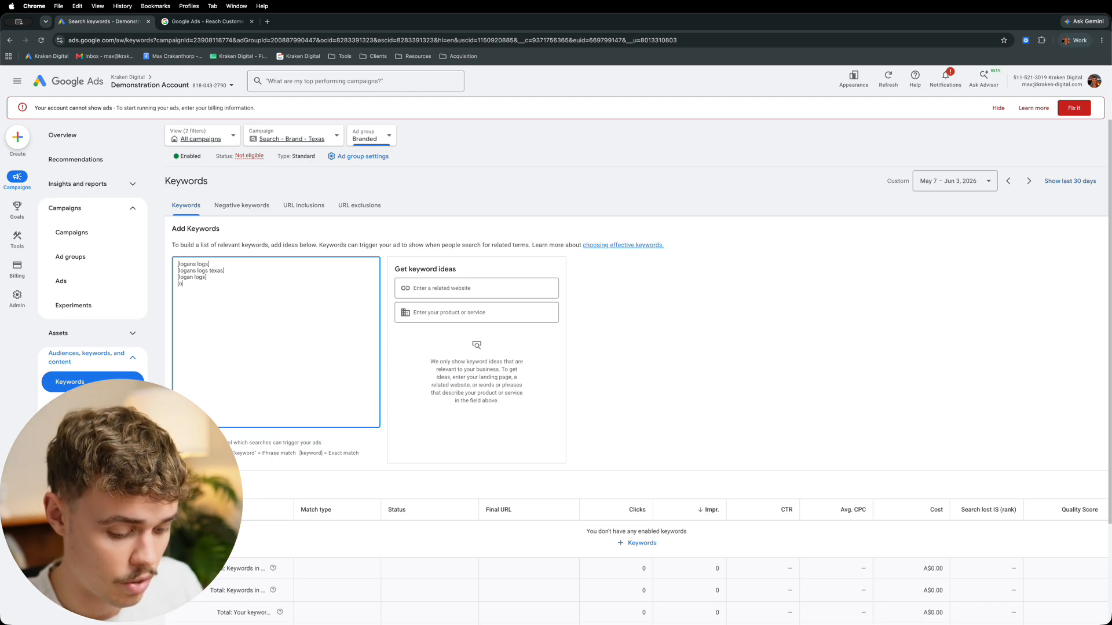
type("[logan log")
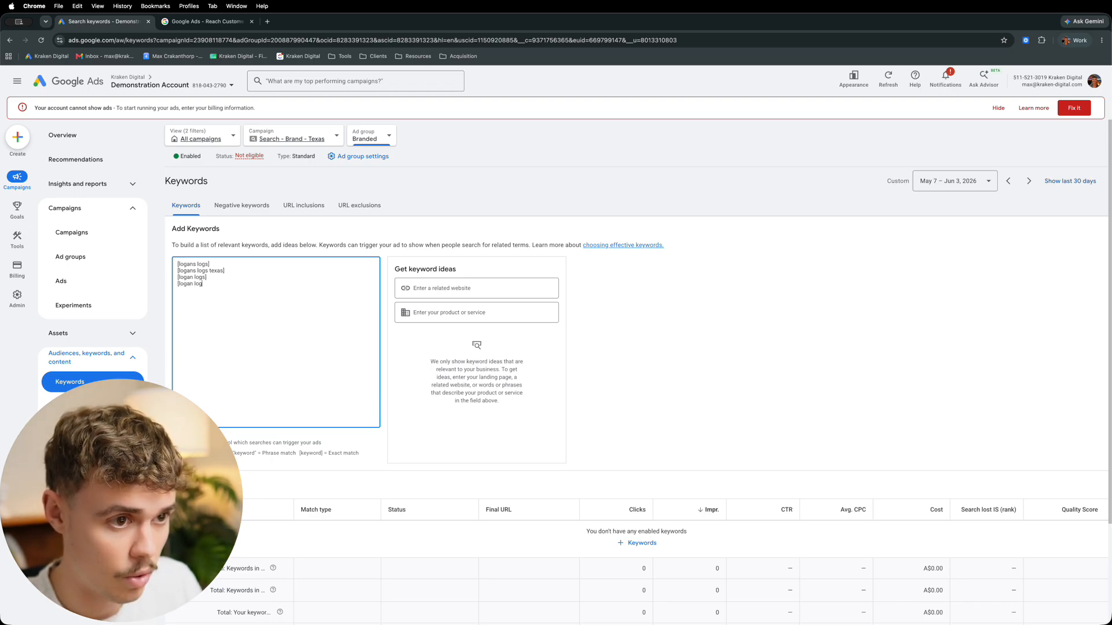
type("] [logan")
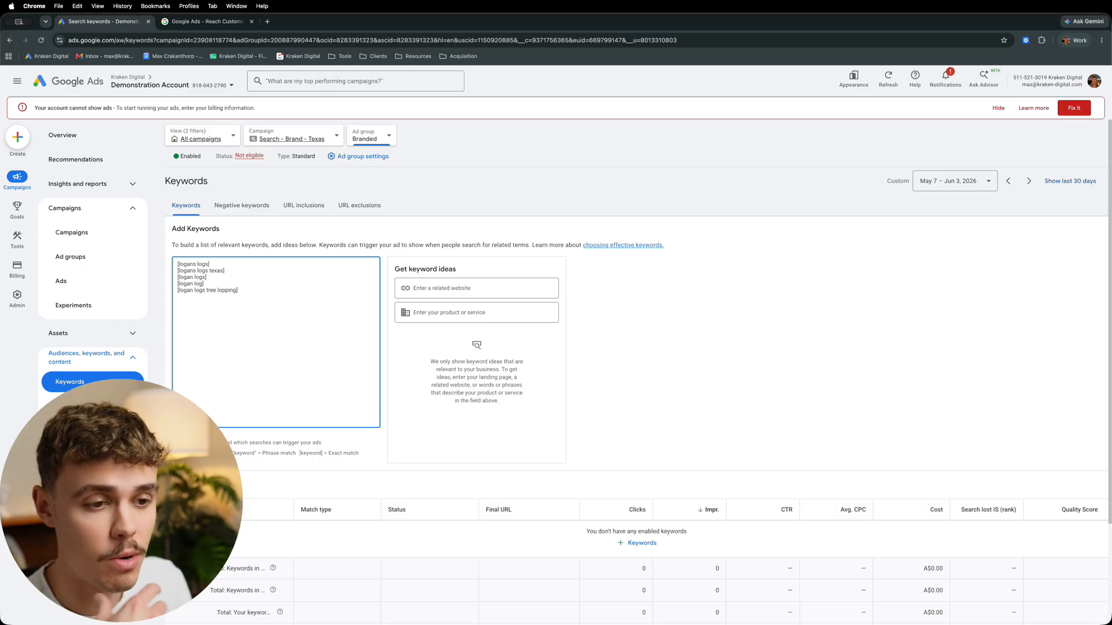
left_click(187, 485)
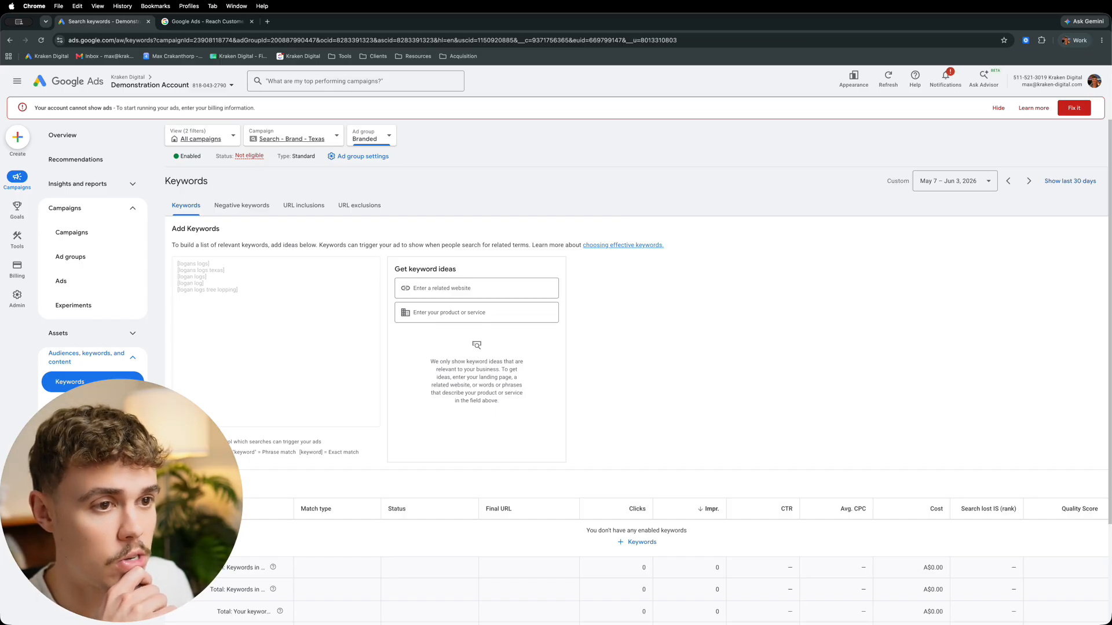
scroll(271, 428, "down", 1)
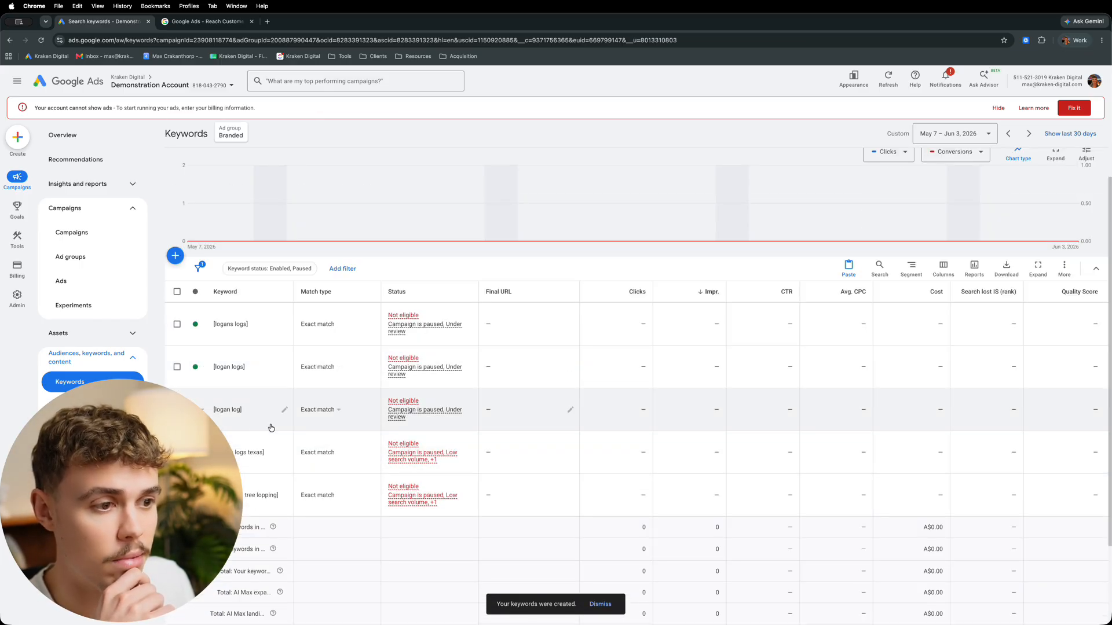
- Open the Branded ad group's responsive search ad for editing
left_click(95, 283)
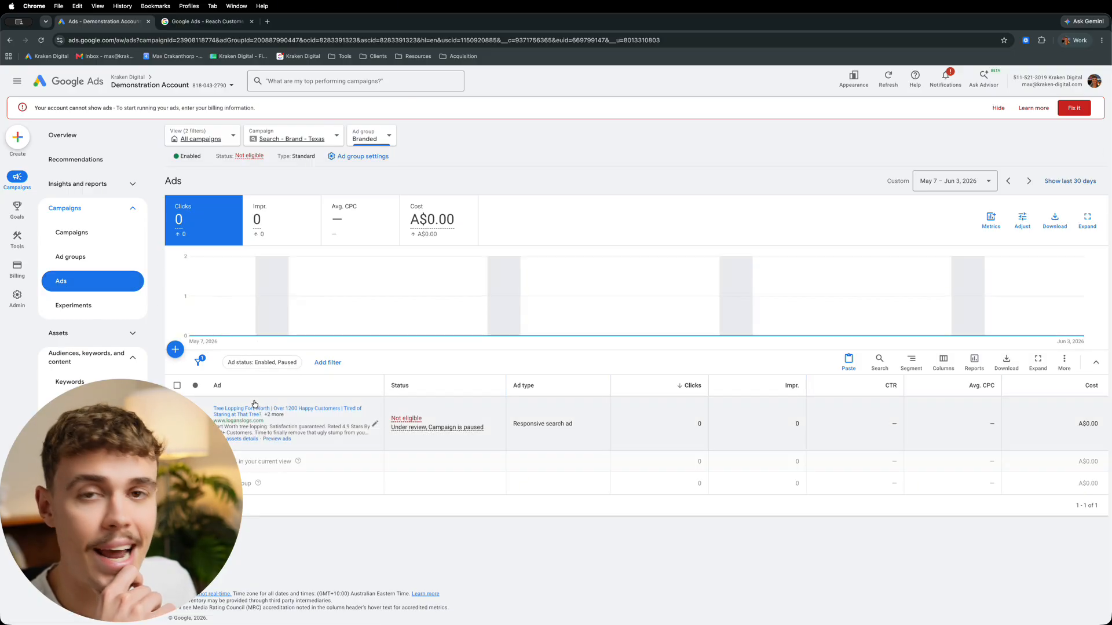
left_click(375, 428)
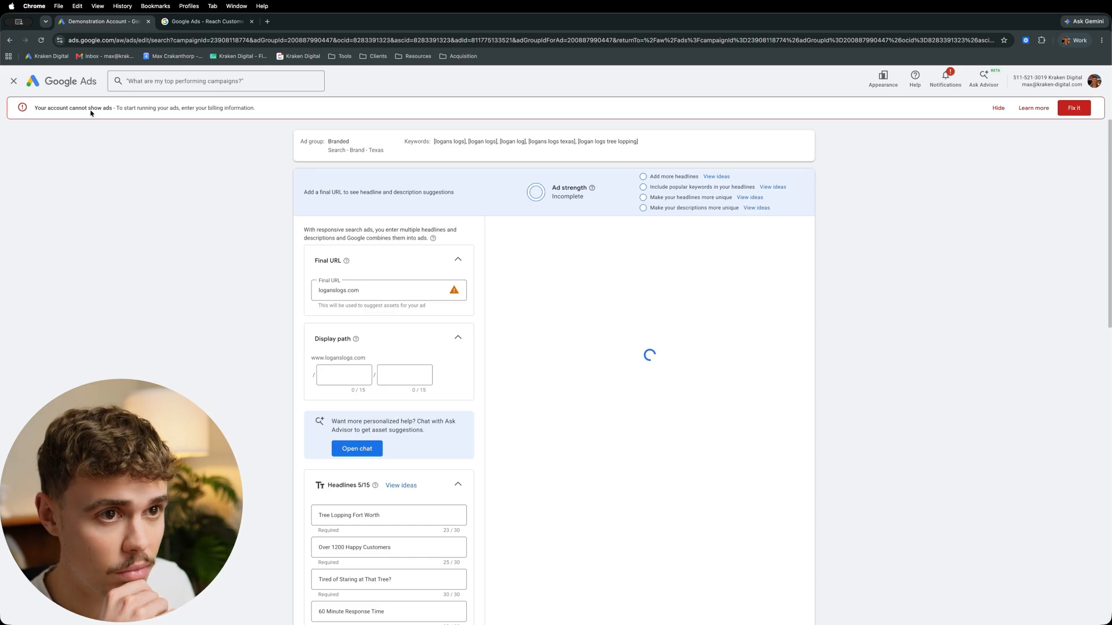
left_click(10, 40)
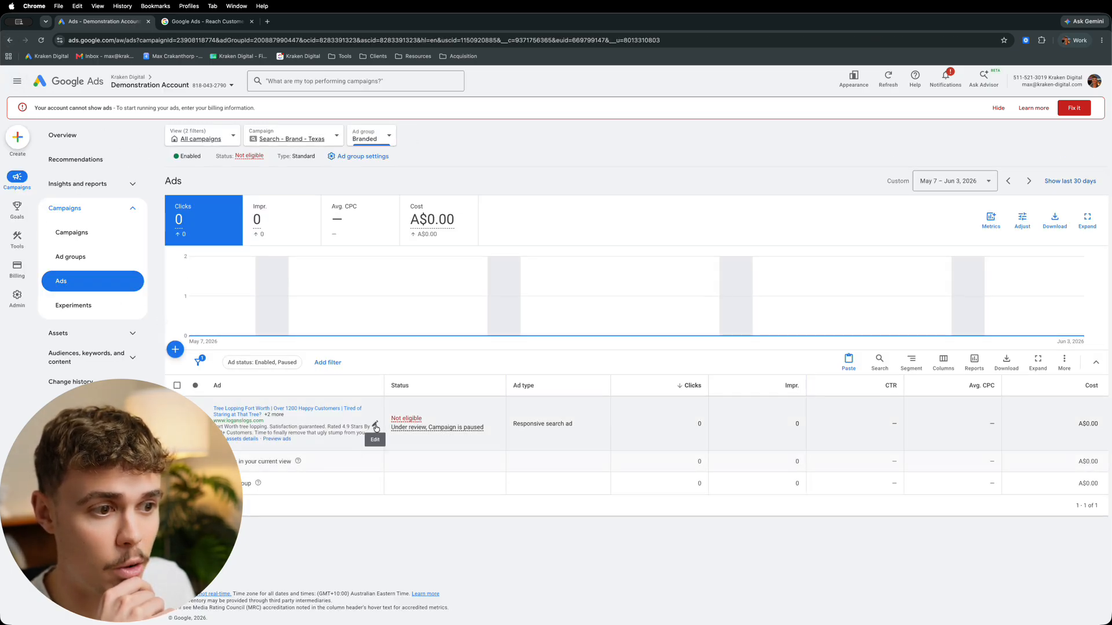
left_click(376, 428)
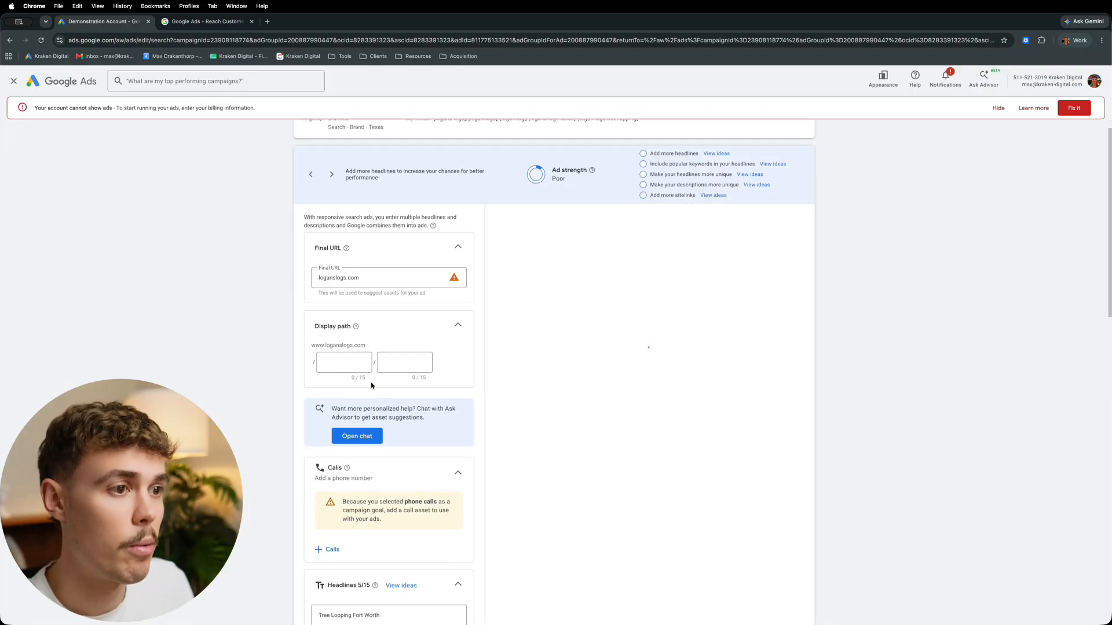
- Add the headline "Logan's Logs" to the responsive search ad and pin it to headline position 1
scroll(359, 278, "down", 10)
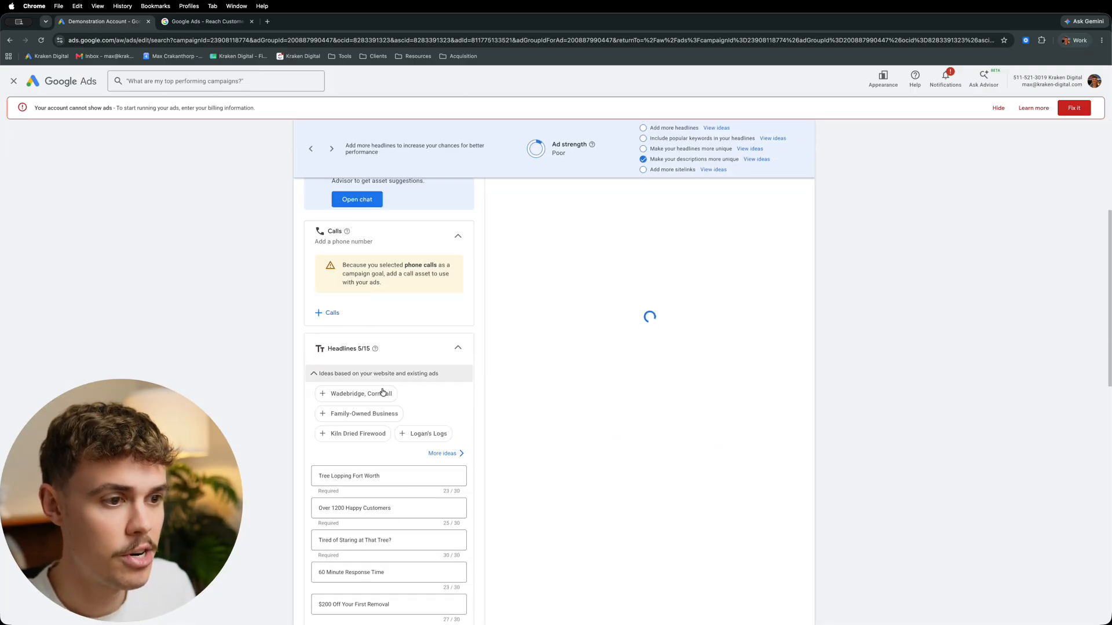
scroll(381, 386, "up", 3)
triple_click(382, 358)
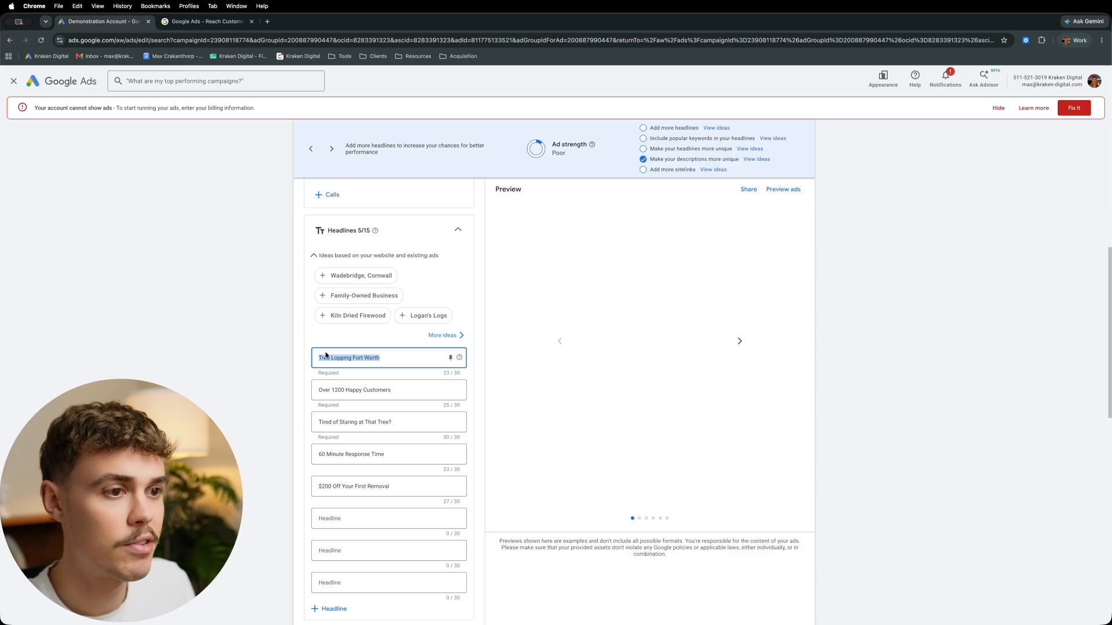
left_click(401, 458)
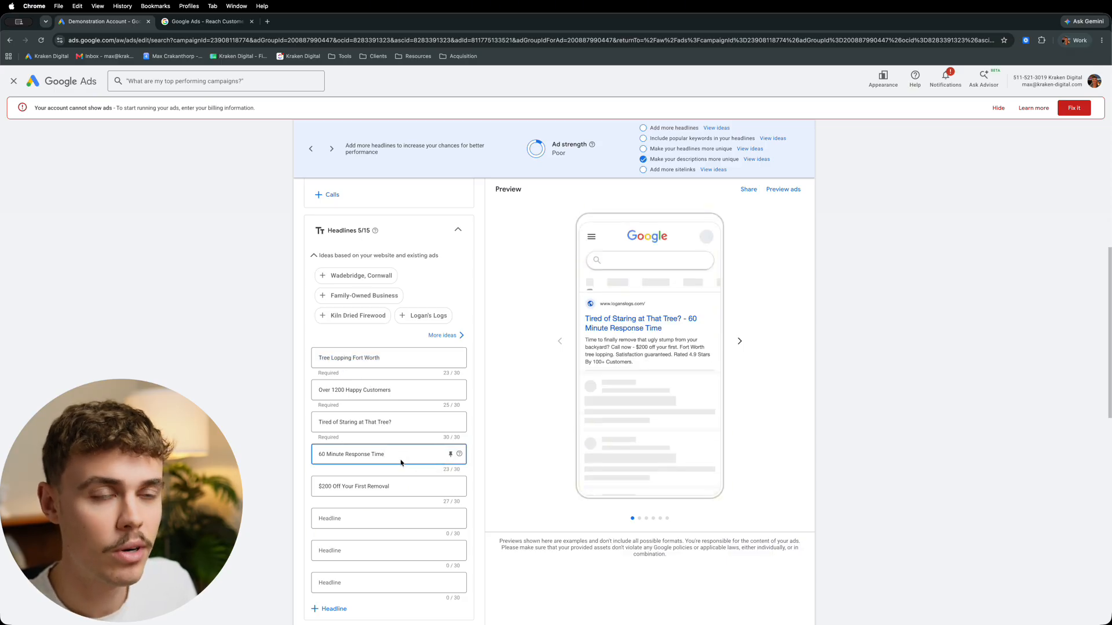
left_click(375, 517)
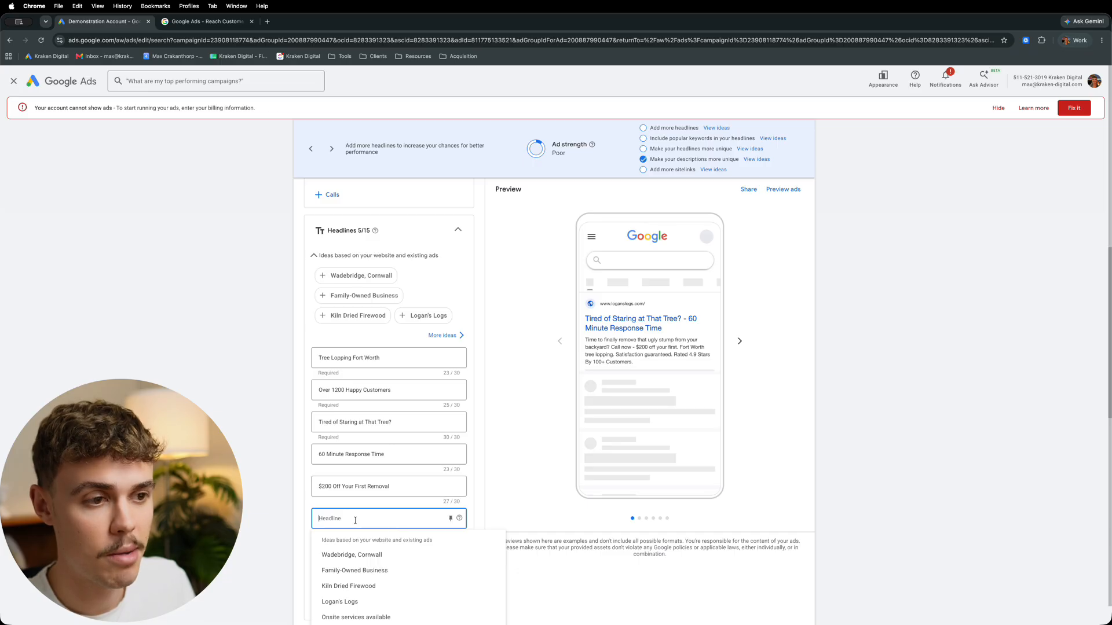
type("Logan's")
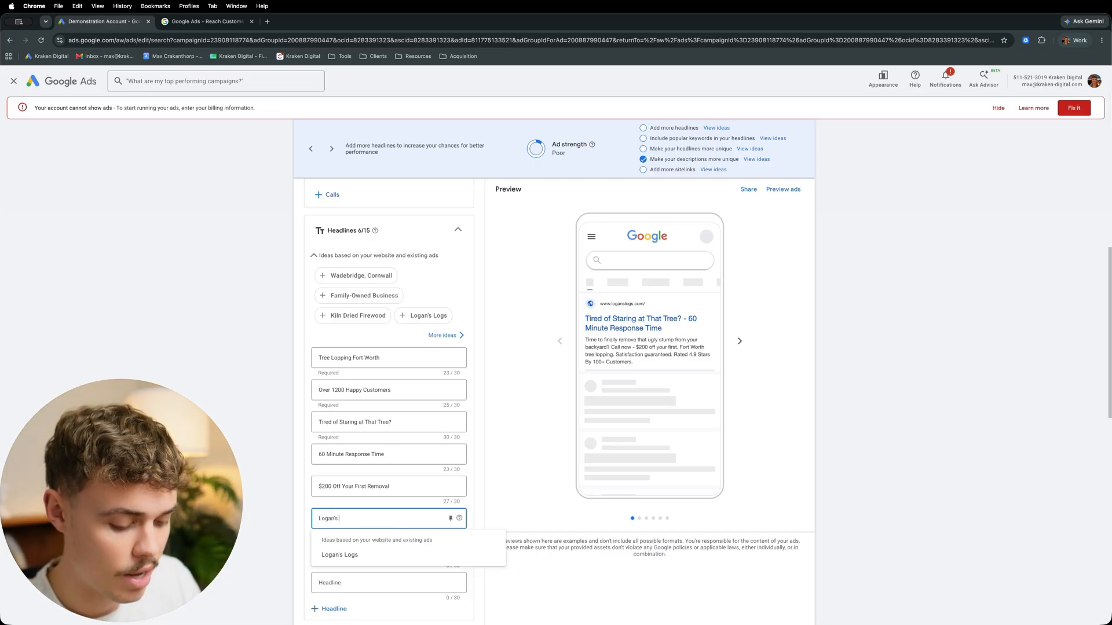
type(" Logs")
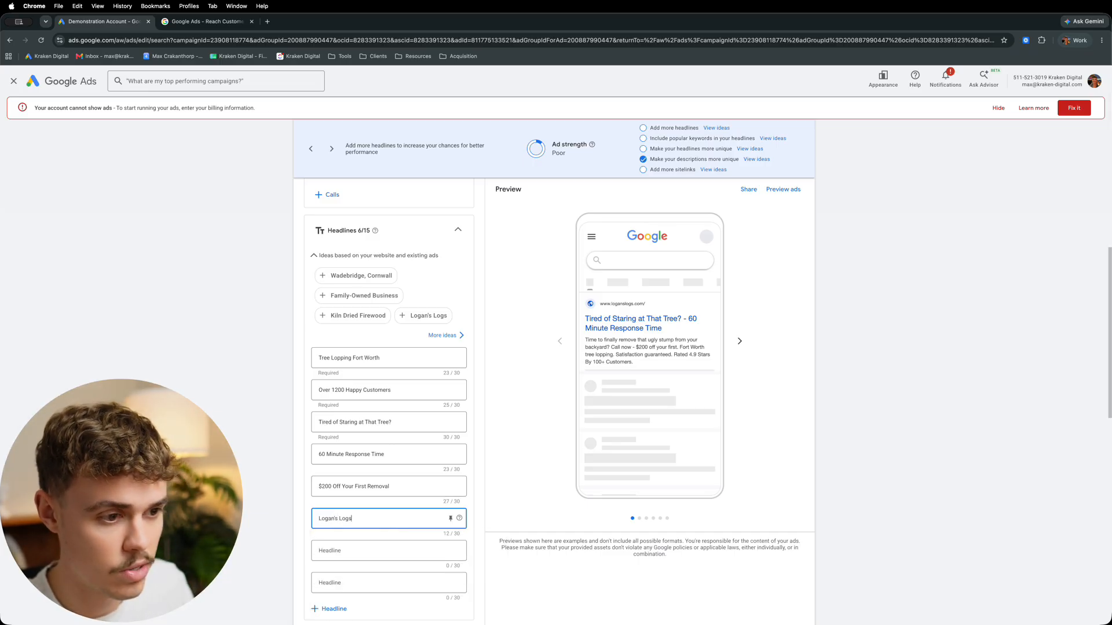
left_click(450, 518)
left_click(512, 380)
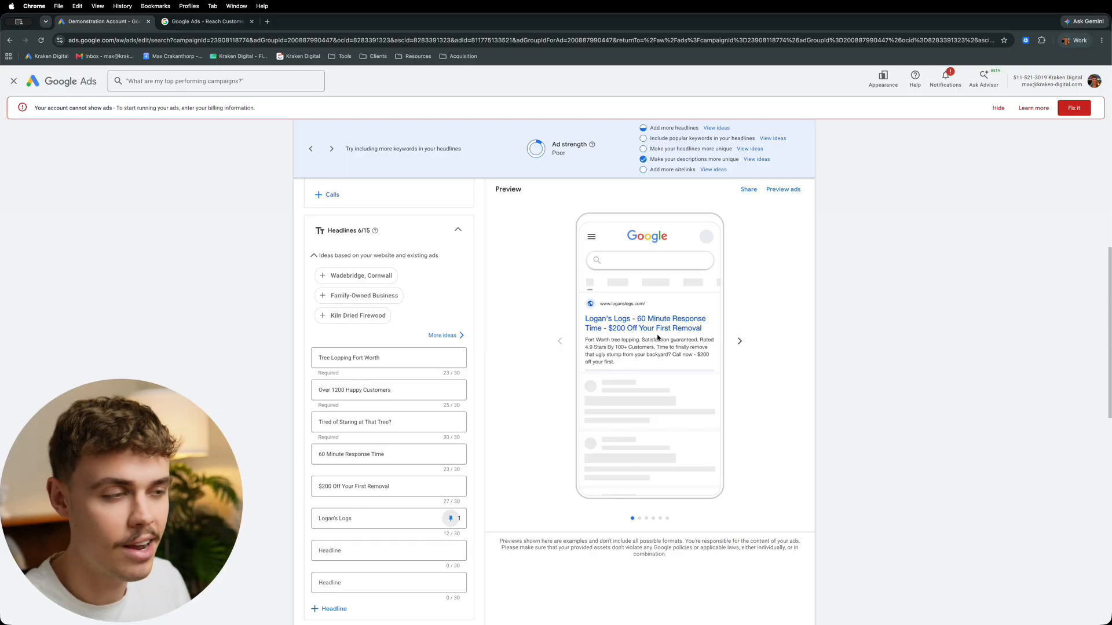
- Save the edited responsive search ad in the Branded ad group and return to the view of all campaigns
scroll(382, 436, "down", 3)
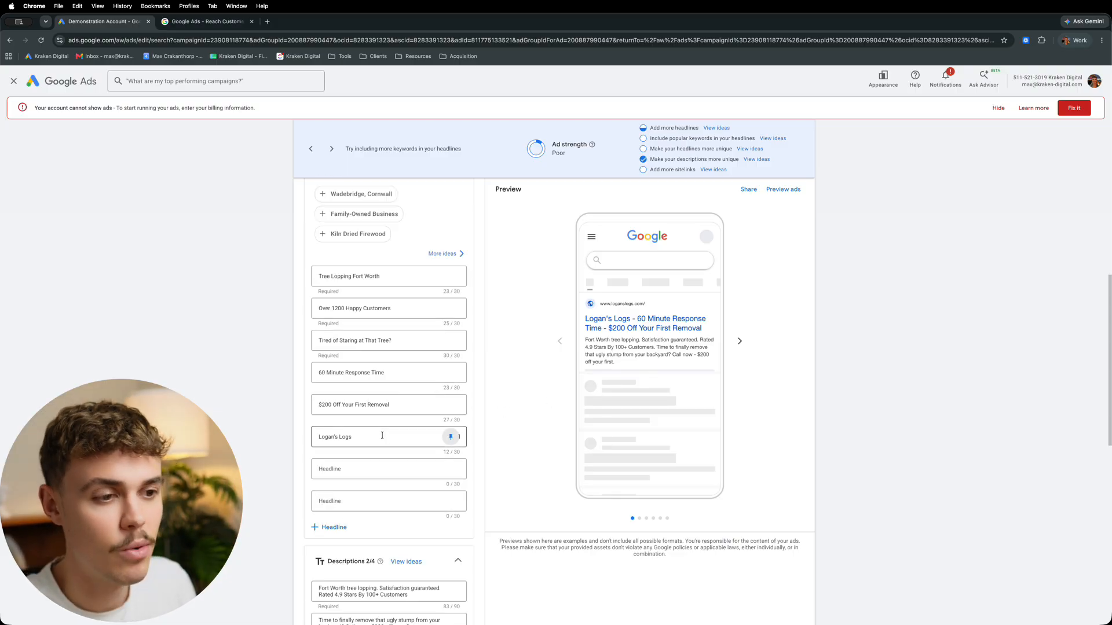
scroll(381, 435, "down", 3)
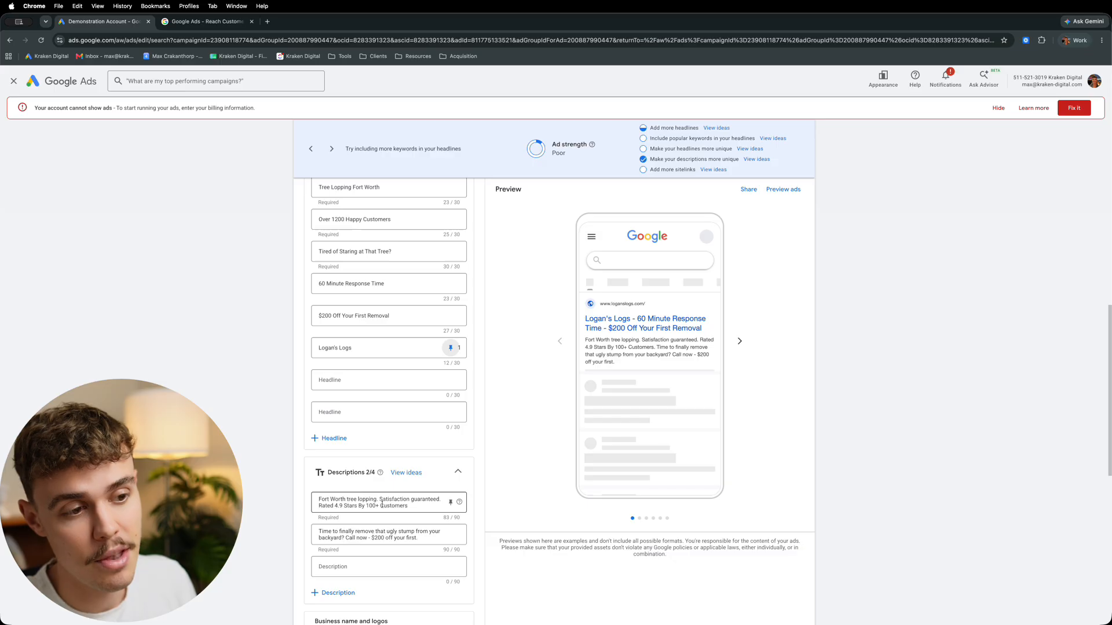
scroll(400, 515, "down", 1)
left_click(404, 519)
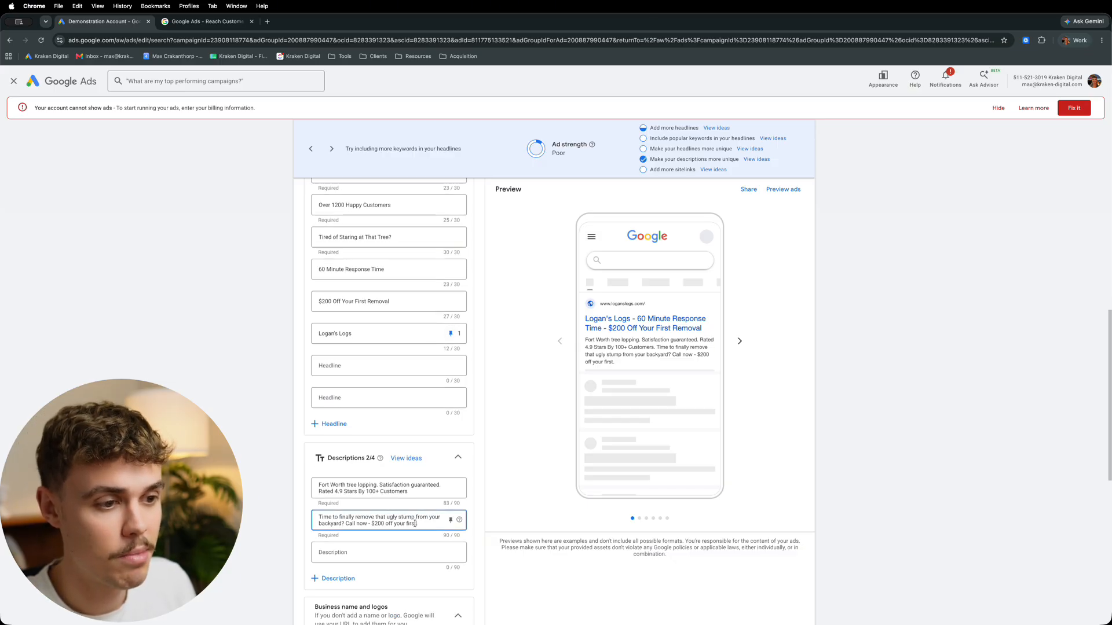
scroll(408, 498, "down", 8)
scroll(412, 474, "down", 4)
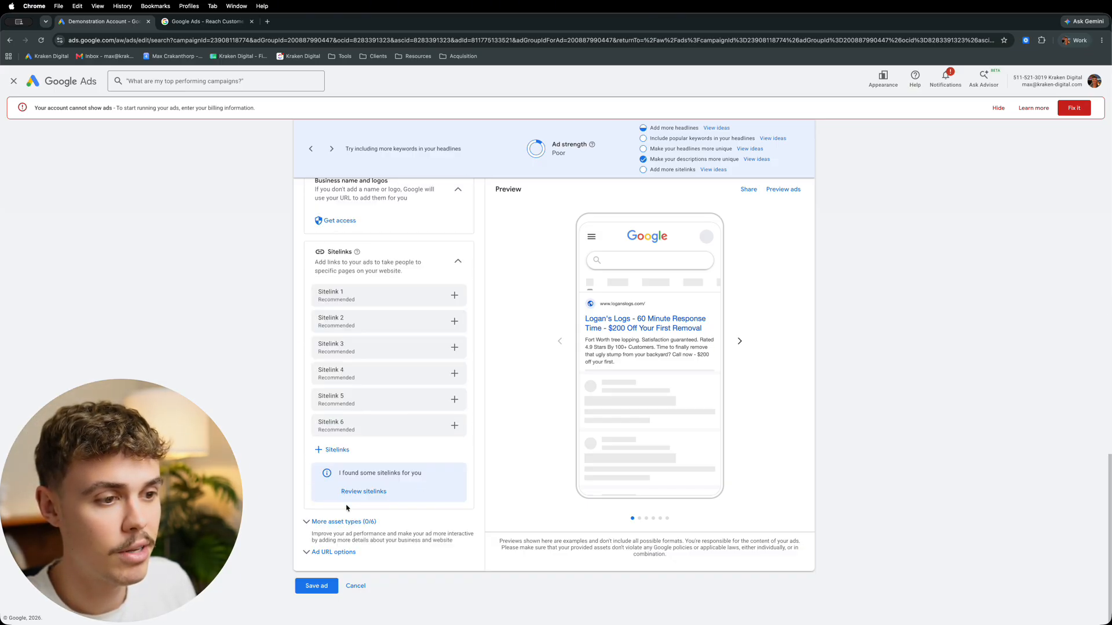
scroll(394, 509, "up", 15)
scroll(356, 543, "down", 9)
scroll(356, 543, "down", 8)
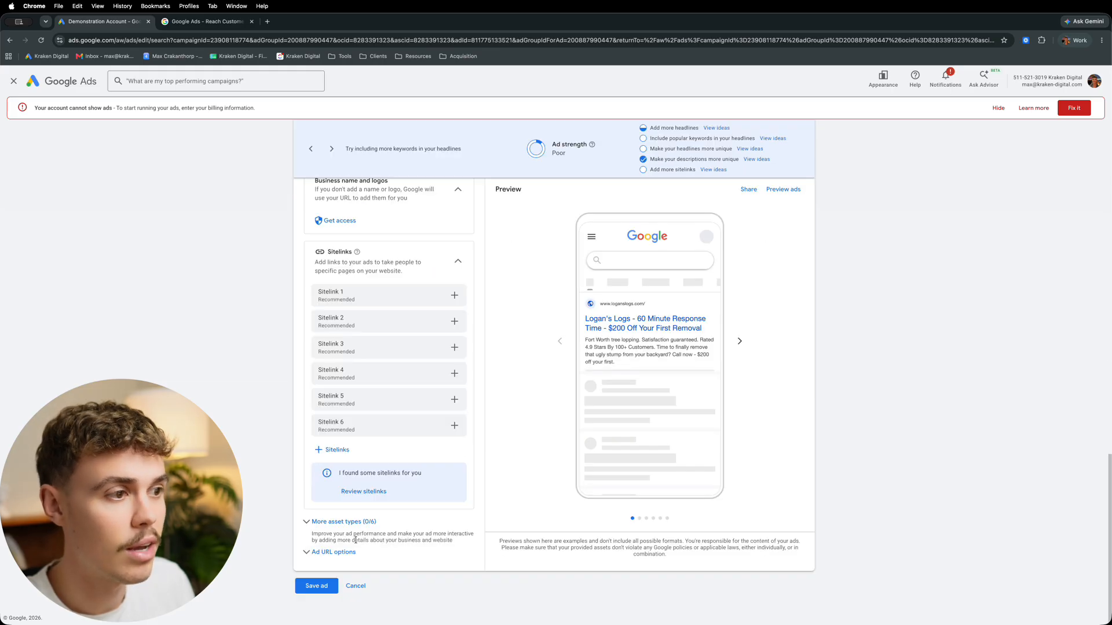
left_click(313, 586)
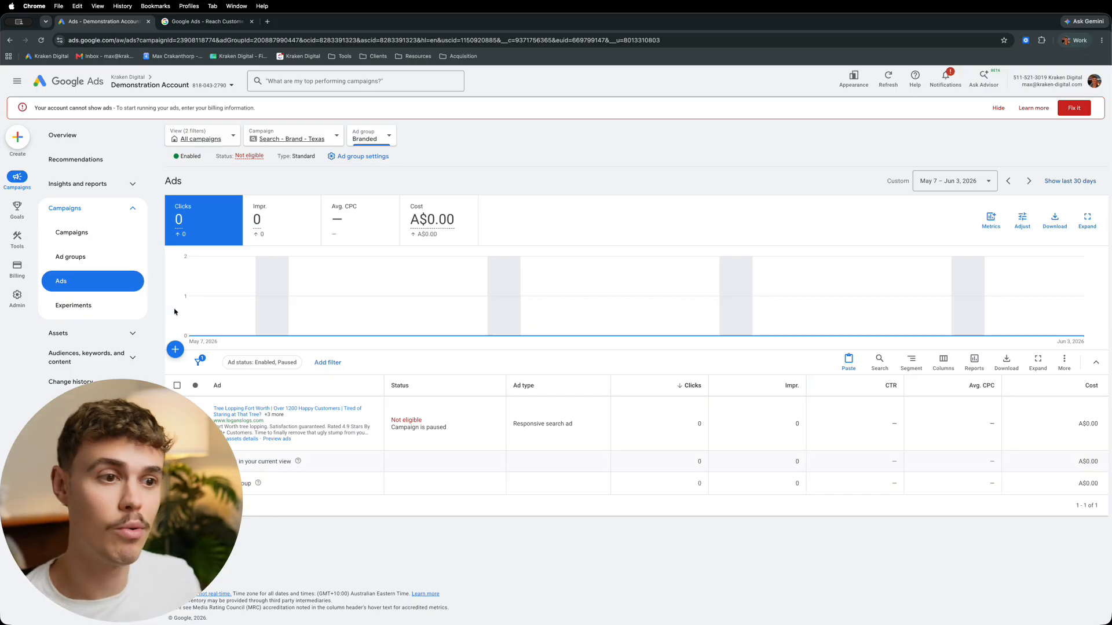
left_click(204, 143)
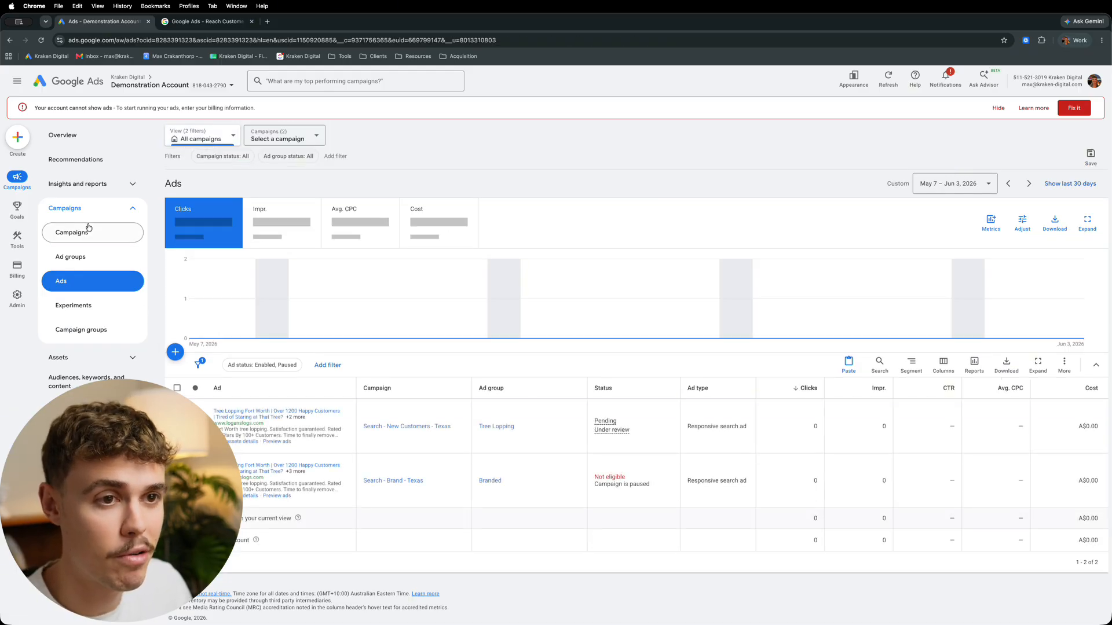
- Pause the Search - New Customers - Texas campaign in the campaigns overview
left_click(88, 231)
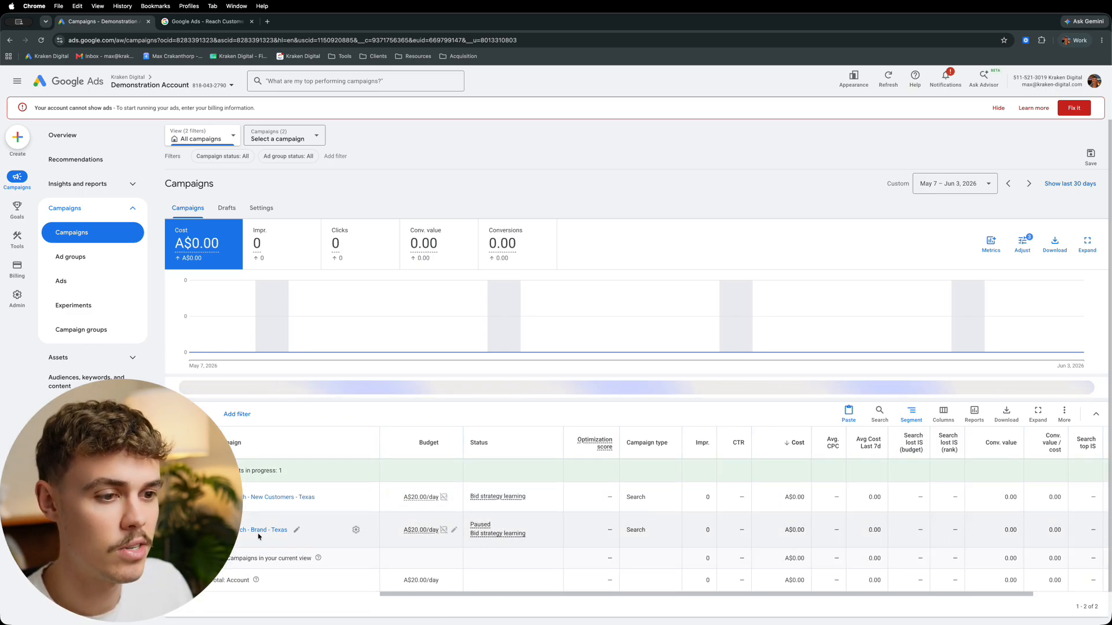
left_click(197, 530)
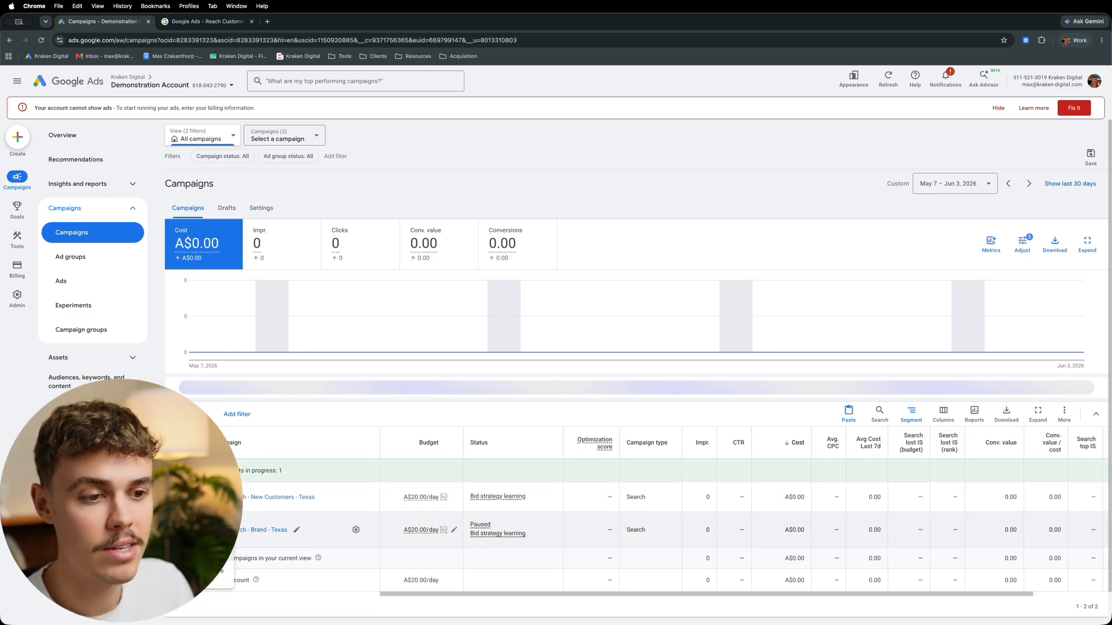
left_click(197, 498)
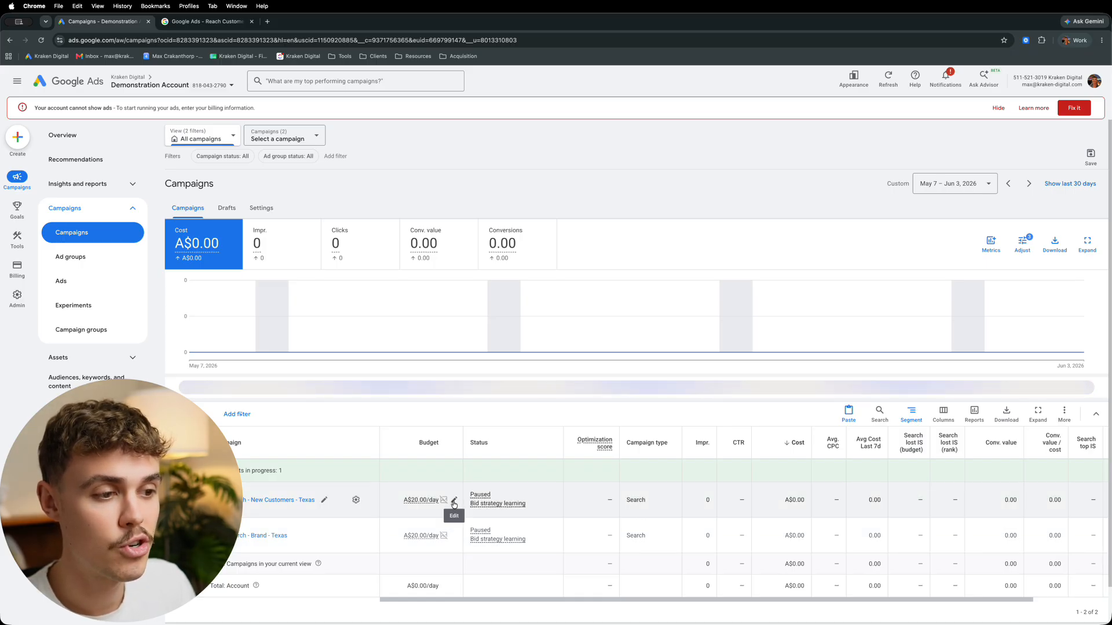
- Set the daily budget of the Search - New Customers - Texas campaign to A$50.00
left_click(455, 501)
left_click(406, 513)
key("BackSpace")
type("50.00")
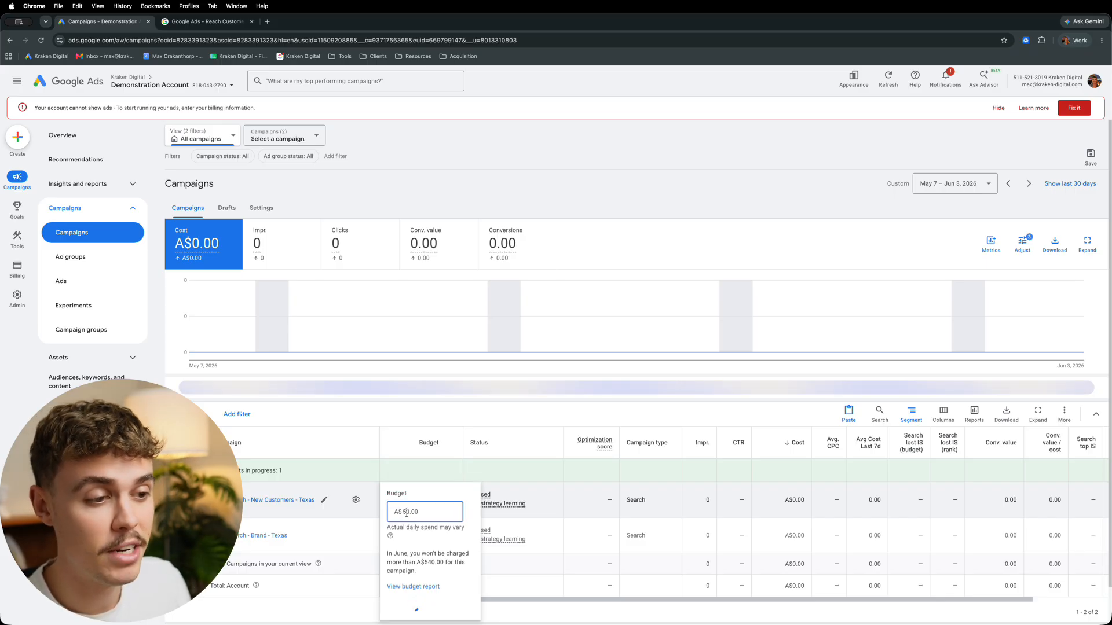
key("Return")
- Set the daily budget of the Search - Brand - Texas campaign to A$5.00
left_click(450, 537)
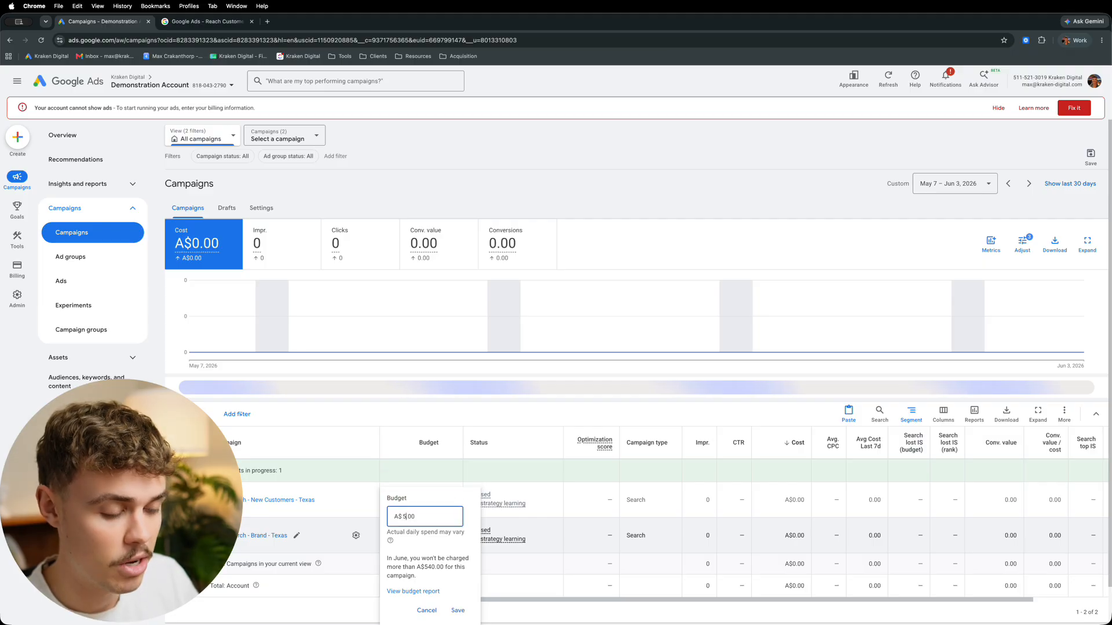
type("5")
key("Return")
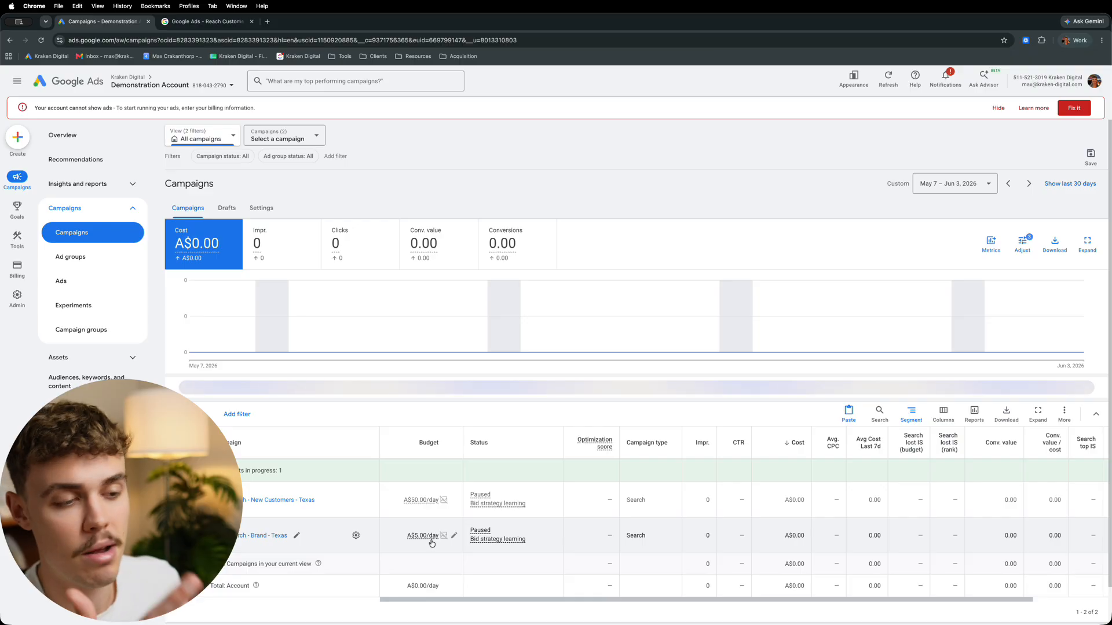
mouse_move(432, 541)
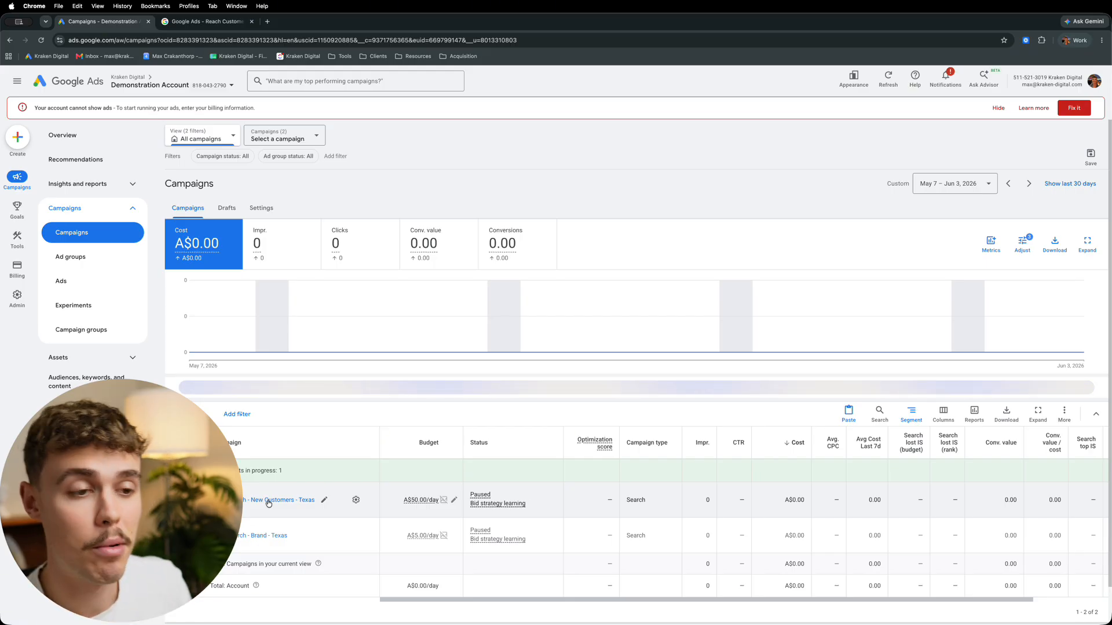
- Enter [logan's logs], [logan's logs texas], [logan log] and [logan logs] as new negative keywords for the Search - New Customers - Texas campaign
left_click(268, 501)
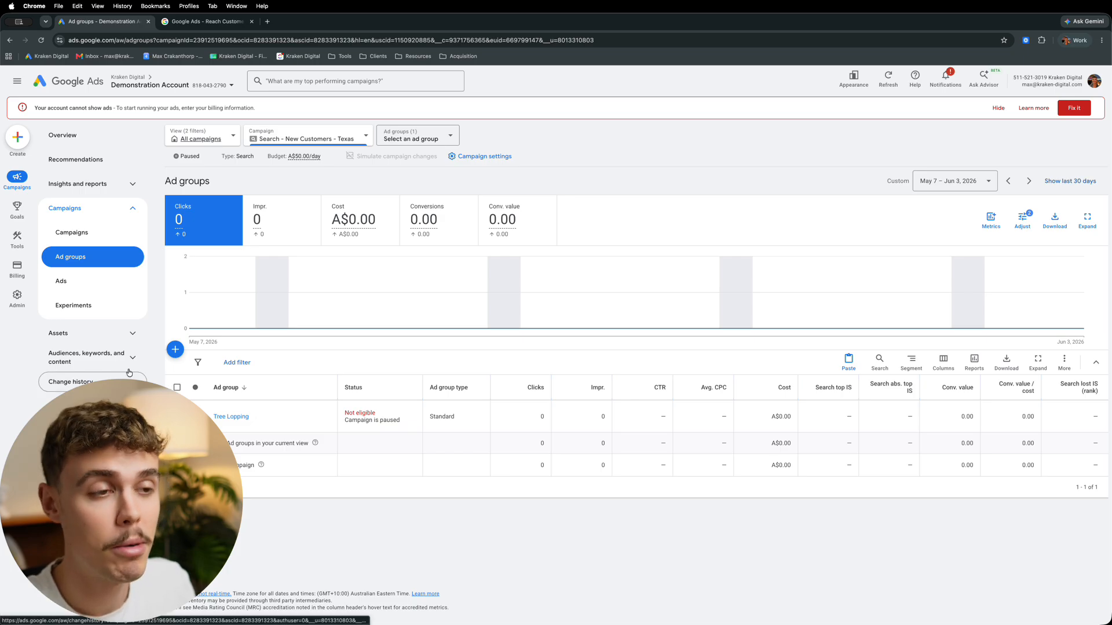
left_click(116, 358)
left_click(116, 381)
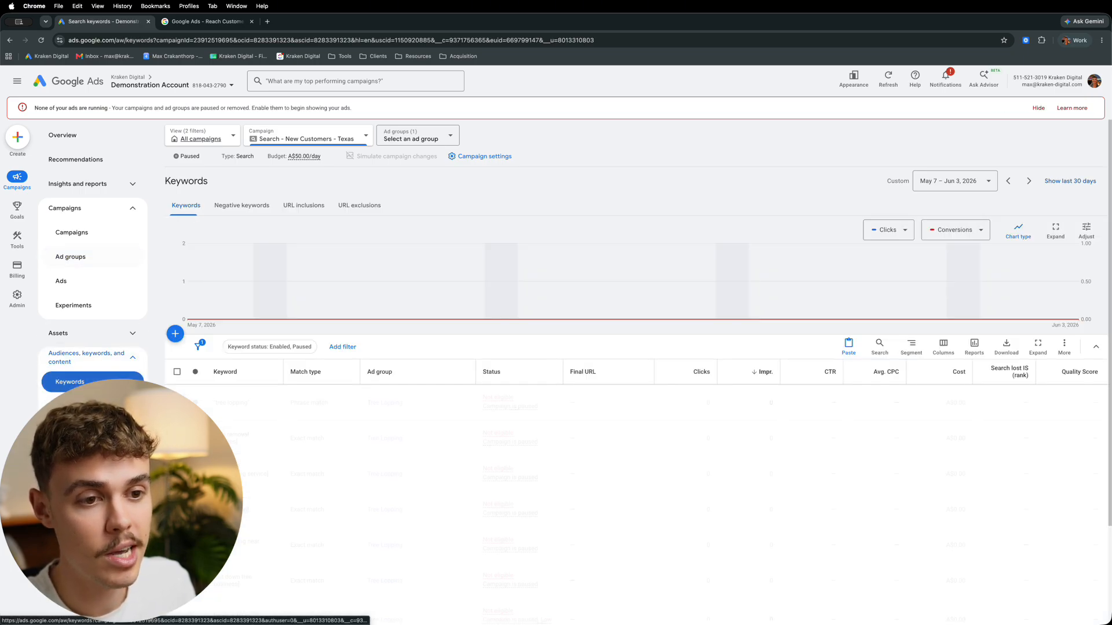
left_click(242, 206)
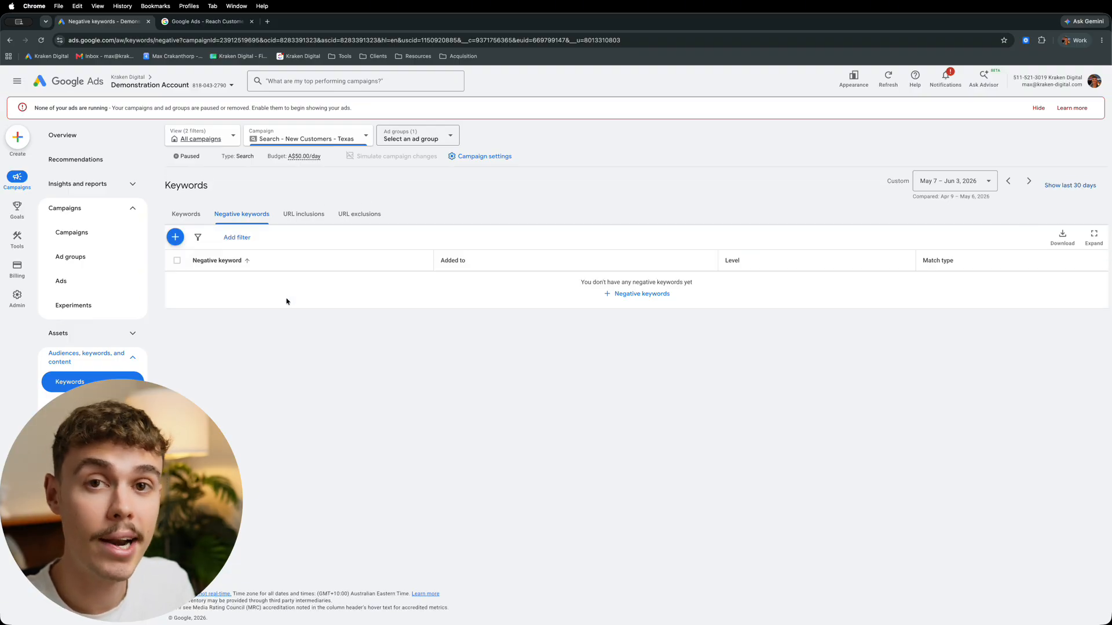
left_click(176, 238)
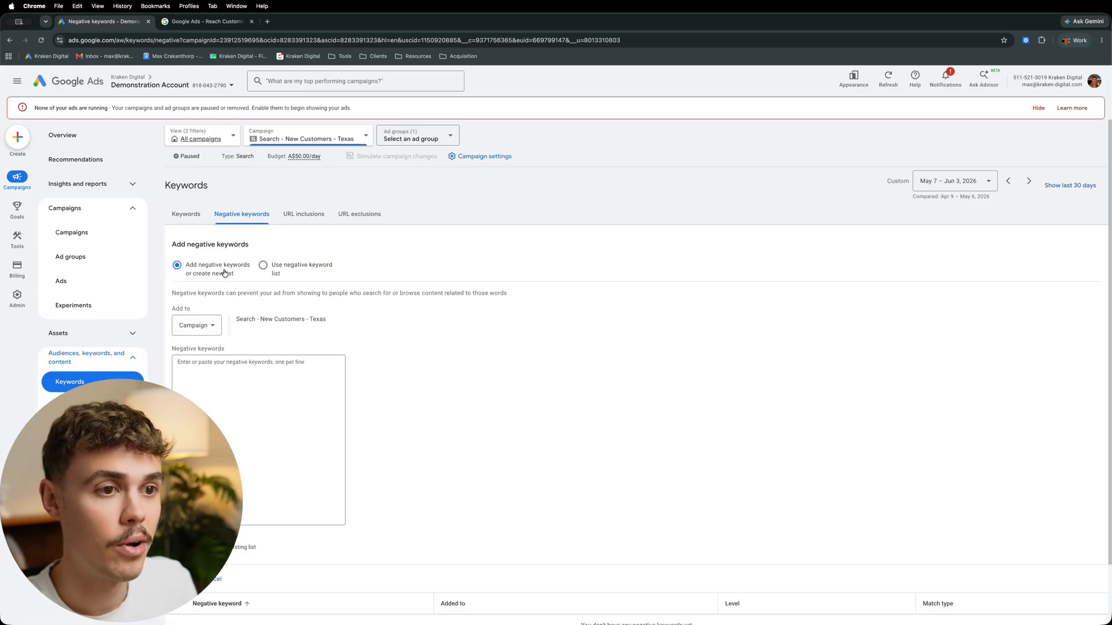
left_click(224, 382)
type("[")
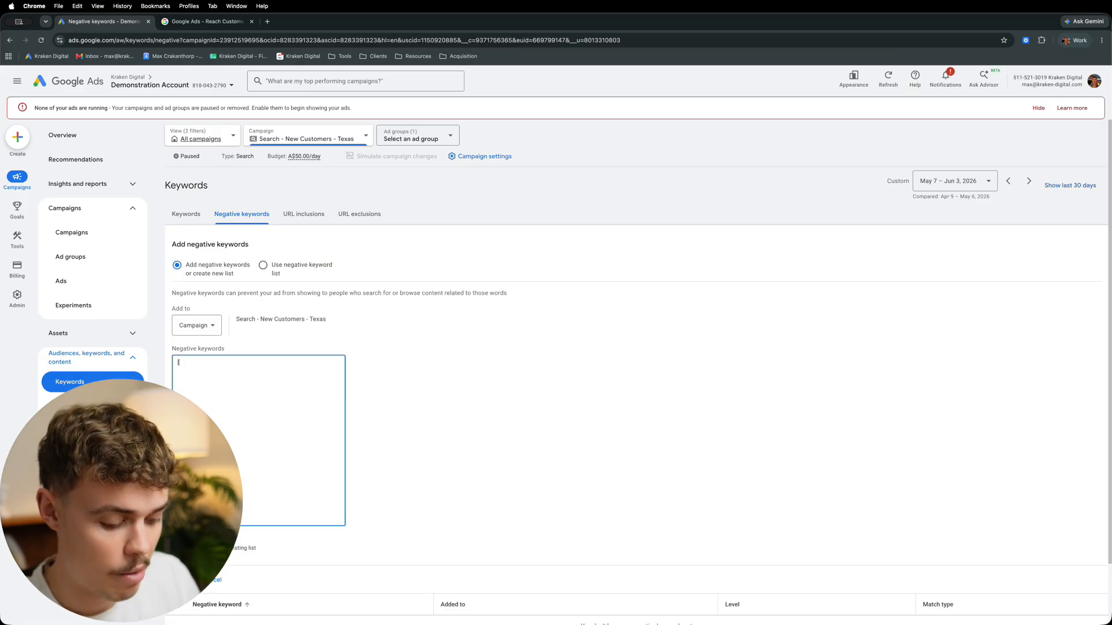
type("logan's")
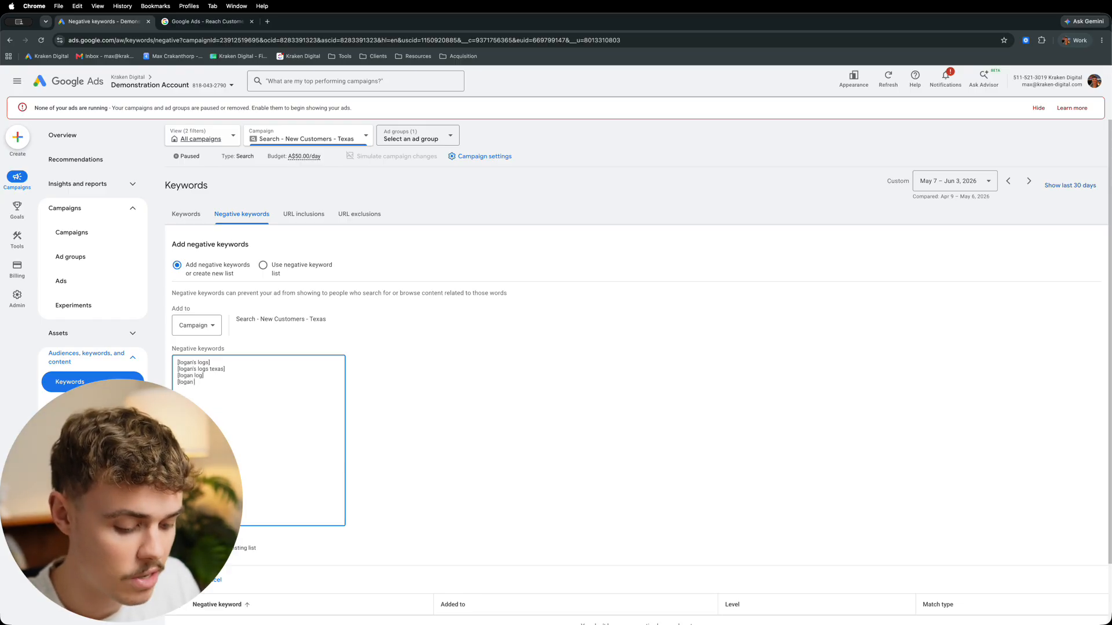
type("logs")
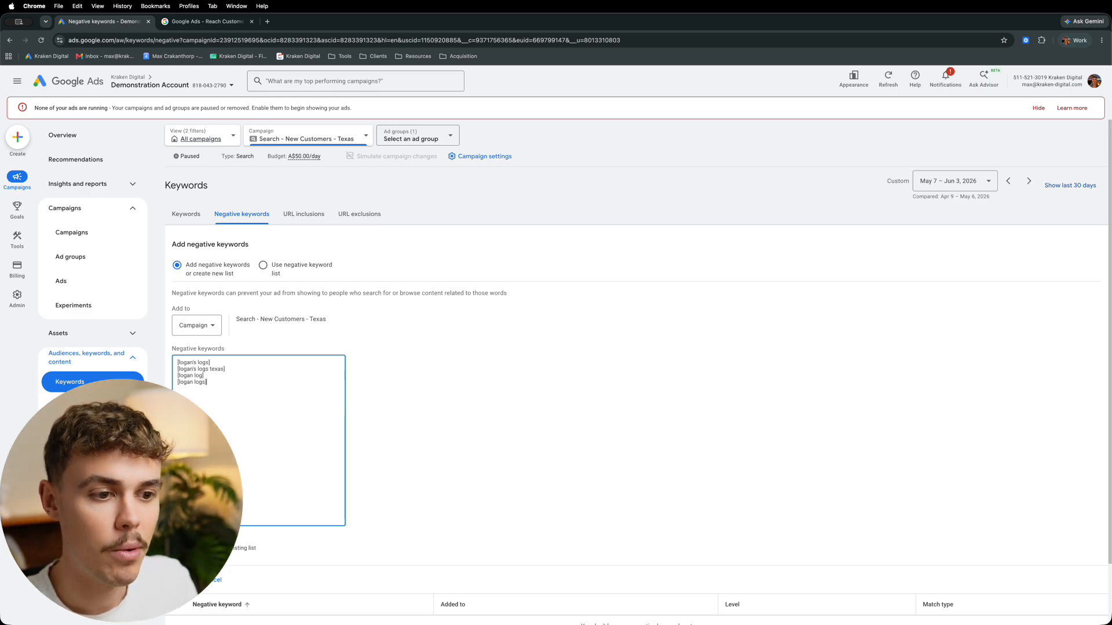
- Save the entered negative keywords to a new list named "Brand" applied to the campaign
left_click(177, 548)
scroll(177, 548, "down", 1)
left_click(209, 556)
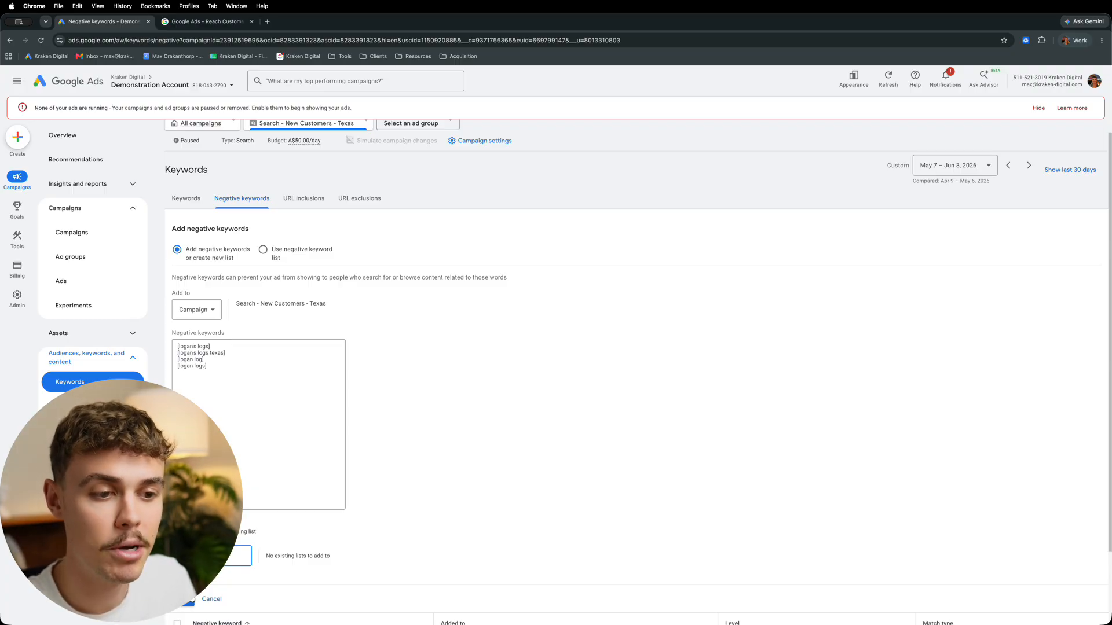
left_click(187, 600)
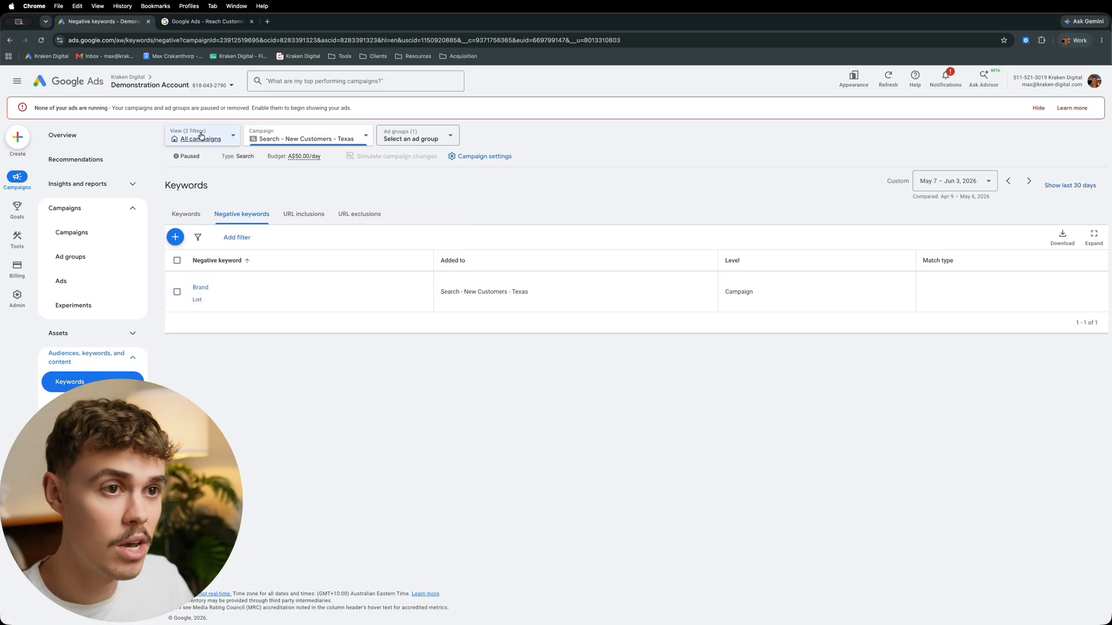
- Add the Conversions column to the campaigns table's custom column set and place it directly after Search lost IS (rank)
left_click(91, 235)
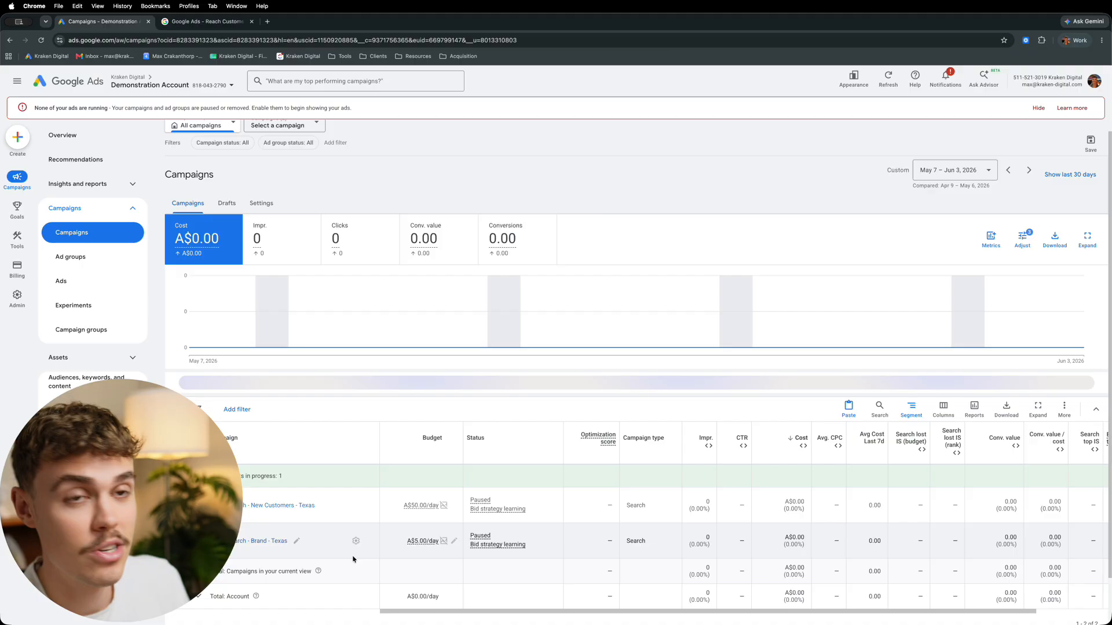
scroll(447, 610, "right", 3)
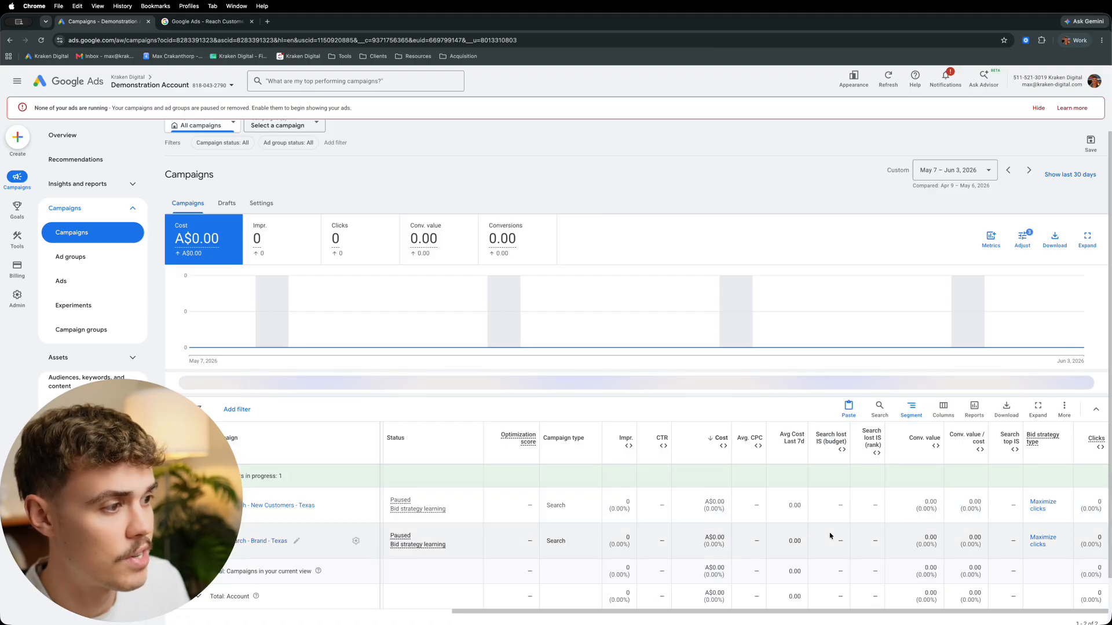
left_click(942, 409)
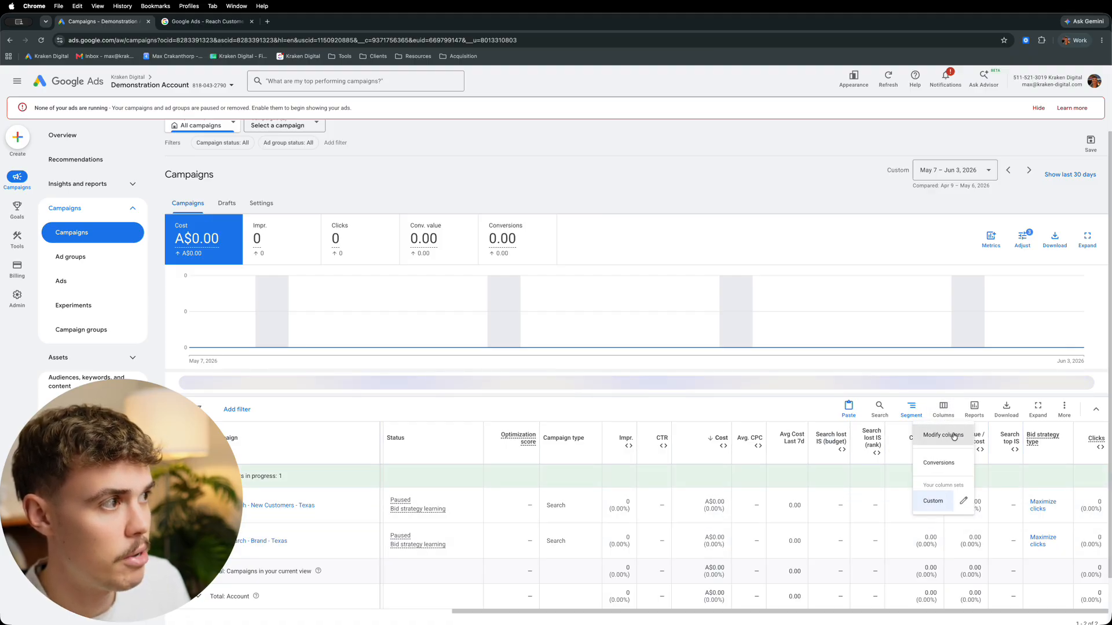
left_click(964, 501)
left_click(458, 357)
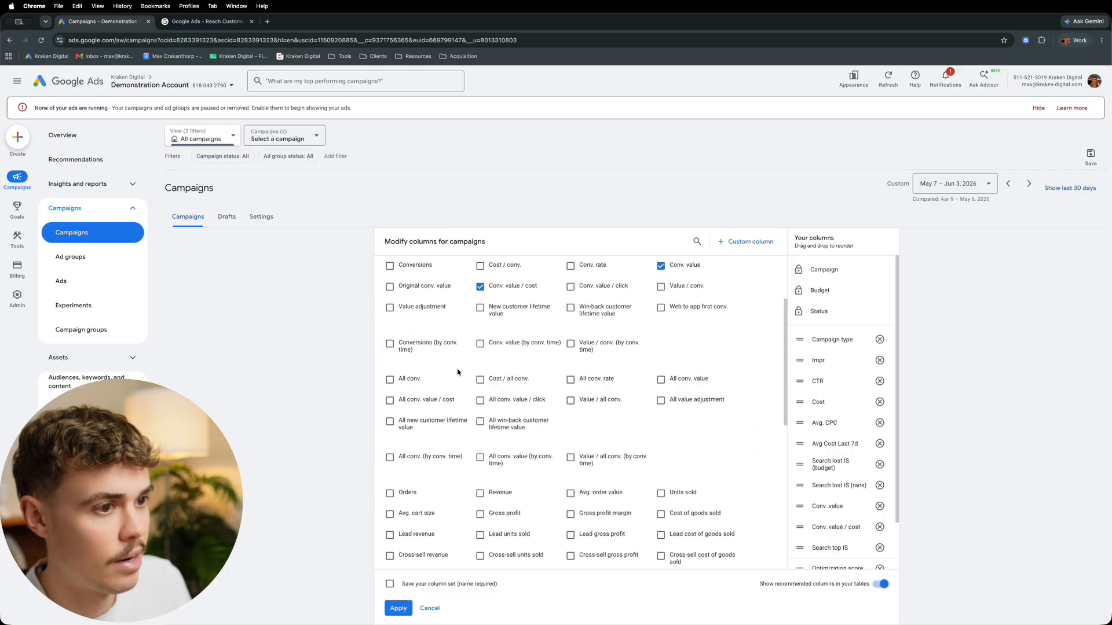
left_click(390, 266)
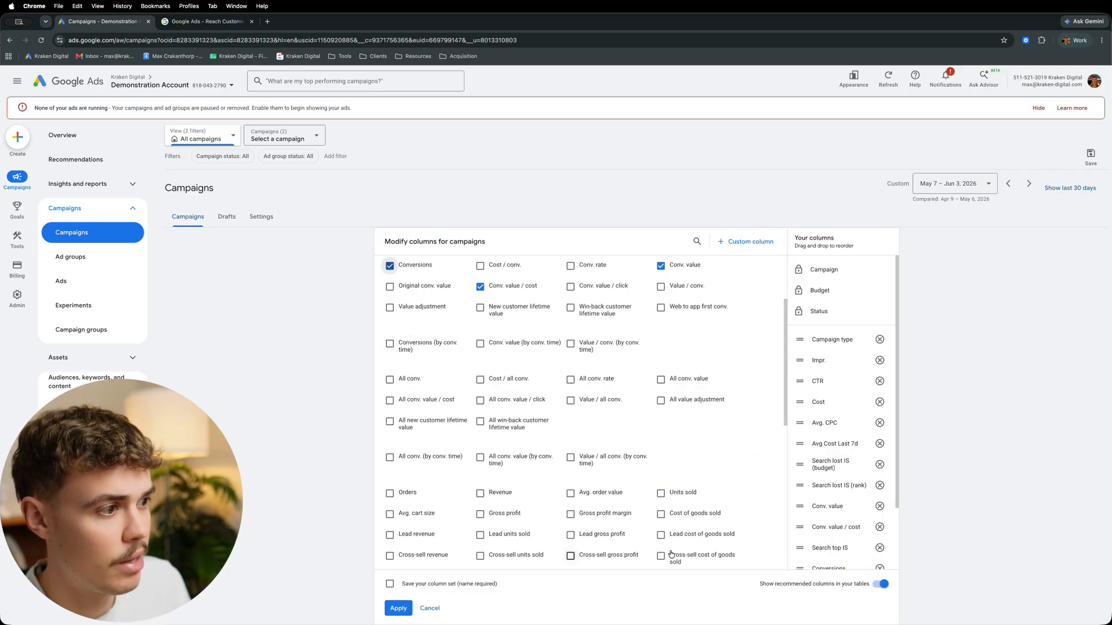
scroll(828, 525, "down", 2)
left_click_drag(801, 492, 810, 433)
left_click(398, 608)
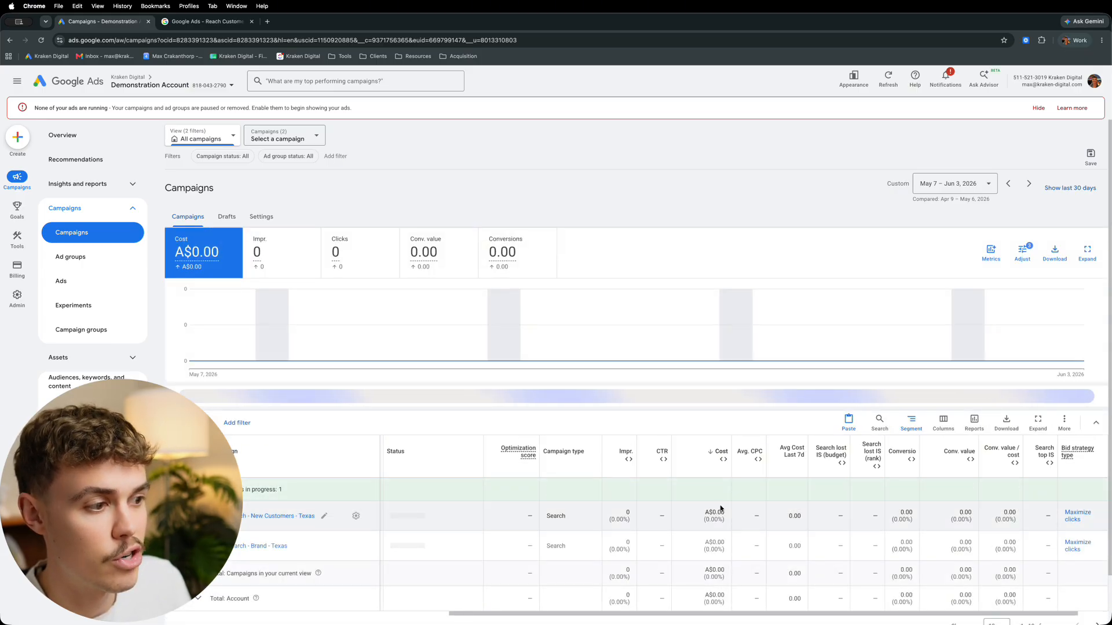
left_click_drag(726, 517, 751, 519)
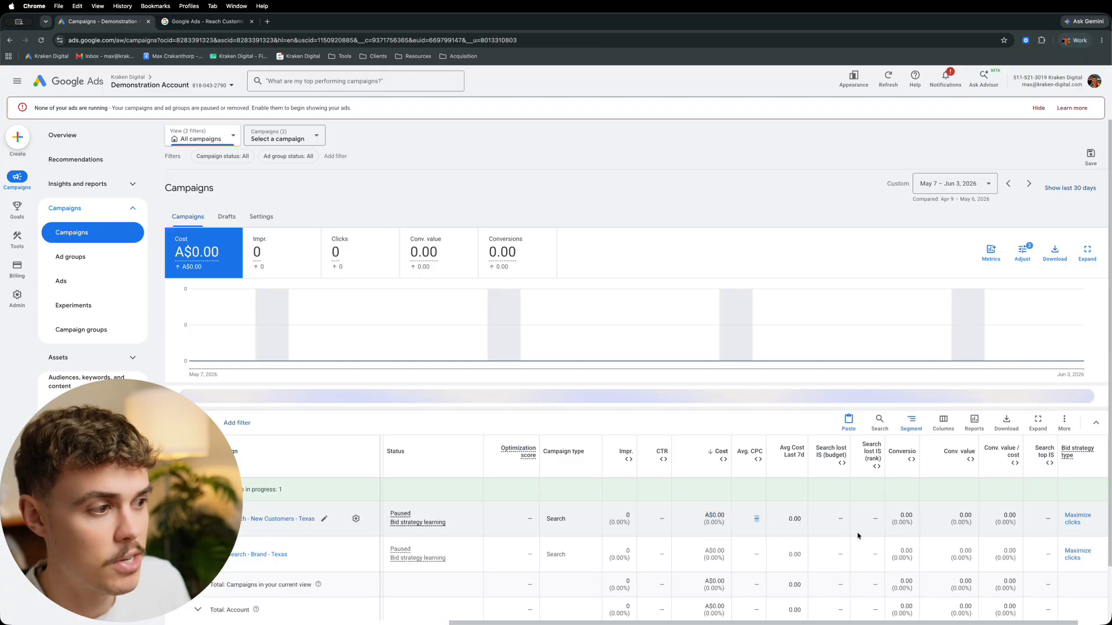
left_click_drag(844, 516, 824, 516)
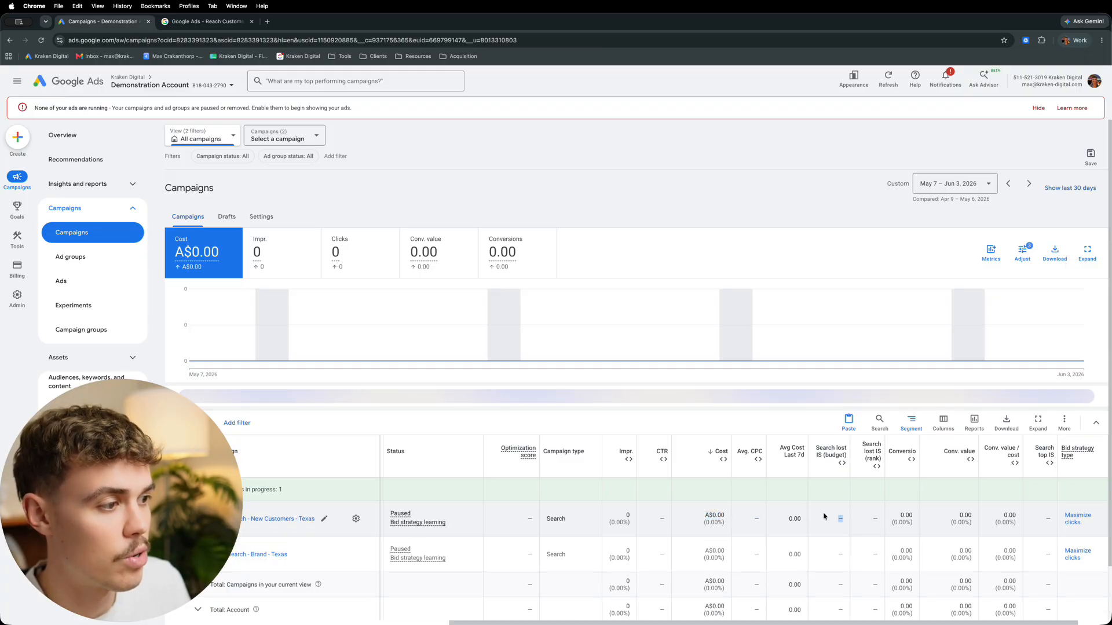
left_click_drag(939, 515, 866, 514)
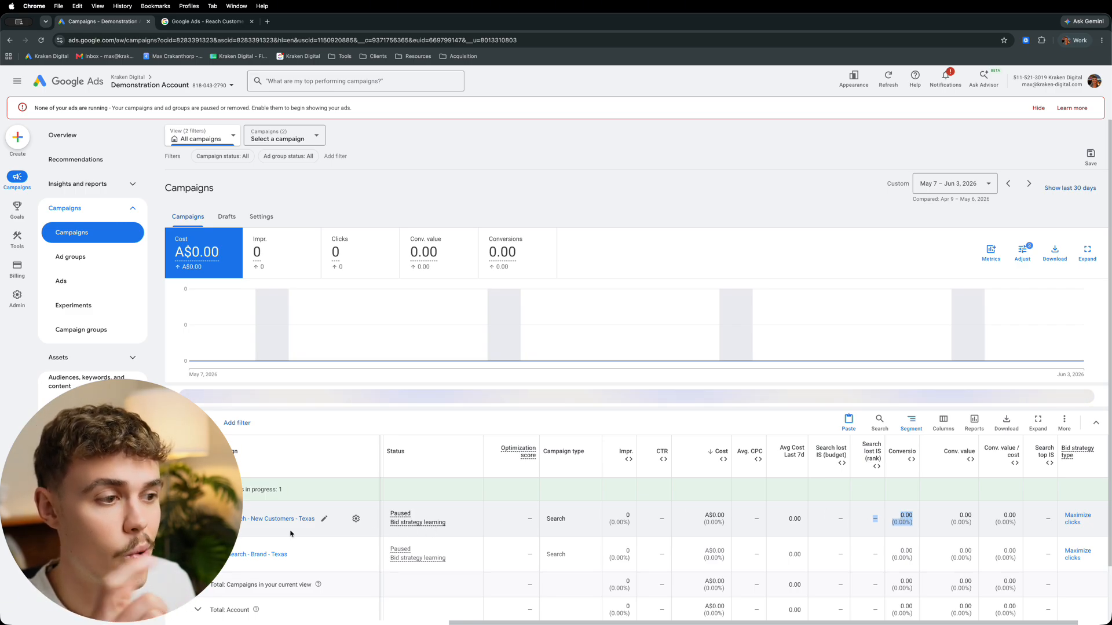
left_click(765, 533)
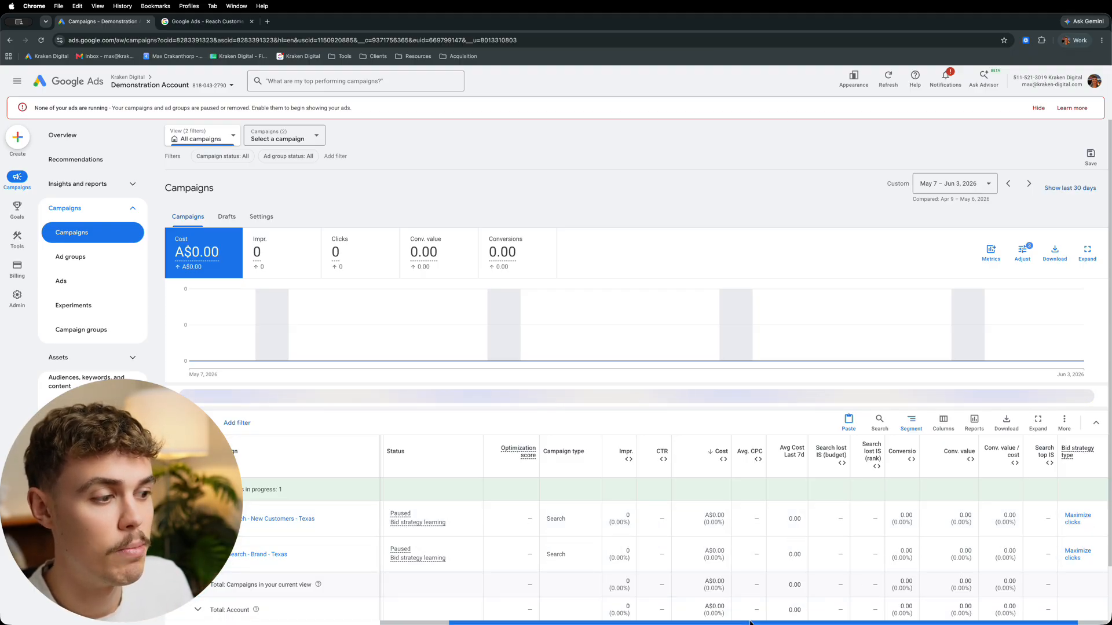
- Examine the bidding focus options in the Search - New Customers - Texas campaign's settings and leave them without saving
left_click_drag(749, 622, 680, 621)
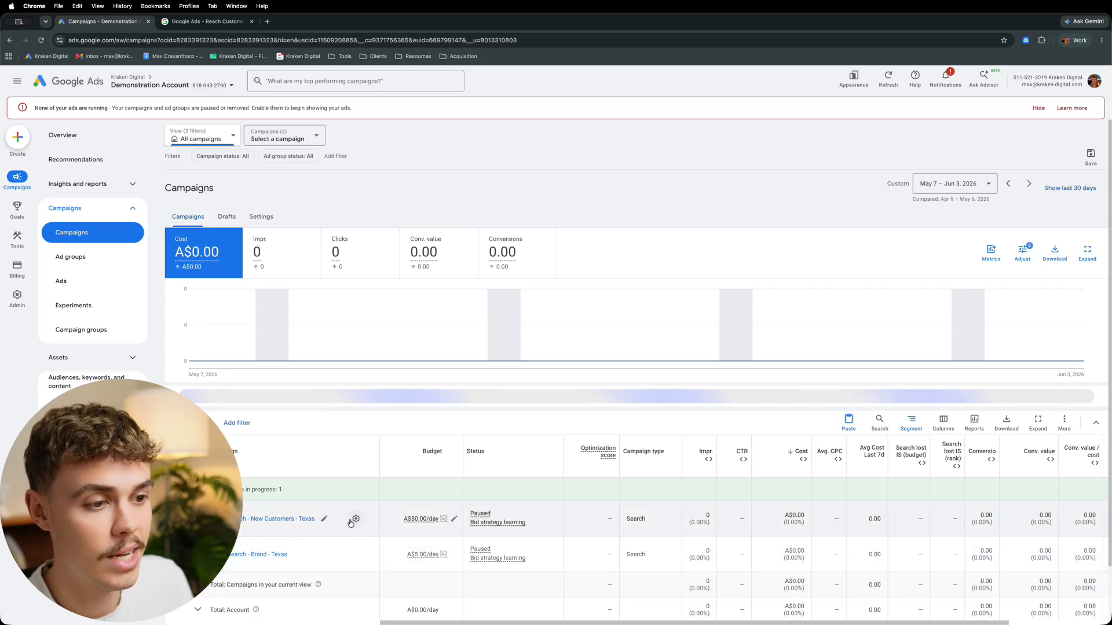
left_click(356, 519)
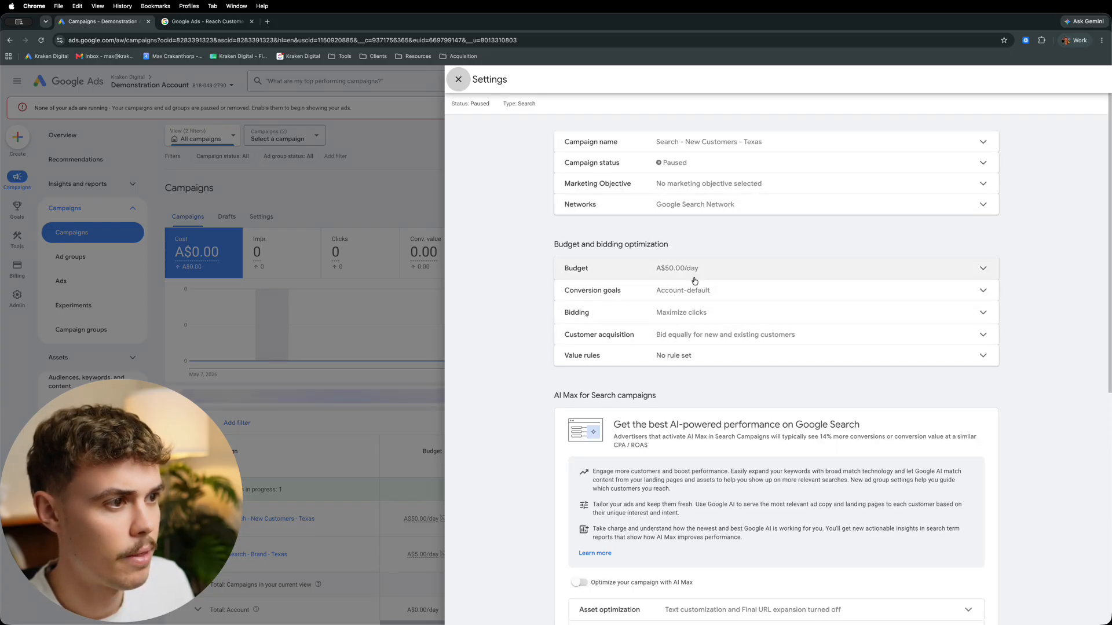
left_click(704, 318)
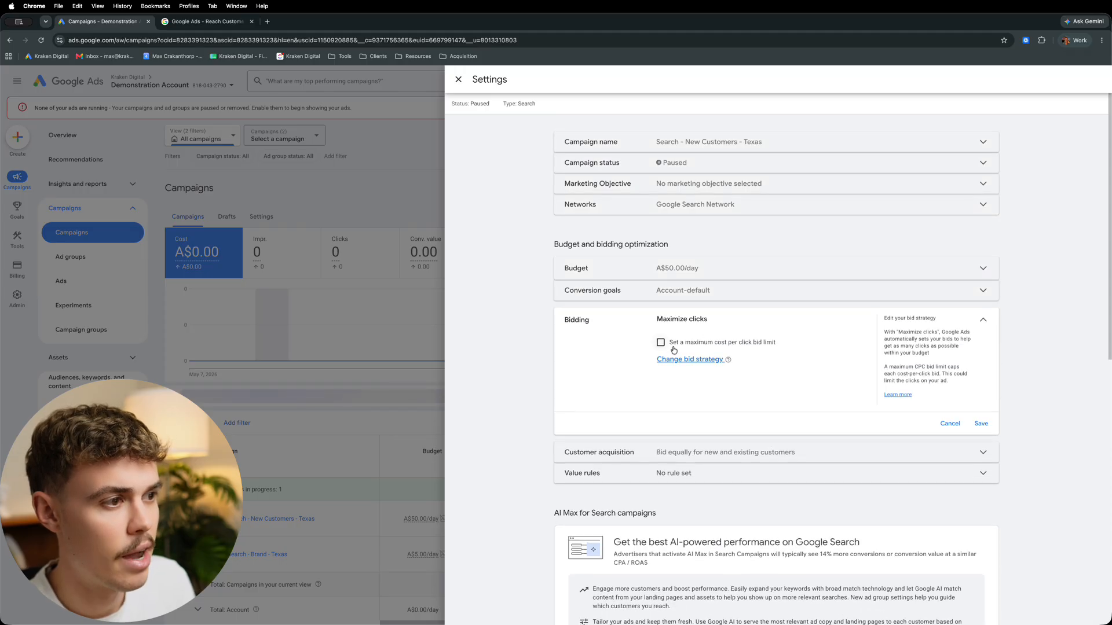
left_click(688, 361)
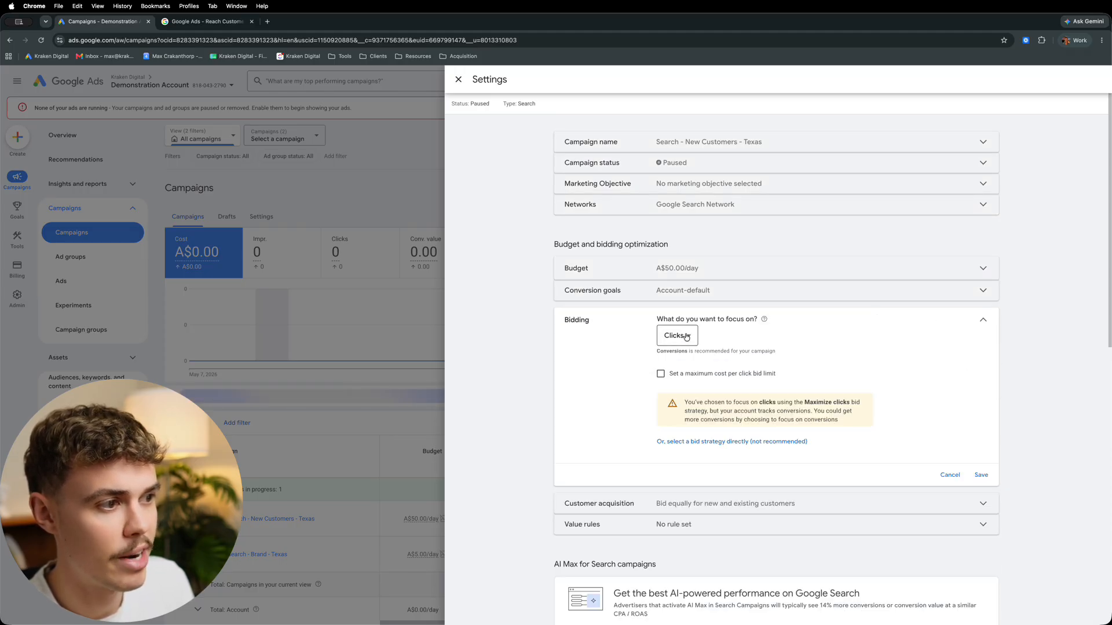
left_click(677, 336)
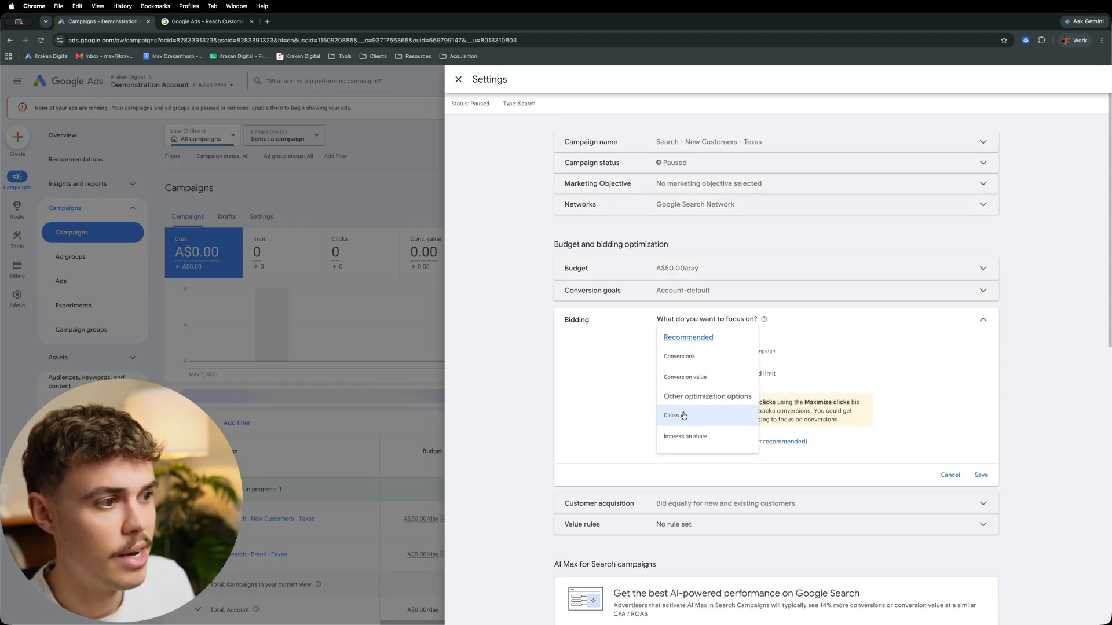
left_click(949, 475)
left_click(950, 475)
left_click(458, 78)
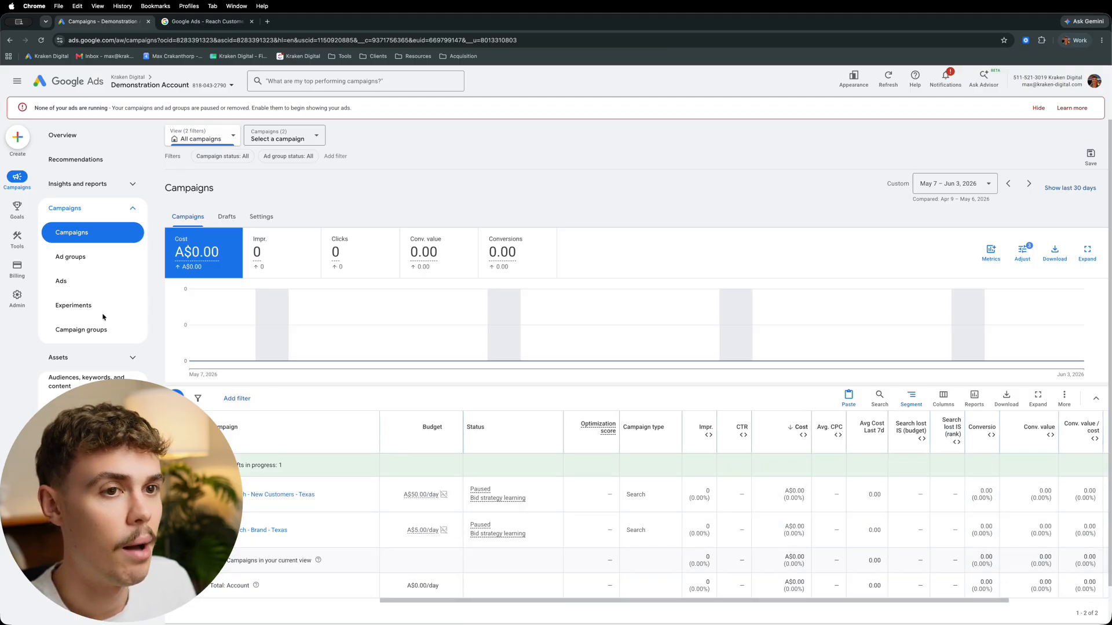
- Open the account's conversions summary and expand the Submit lead form goal
mouse_move(17, 209)
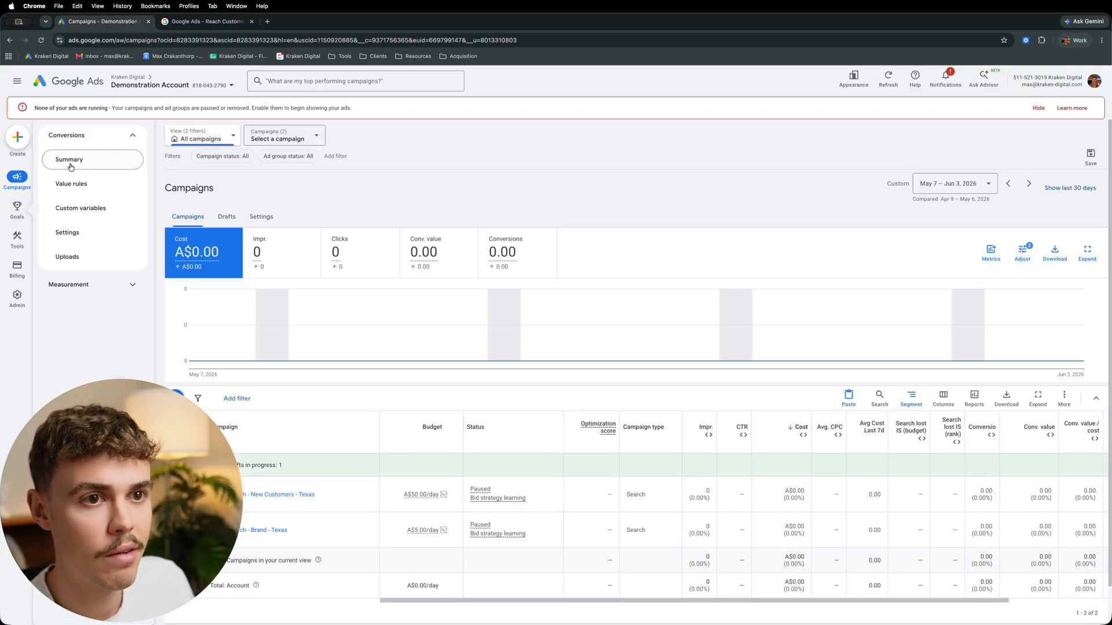
left_click(72, 168)
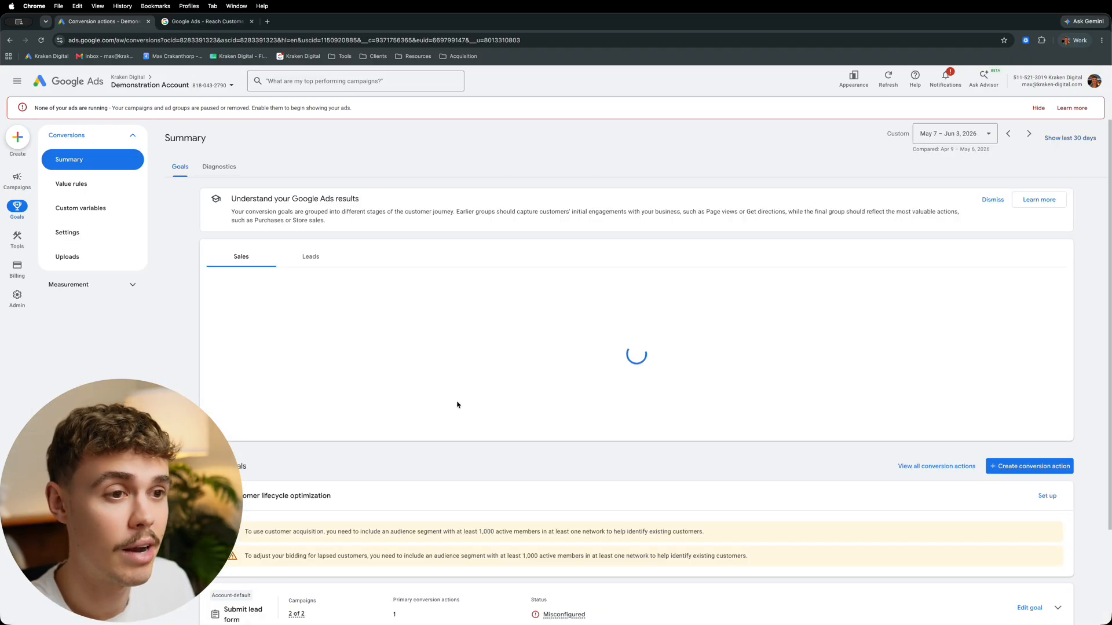
scroll(458, 399, "down", 3)
left_click(1058, 513)
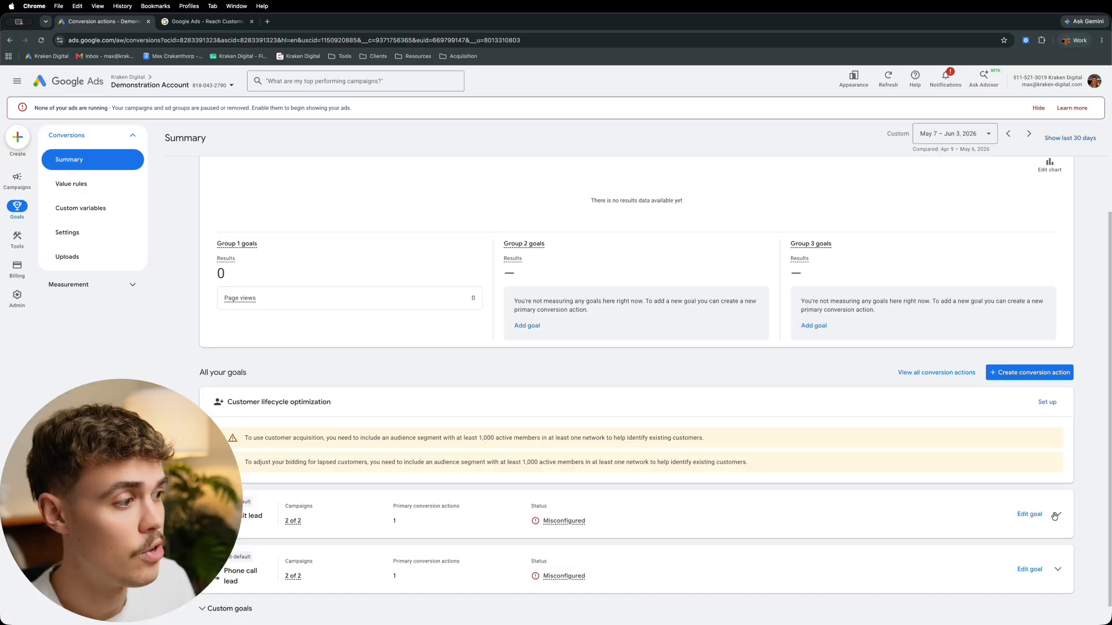
- Expand the Phone call lead goal in the conversions summary to examine its conversion action
scroll(1042, 510, "down", 2)
left_click(1058, 546)
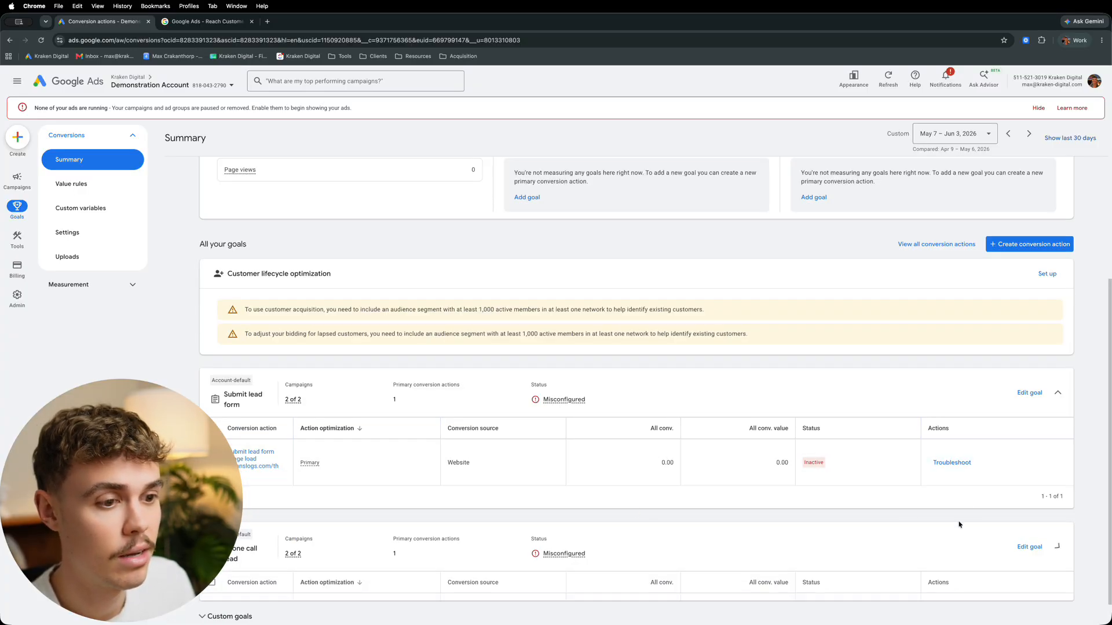
scroll(707, 550, "down", 2)
- Open the search terms report for the Search - New Customers - Texas campaign
left_click(16, 181)
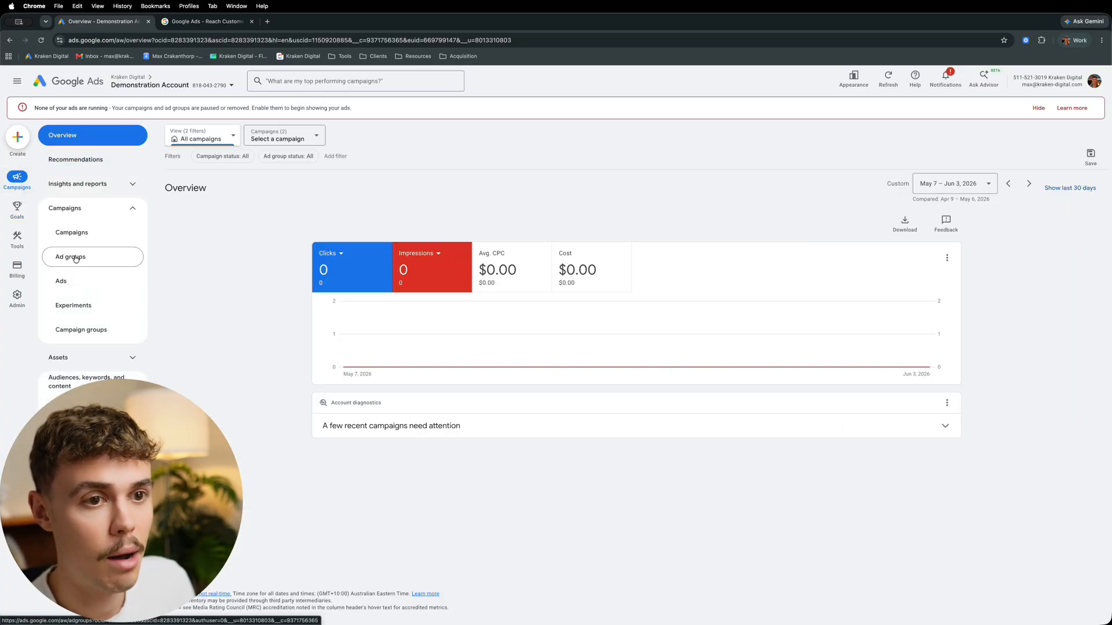
left_click(72, 233)
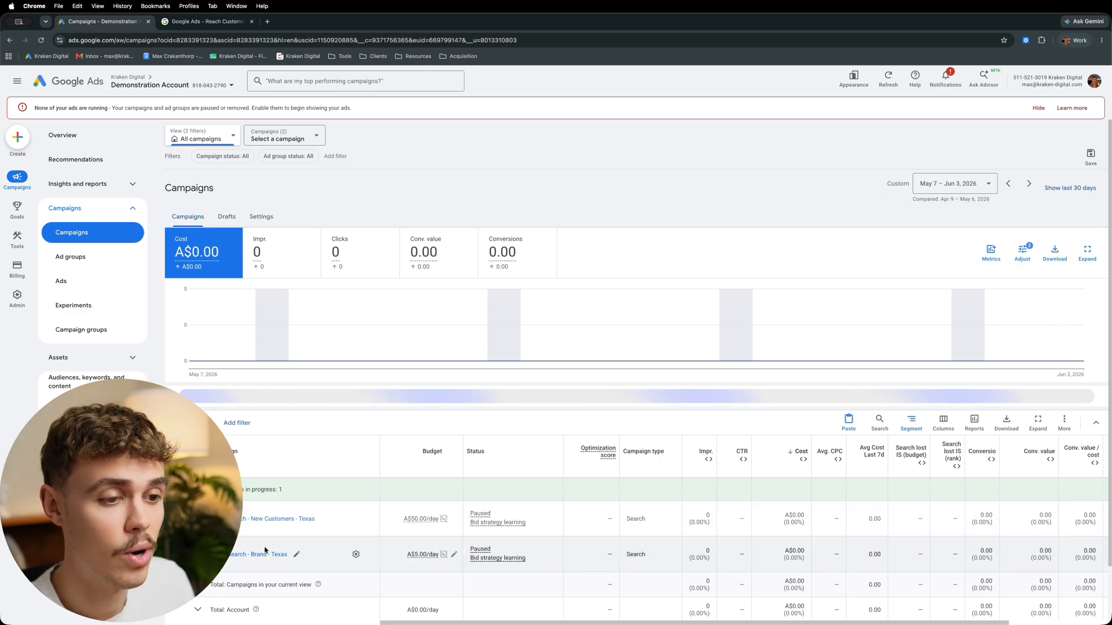
left_click(266, 520)
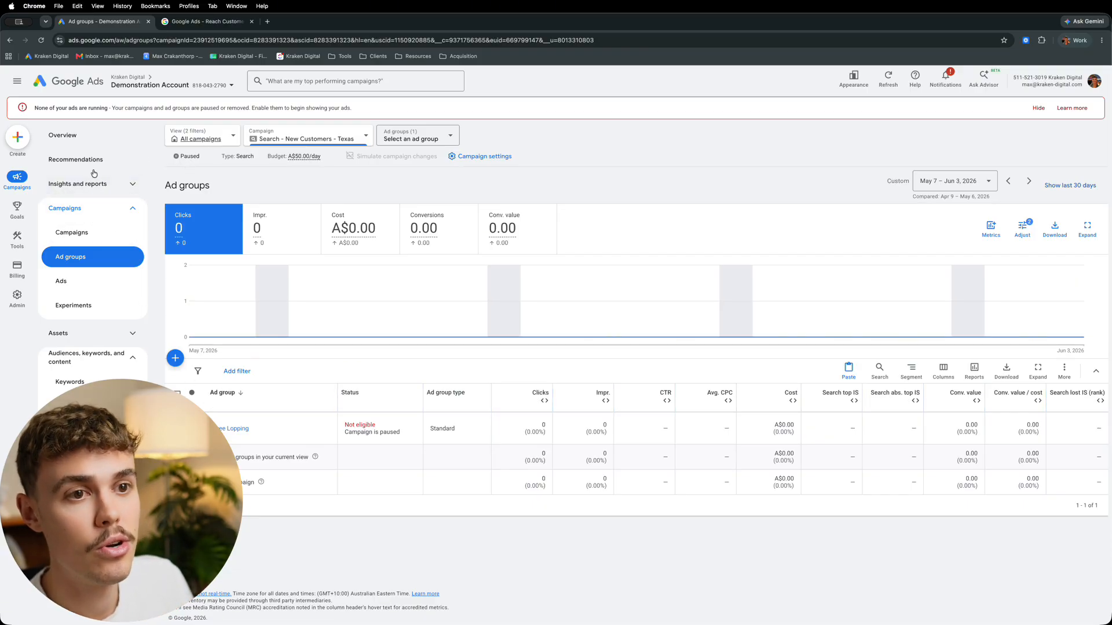
left_click(116, 188)
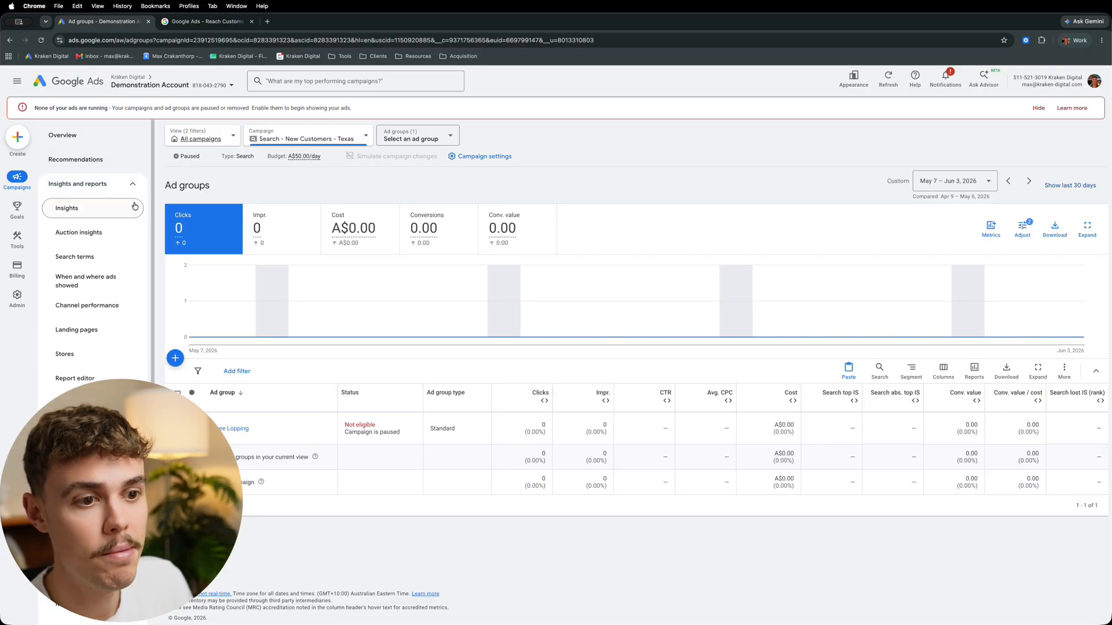
left_click(100, 259)
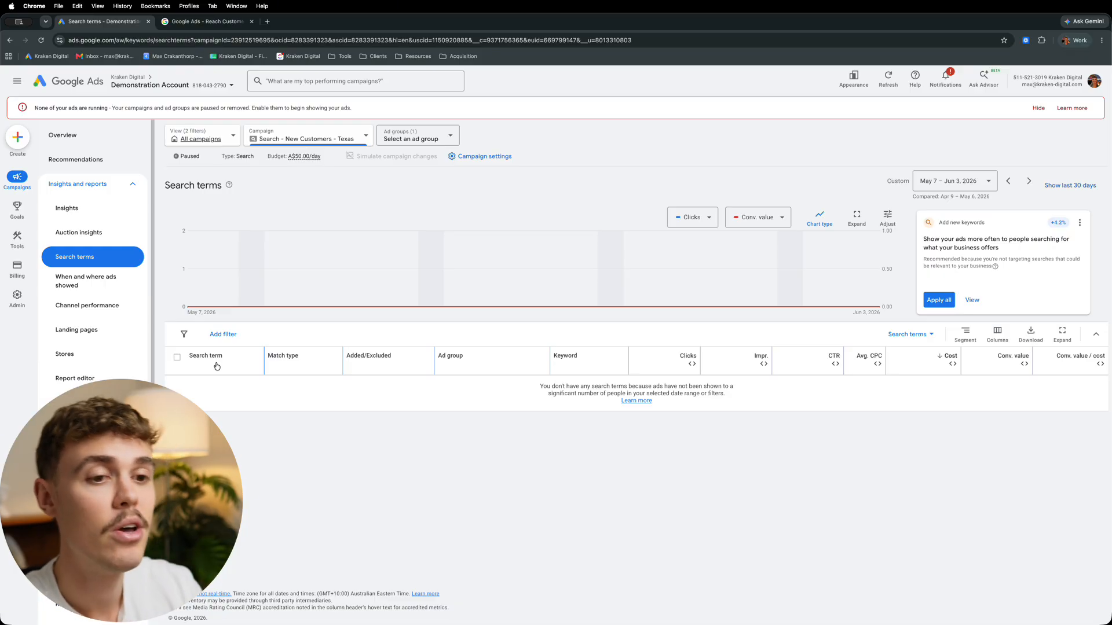
- Review the keywords in the Search - New Customers - Texas campaign and return to its search terms report
left_click(75, 604)
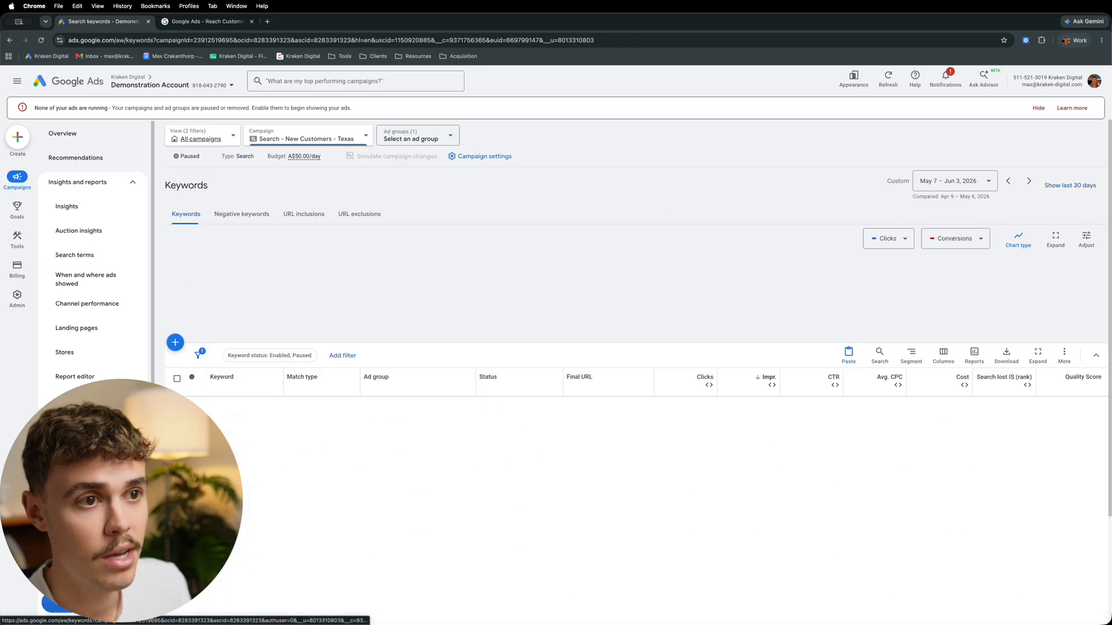
scroll(240, 371, "down", 2)
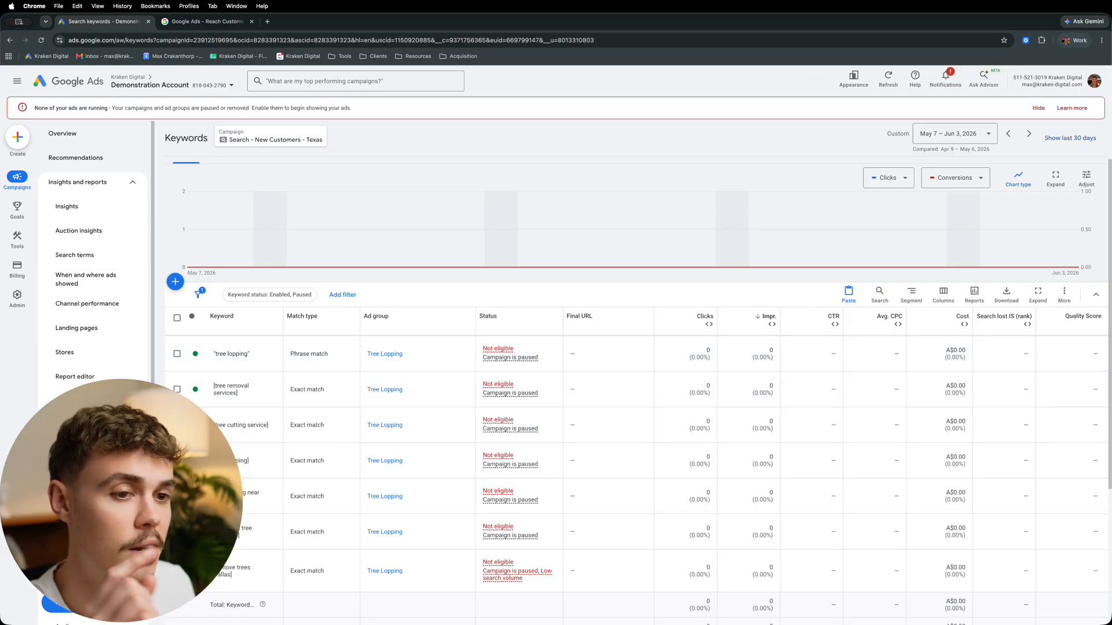
left_click(100, 257)
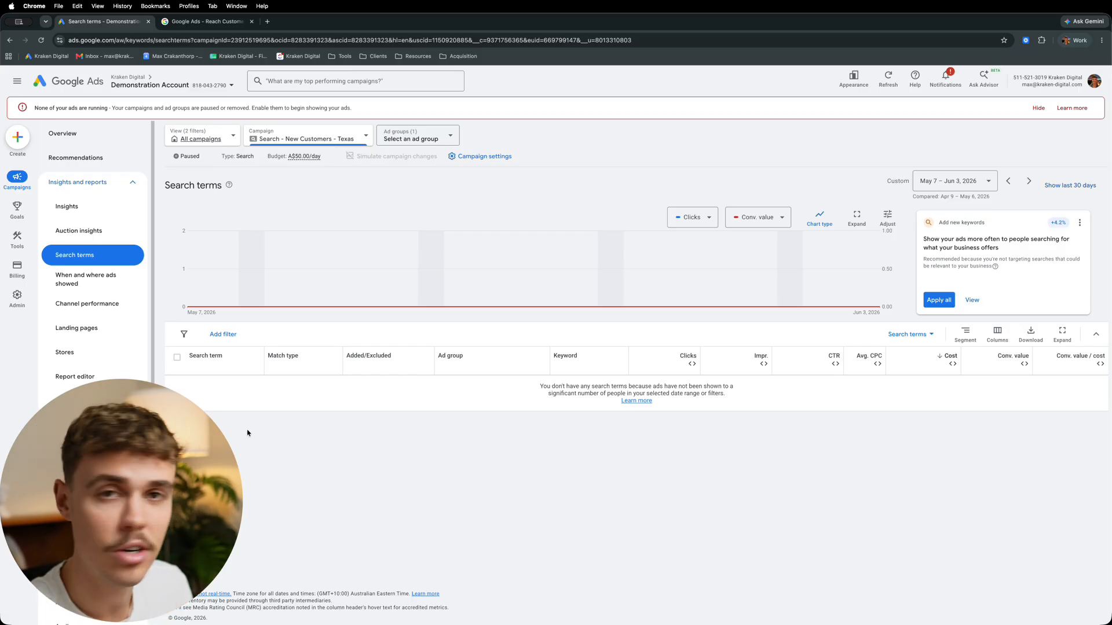
- Return to the table of all campaigns and examine its performance columns through to the last ones
left_click(73, 452)
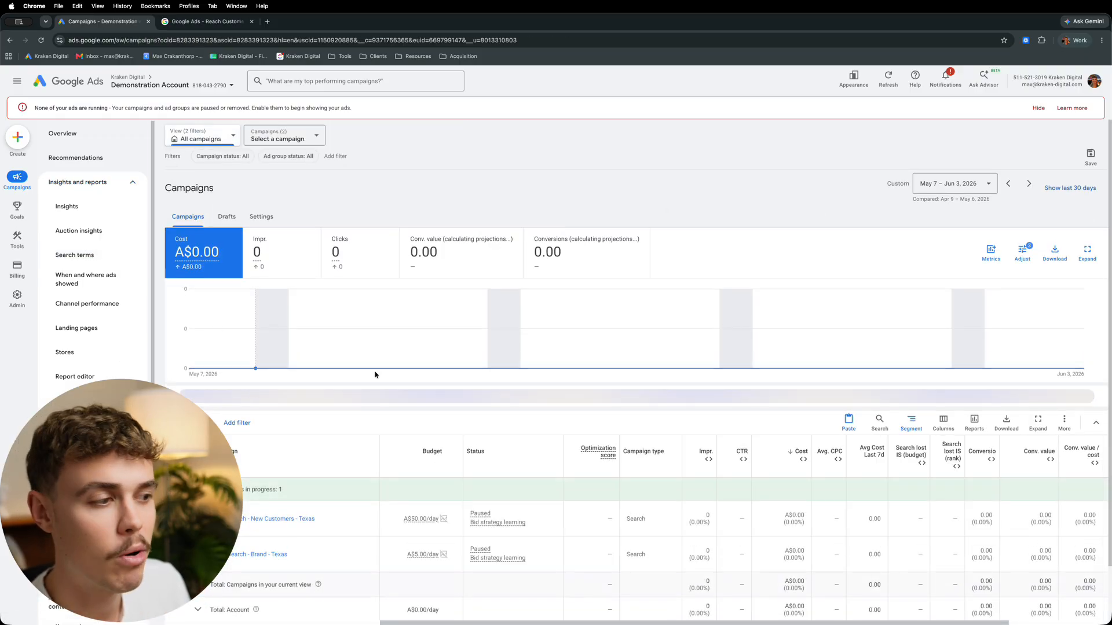
scroll(912, 533, "down", 1)
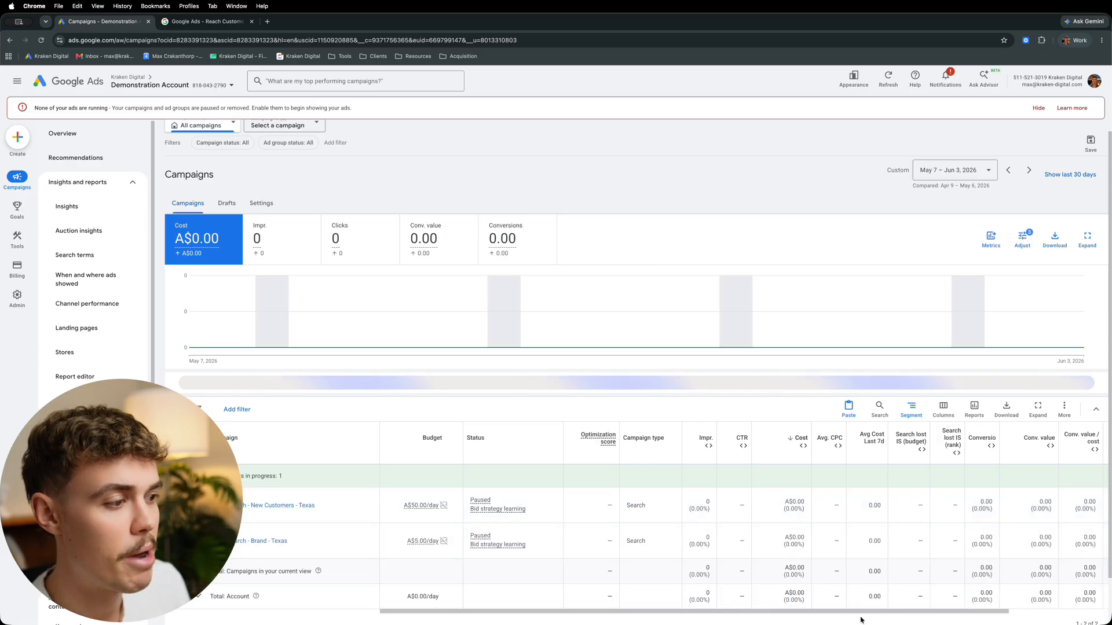
scroll(857, 608, "right", 4)
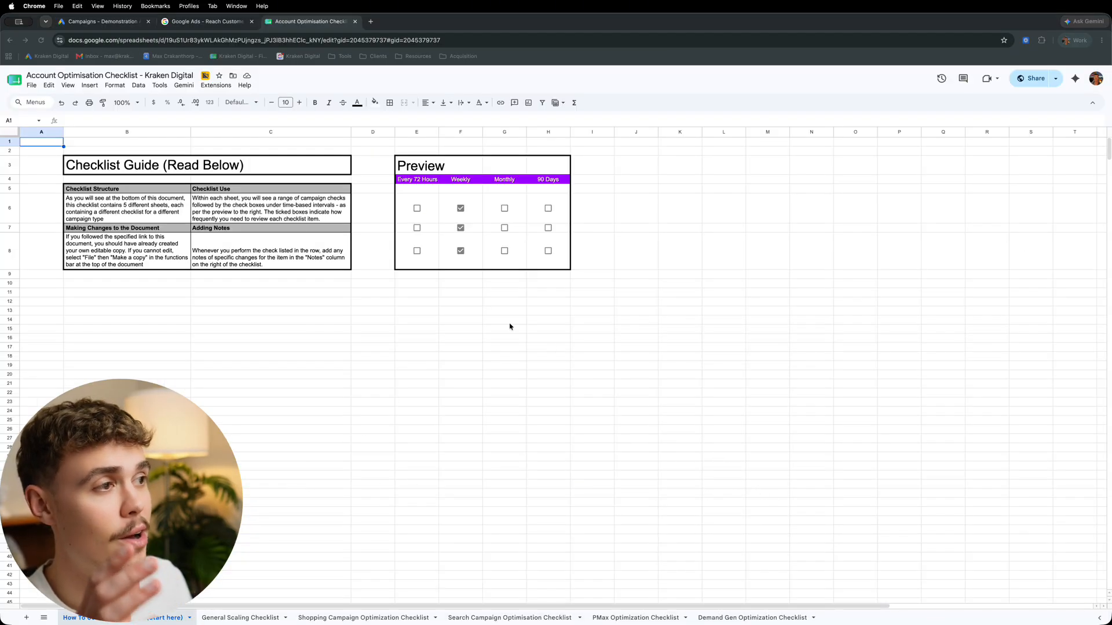
- Set the Account Optimisation Checklist spreadsheet's zoom to 150% and look over the Checklist Guide and Preview tables
left_click(125, 103)
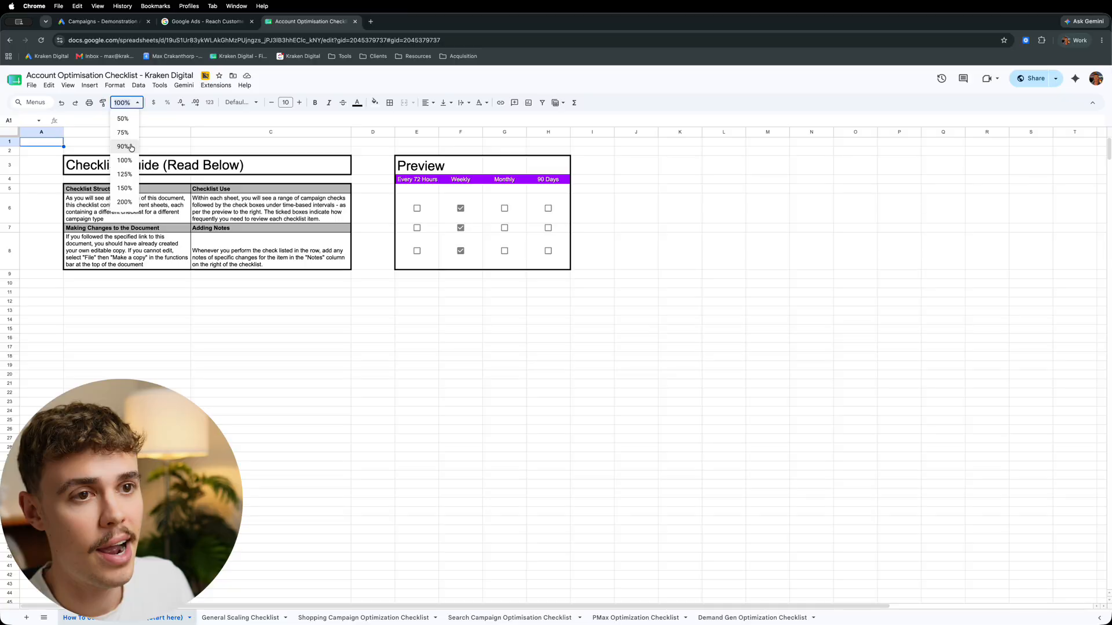
left_click(125, 188)
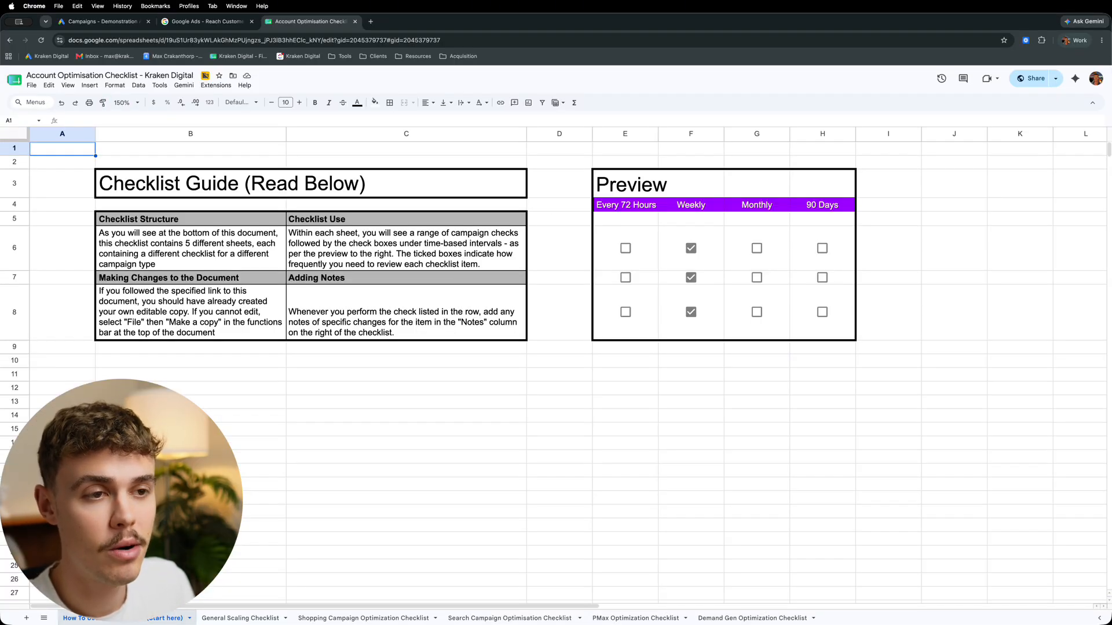
left_click_drag(170, 173, 823, 319)
left_click(341, 472)
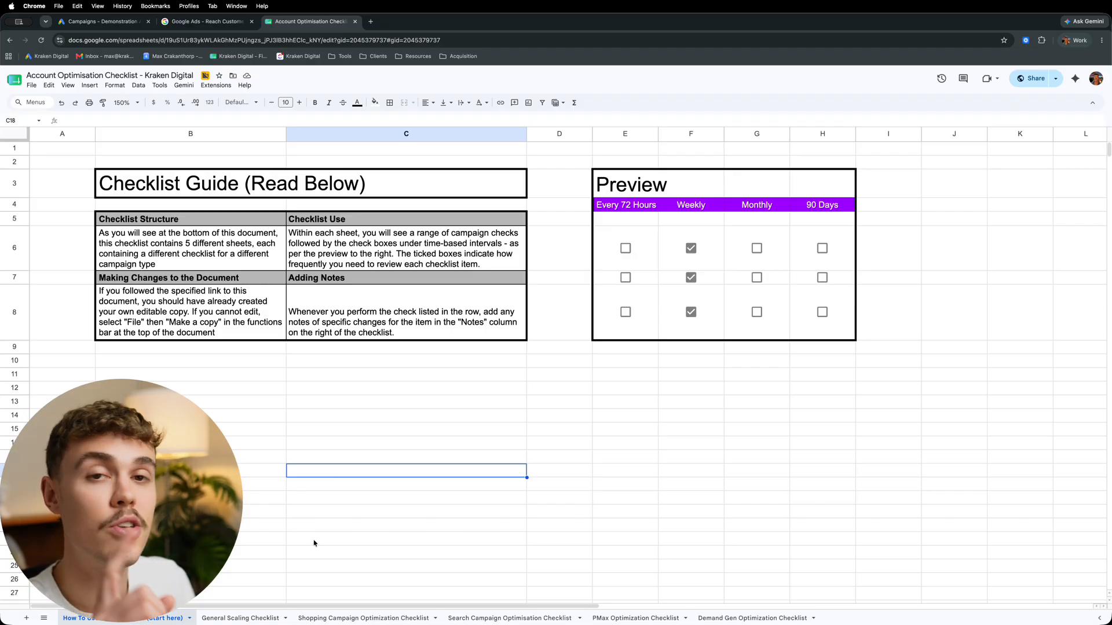
- View the General Scaling Checklist, and examine the review intervals for the Search Term Audit tasks in the Search Campaign Optimisation Checklist
left_click(232, 619)
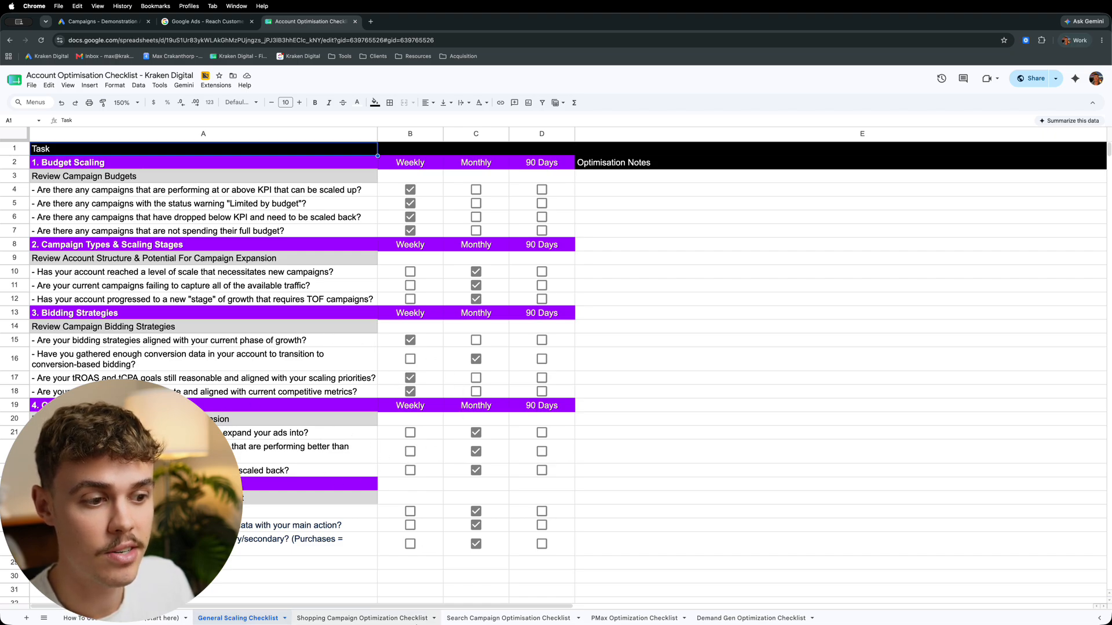
left_click(489, 619)
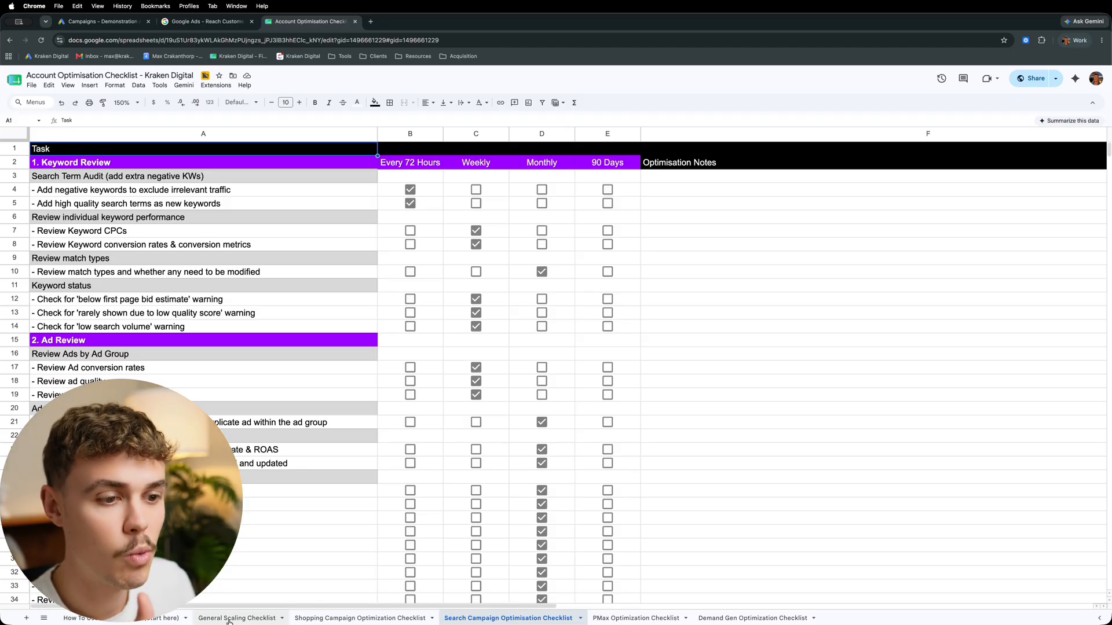
left_click_drag(435, 192, 436, 204)
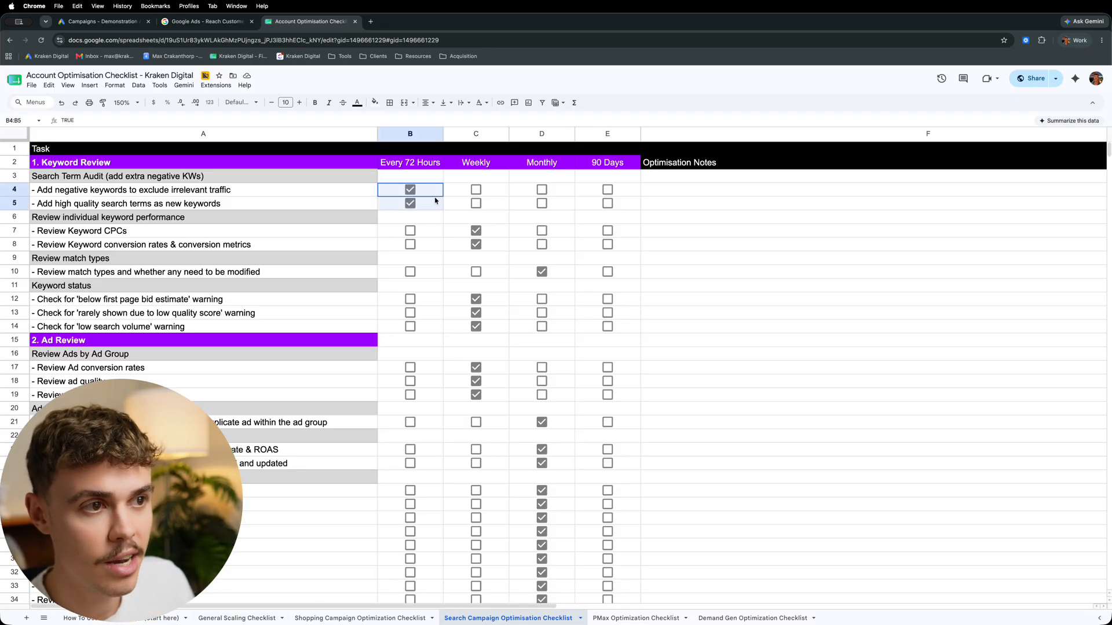
left_click_drag(503, 193, 629, 204)
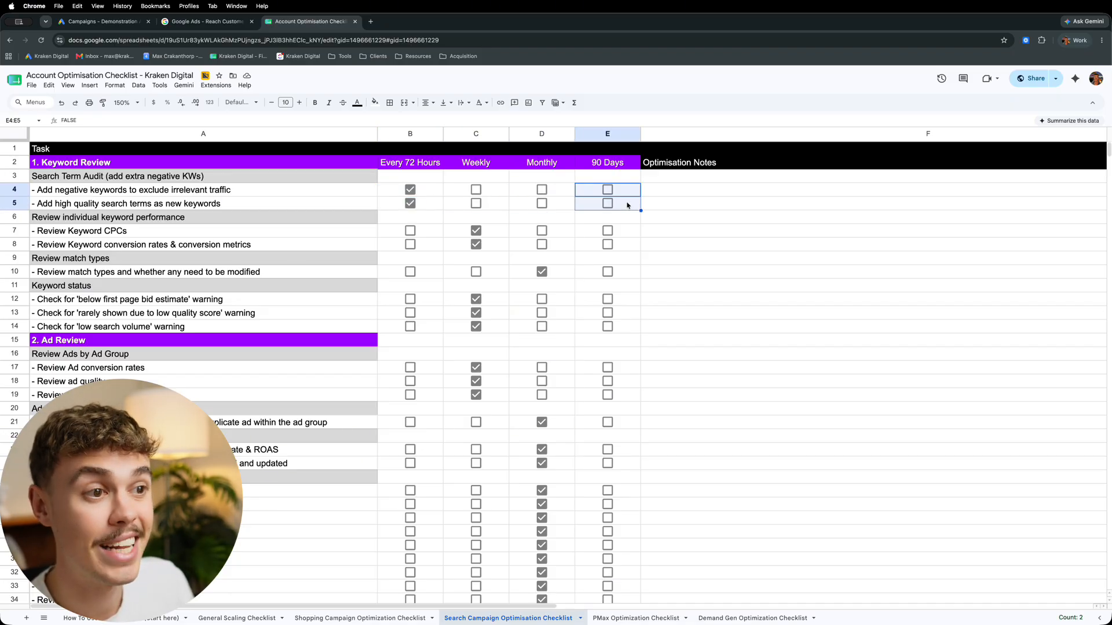
- Read the Search Term Audit tasks on adding negative keywords and adding high quality search terms as new keywords
left_click(344, 204)
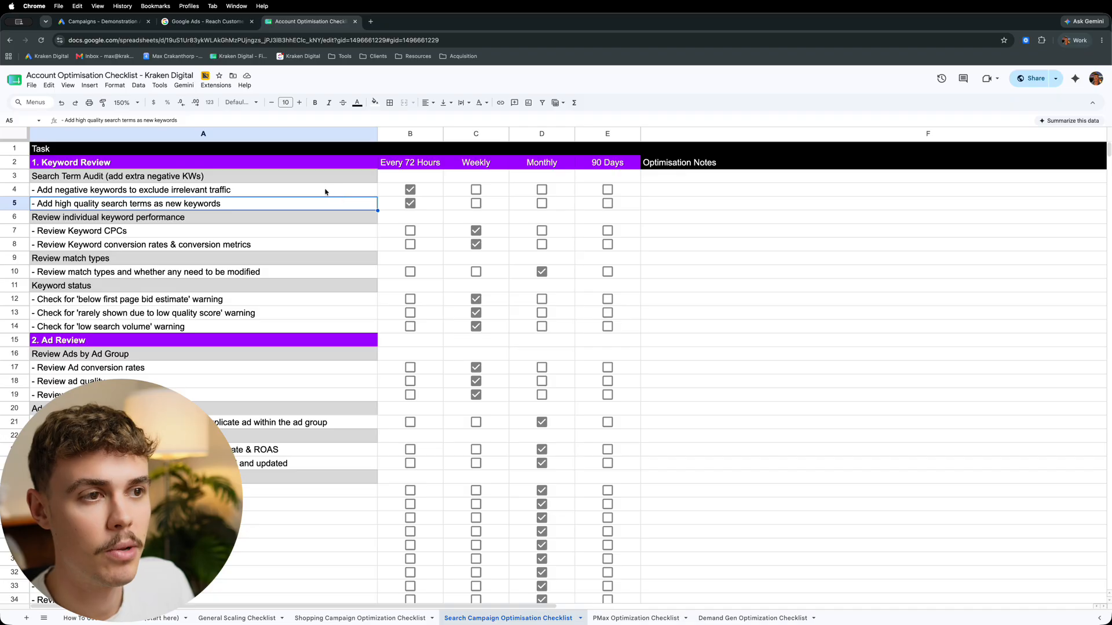
left_click(162, 190)
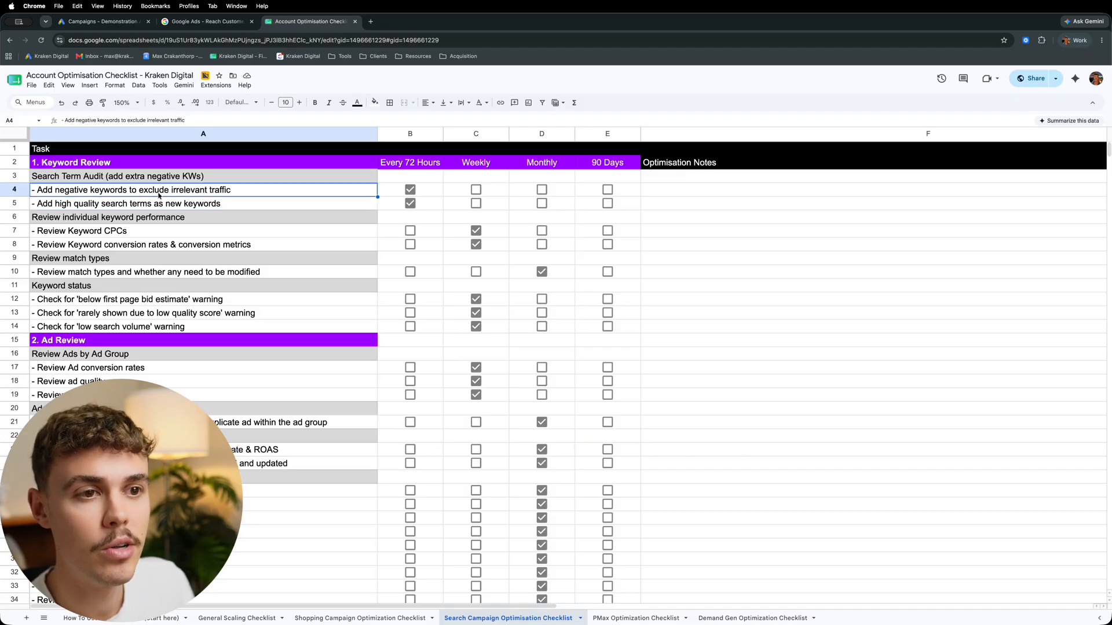
left_click(70, 177)
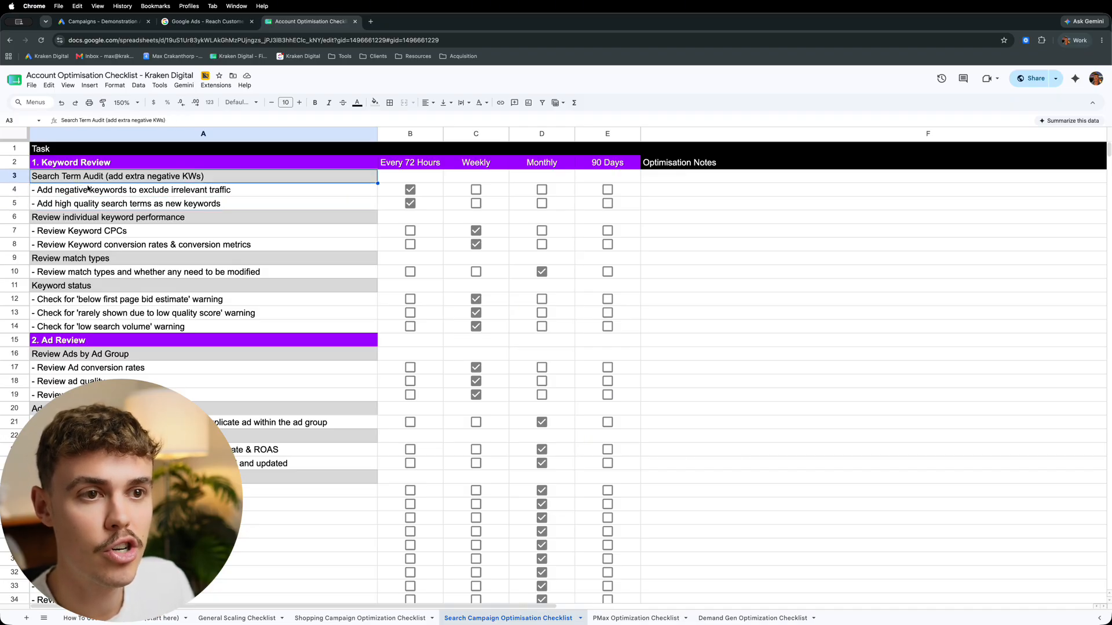
left_click(89, 193)
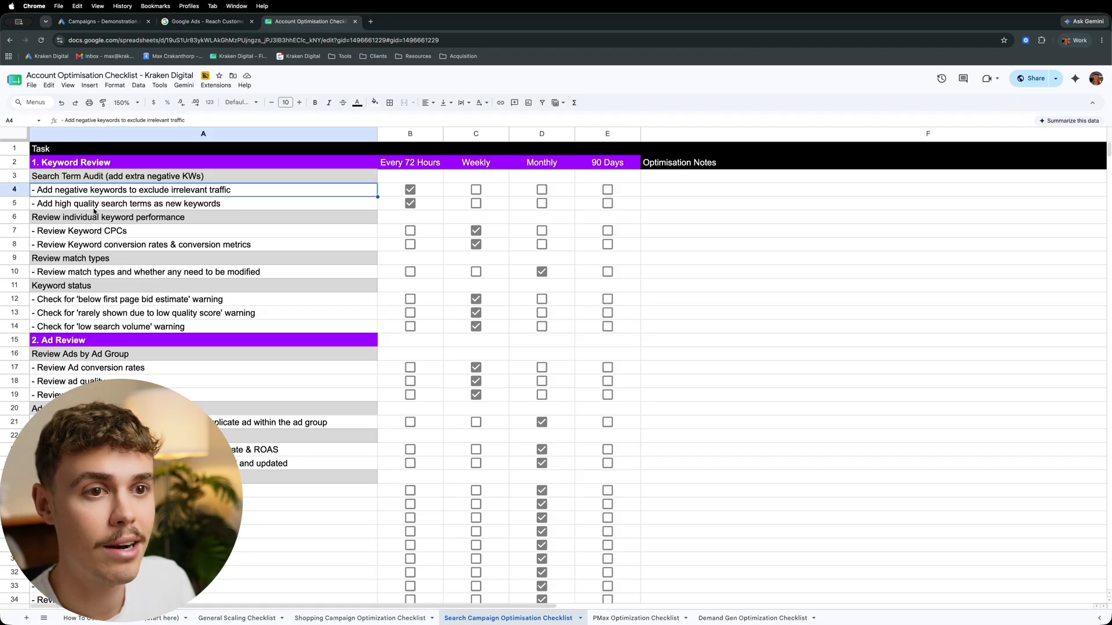
left_click(108, 205)
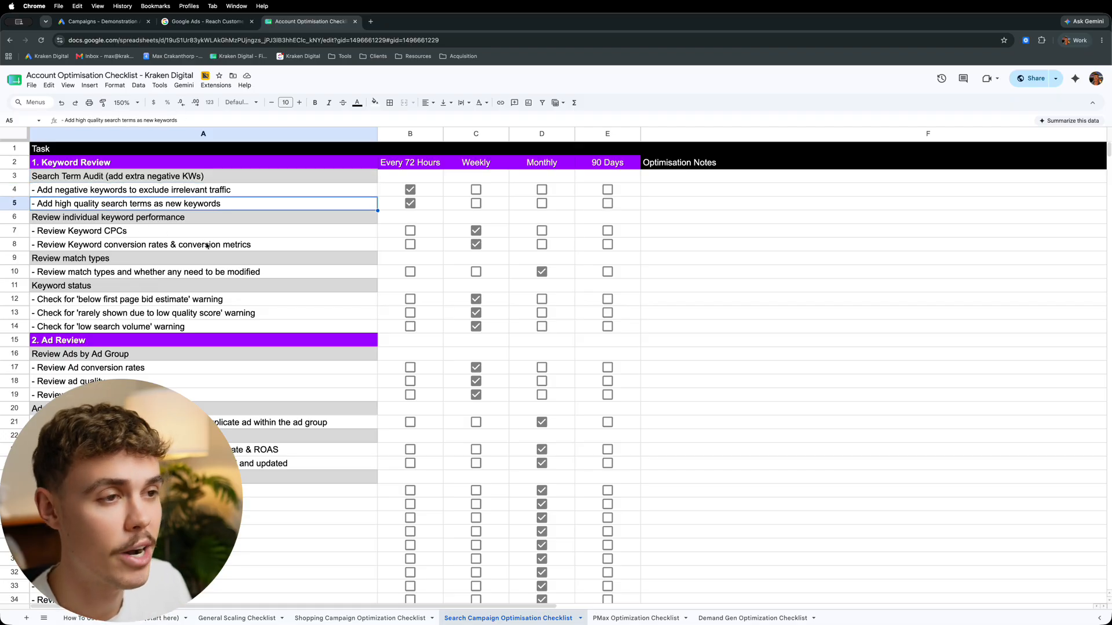
- Revisit the General Scaling Checklist sheet and return to the checklist guide sheet
left_click(223, 617)
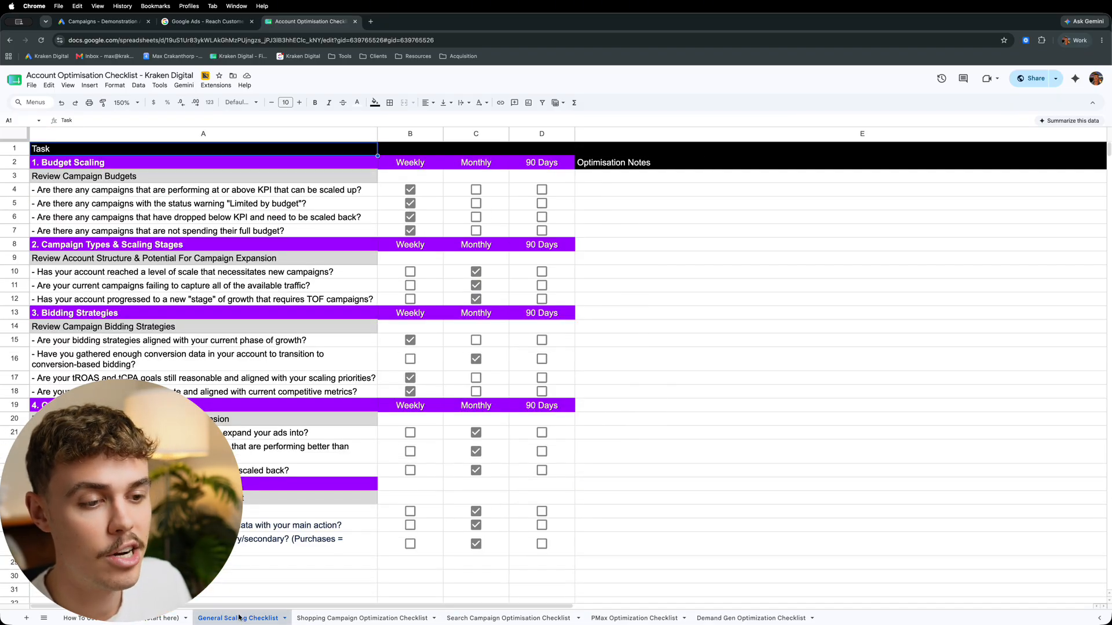
left_click(121, 621)
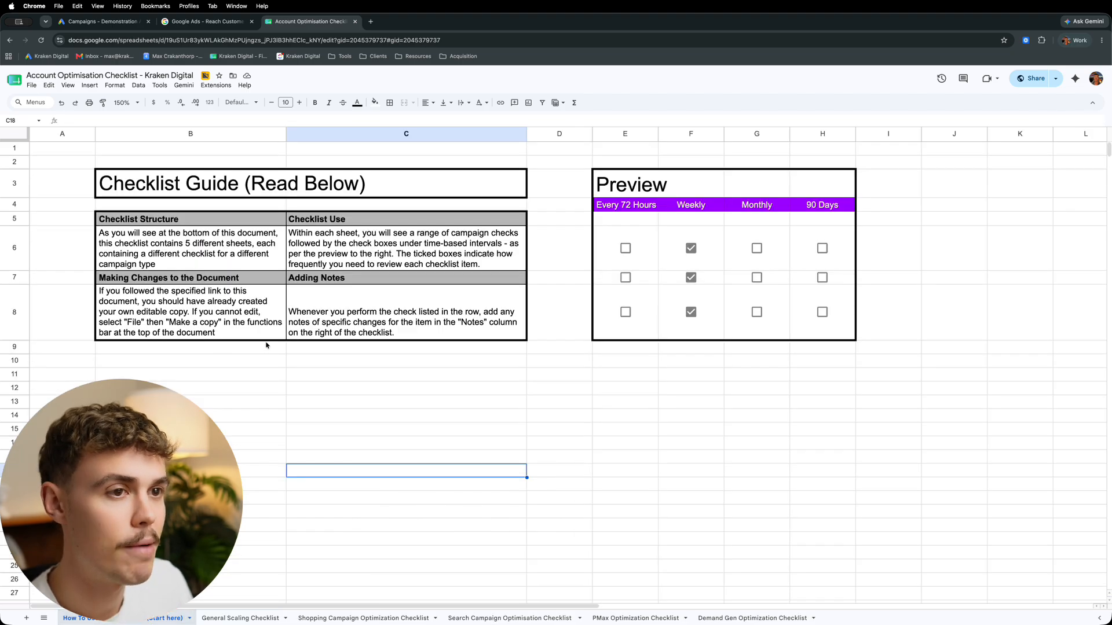